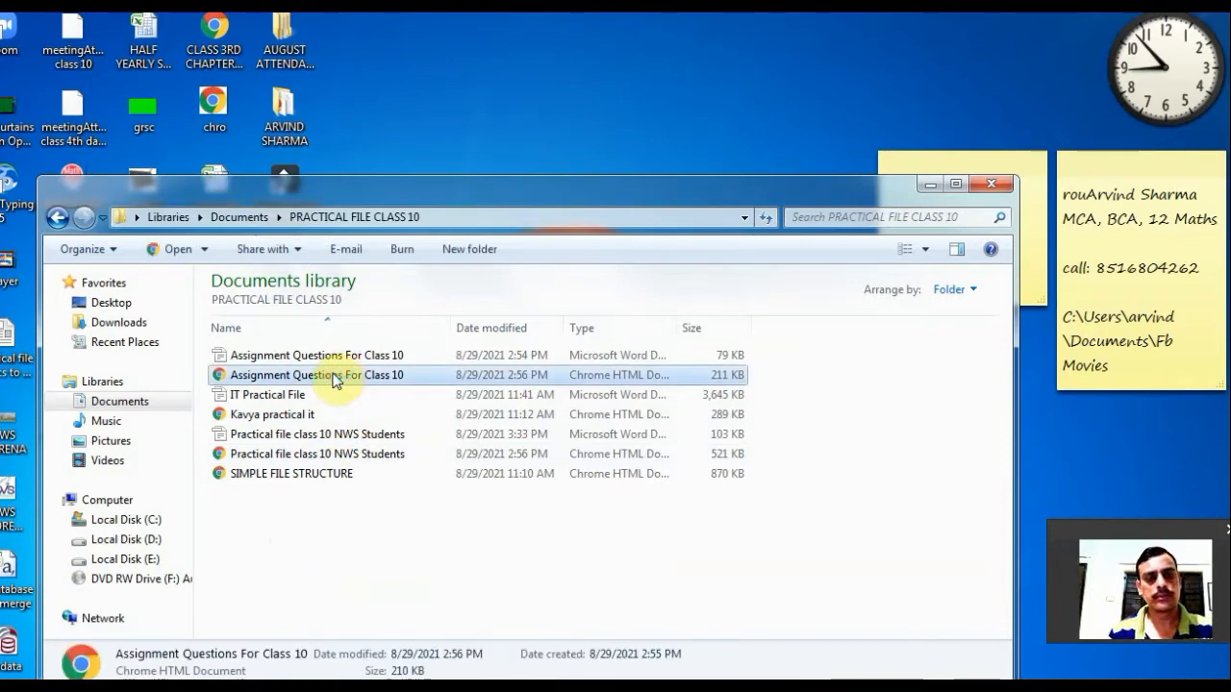
# Step: Open the Assignment Questions For Class 10 file in Chrome, then bring the folder window forward
pyautogui.doubleClick(334, 375)
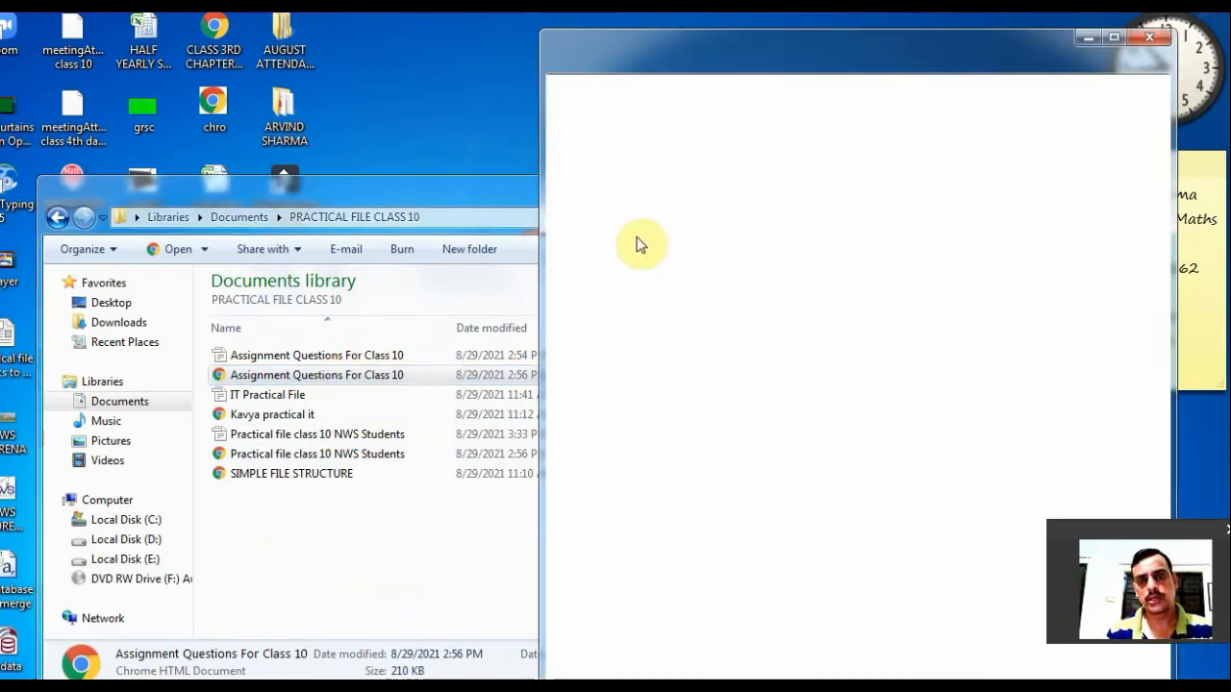
pyautogui.click(457, 183)
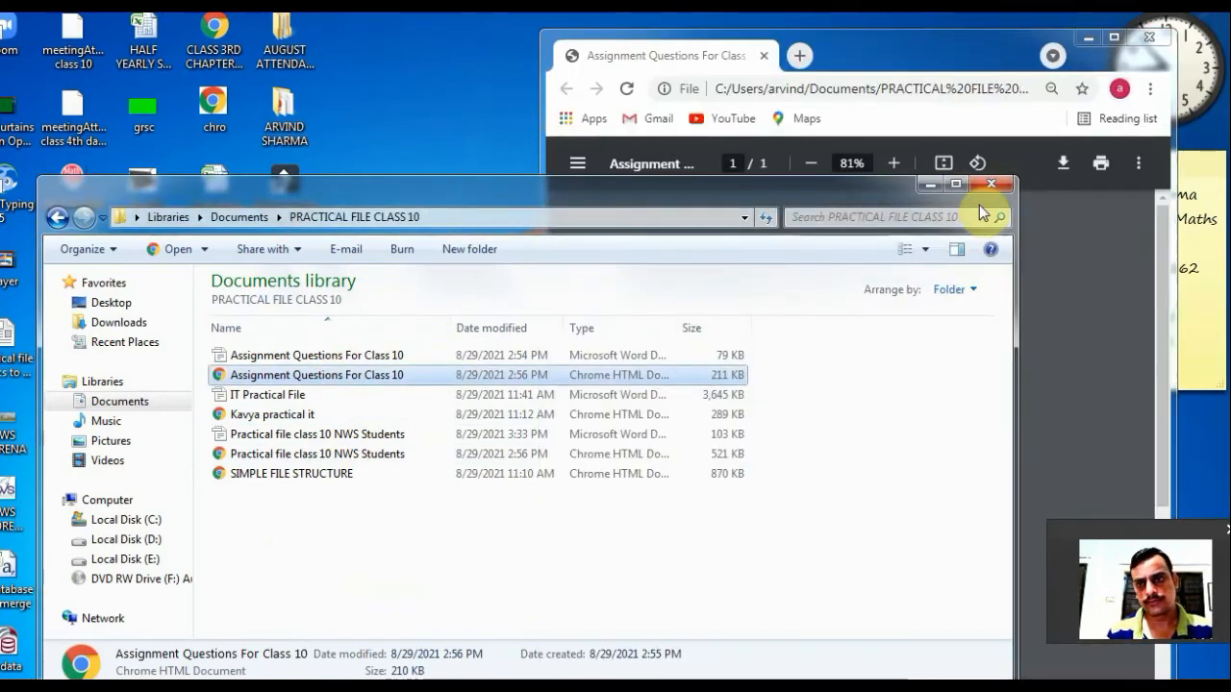
# Step: Close the folder window, scroll the assignment PDF to question 4, and launch OpenOffice 4.1.10
pyautogui.click(992, 185)
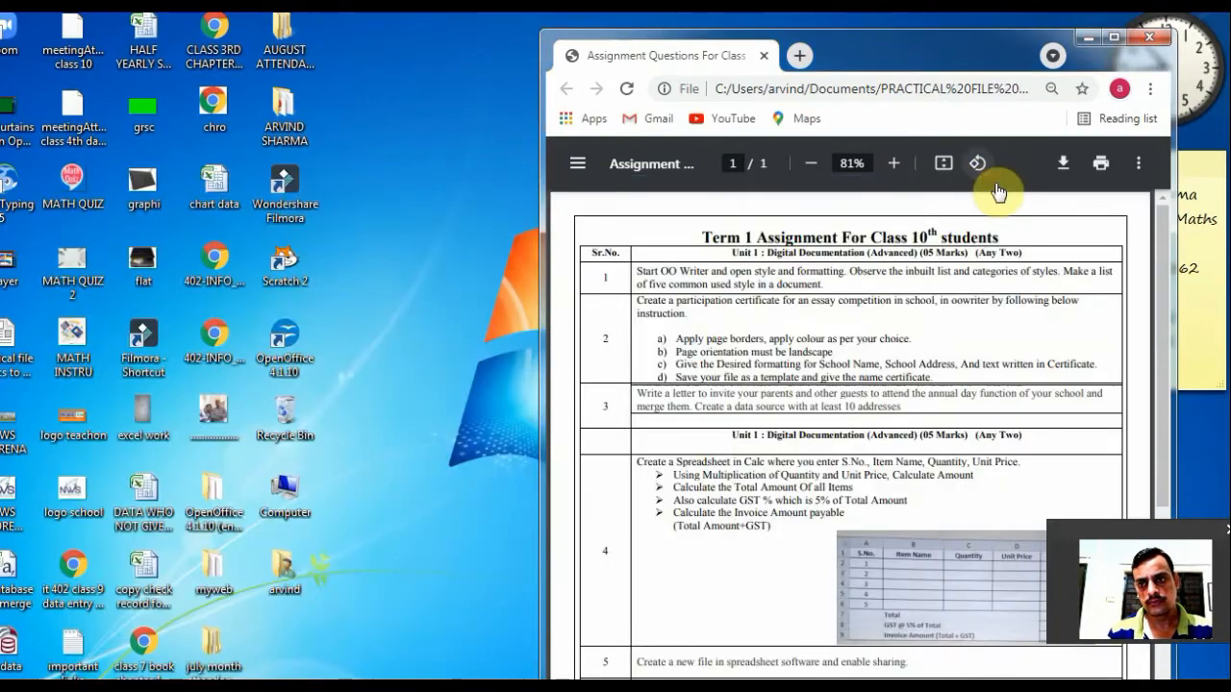
pyautogui.click(1163, 291)
pyautogui.moveTo(1164, 301); pyautogui.dragTo(1169, 332)
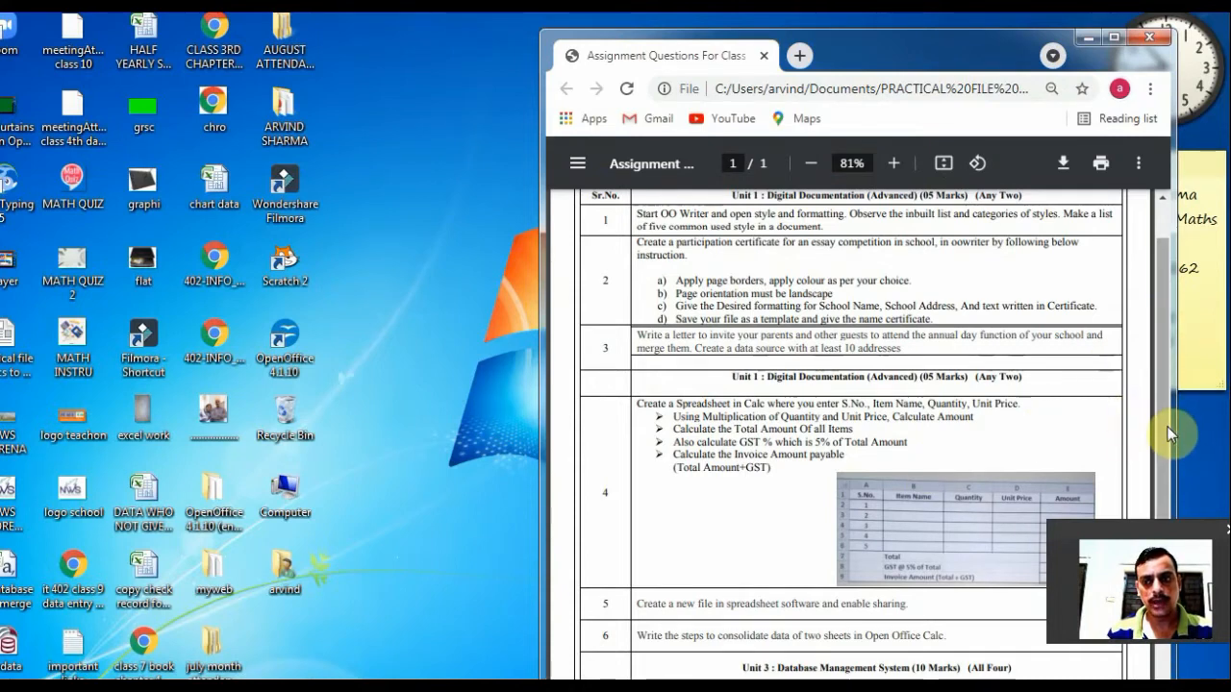
pyautogui.moveTo(1166, 427); pyautogui.dragTo(1165, 483)
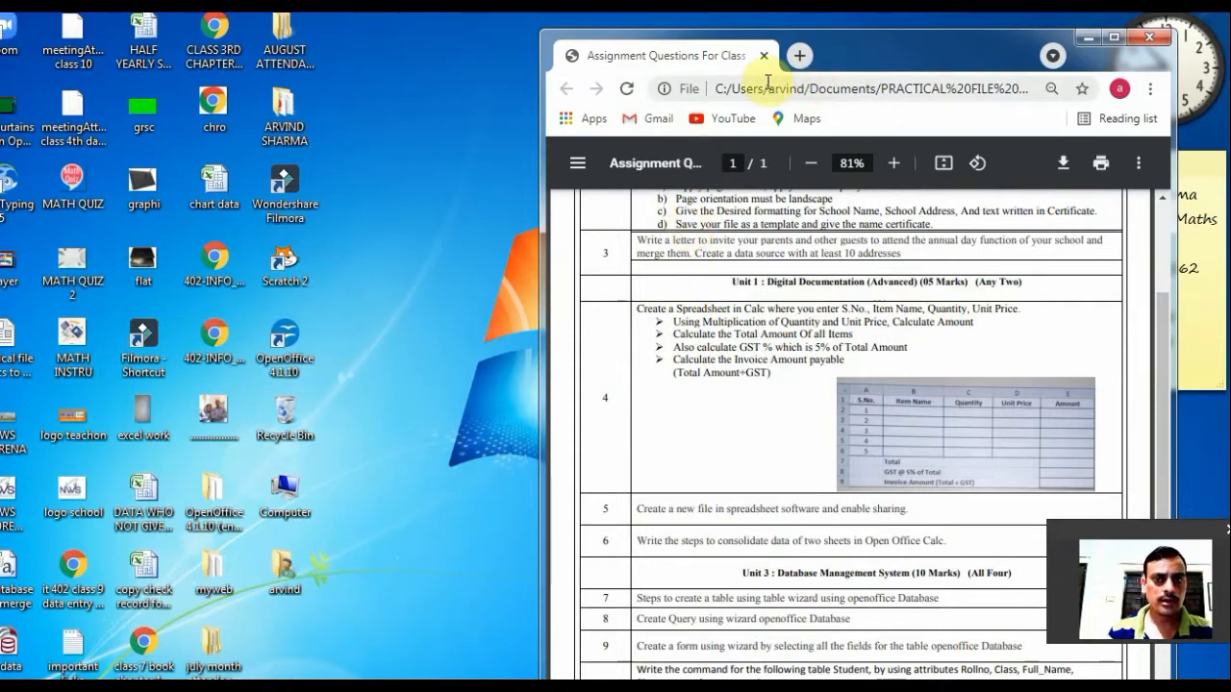
pyautogui.doubleClick(289, 342)
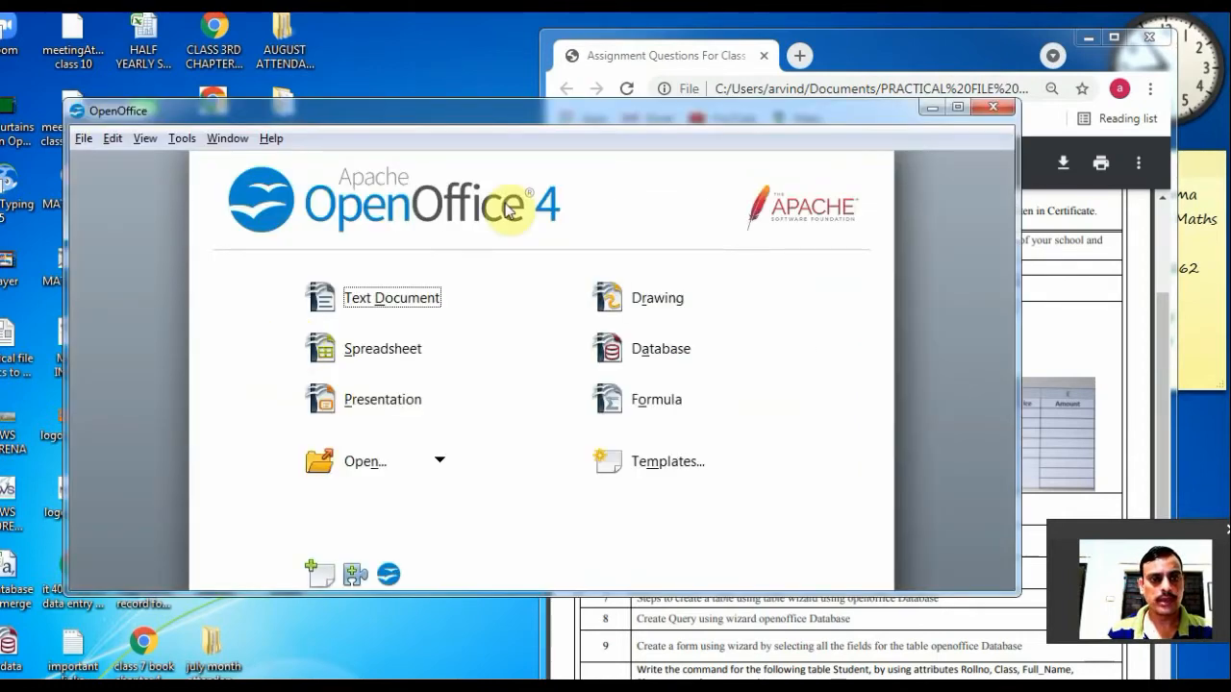
# Step: Create a blank spreadsheet, narrow Calc to the left half, and restore the PDF beside it
pyautogui.click(369, 350)
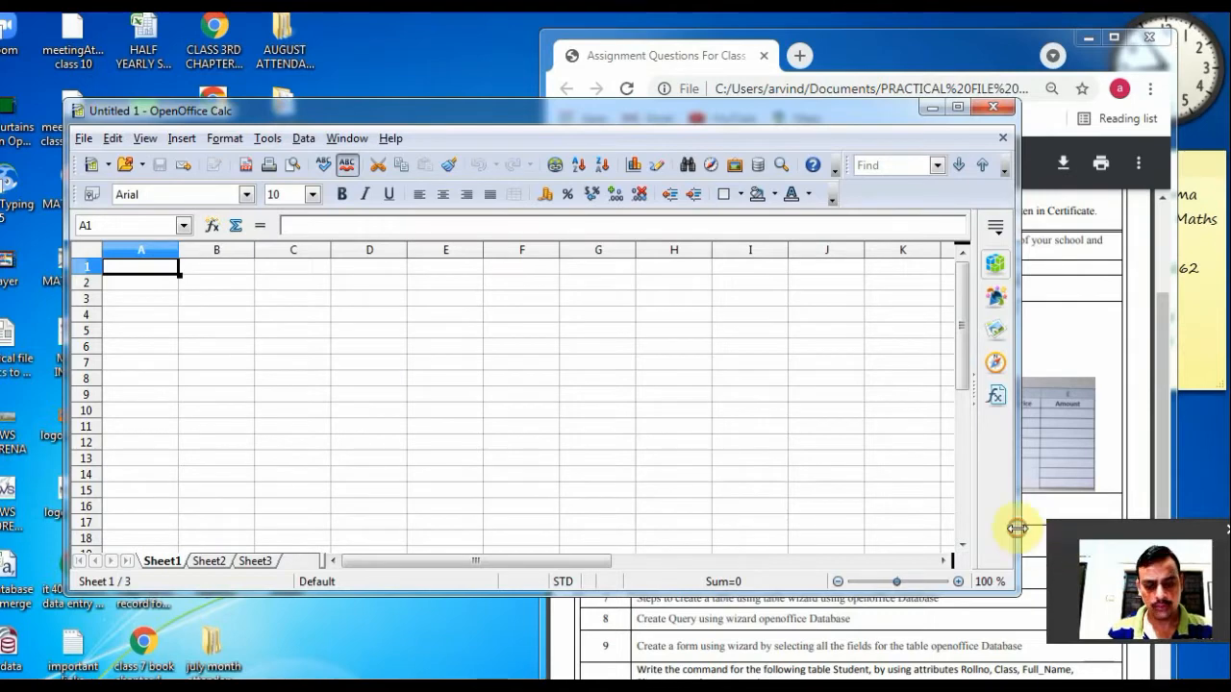
pyautogui.moveTo(1018, 528); pyautogui.dragTo(546, 574)
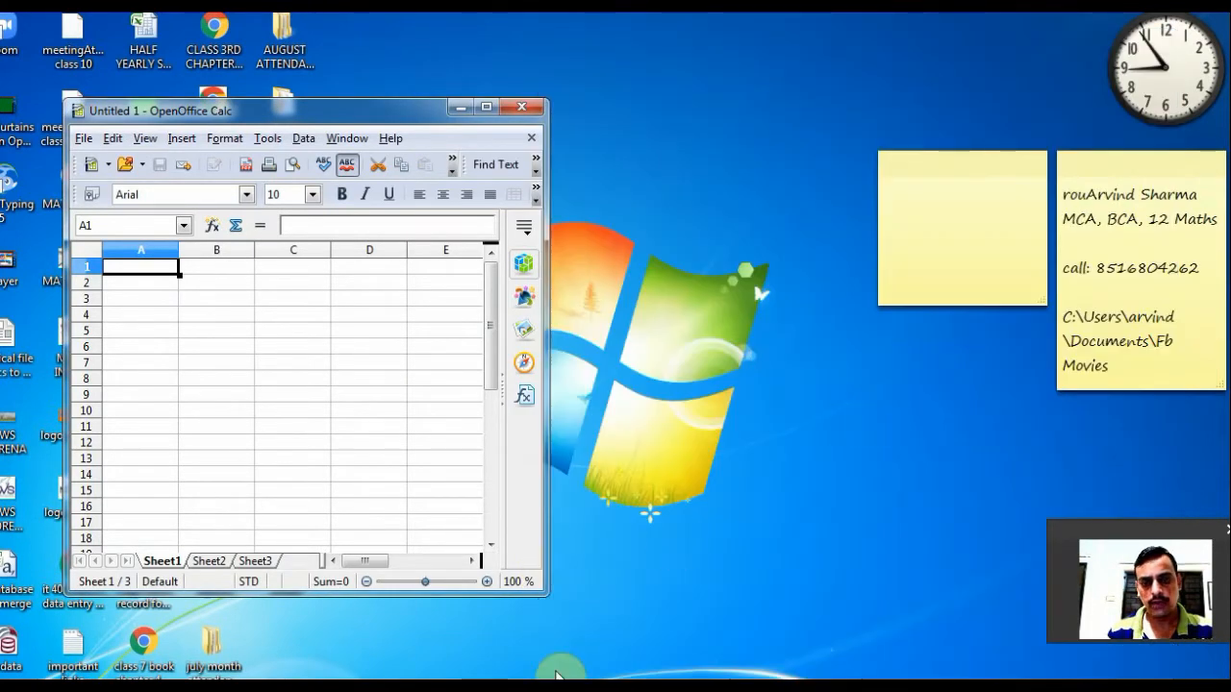
pyautogui.click(556, 676)
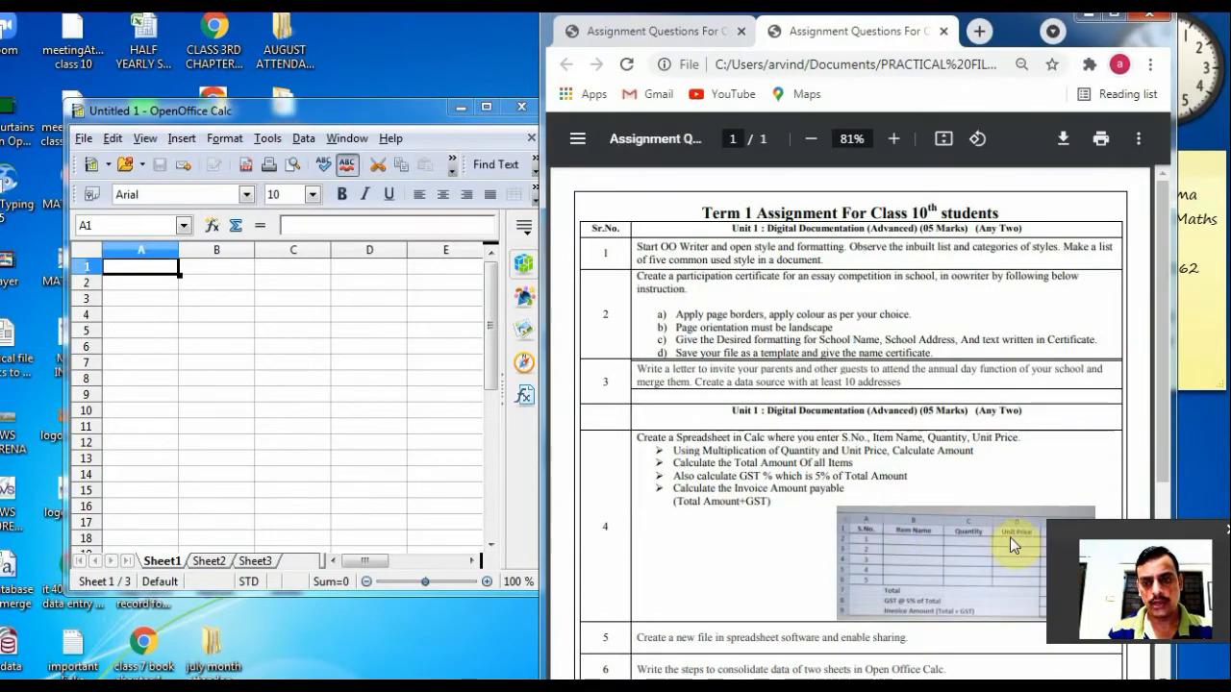
# Step: Enter the headings s.no in A1 and Item Name in B1
pyautogui.click(146, 291)
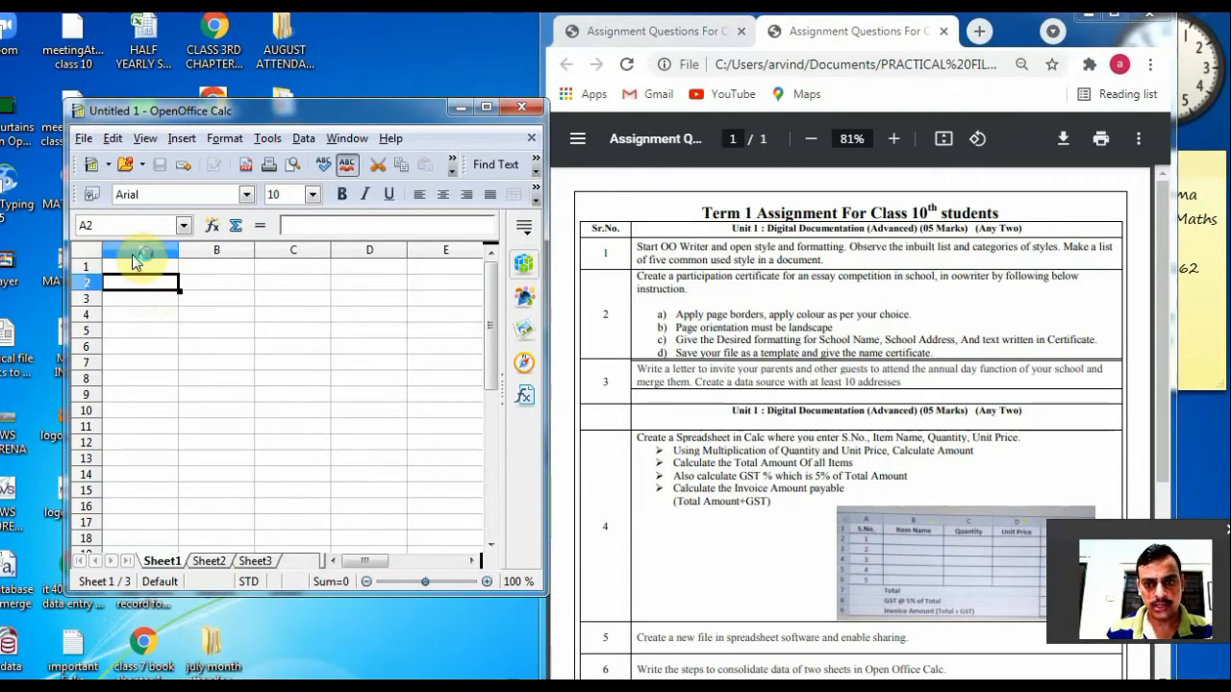
pyautogui.click(147, 268)
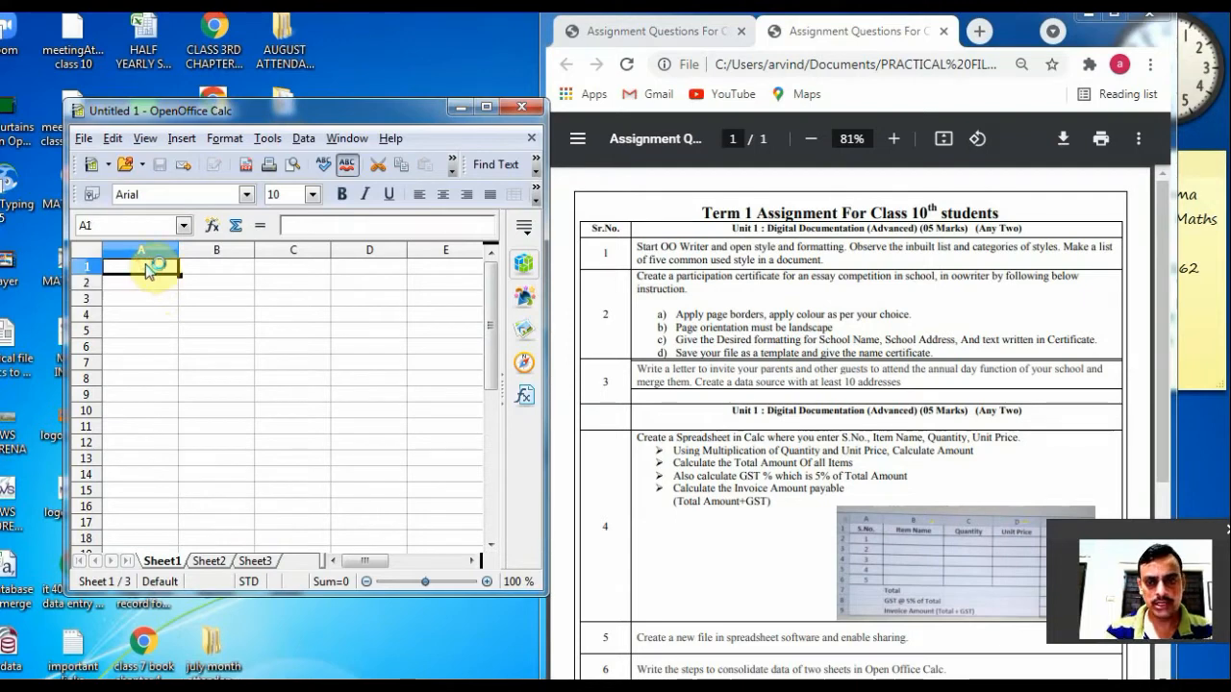
pyautogui.write('s.no')
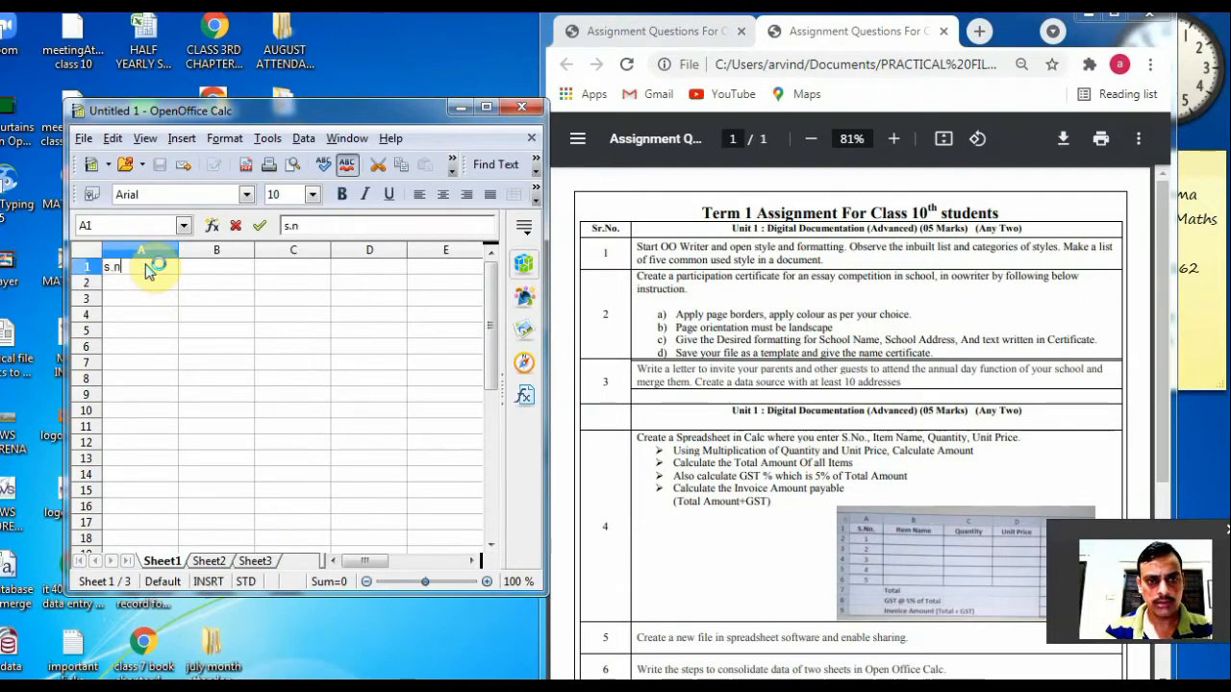
pyautogui.click(127, 300)
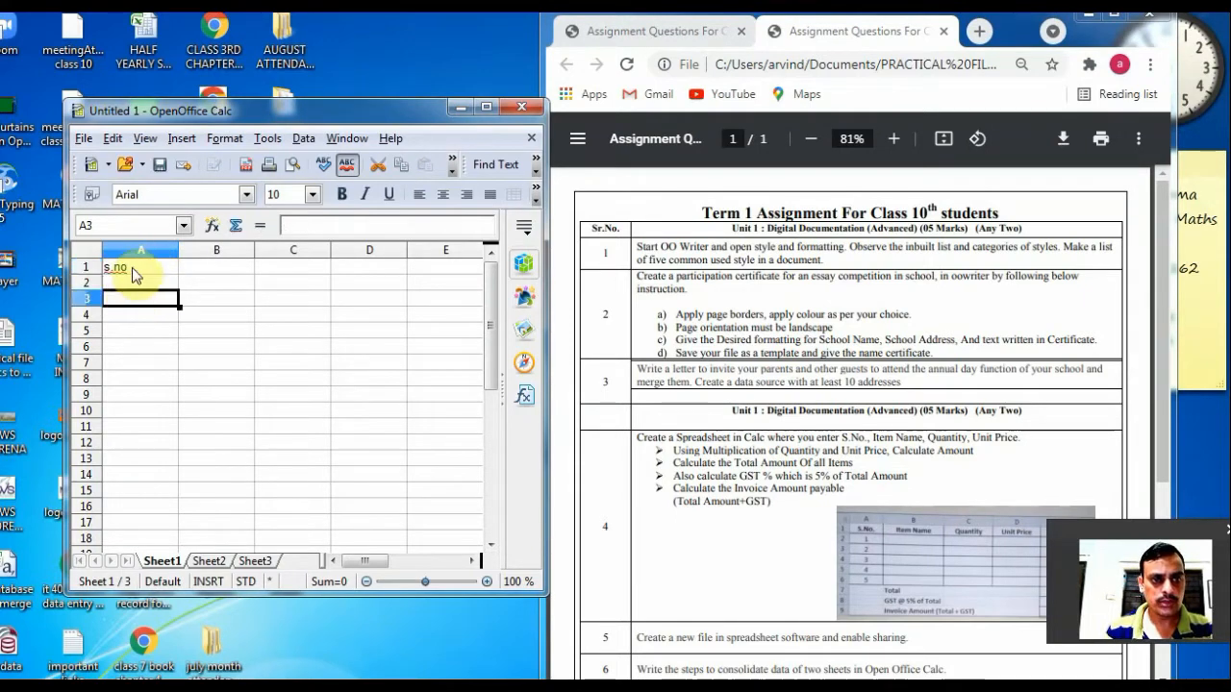
pyautogui.click(135, 269)
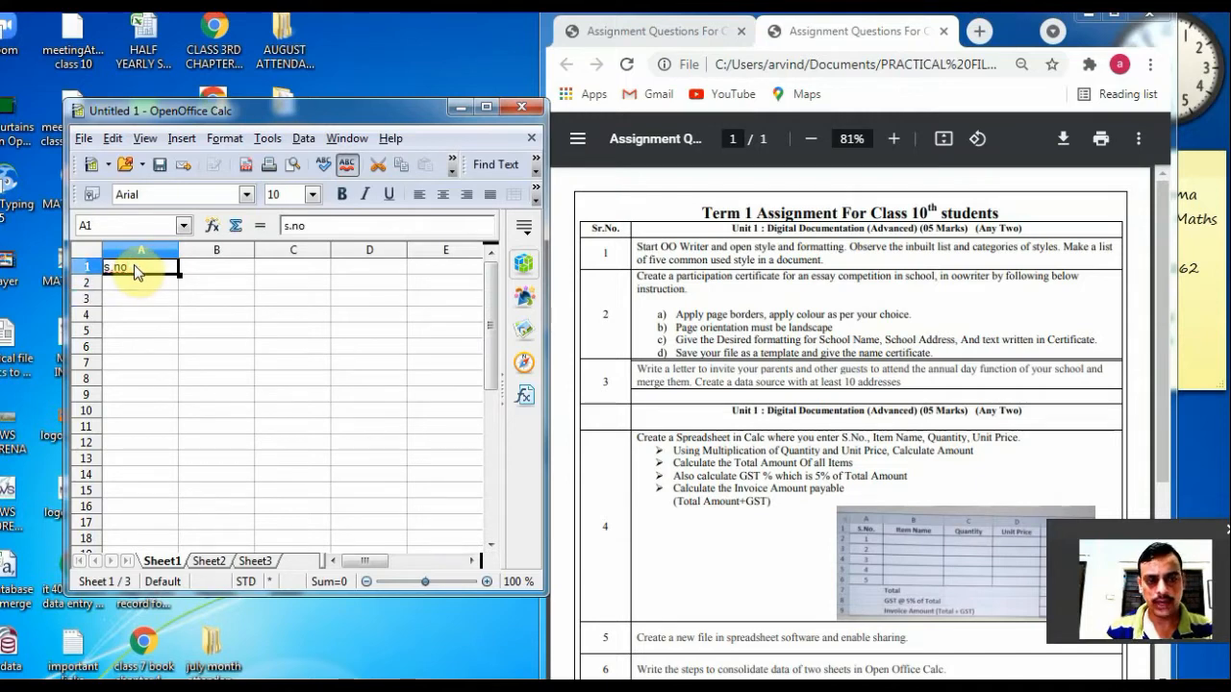
pyautogui.press('Tab')
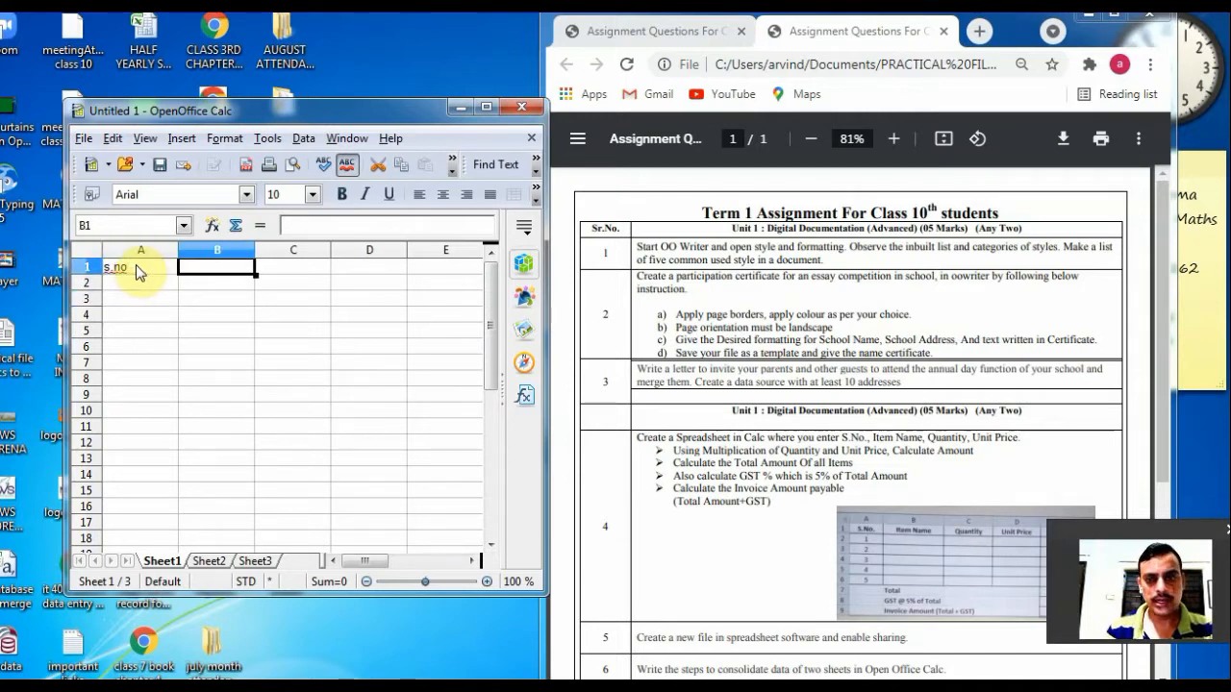
pyautogui.press('F2')
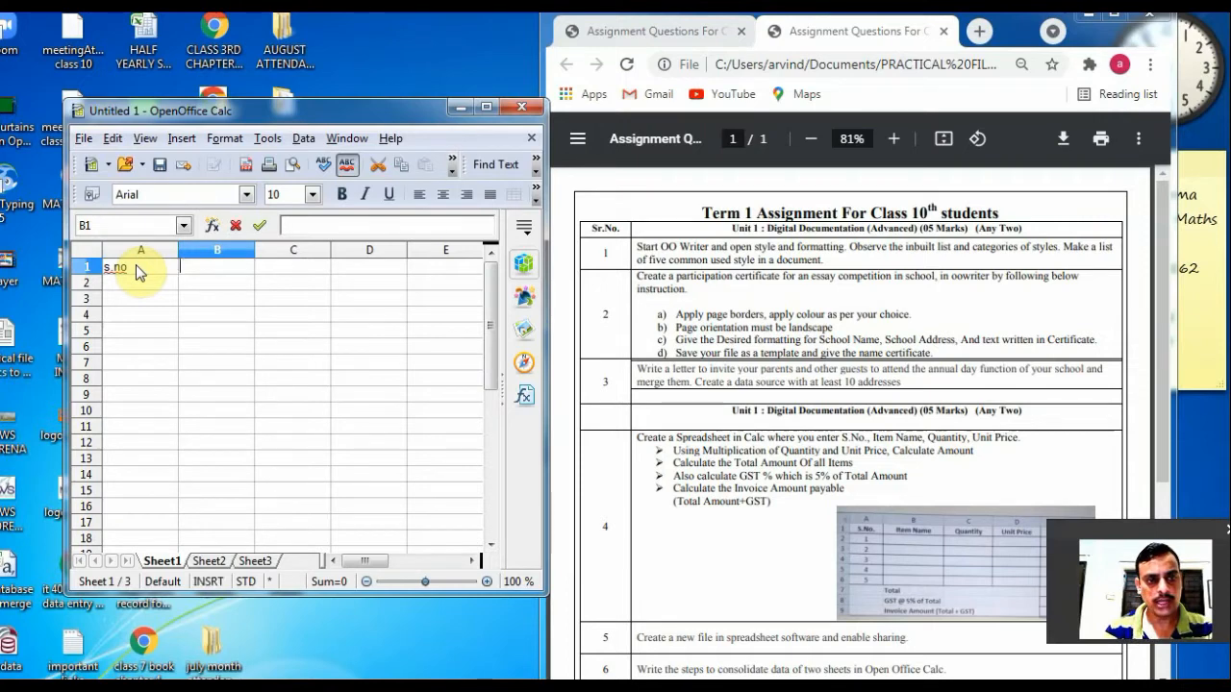
pyautogui.write('I')
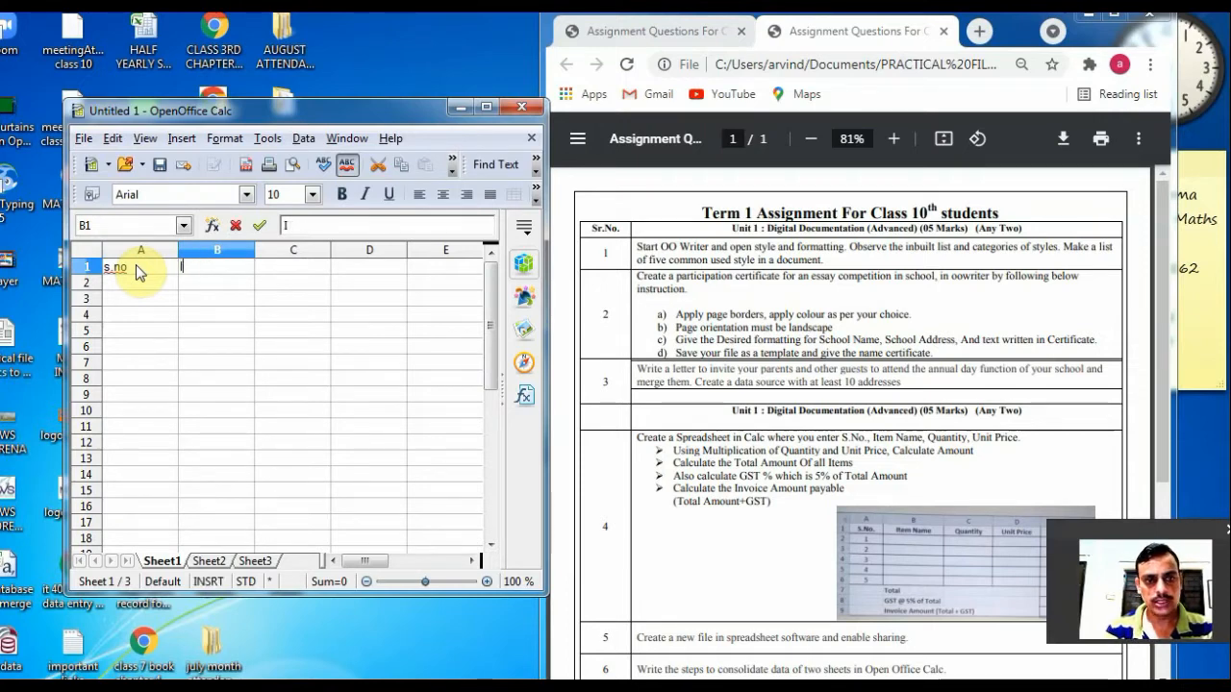
pyautogui.write('TEMem')
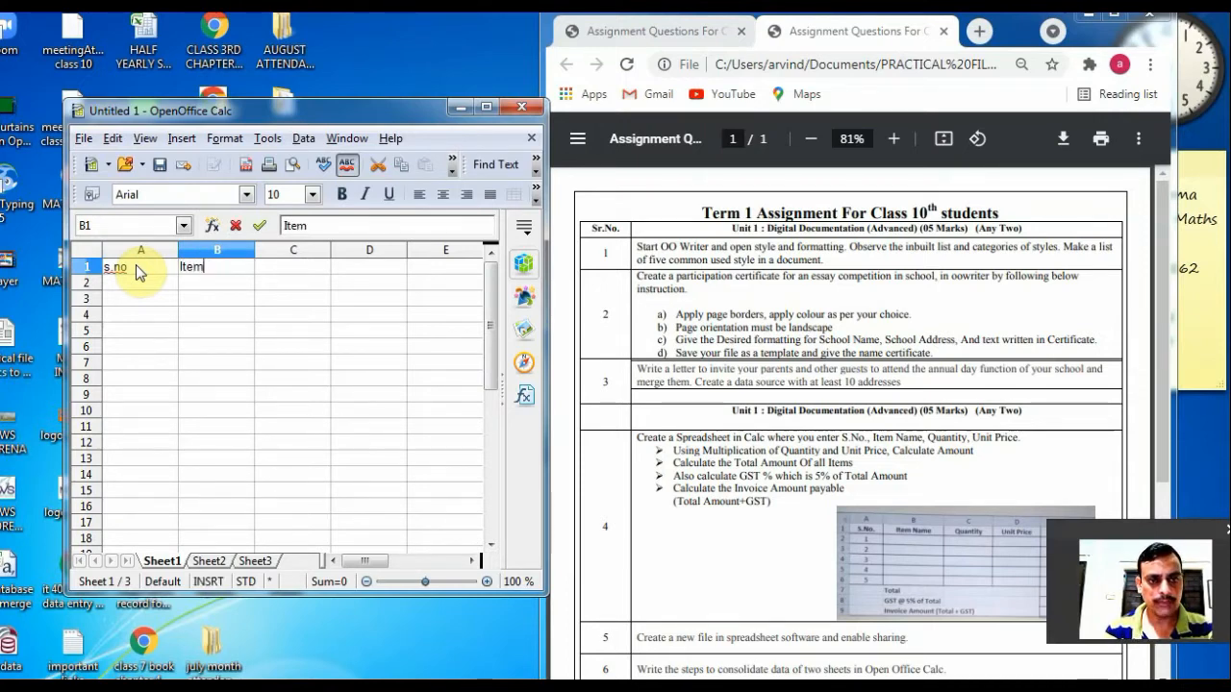
pyautogui.write(' Na')
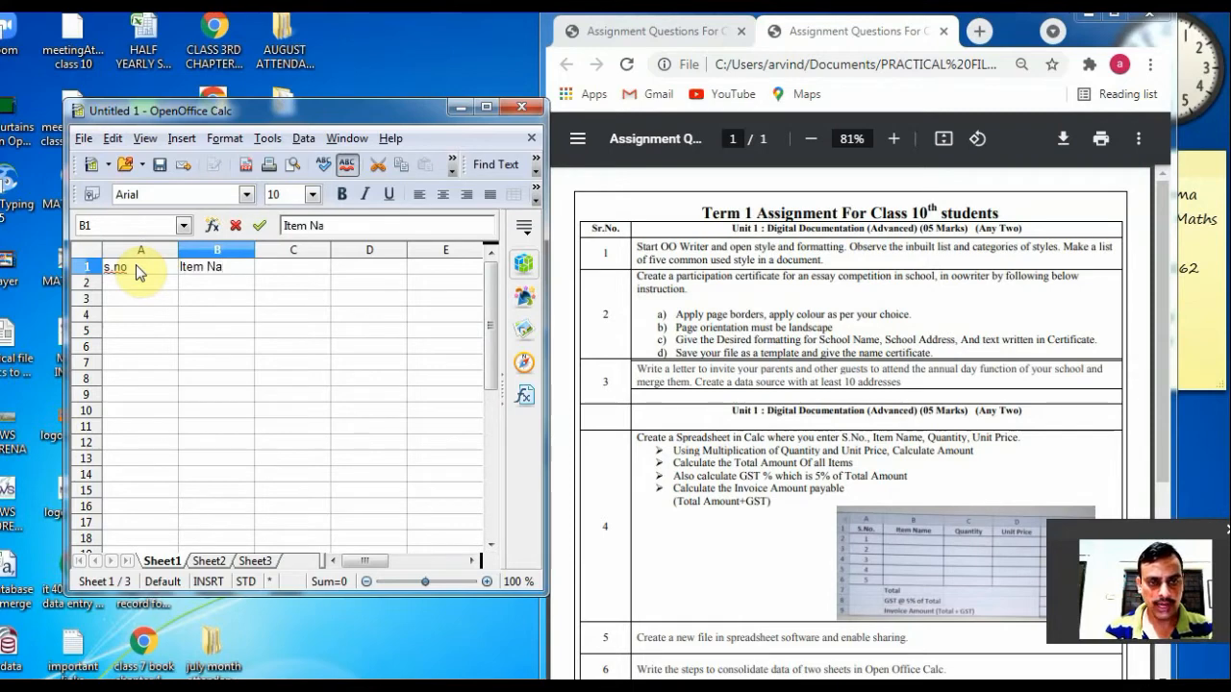
pyautogui.write('me')
pyautogui.press('Tab')
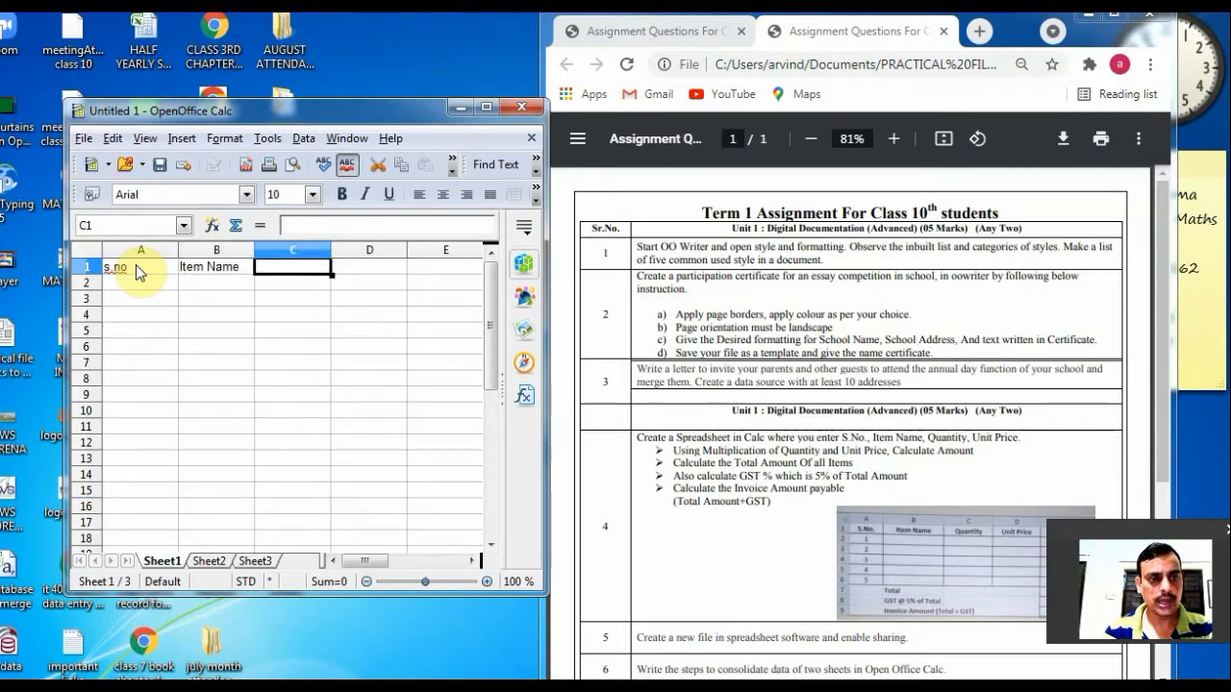
# Step: Add the headings Quantity, Unit Price and Amount in C1:E1
pyautogui.write('Quantity')
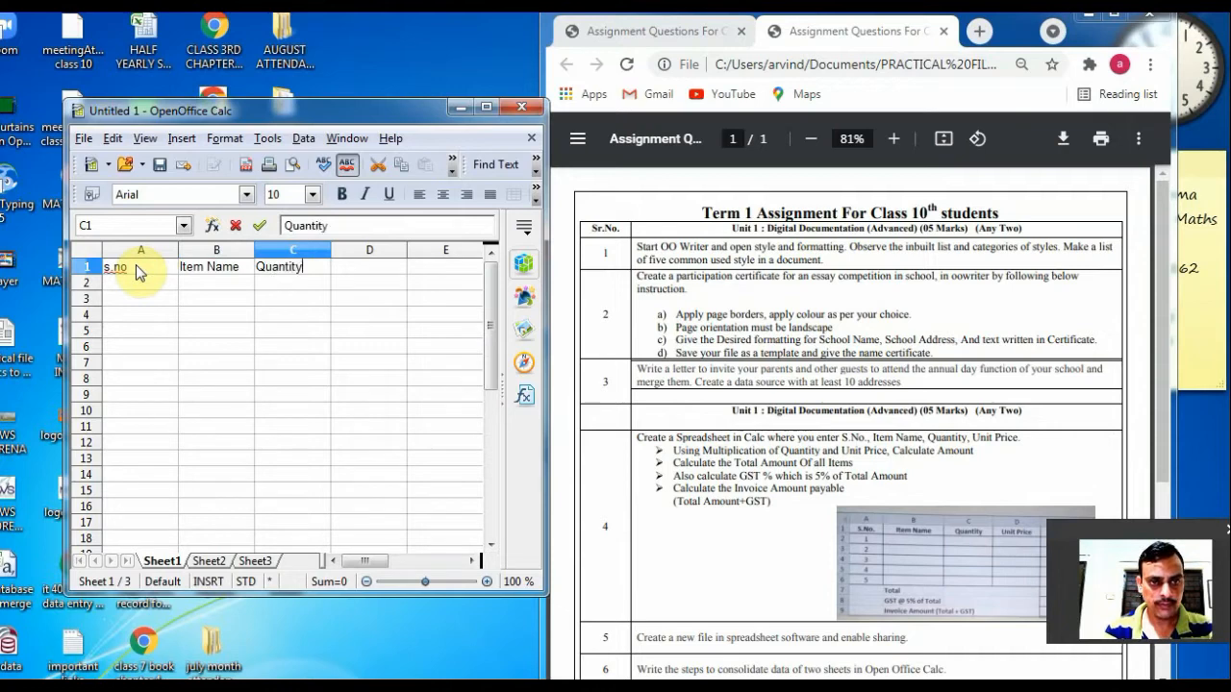
pyautogui.press('Tab')
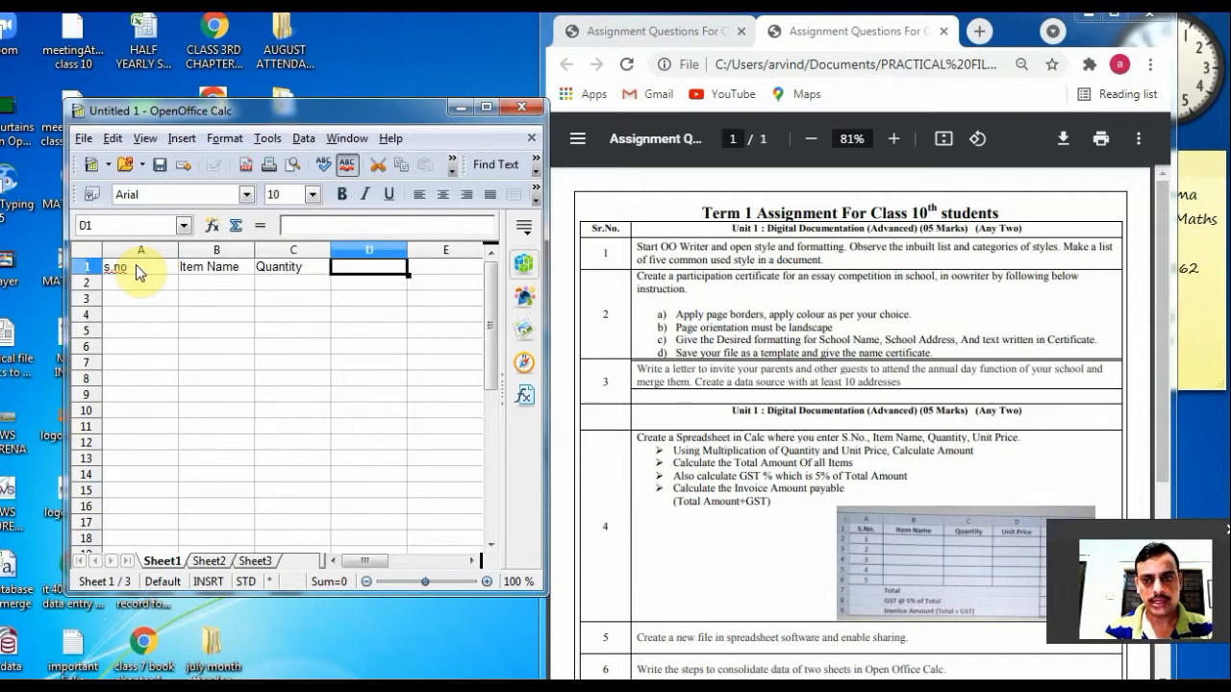
pyautogui.write('Unit Price')
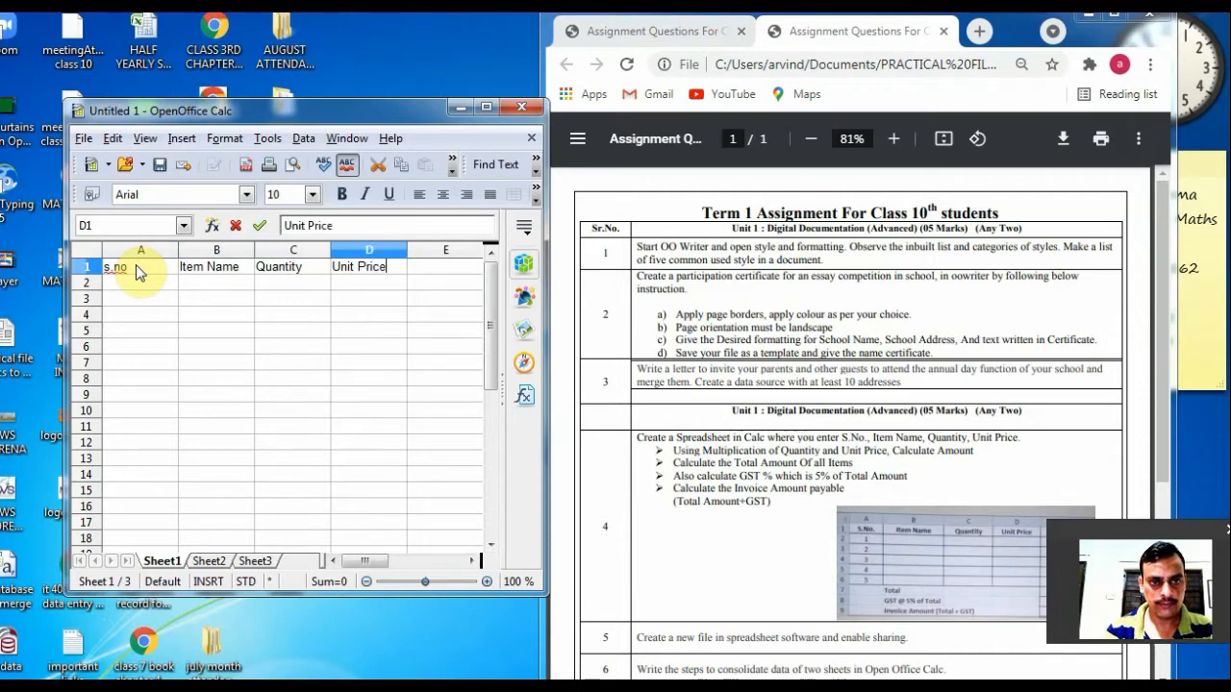
pyautogui.press('Tab')
pyautogui.write('A')
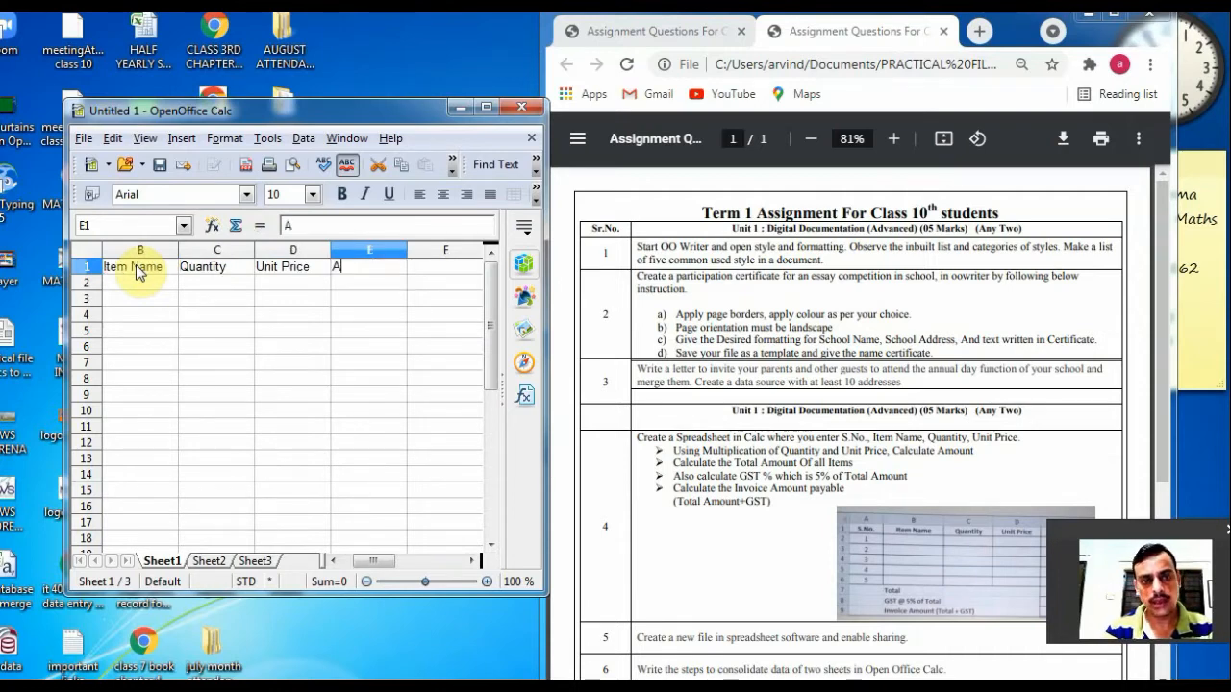
pyautogui.write('mount')
pyautogui.press('Left')
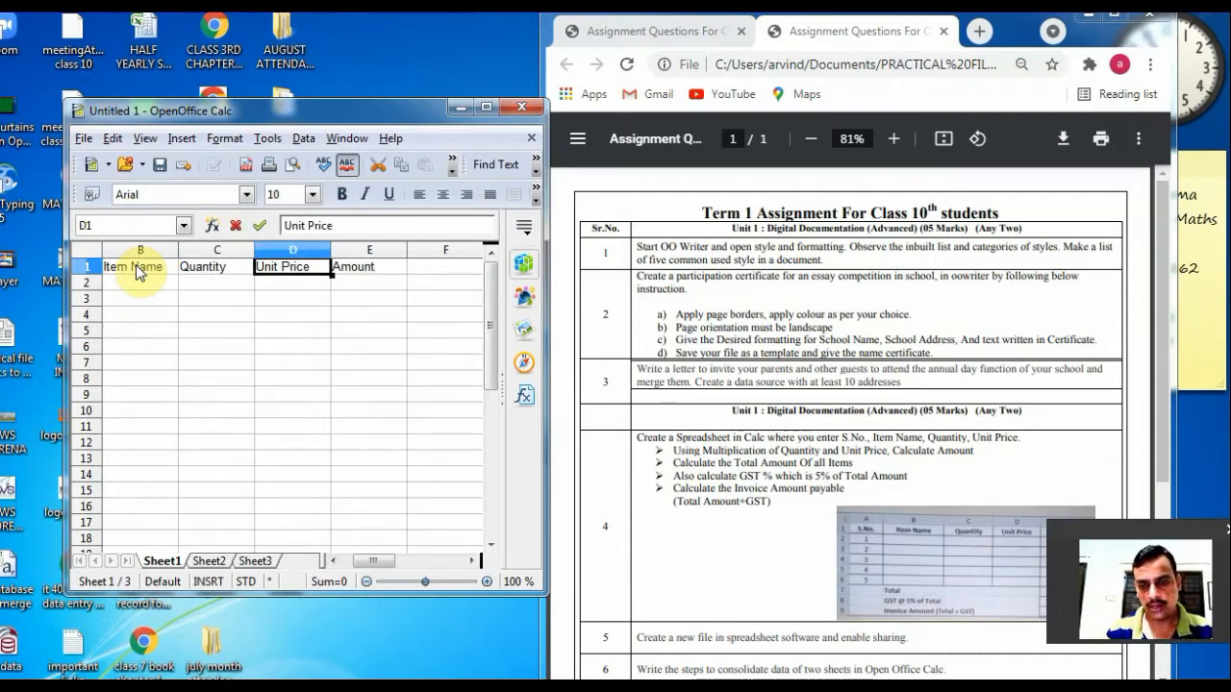
pyautogui.press('Left')
pyautogui.press('Left')
pyautogui.press('Left')
pyautogui.write('s.no')
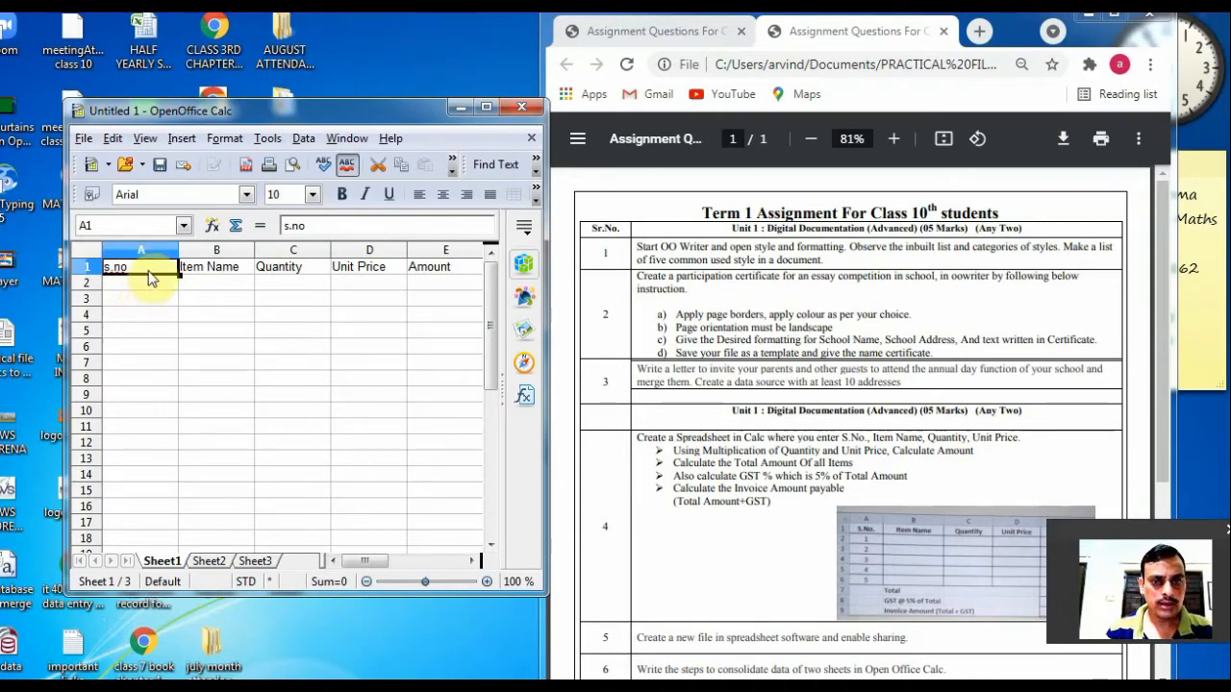
# Step: Fill serial numbers 1 to 5 down A2:A6
pyautogui.click(141, 290)
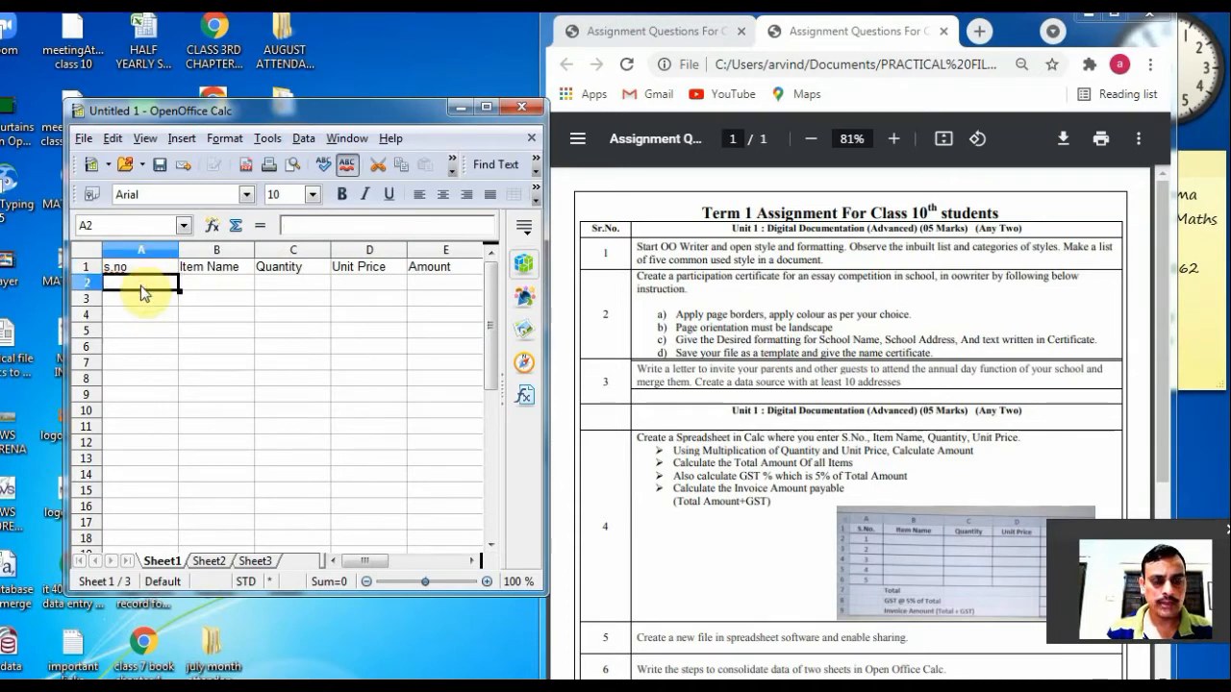
pyautogui.write('1')
pyautogui.press('Return')
pyautogui.write('2')
pyautogui.press('Return')
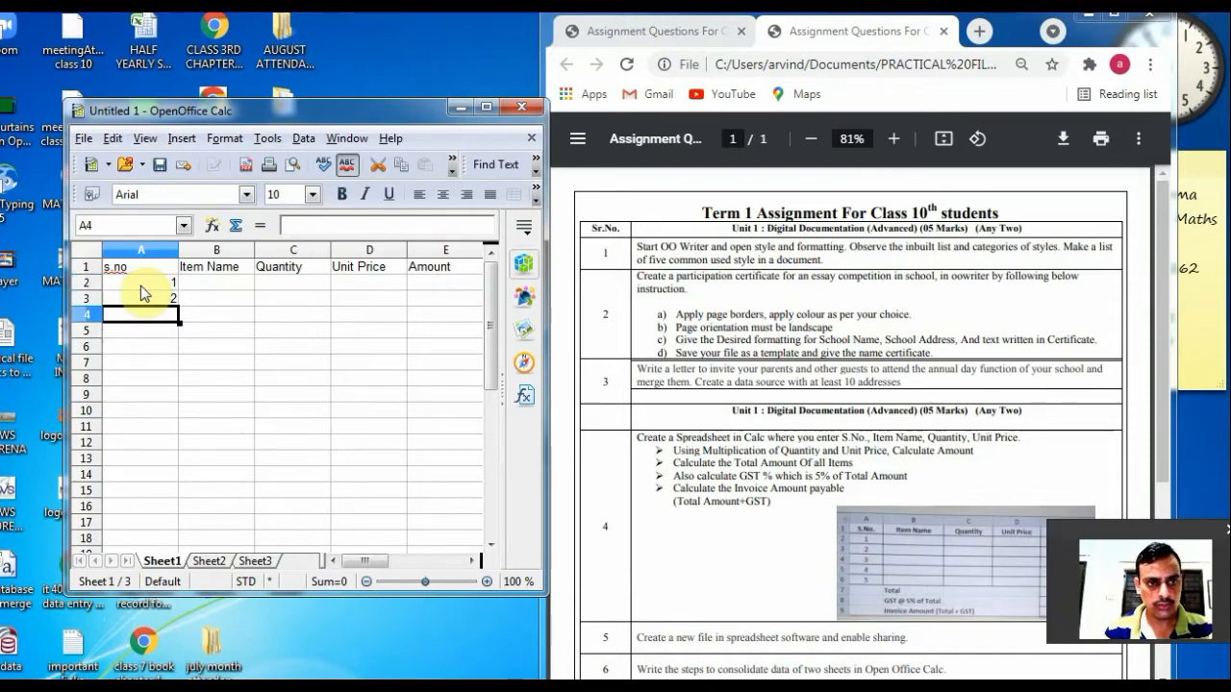
pyautogui.write('3')
pyautogui.press('Return')
pyautogui.write('4')
pyautogui.press('Return')
pyautogui.write('5')
pyautogui.press('Return')
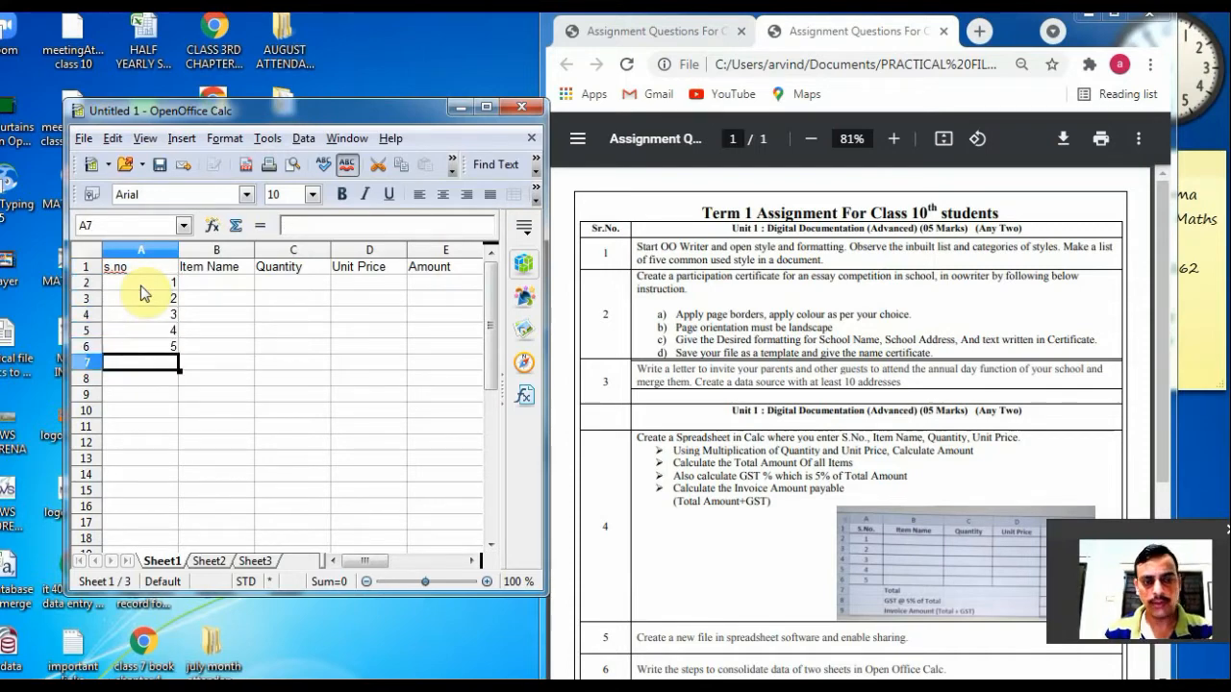
# Step: Centre-align column A's heading and serial numbers
pyautogui.click(152, 249)
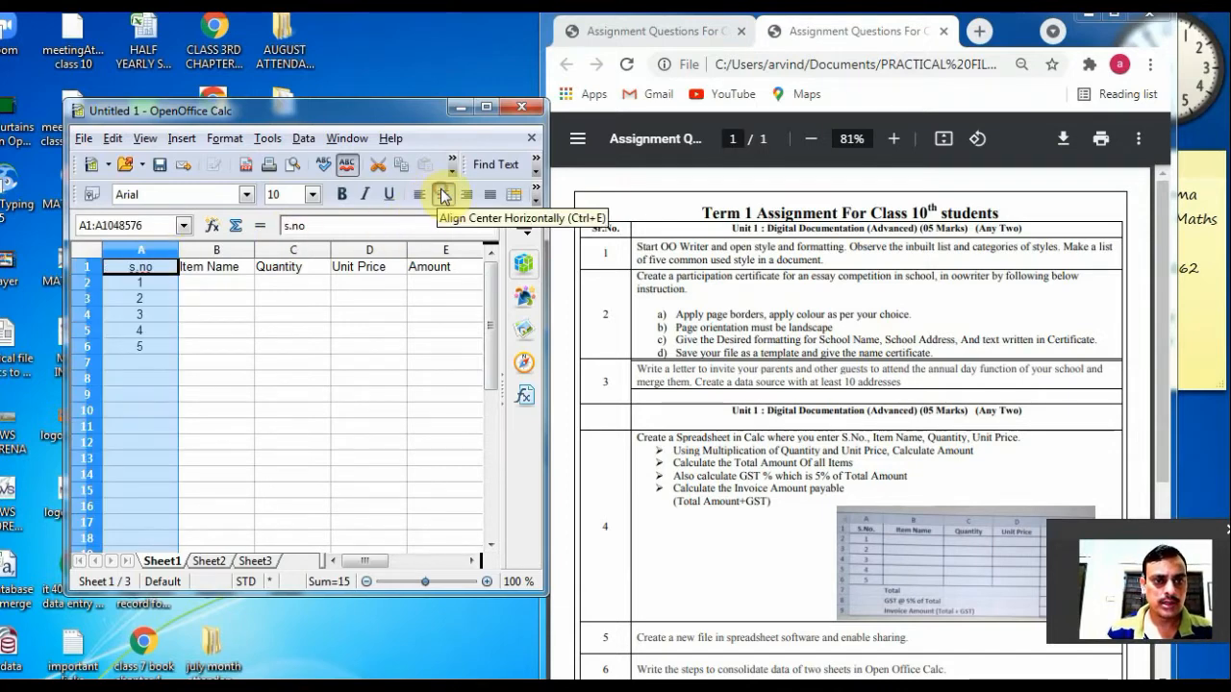
pyautogui.click(442, 194)
pyautogui.click(215, 281)
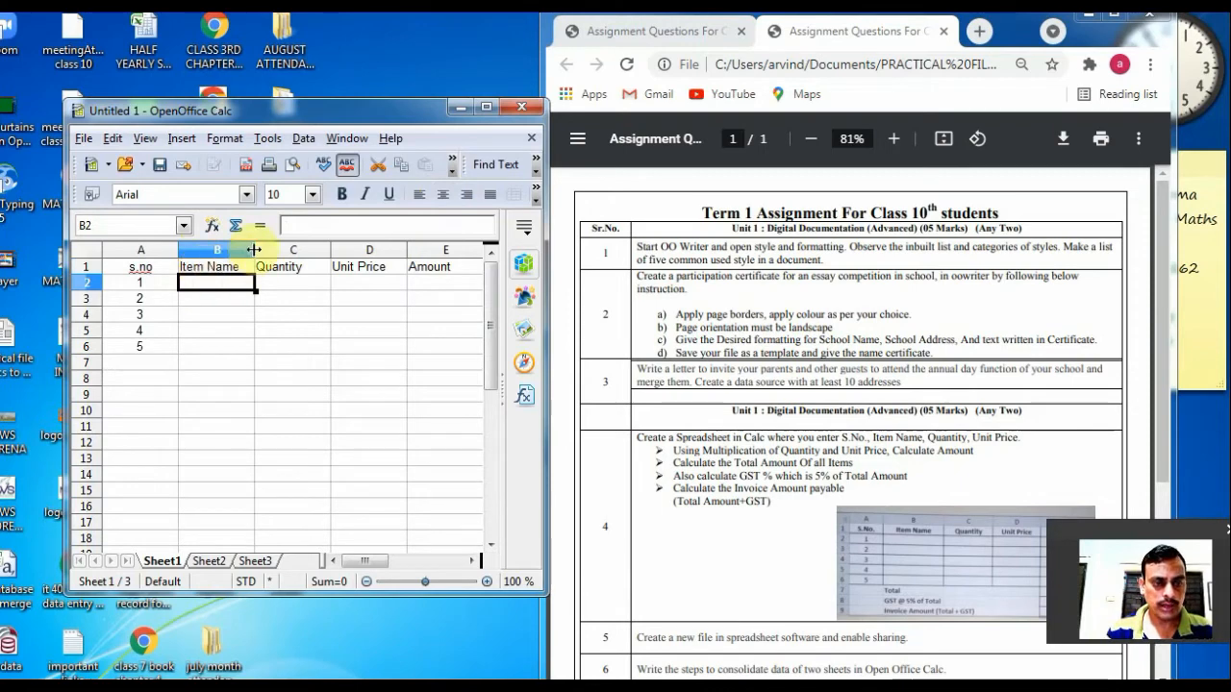
# Step: Widen column B to fit Item Name and column C slightly
pyautogui.moveTo(254, 249); pyautogui.dragTo(278, 249)
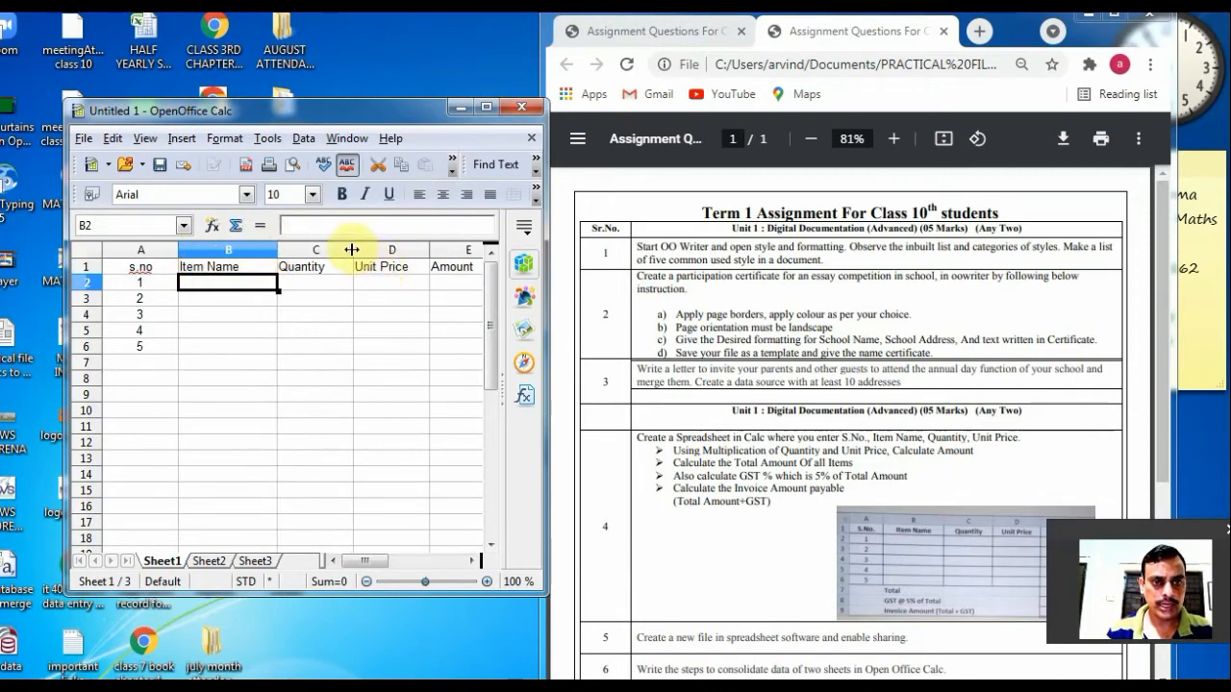
pyautogui.moveTo(352, 249); pyautogui.dragTo(355, 249)
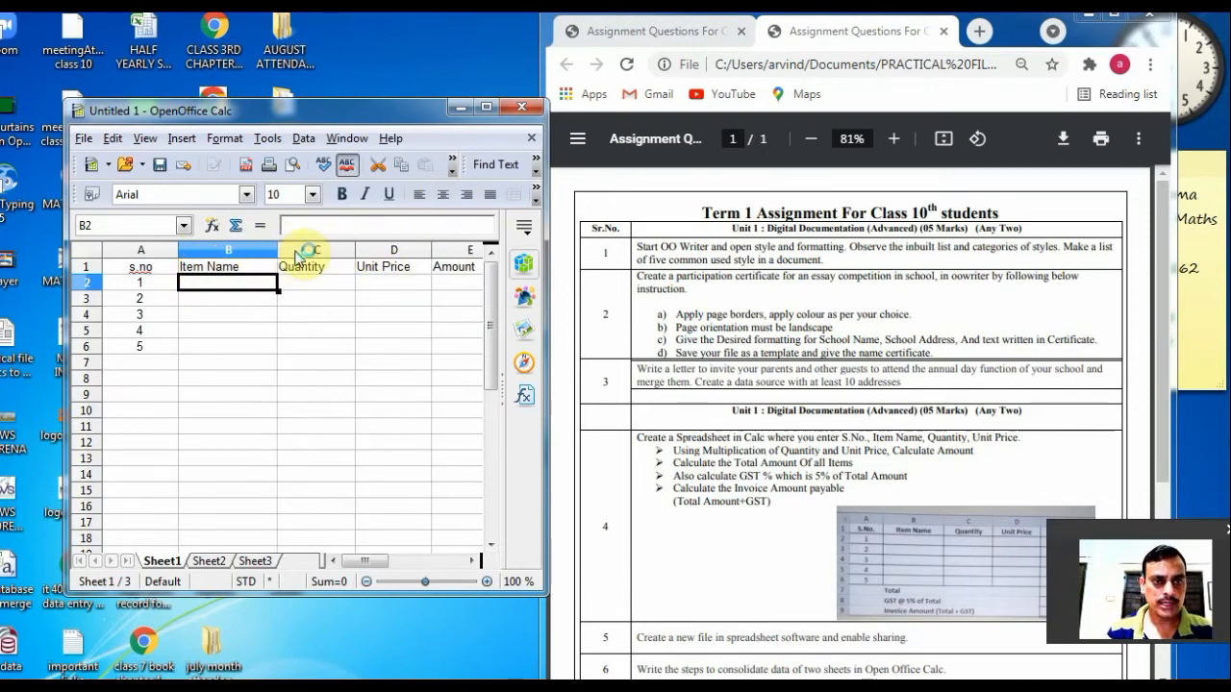
pyautogui.click(311, 282)
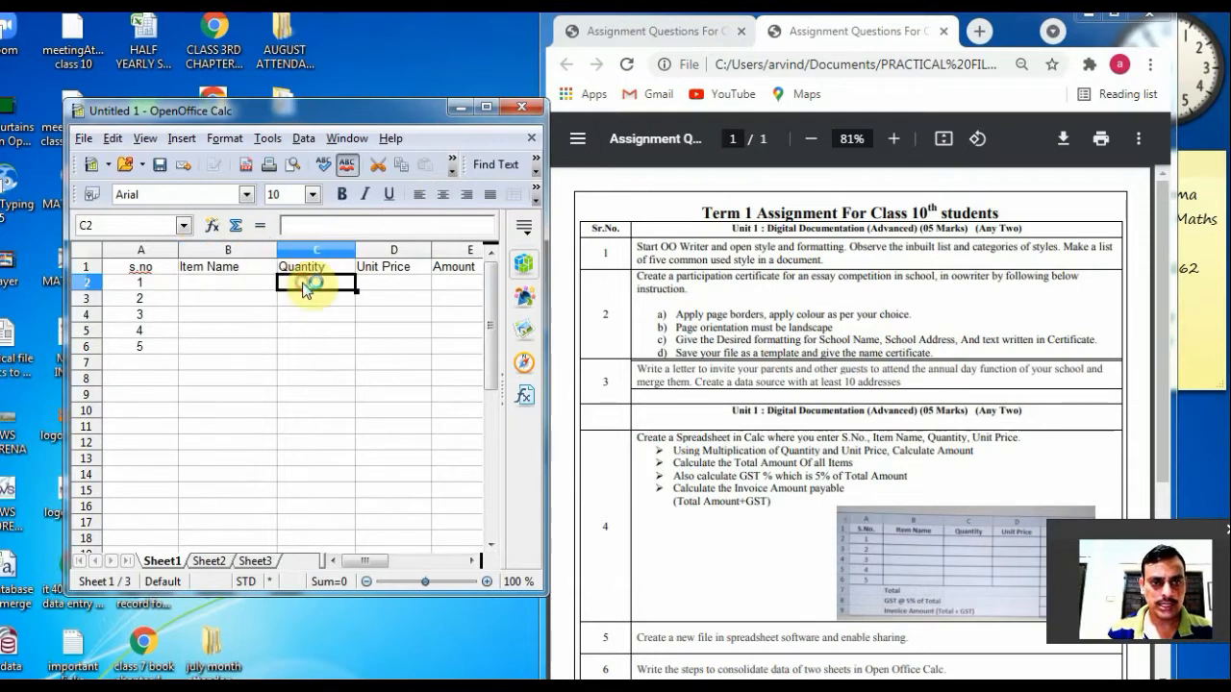
pyautogui.click(239, 252)
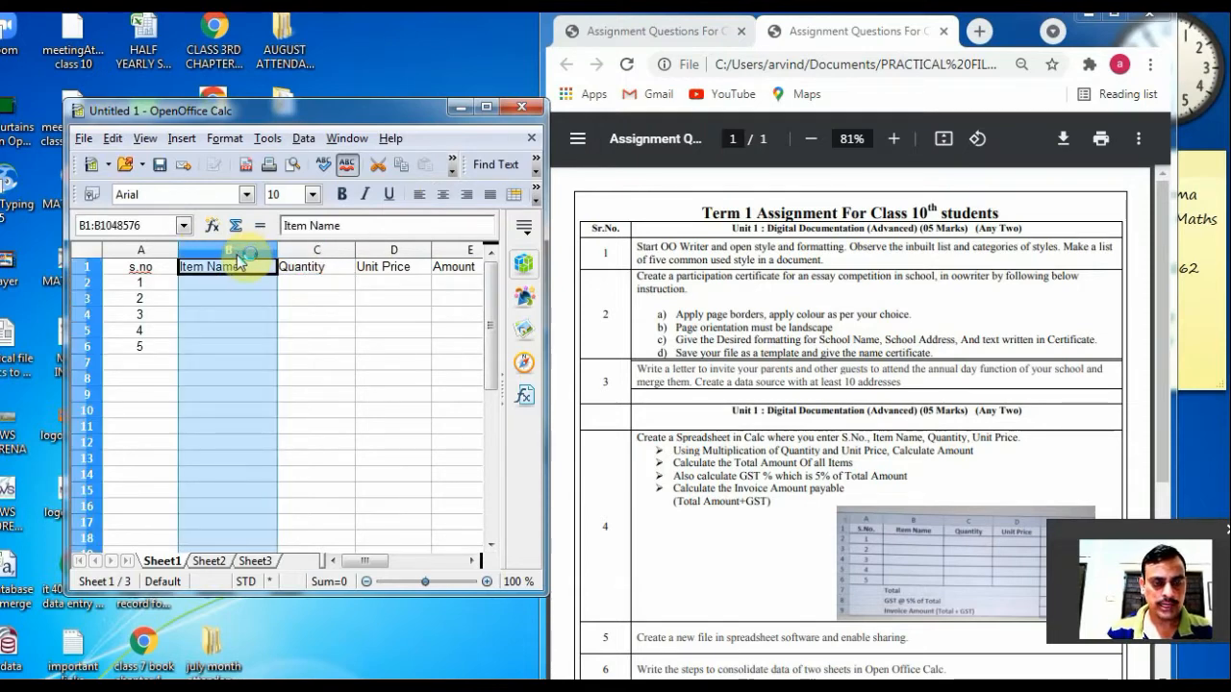
# Step: Centre and bold the headers in B1:E1, and bold A1 too
pyautogui.moveTo(242, 256); pyautogui.dragTo(450, 272)
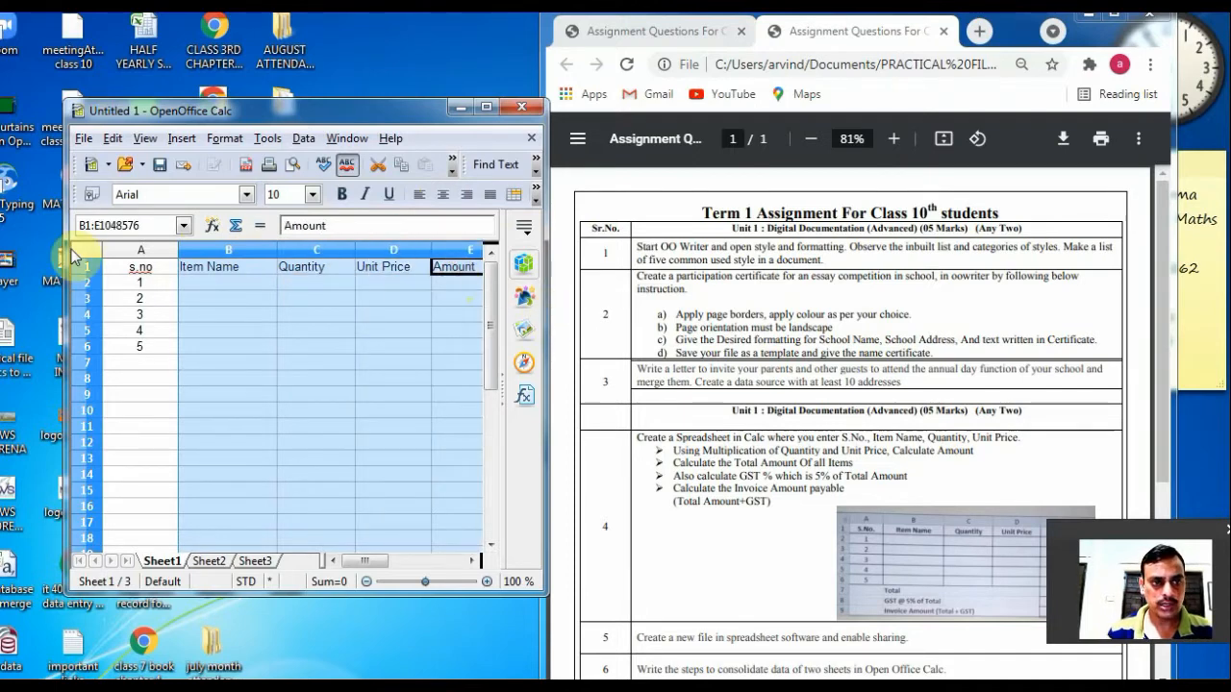
pyautogui.moveTo(65, 296); pyautogui.dragTo(5, 295)
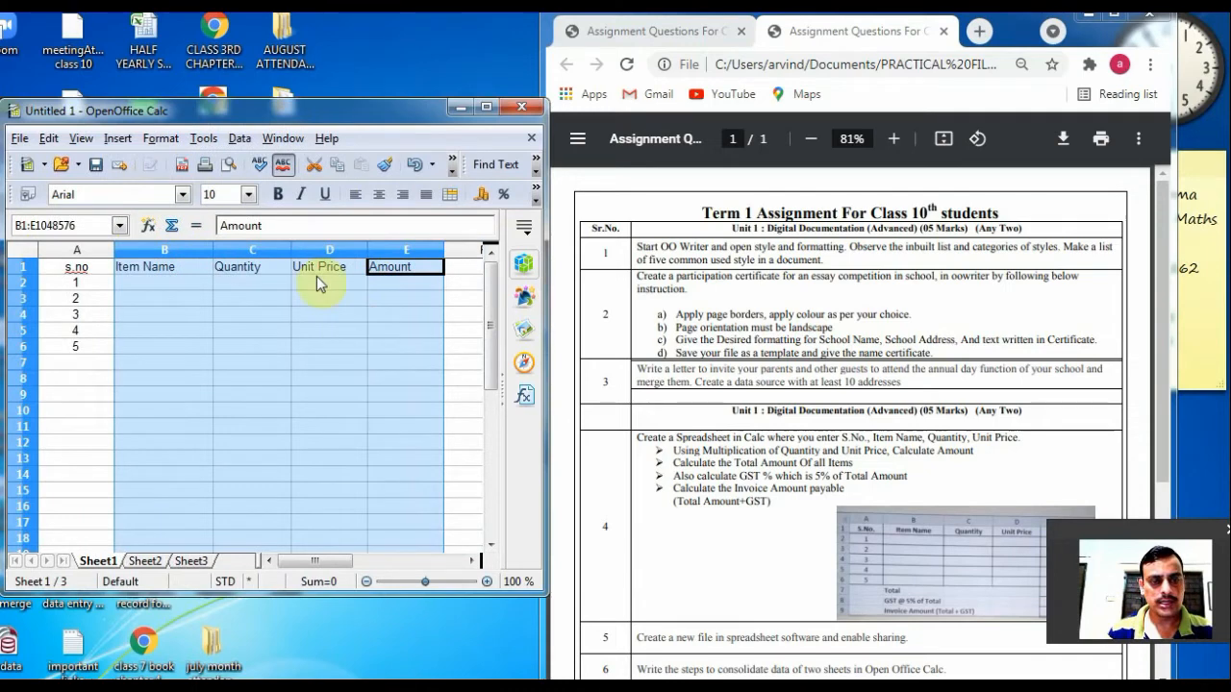
pyautogui.click(380, 197)
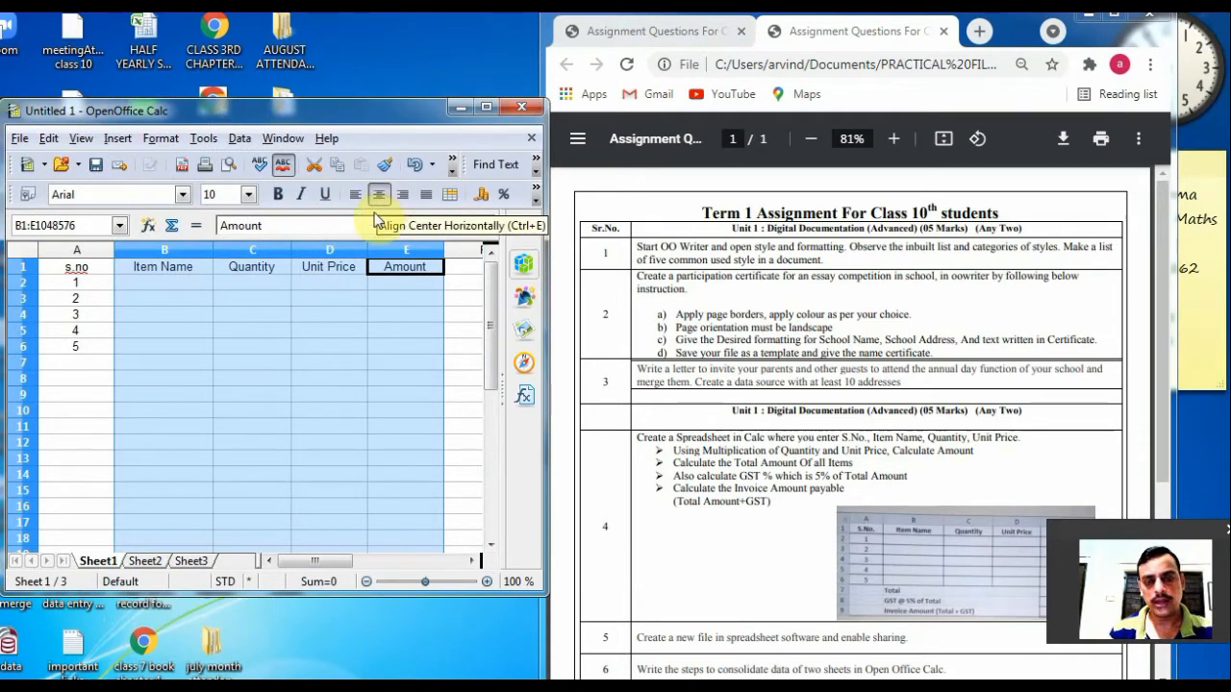
pyautogui.click(278, 194)
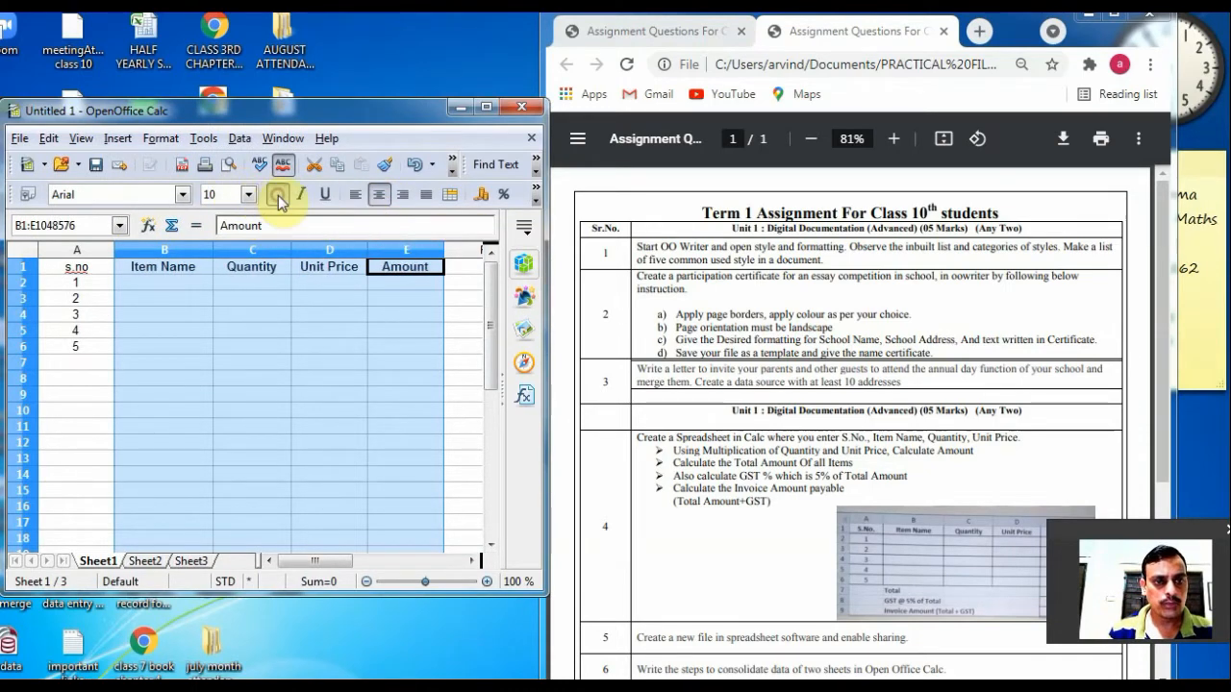
pyautogui.click(94, 274)
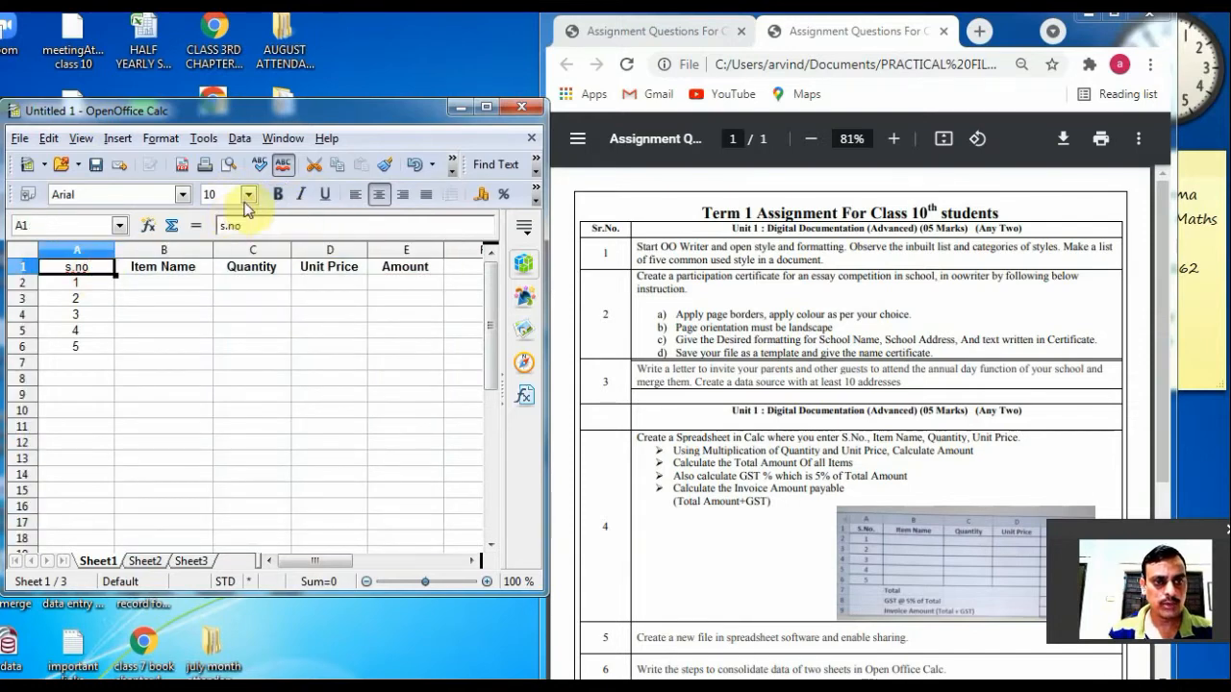
pyautogui.click(285, 196)
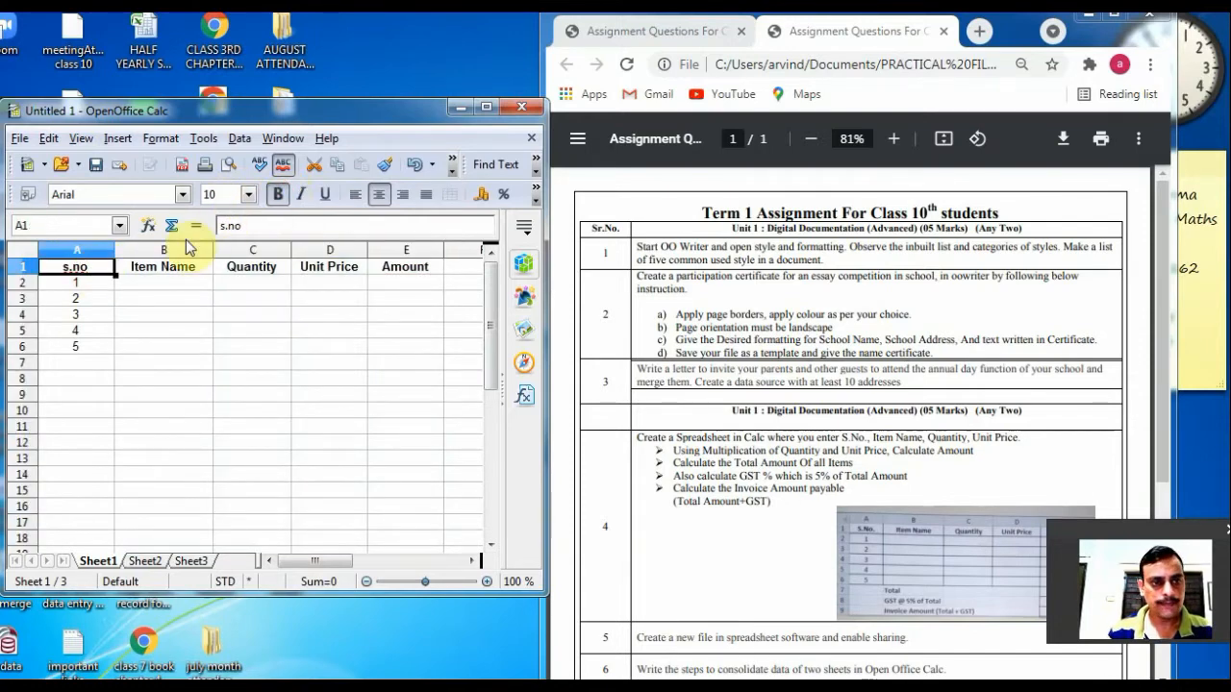
# Step: Correct the A1 heading to 'S.no' with a capital S
pyautogui.rightClick(83, 275)
pyautogui.click(83, 275)
pyautogui.rightClick(84, 275)
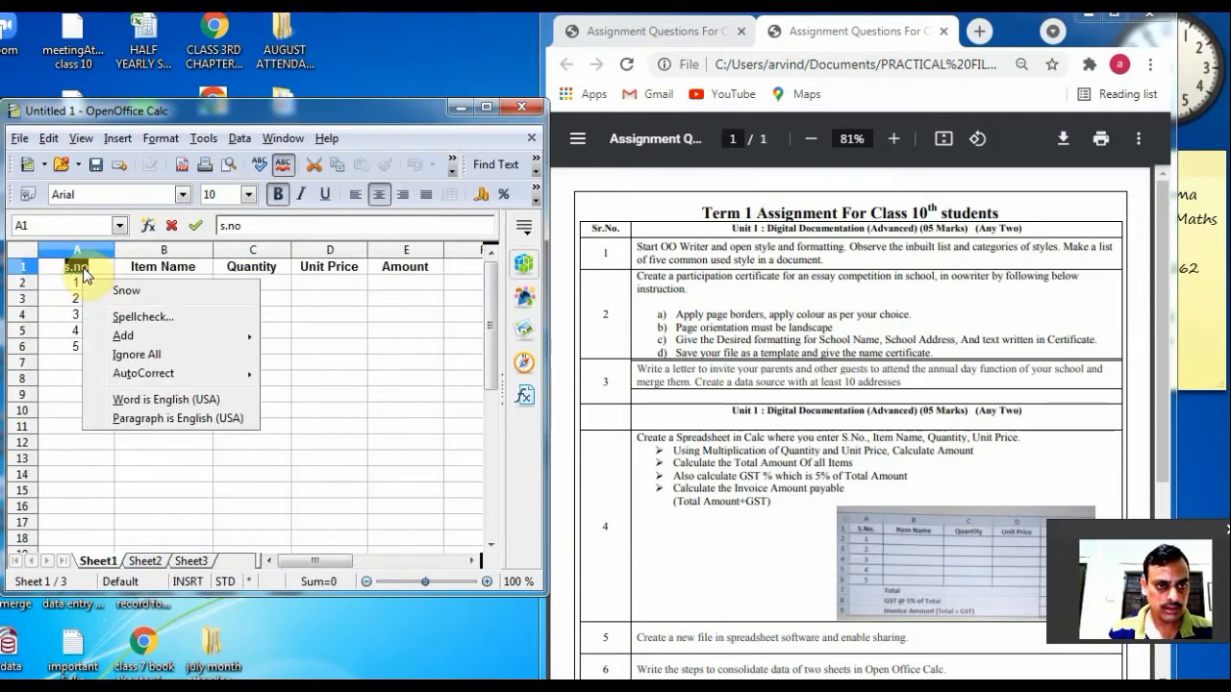
pyautogui.click(75, 275)
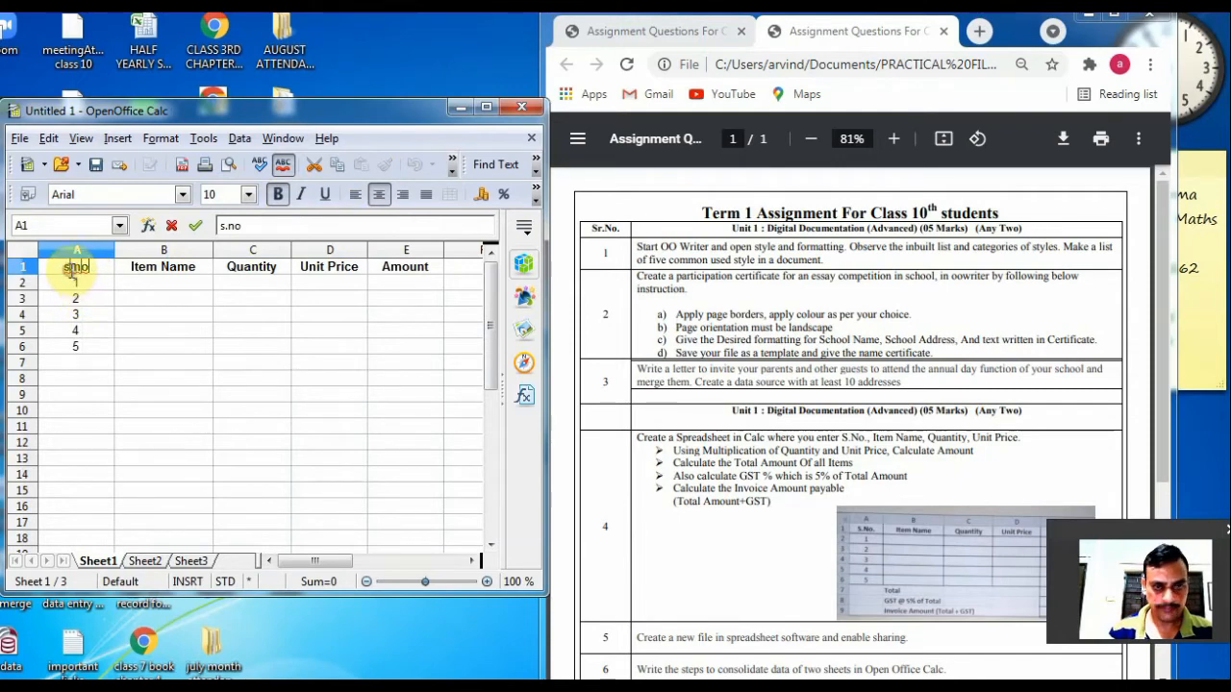
pyautogui.press('BackSpace')
pyautogui.write('S')
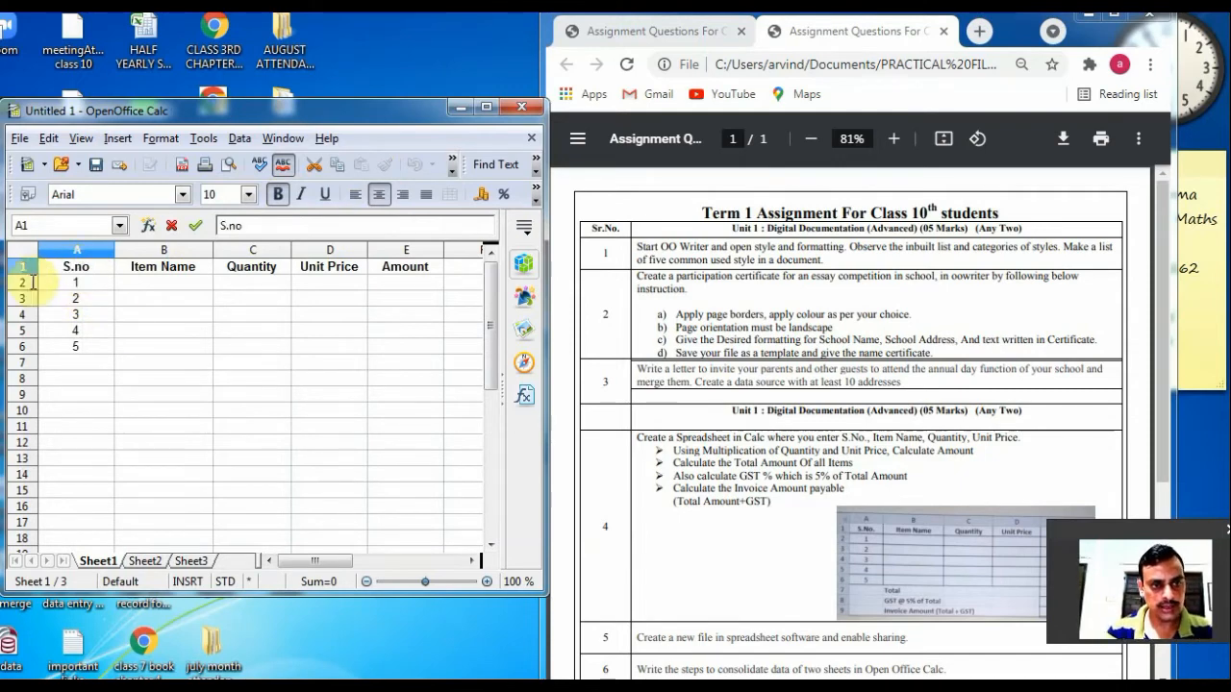
pyautogui.click(177, 334)
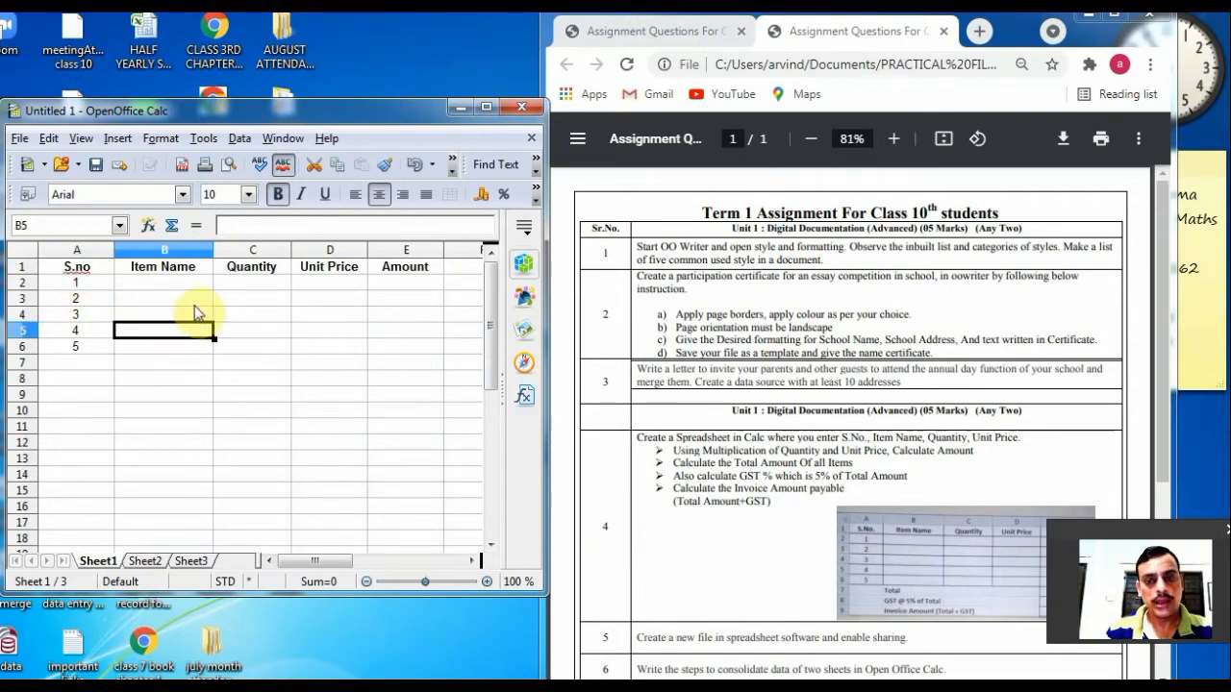
pyautogui.click(181, 283)
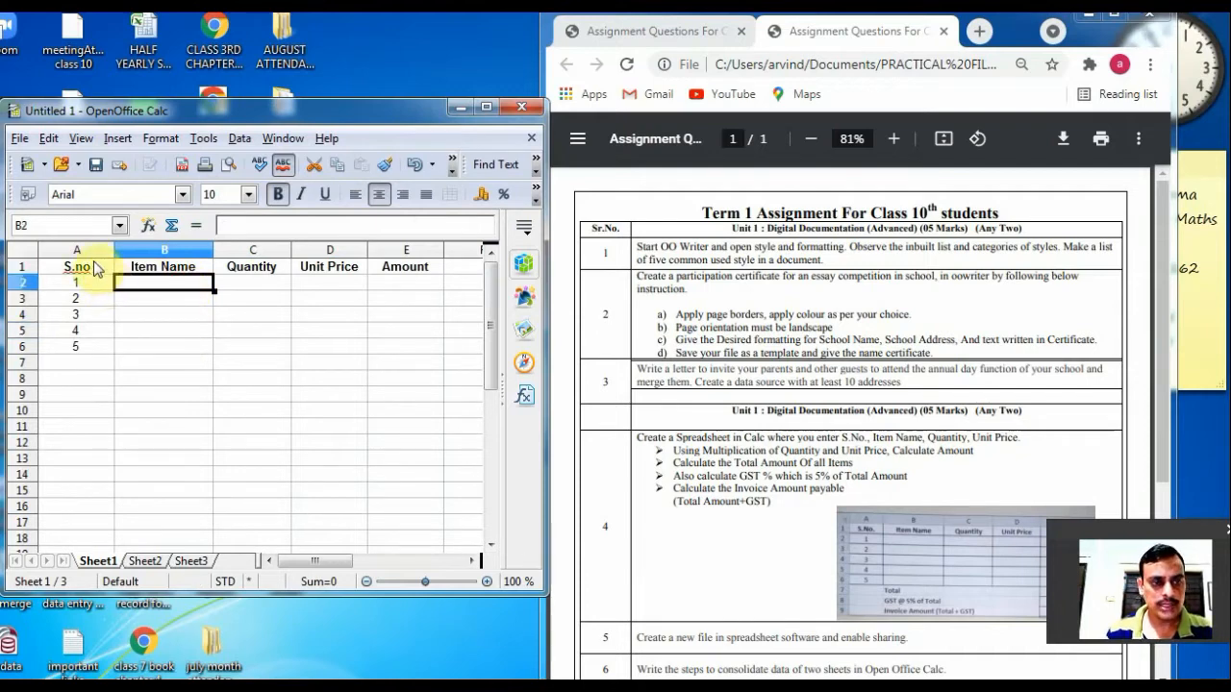
pyautogui.moveTo(96, 269); pyautogui.dragTo(327, 348)
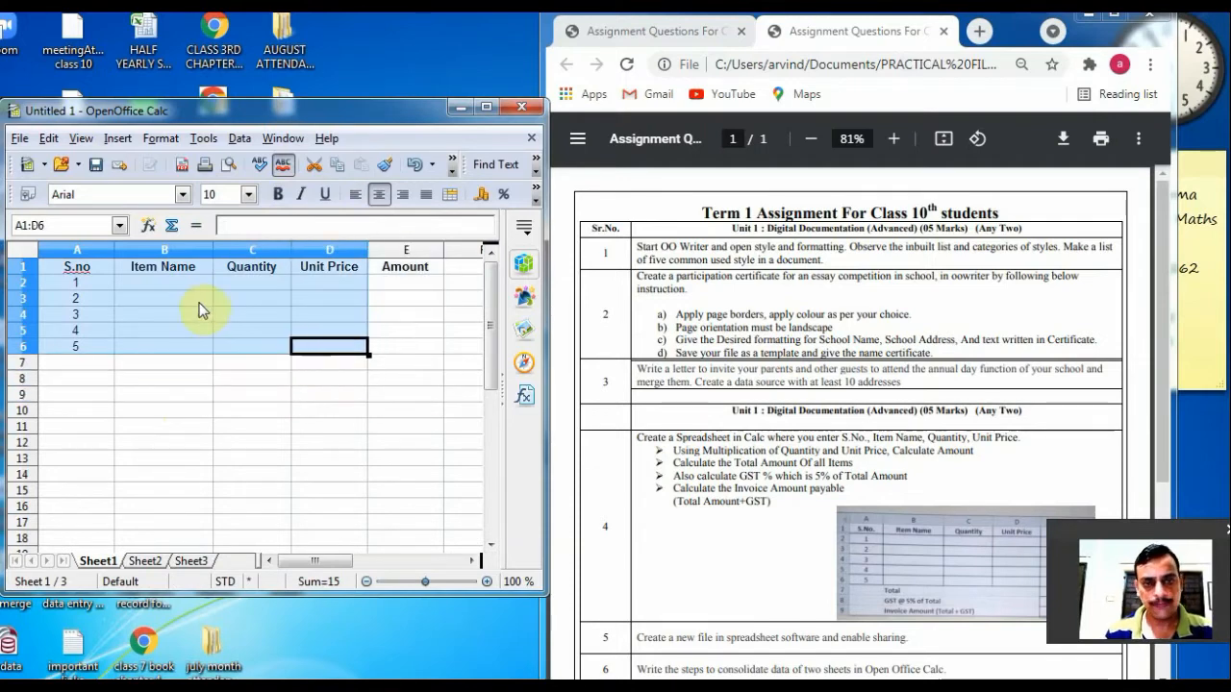
# Step: Fill row 2 with the Parle biscuit item, quantity 5, unit price 10
pyautogui.click(163, 284)
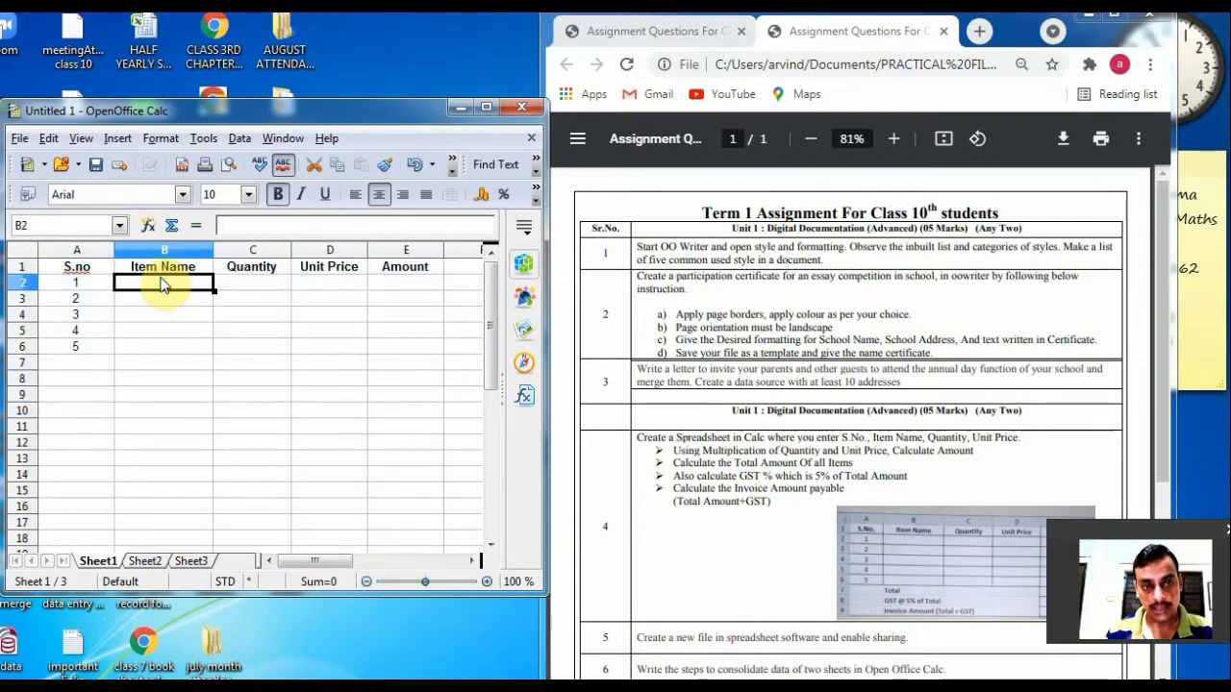
pyautogui.write('pa')
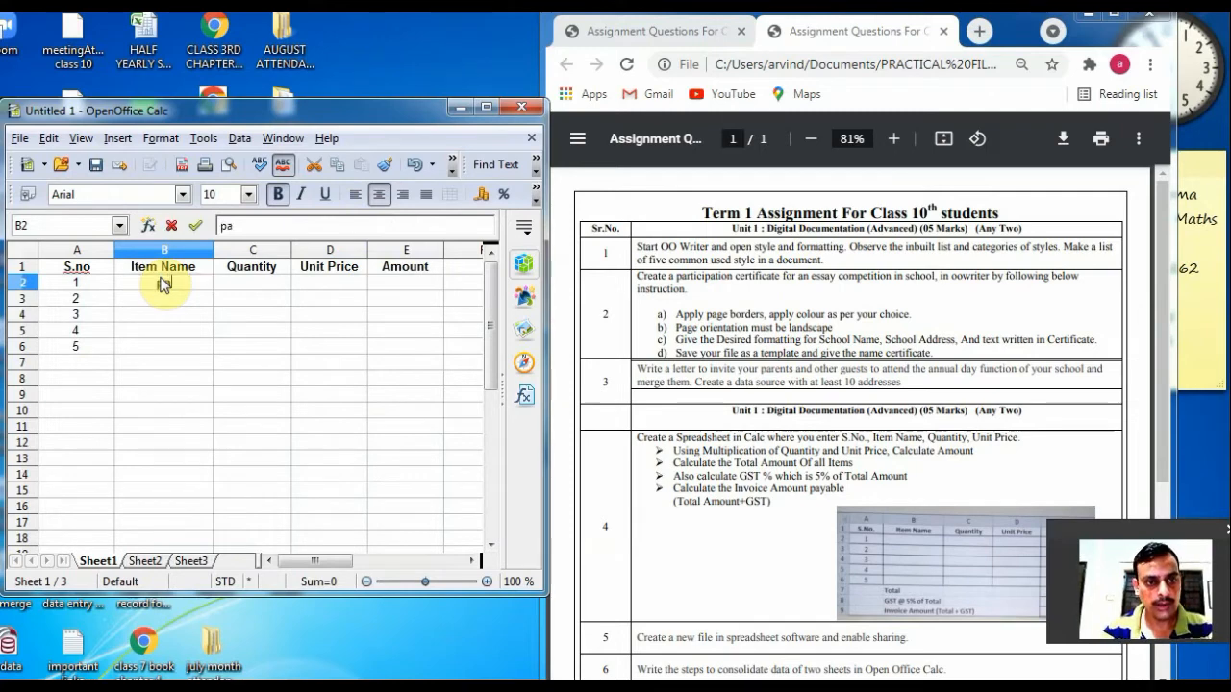
pyautogui.write('rle buisk')
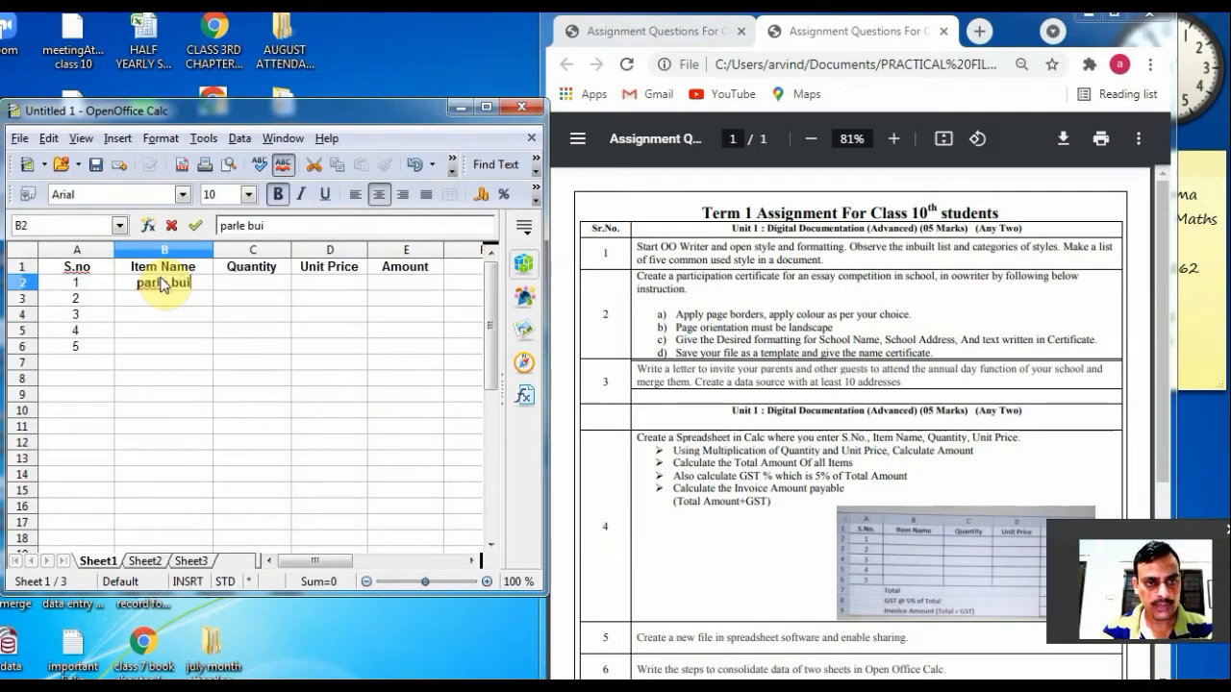
pyautogui.press('BackSpace')
pyautogui.press('BackSpace')
pyautogui.press('BackSpace')
pyautogui.press('BackSpace')
pyautogui.press('BackSpace')
pyautogui.press('BackSpace')
pyautogui.press('BackSpace')
pyautogui.press('BackSpace')
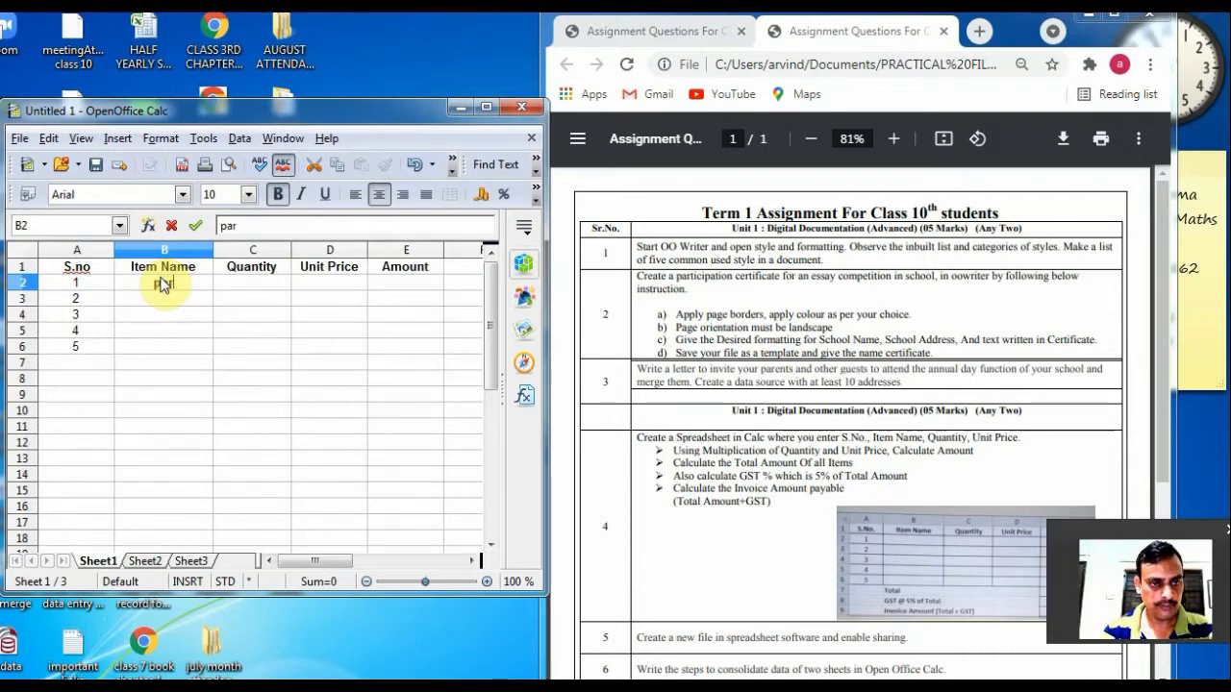
pyautogui.write('le buis')
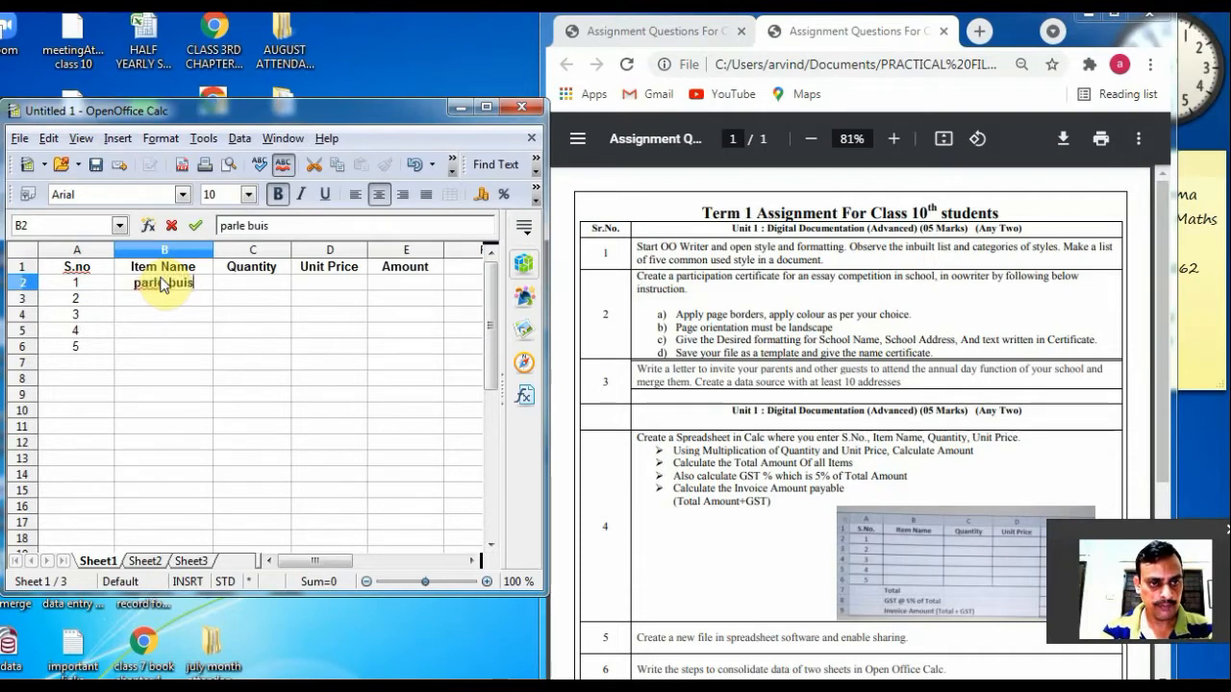
pyautogui.press('BackSpace')
pyautogui.press('BackSpace')
pyautogui.press('BackSpace')
pyautogui.press('BackSpace')
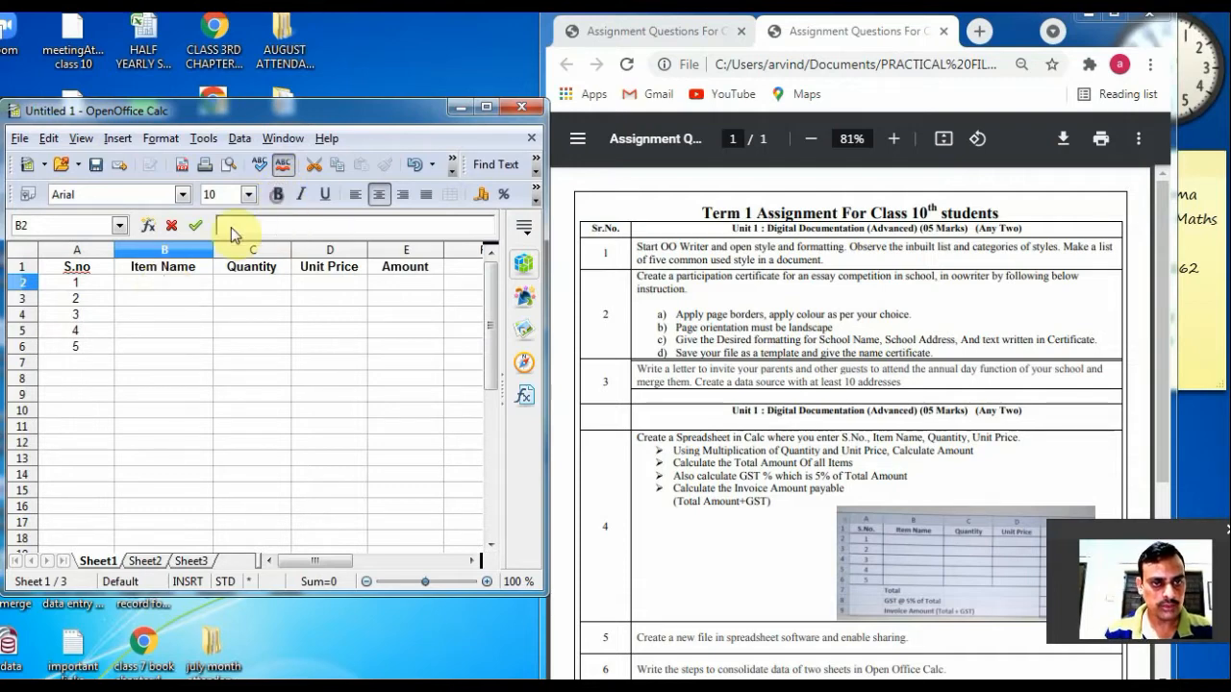
pyautogui.write('parl')
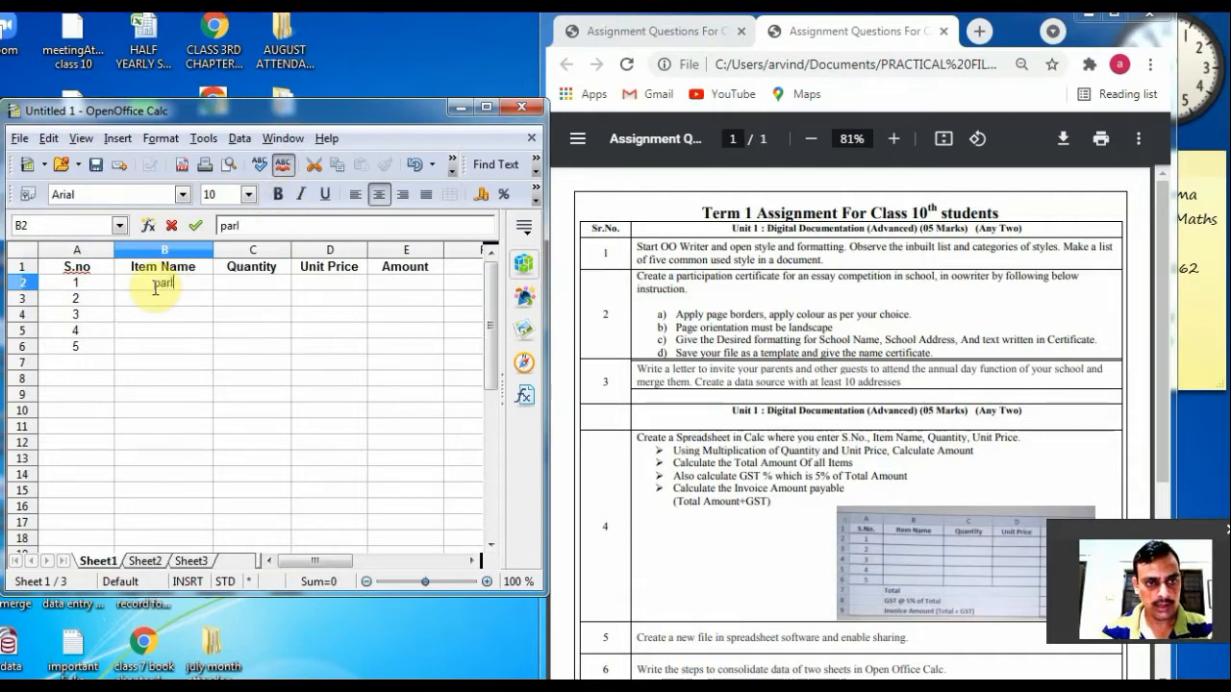
pyautogui.write('e buiscuit')
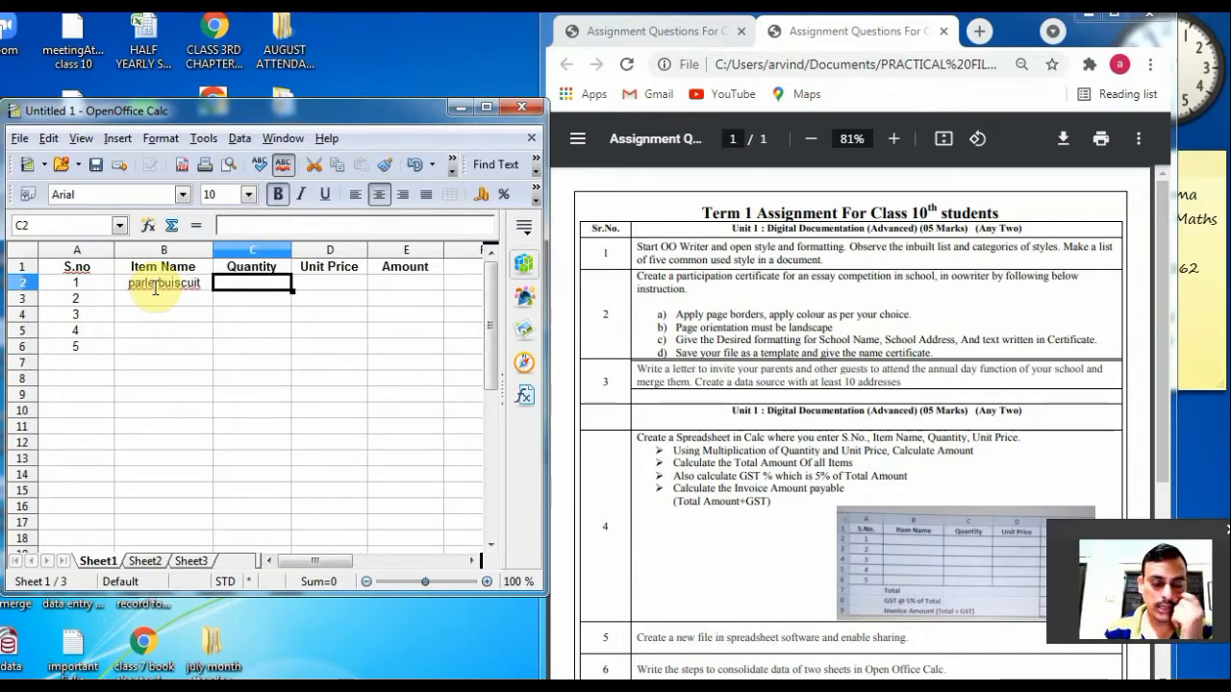
pyautogui.write('5')
pyautogui.press('Tab')
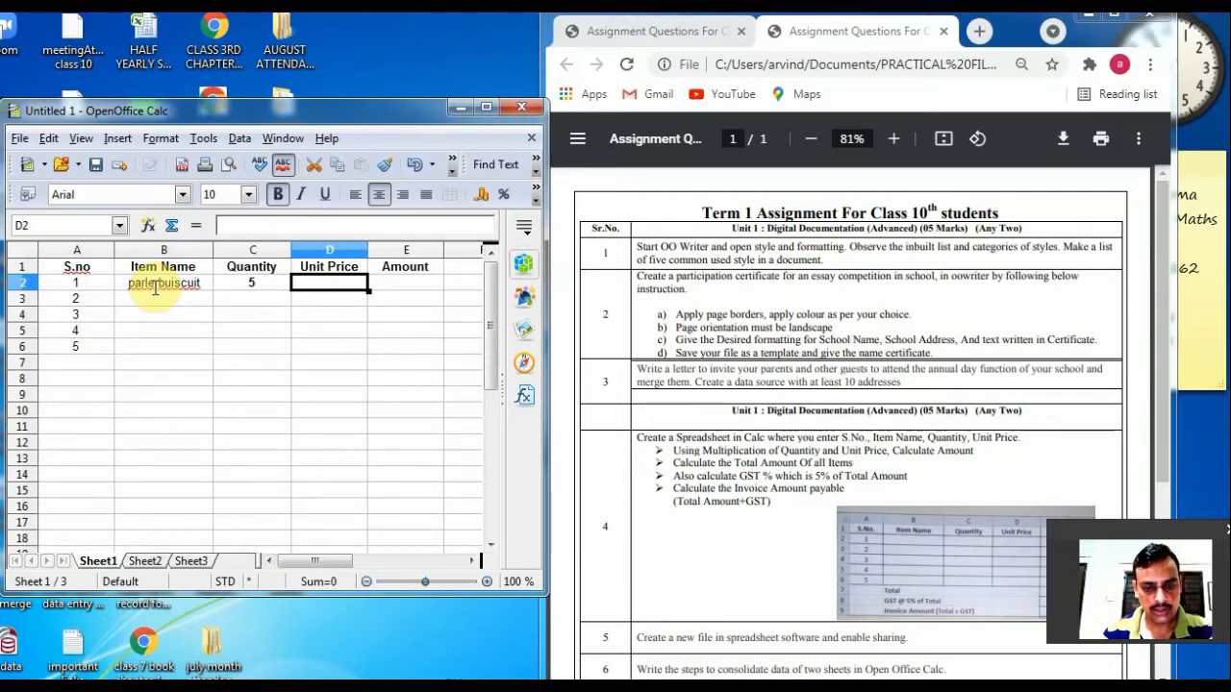
pyautogui.write('10')
pyautogui.press('Return')
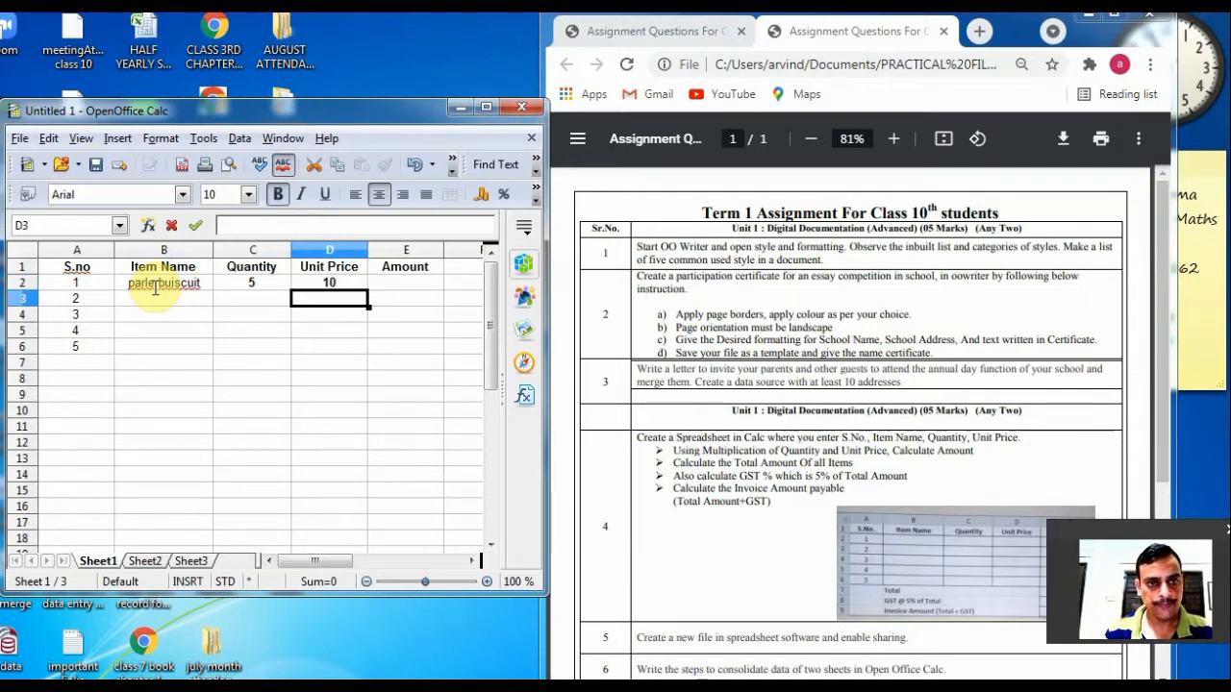
# Step: Fill row 3 with lays packet, quantity 3, unit price 10
pyautogui.press('Left')
pyautogui.press('Left')
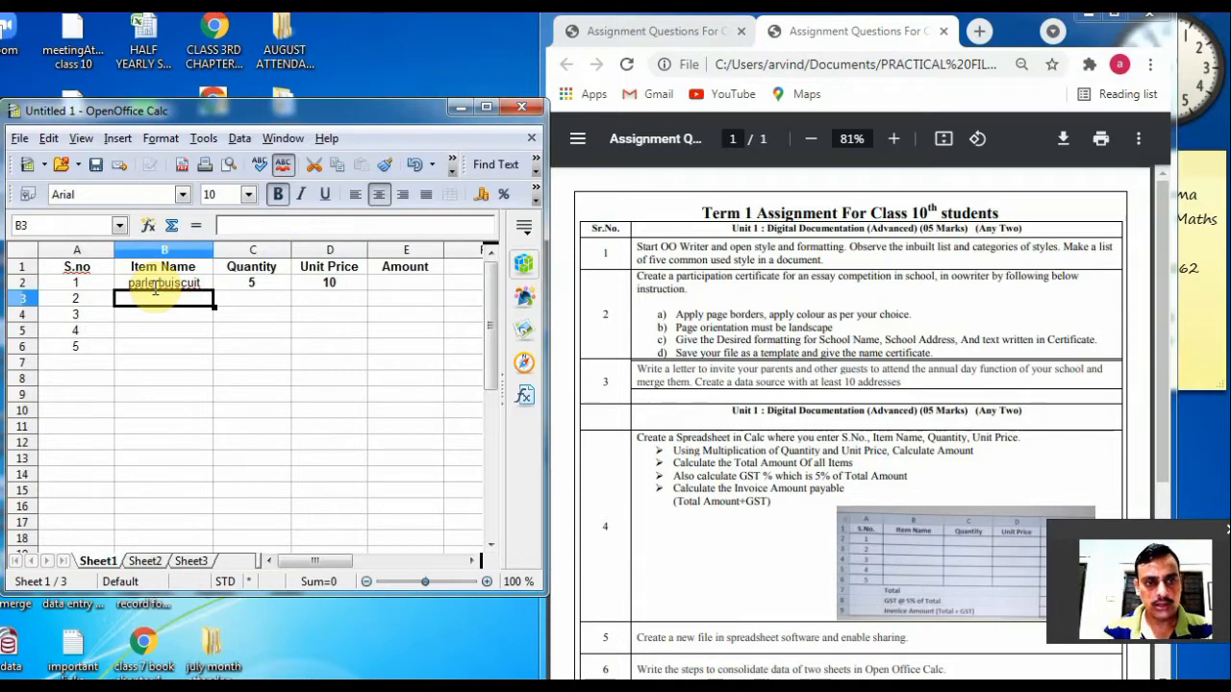
pyautogui.write('lays')
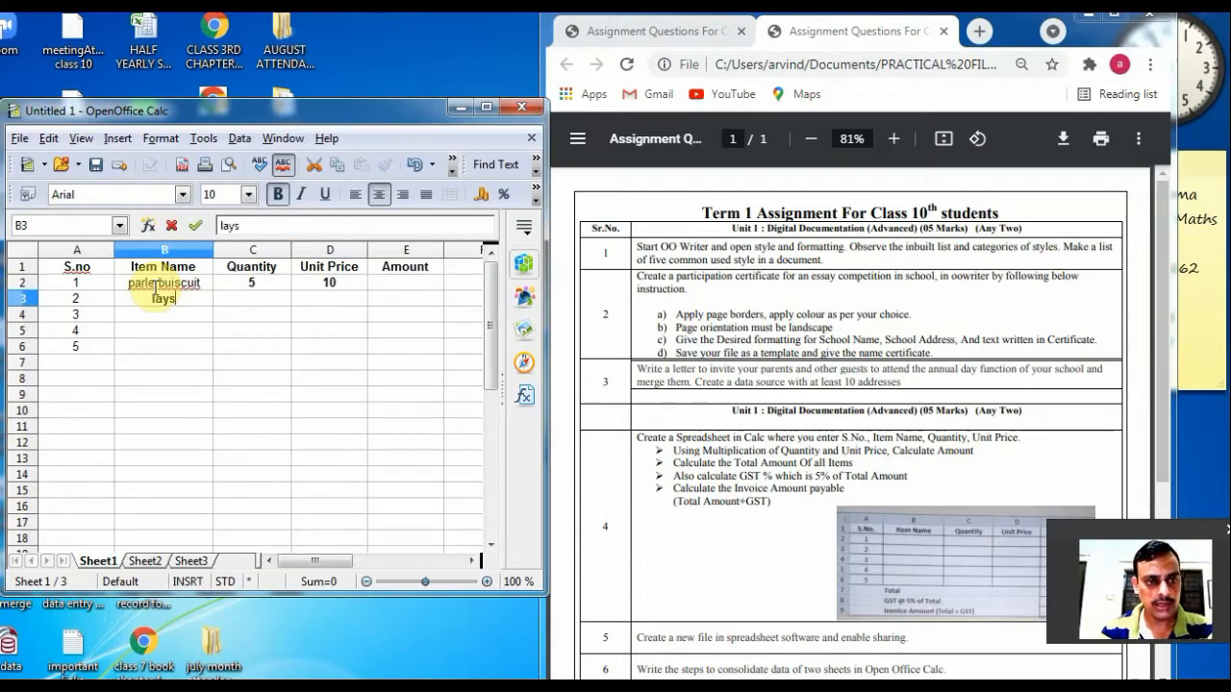
pyautogui.write(' packet')
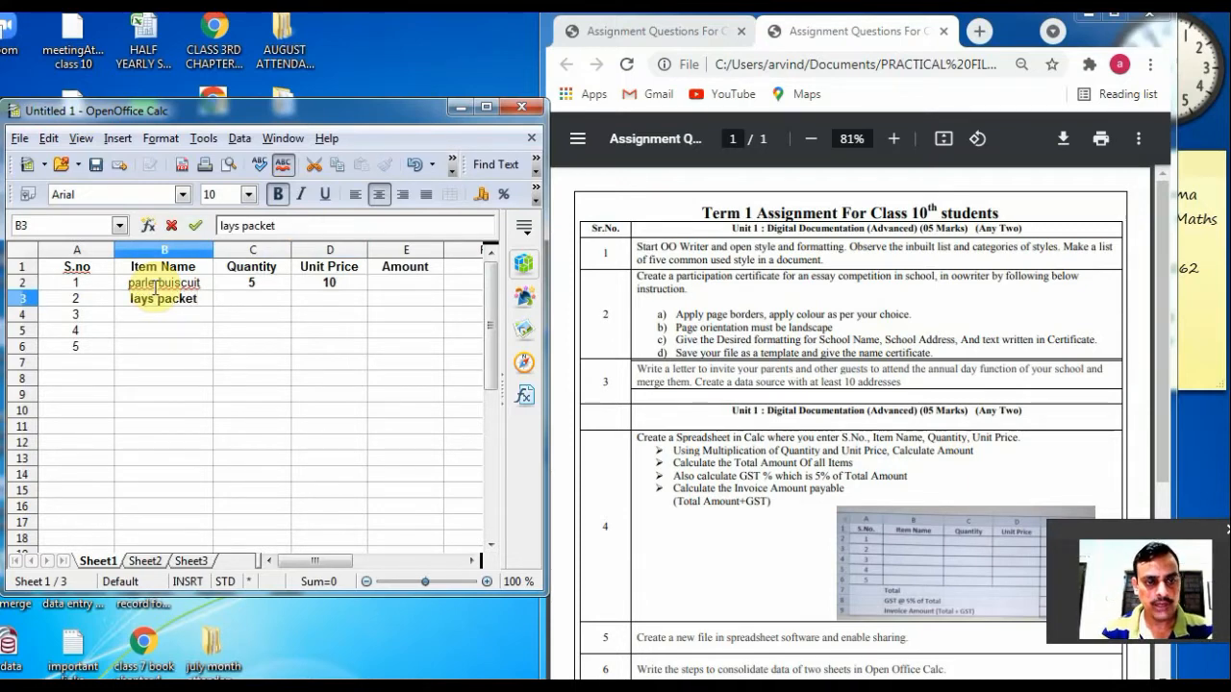
pyautogui.press('Tab')
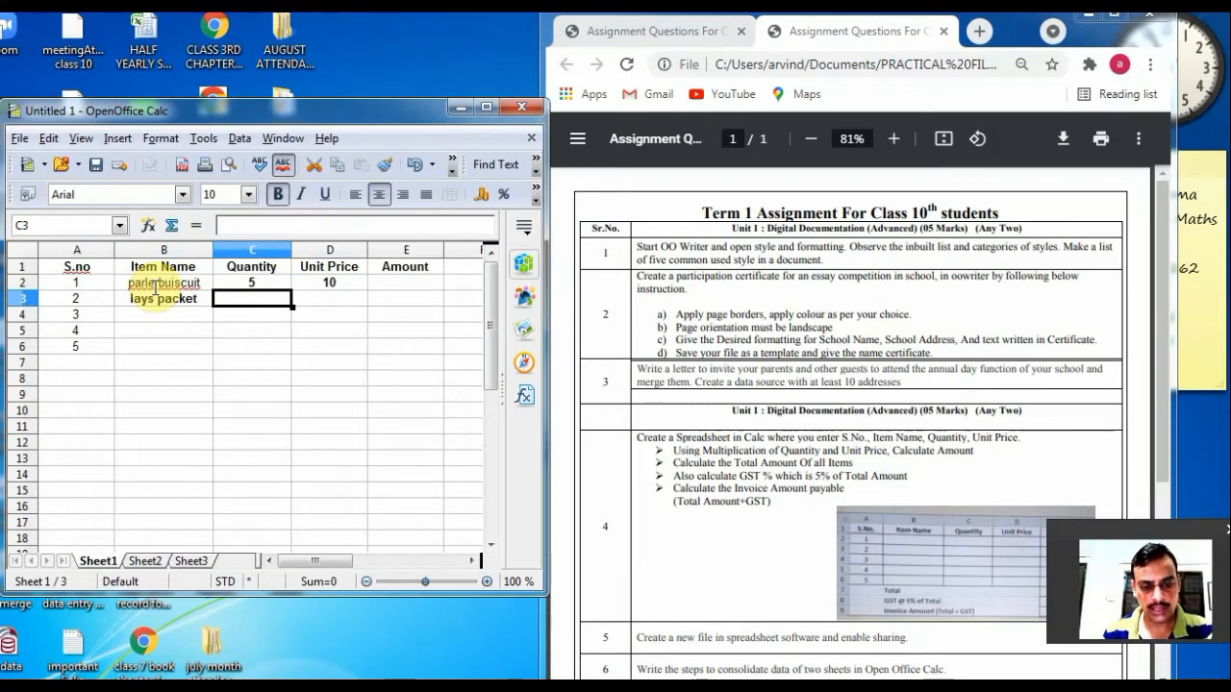
pyautogui.write('3')
pyautogui.press('Tab')
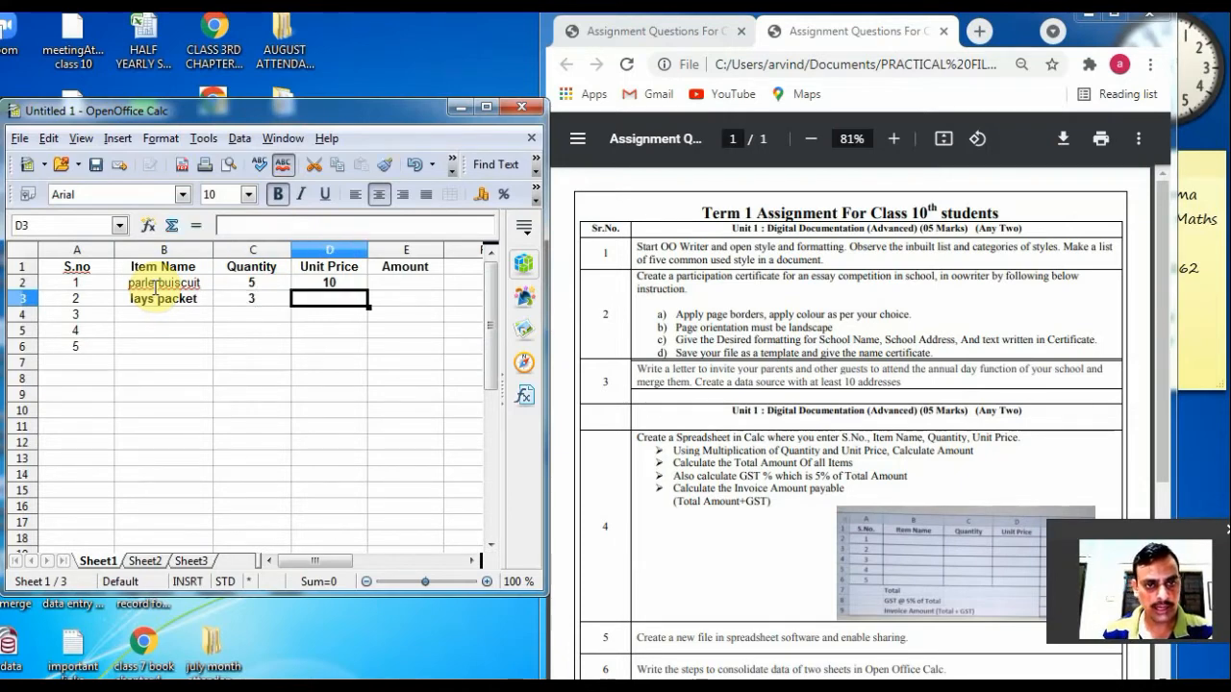
pyautogui.write('10')
pyautogui.press('Return')
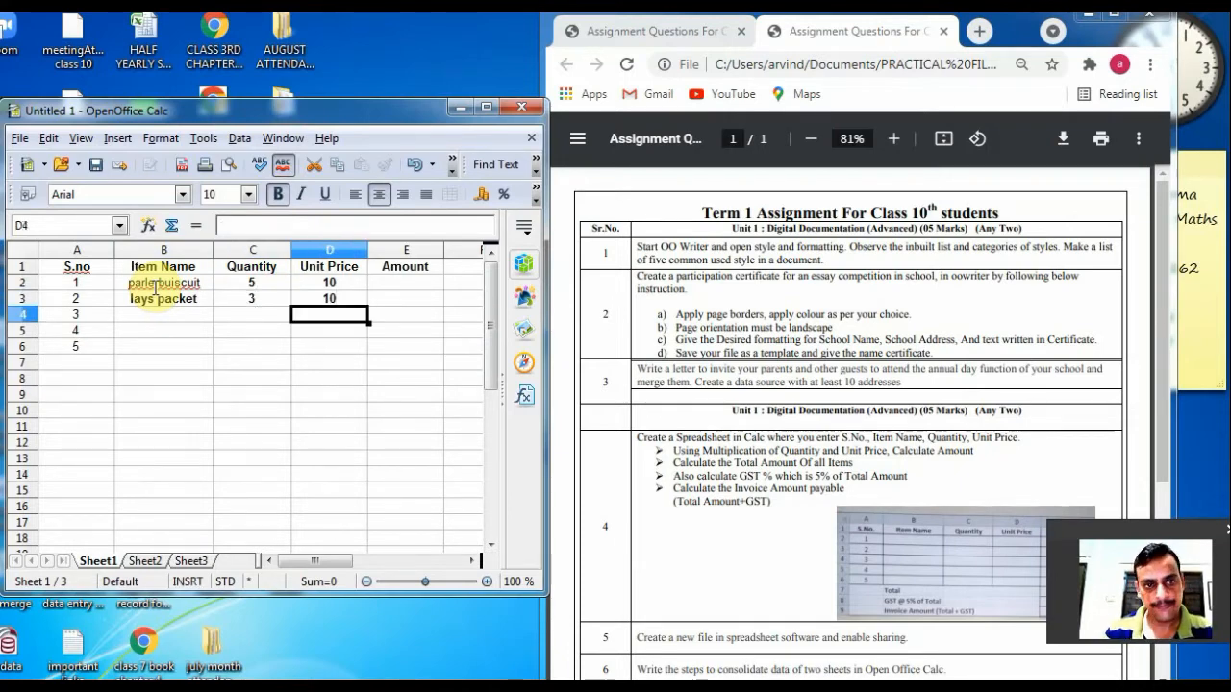
pyautogui.press('Left')
pyautogui.press('Left')
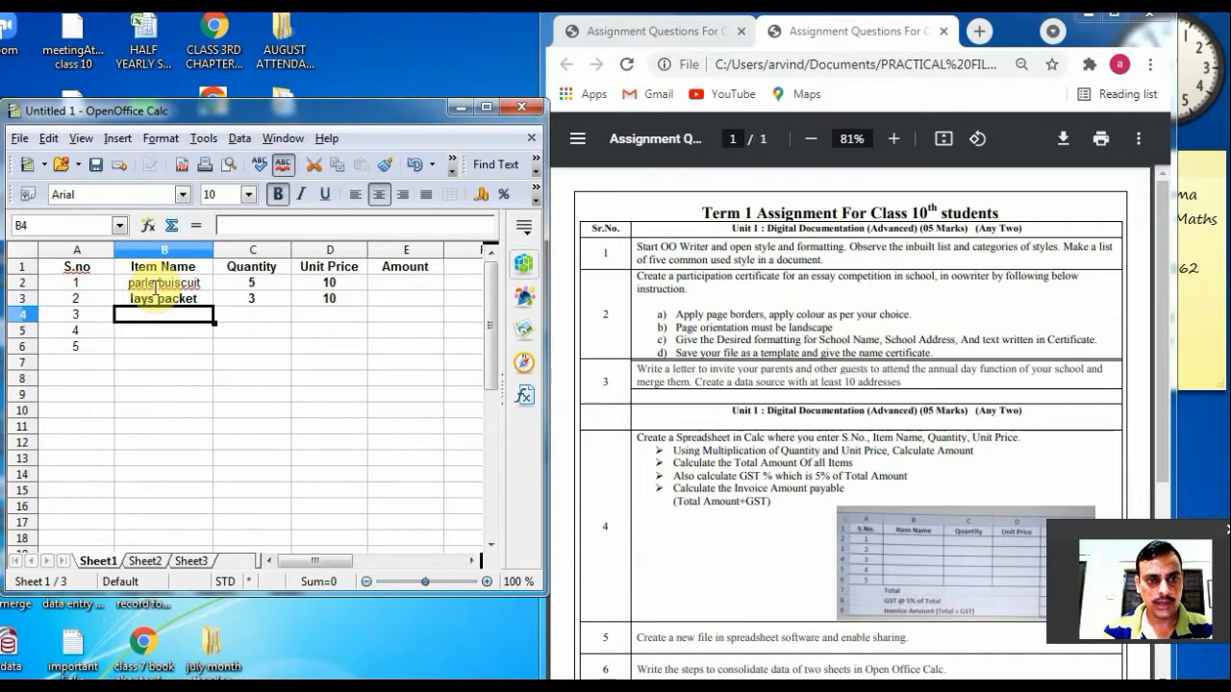
# Step: Enter uncle chips with quantity 5 and unit price 10 in row 4
pyautogui.write('uncle chipt')
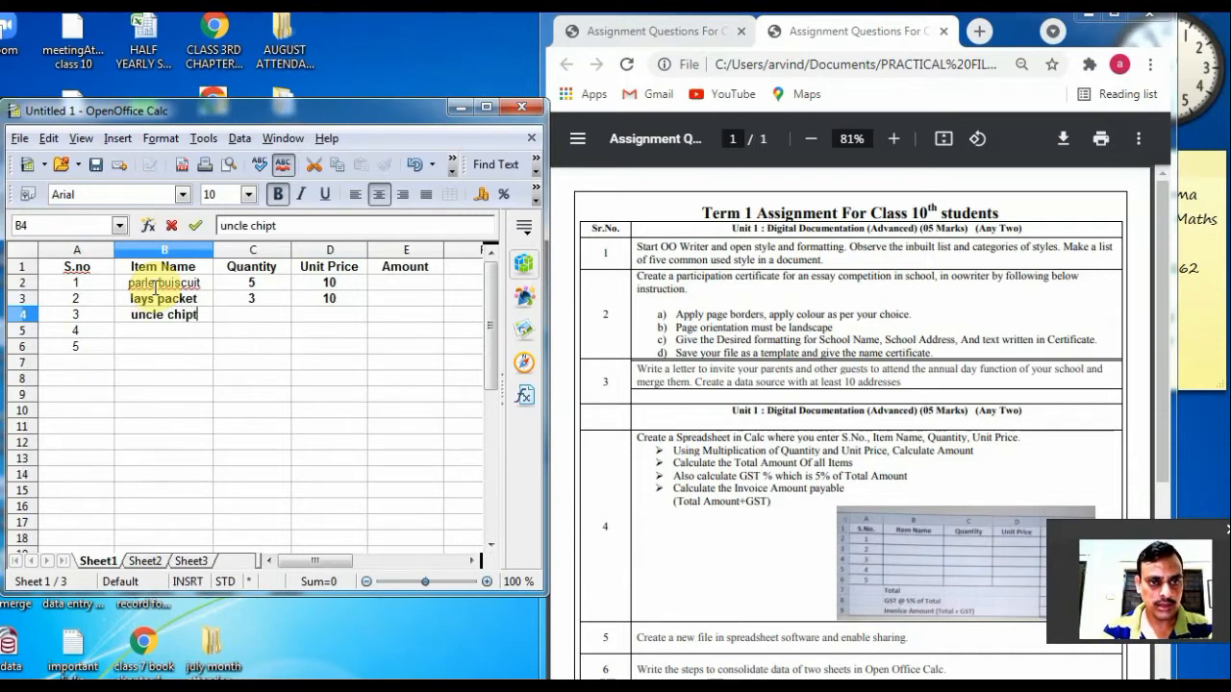
pyautogui.press('BackSpace')
pyautogui.write('s')
pyautogui.press('Tab')
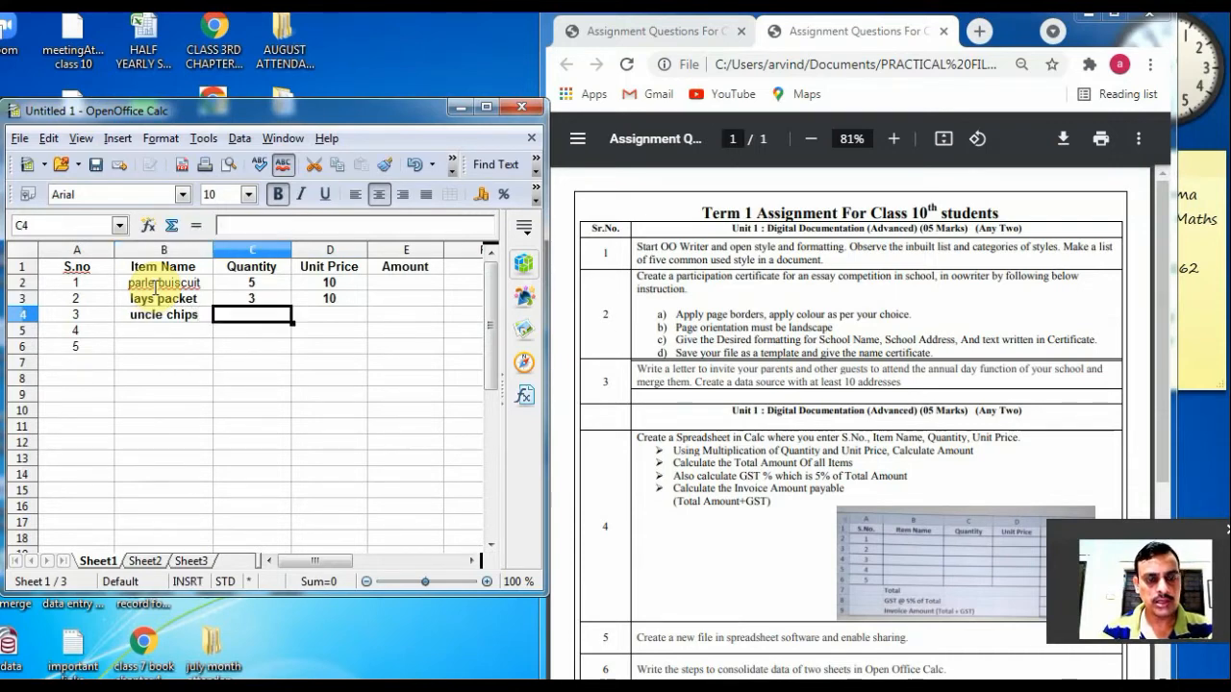
pyautogui.write('5')
pyautogui.press('Tab')
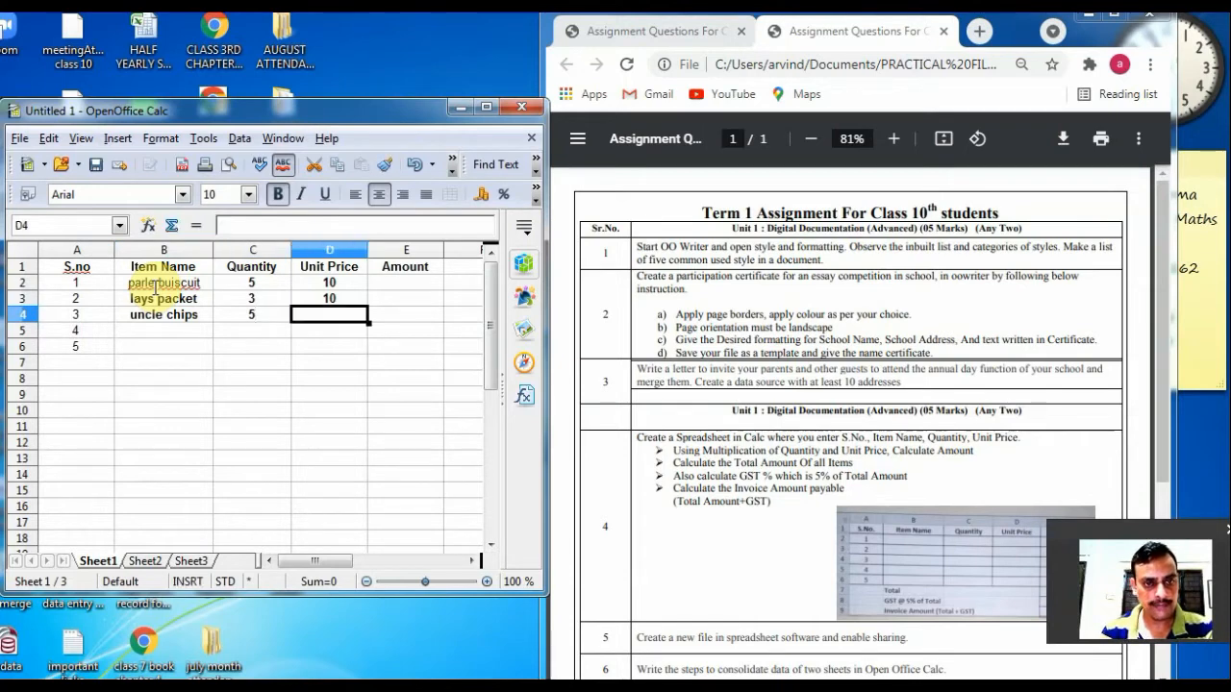
pyautogui.write('10')
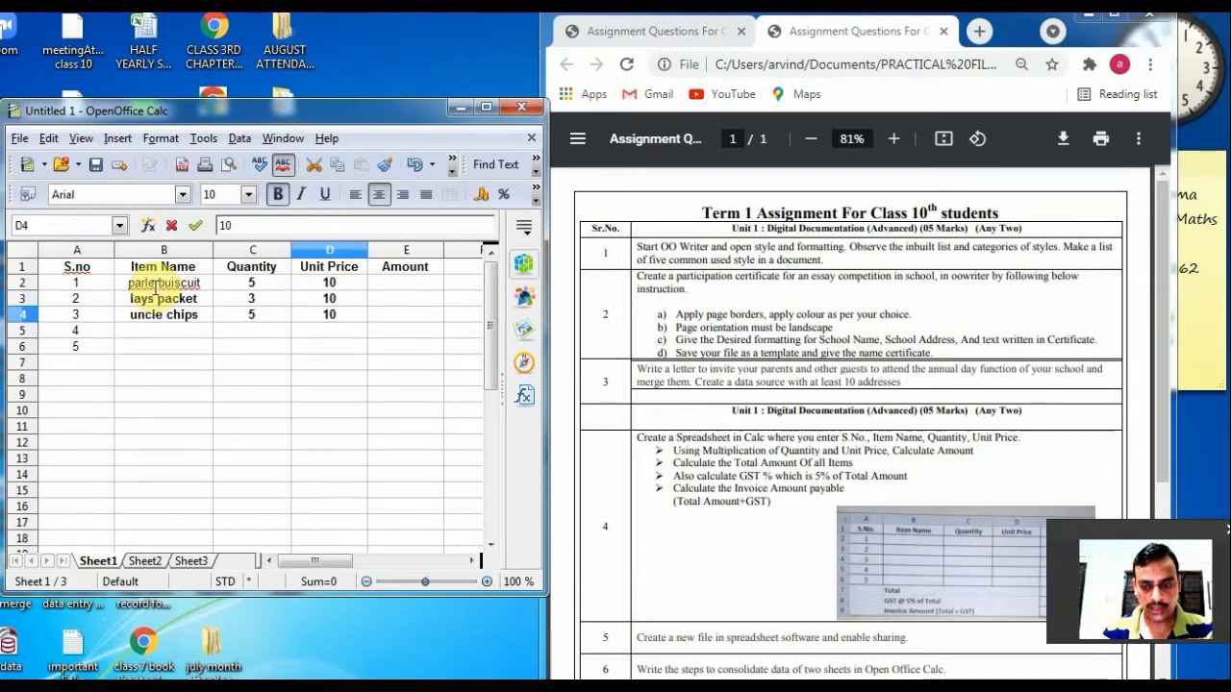
pyautogui.press('Return')
pyautogui.press('Left')
pyautogui.press('Left')
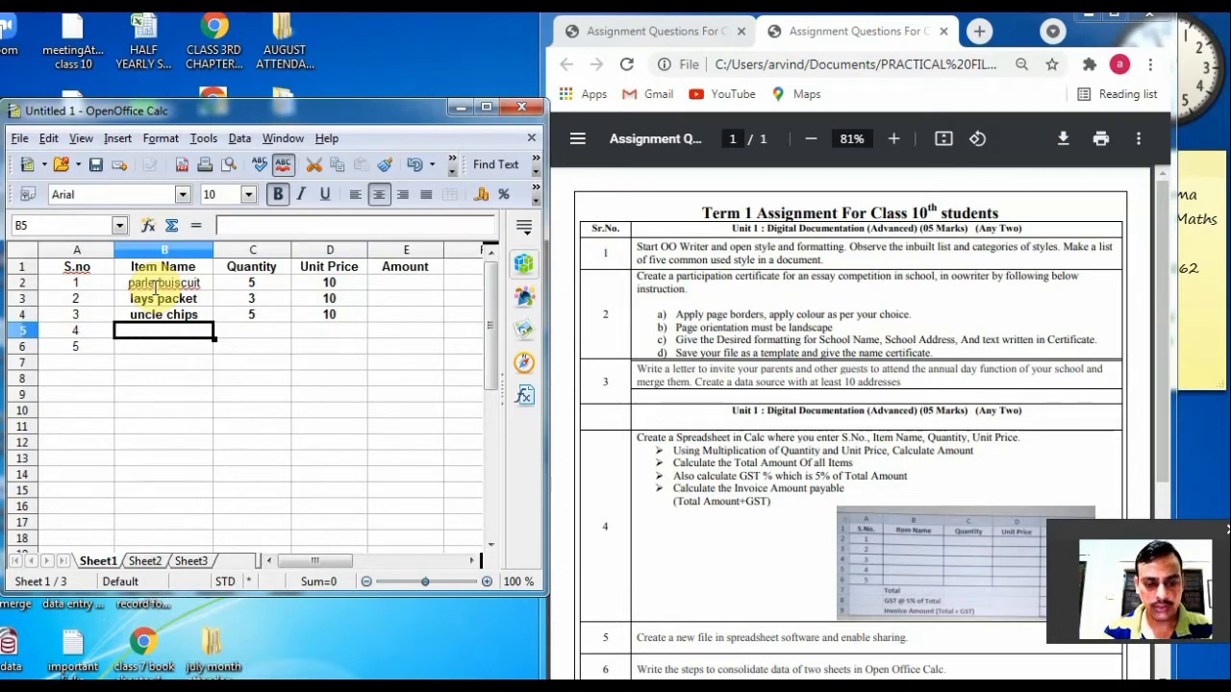
# Step: Enter 20-20 buiscuit with quantity 10 and unit price 5 in row 5
pyautogui.write('20-2')
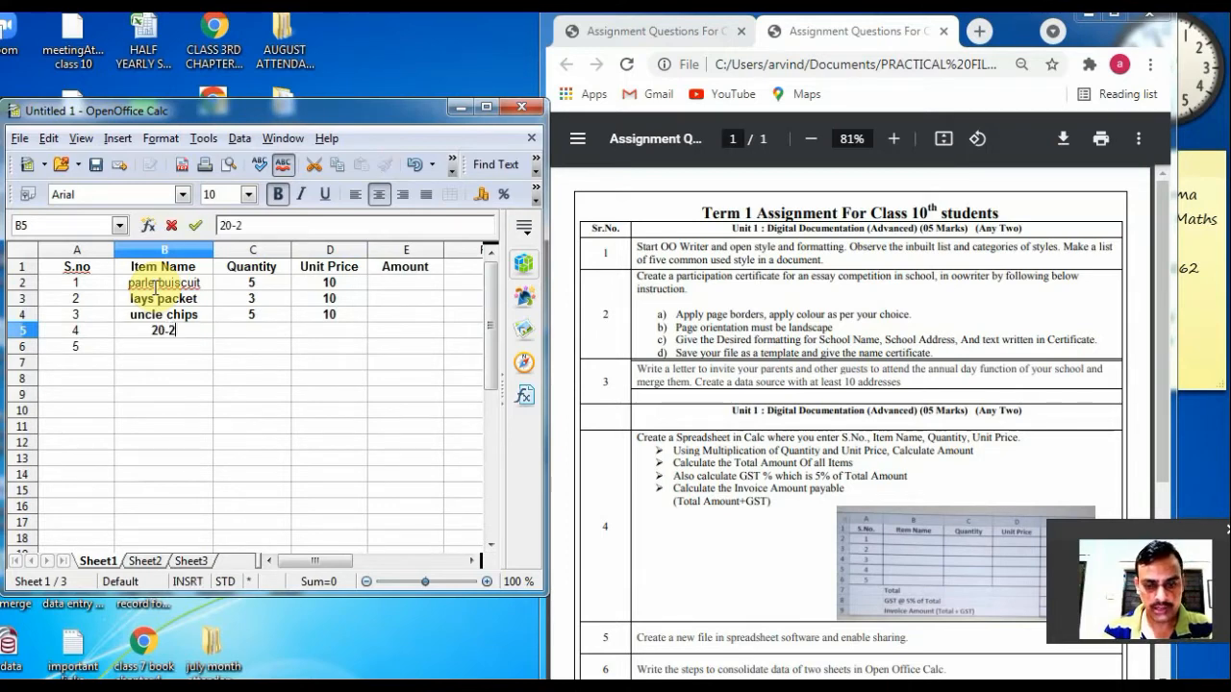
pyautogui.write('0 buiscuit')
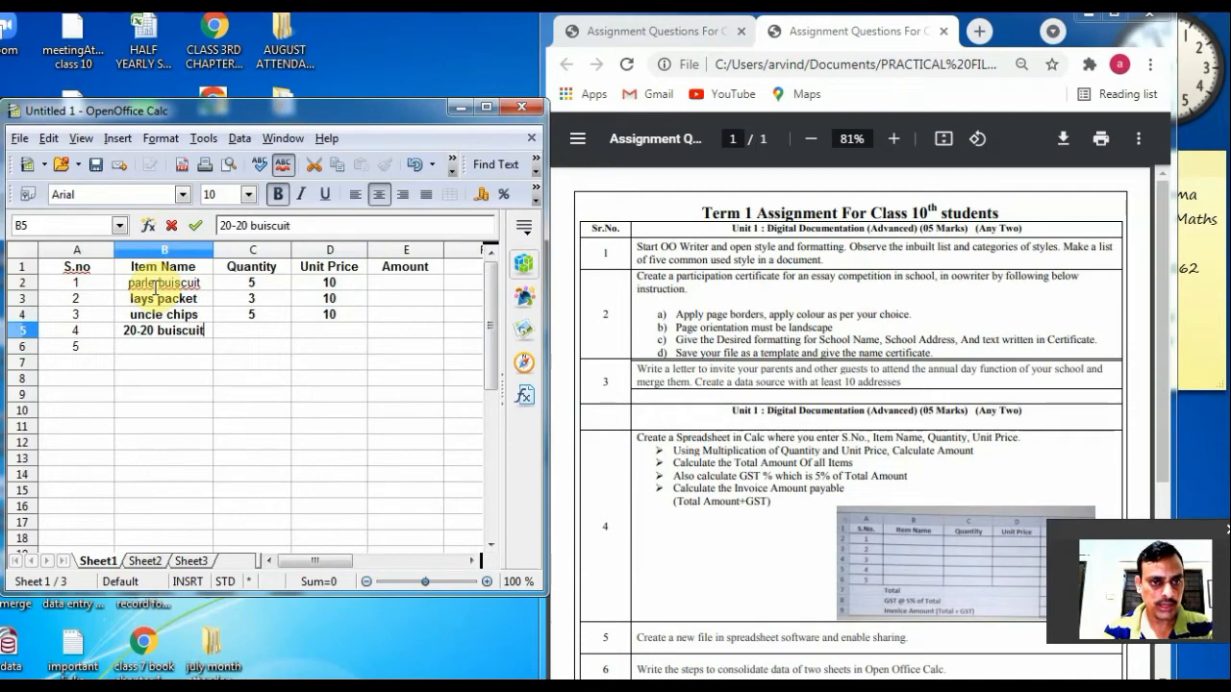
pyautogui.press('Tab')
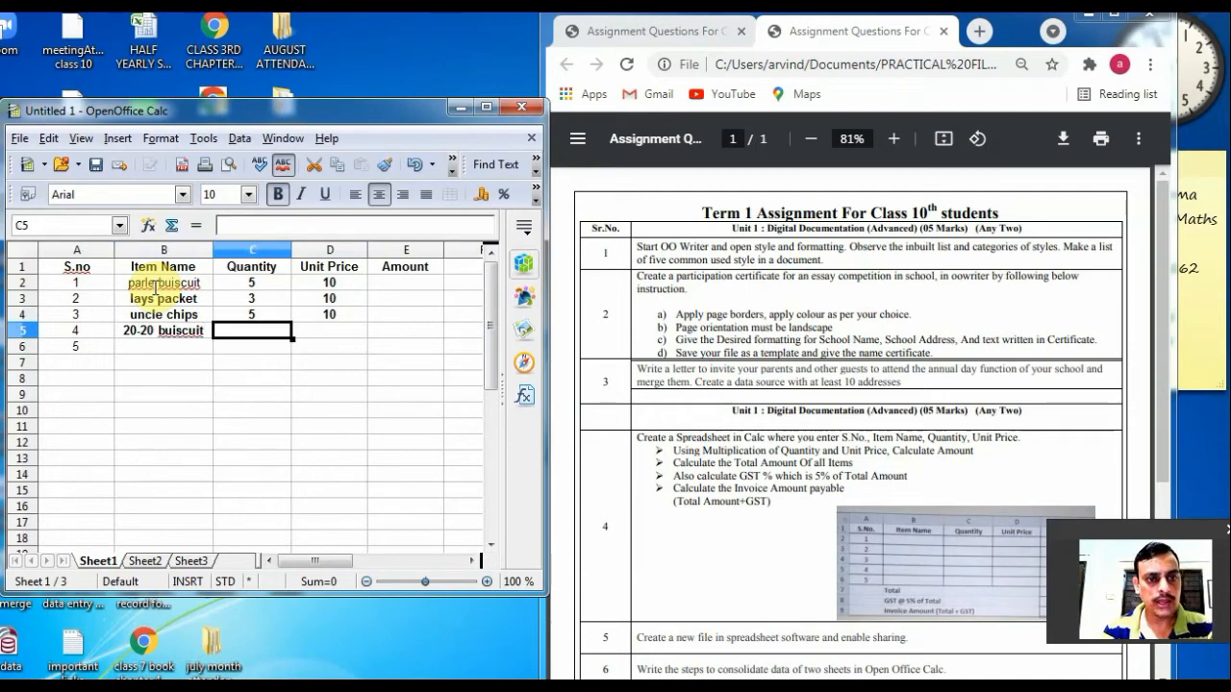
pyautogui.write('10')
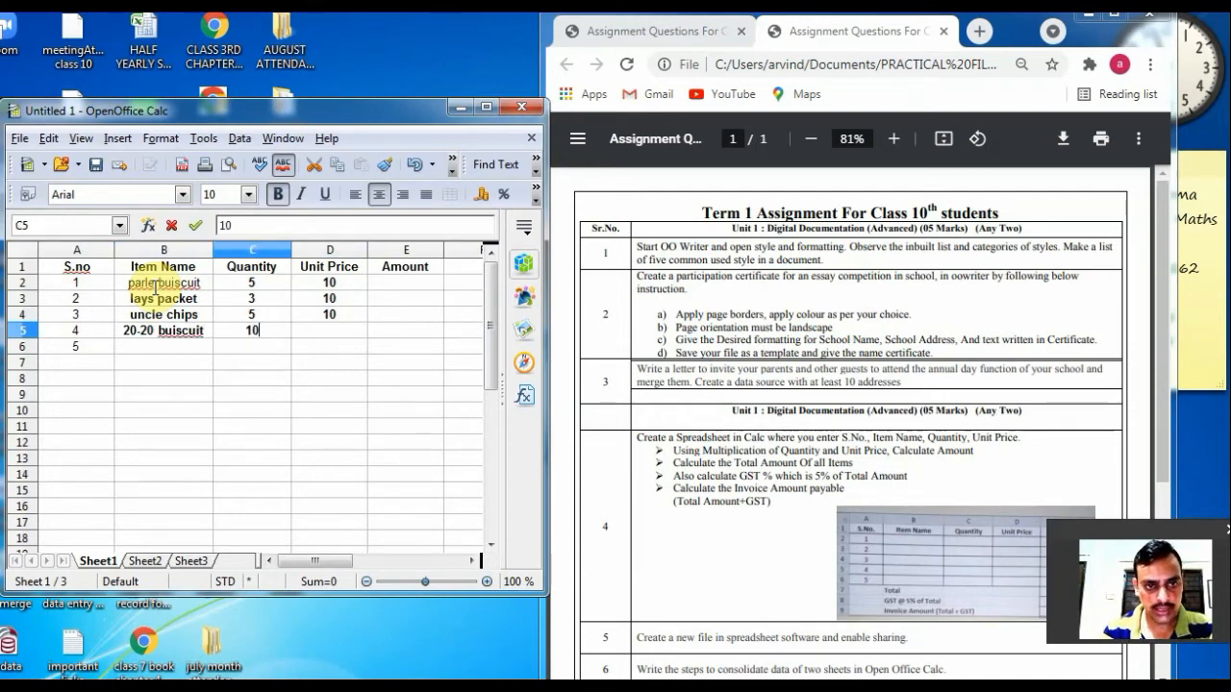
pyautogui.press('Tab')
pyautogui.write('5')
pyautogui.press('Tab')
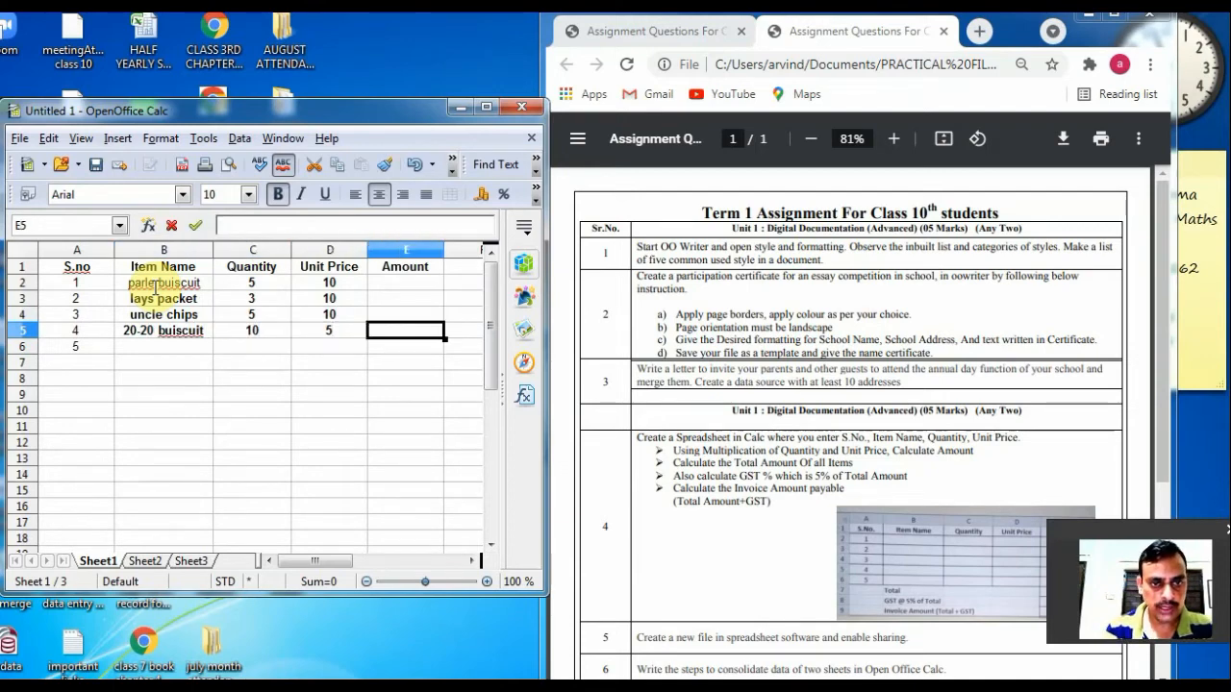
pyautogui.press('Down')
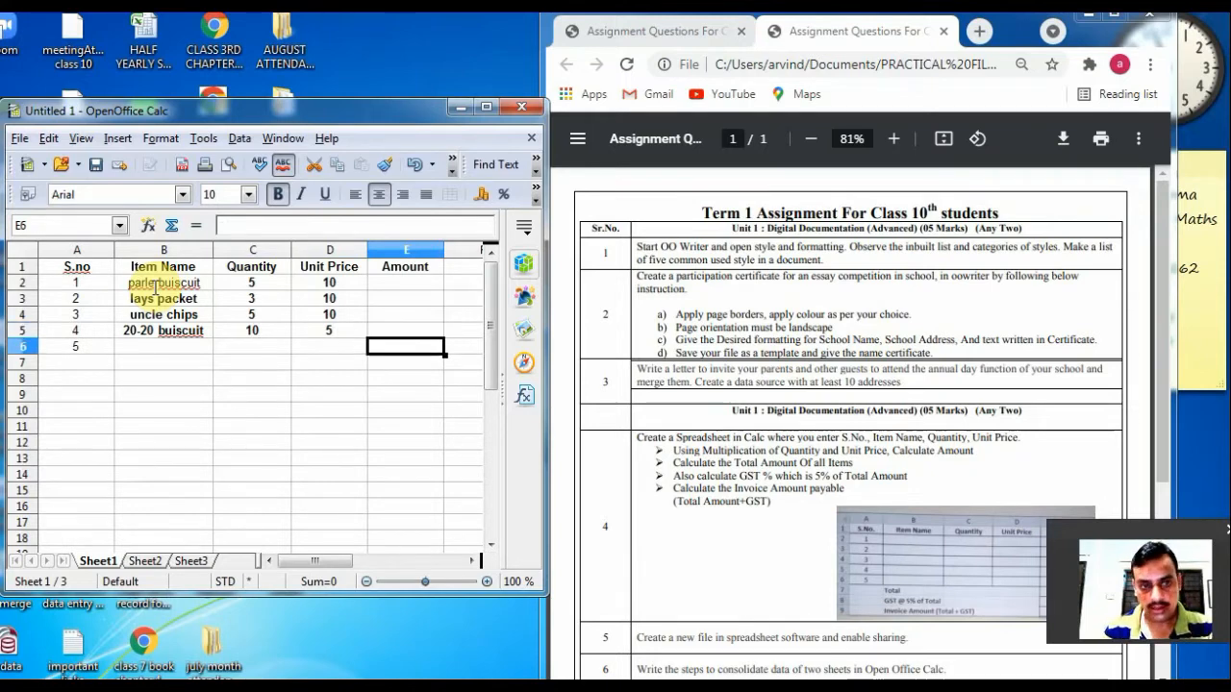
pyautogui.press('Left')
pyautogui.press('Left')
pyautogui.press('Left')
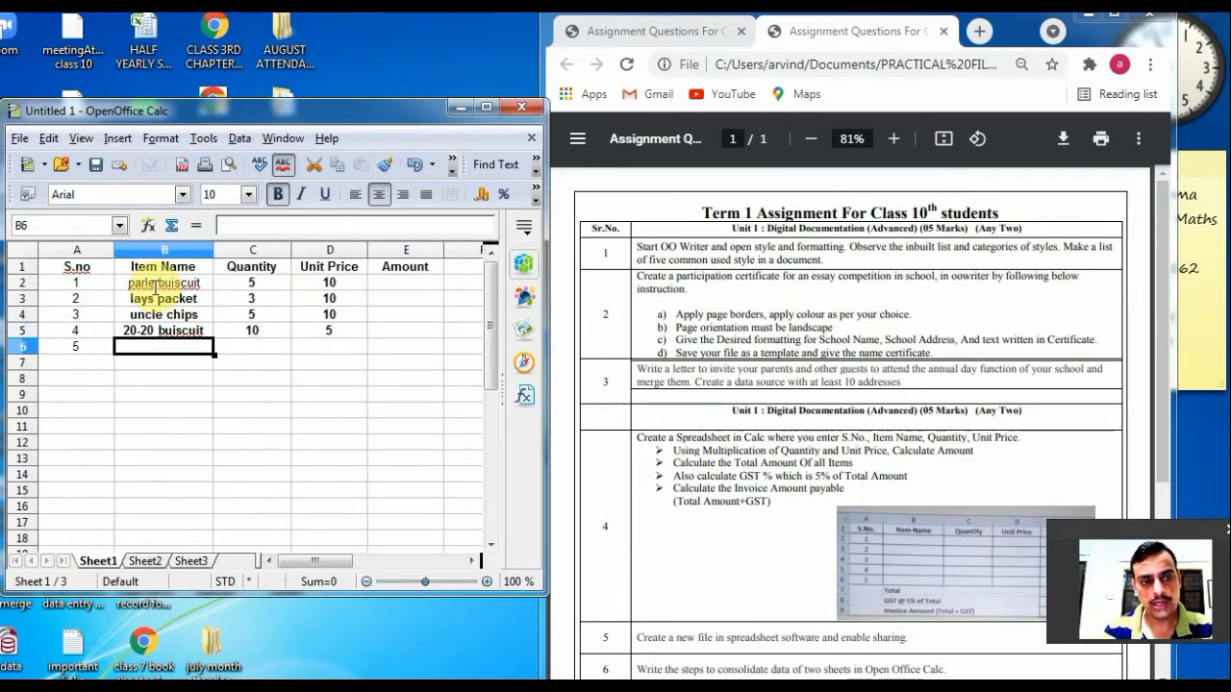
# Step: Enter haldi powder with quantity 2 and unit price 25 in row 6
pyautogui.write('haldi  ')
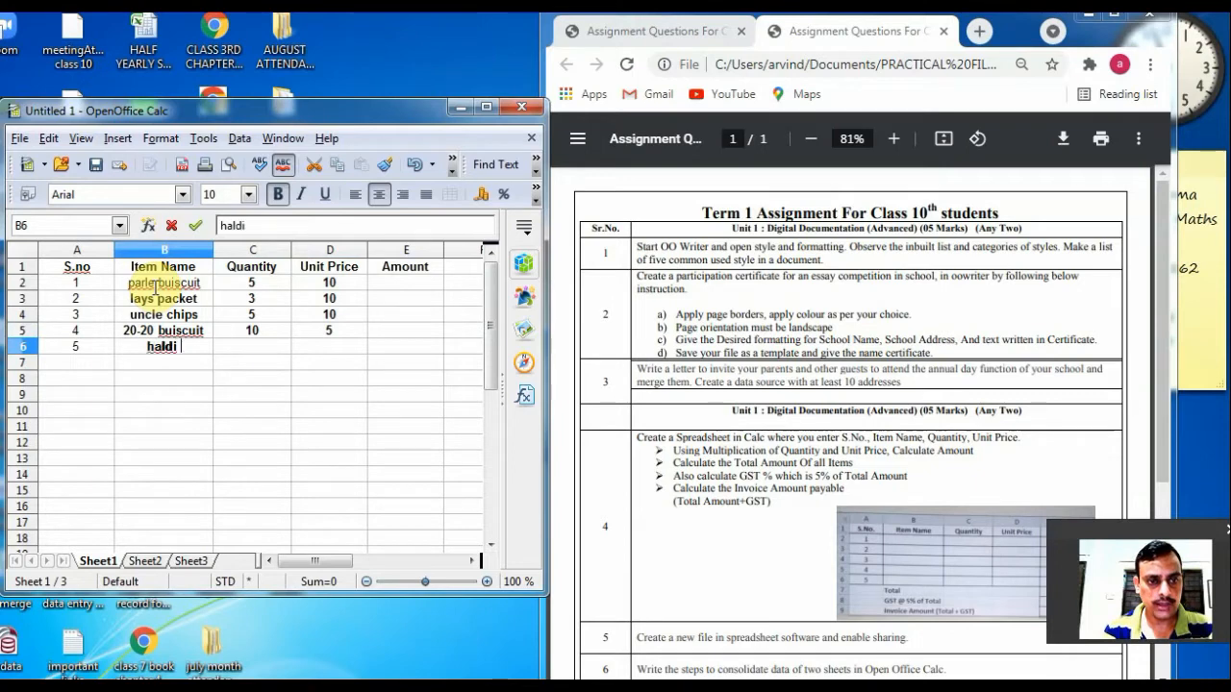
pyautogui.write('powder')
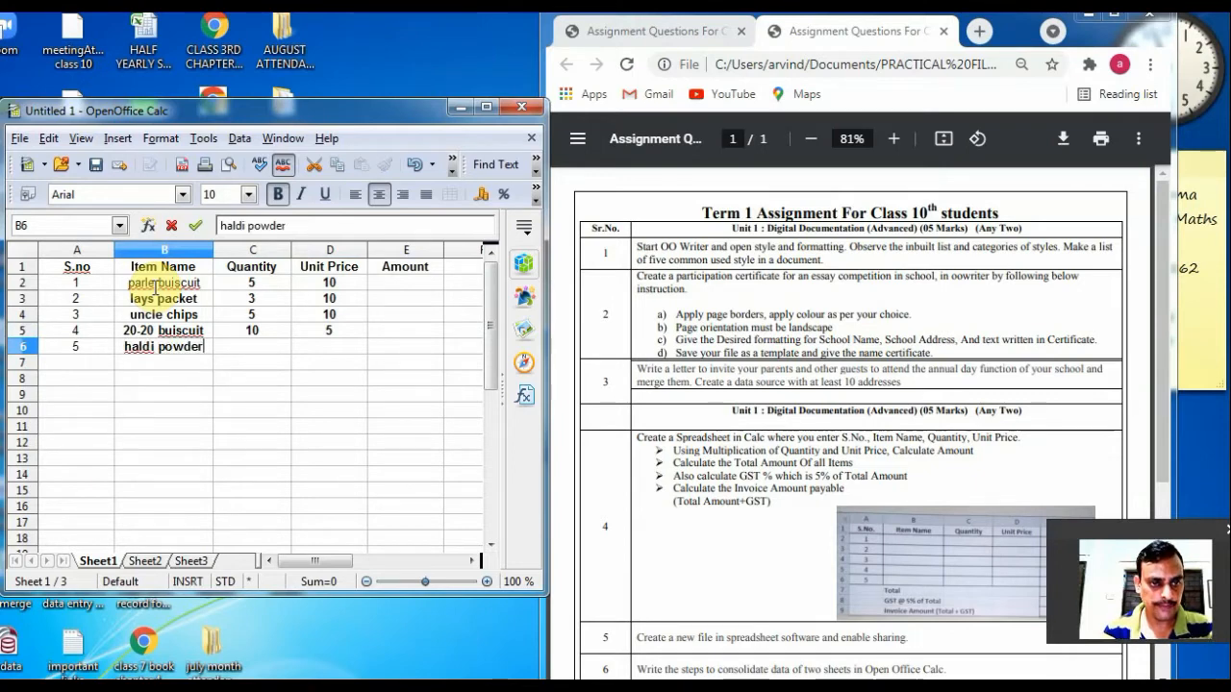
pyautogui.press('Tab')
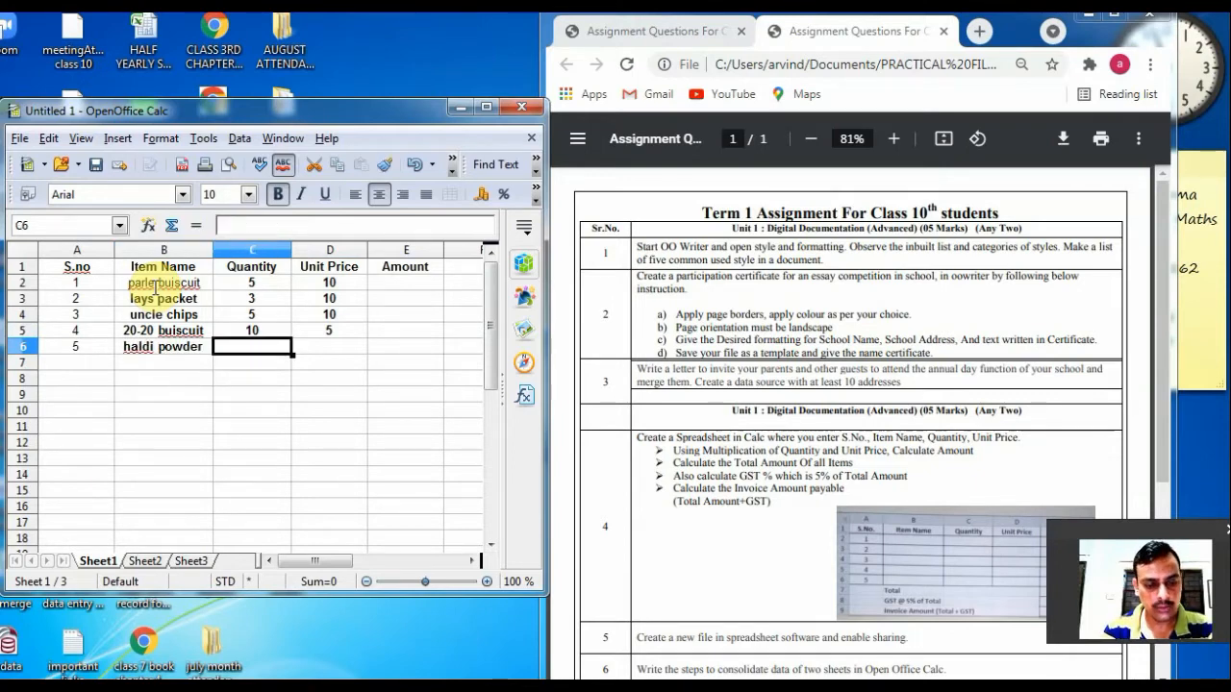
pyautogui.write('2')
pyautogui.press('Tab')
pyautogui.write('2')
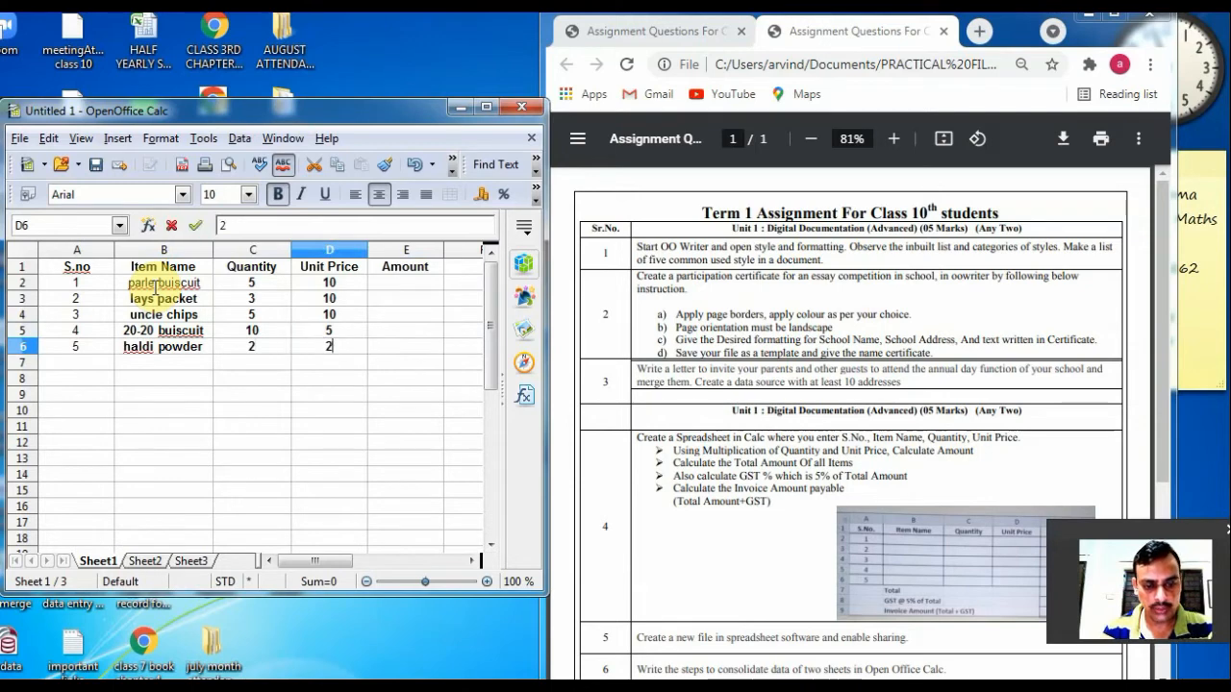
pyautogui.write('5')
pyautogui.click(276, 380)
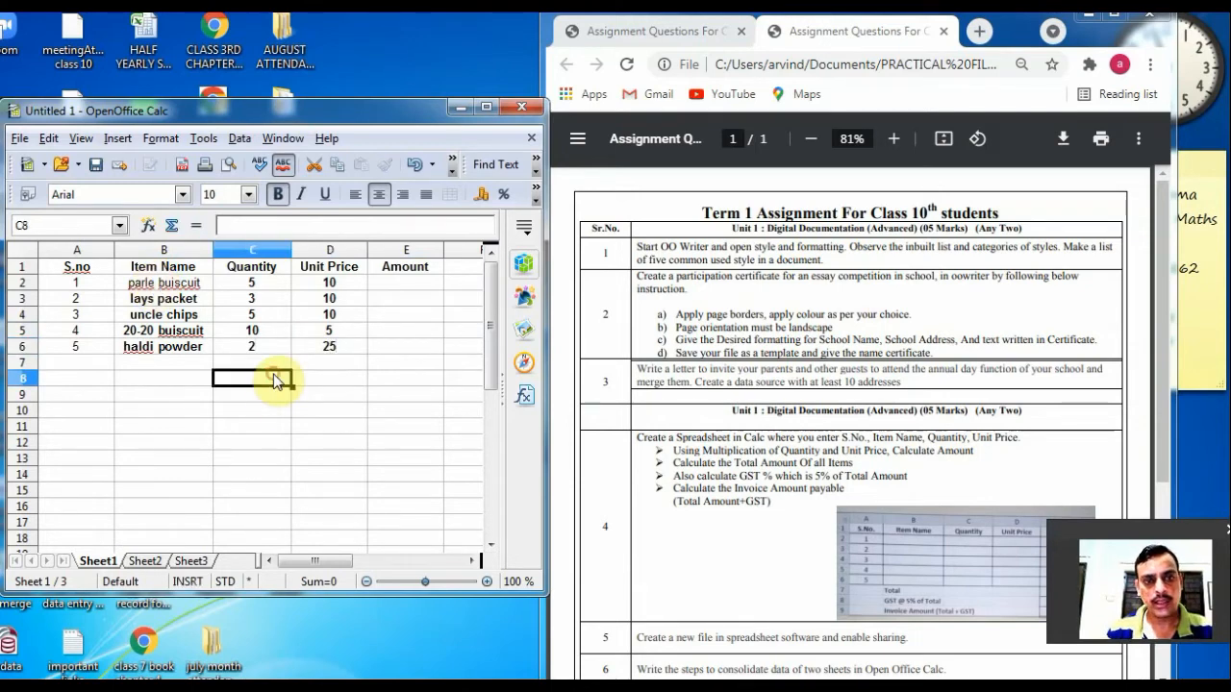
# Step: Remove bold from the five data rows A2:E6
pyautogui.click(96, 267)
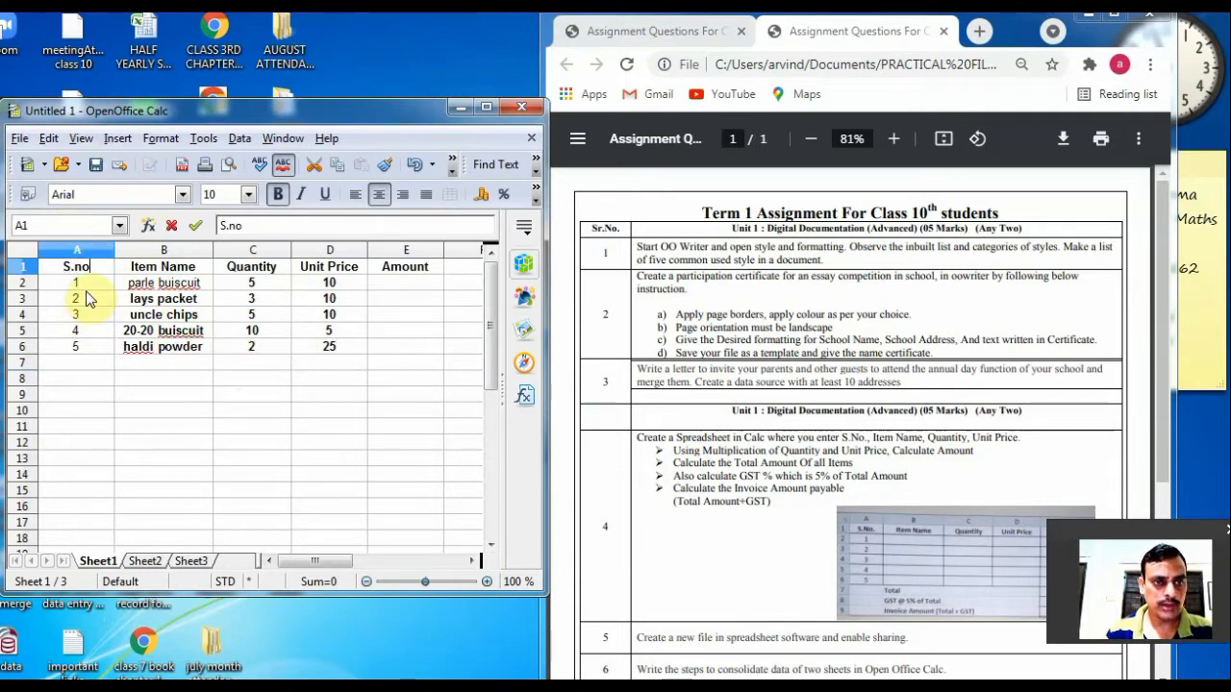
pyautogui.doubleClick(97, 268)
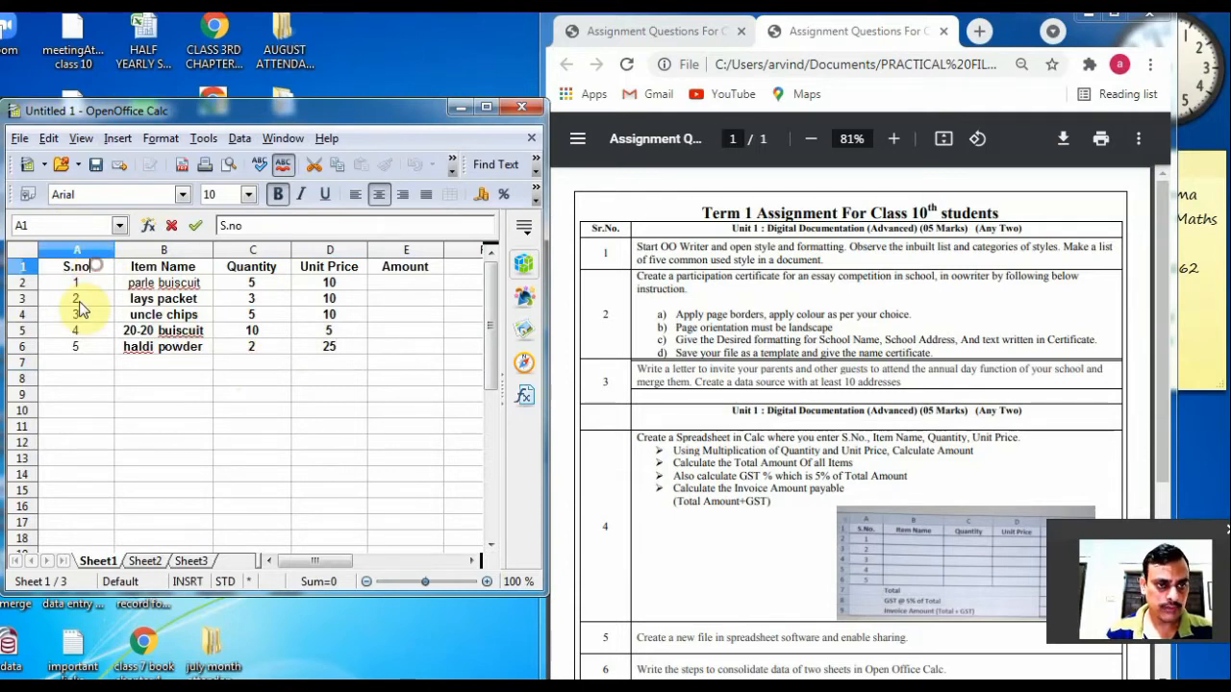
pyautogui.moveTo(97, 282); pyautogui.dragTo(375, 357)
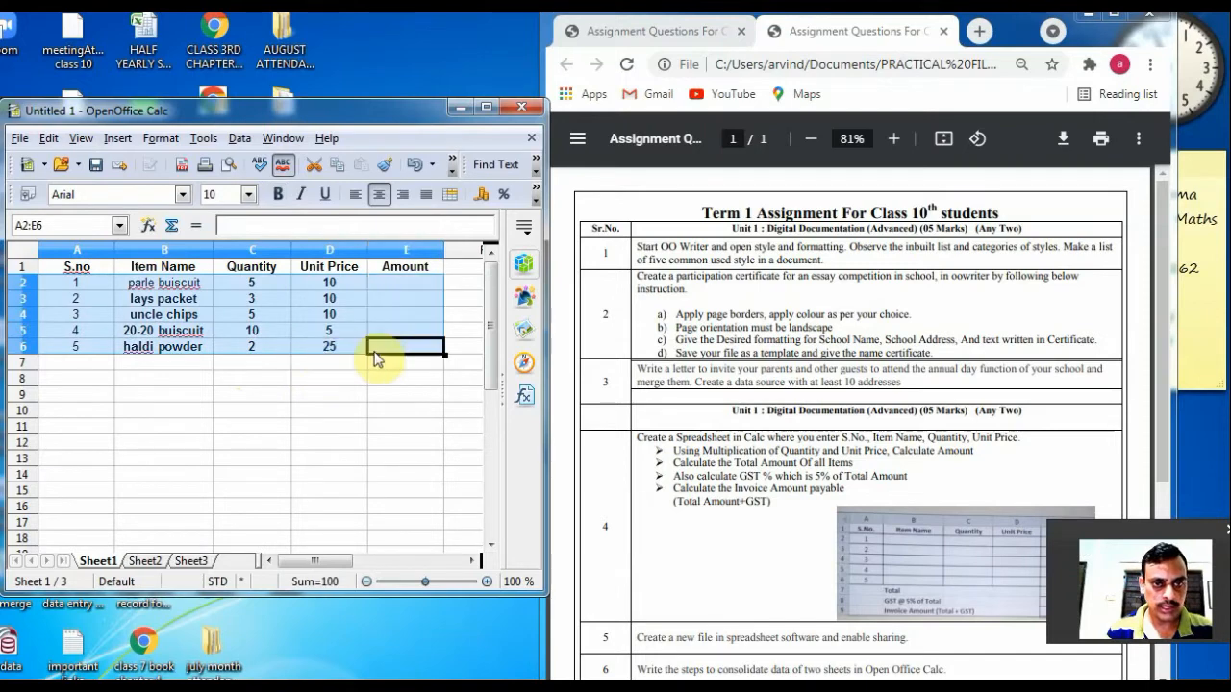
pyautogui.click(279, 196)
pyautogui.click(279, 196)
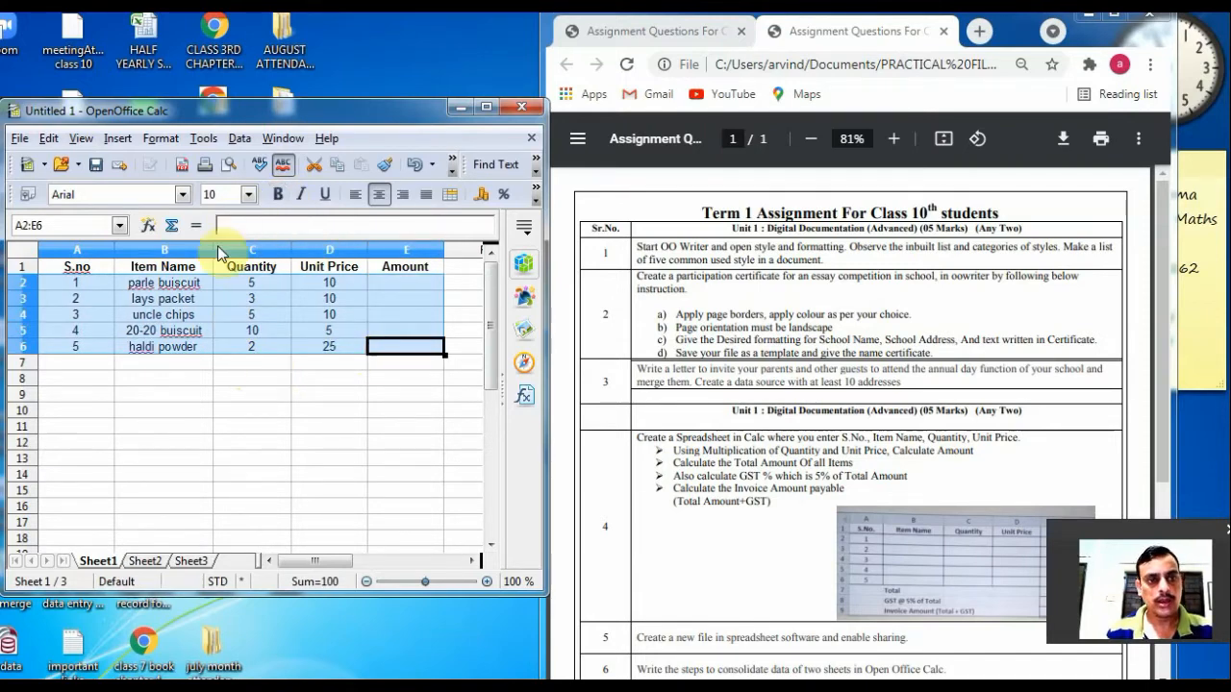
pyautogui.click(205, 405)
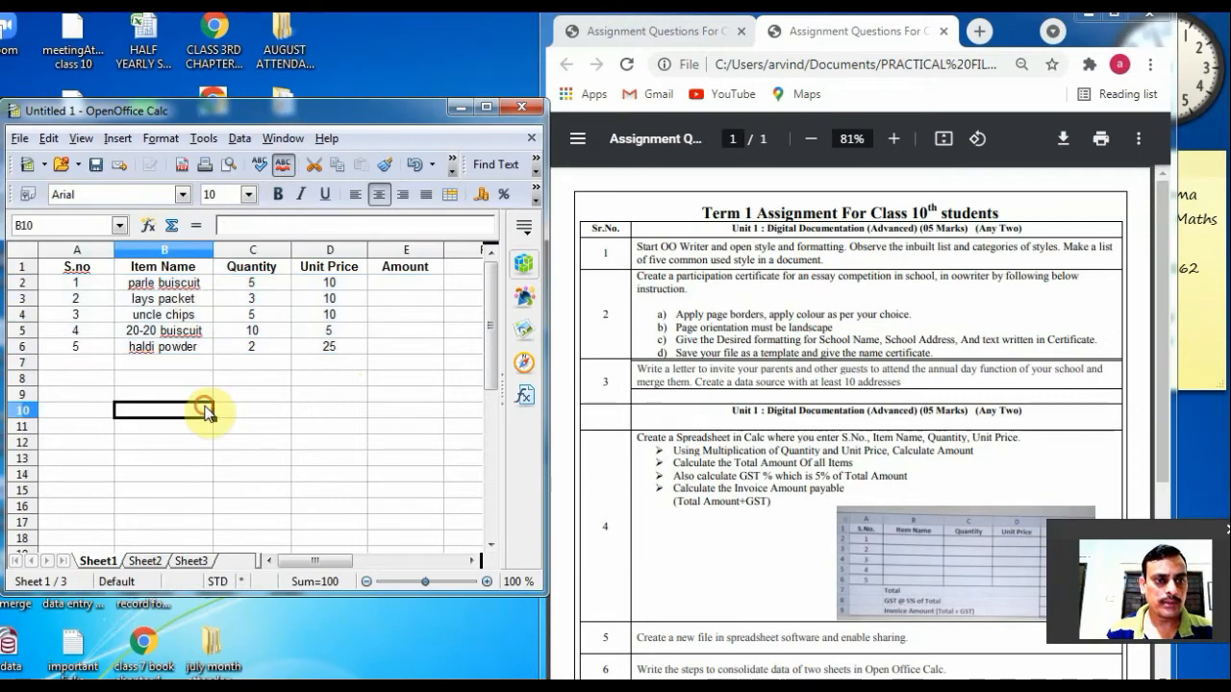
# Step: Left-align the whole Item Name column B
pyautogui.click(166, 256)
pyautogui.click(357, 195)
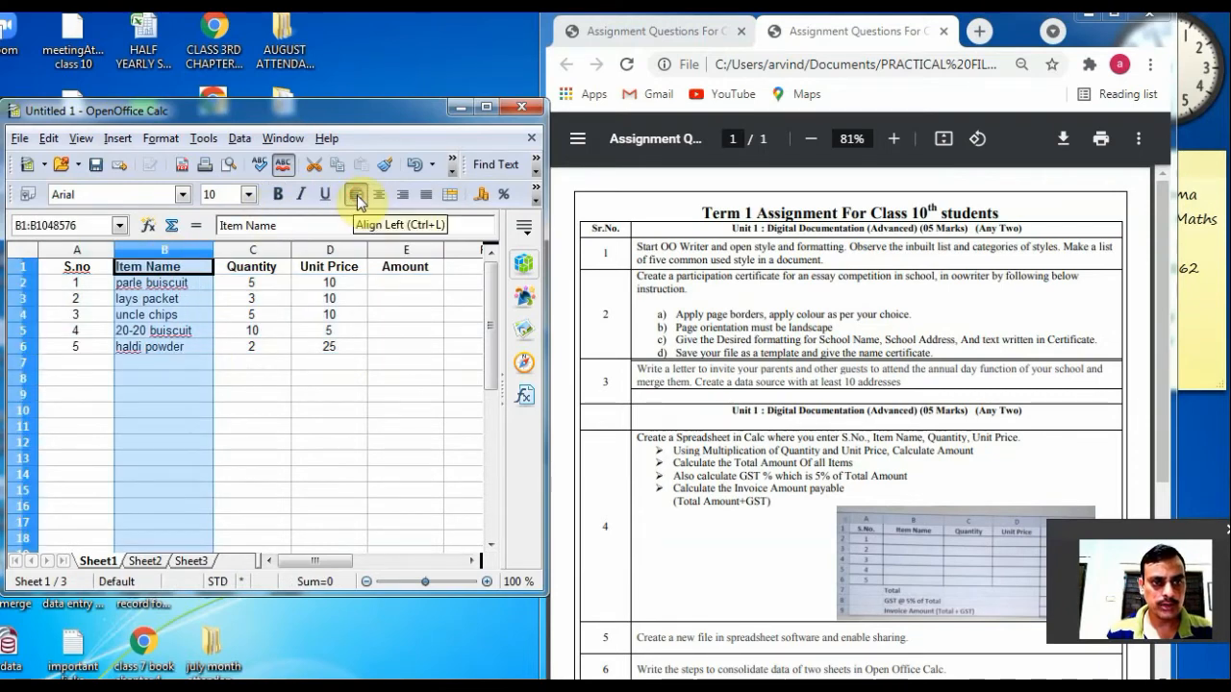
pyautogui.click(274, 505)
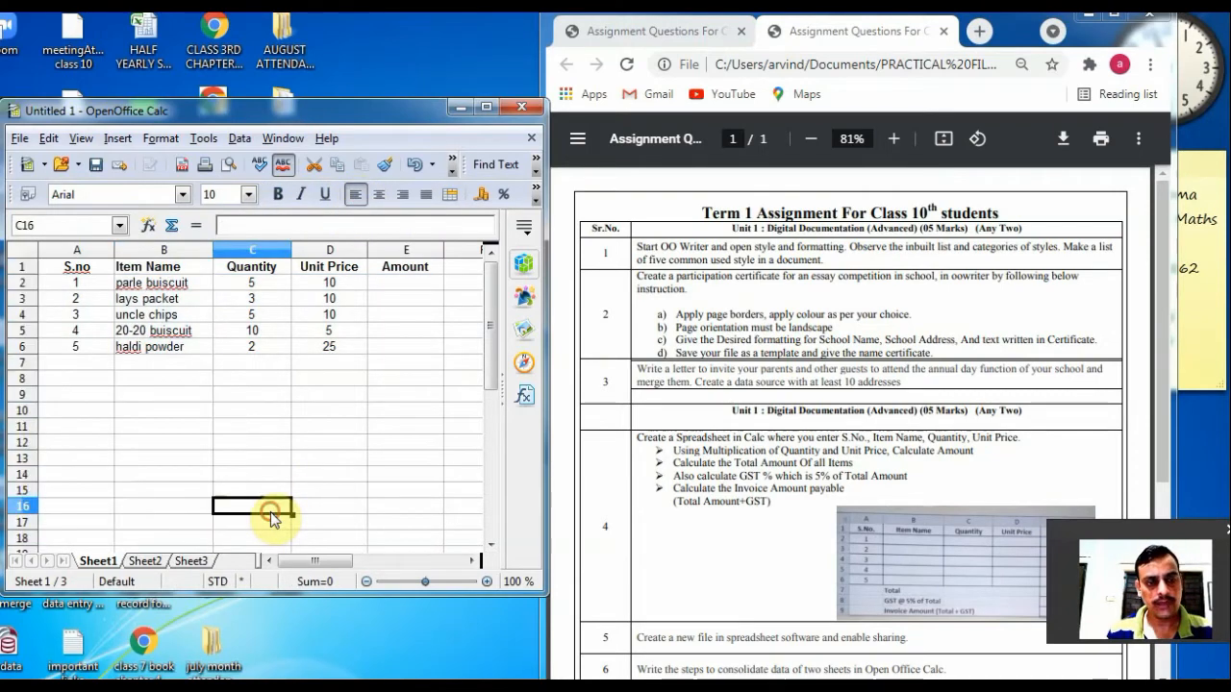
pyautogui.click(166, 270)
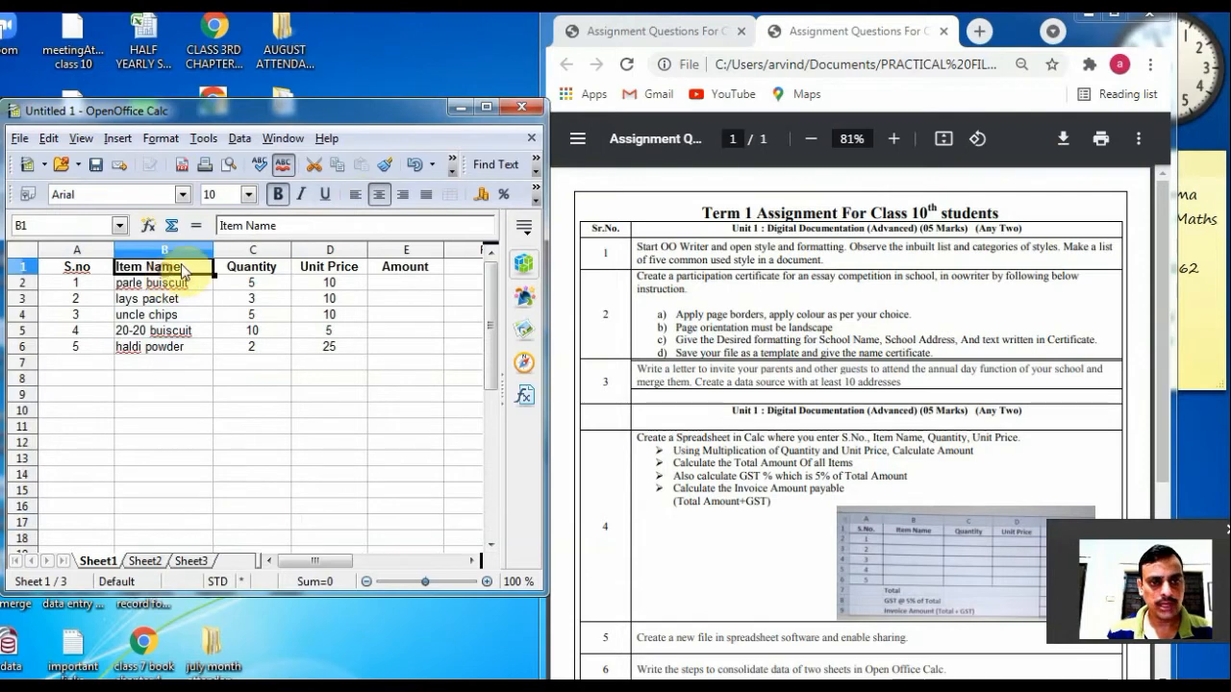
pyautogui.click(401, 282)
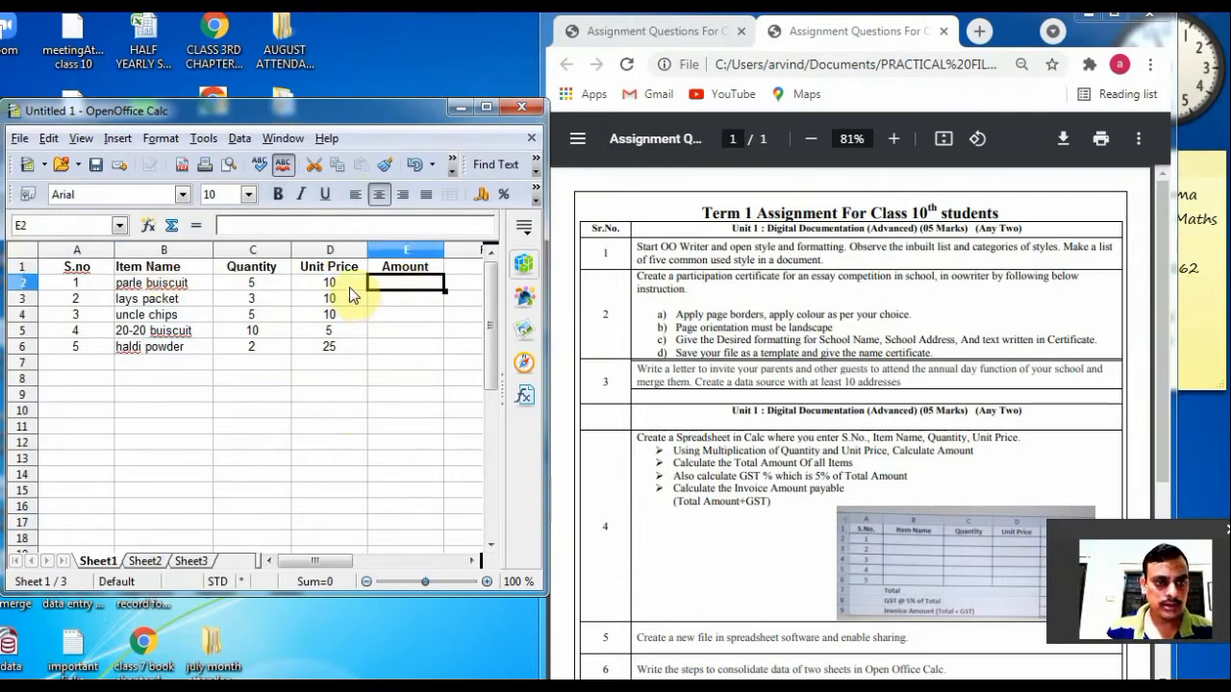
pyautogui.click(51, 266)
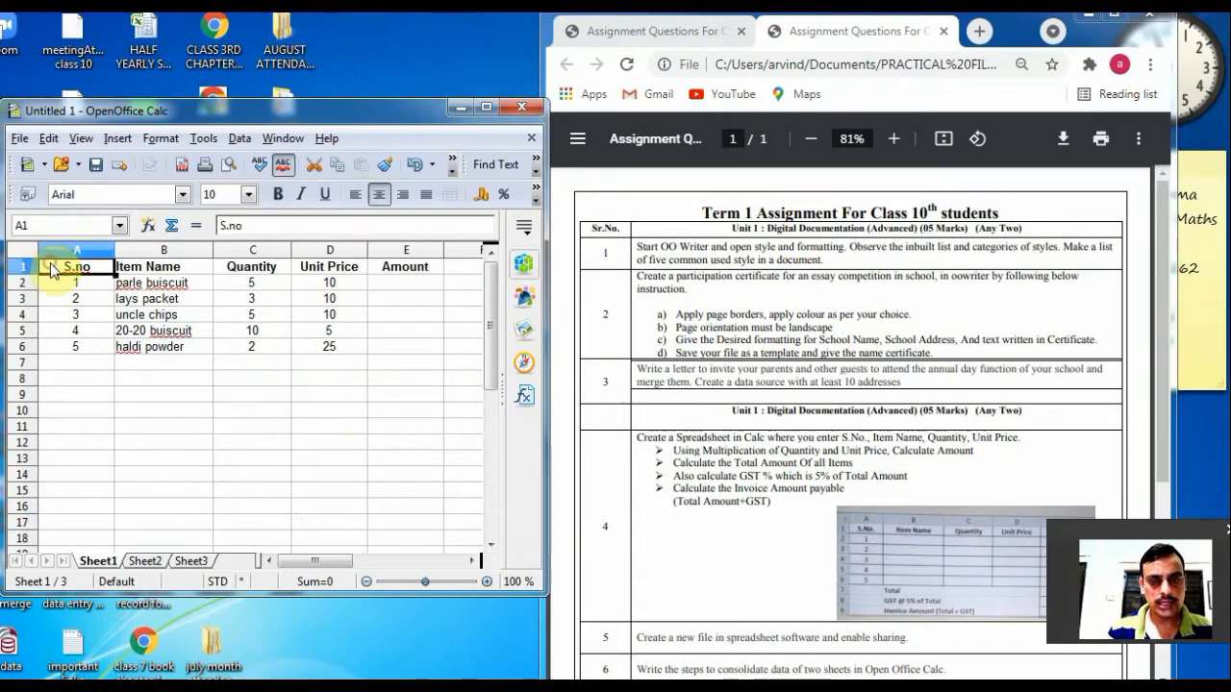
# Step: Apply all-cell grid borders to A1:E7, then restore Calc beside the PDF
pyautogui.moveTo(51, 266); pyautogui.dragTo(437, 368)
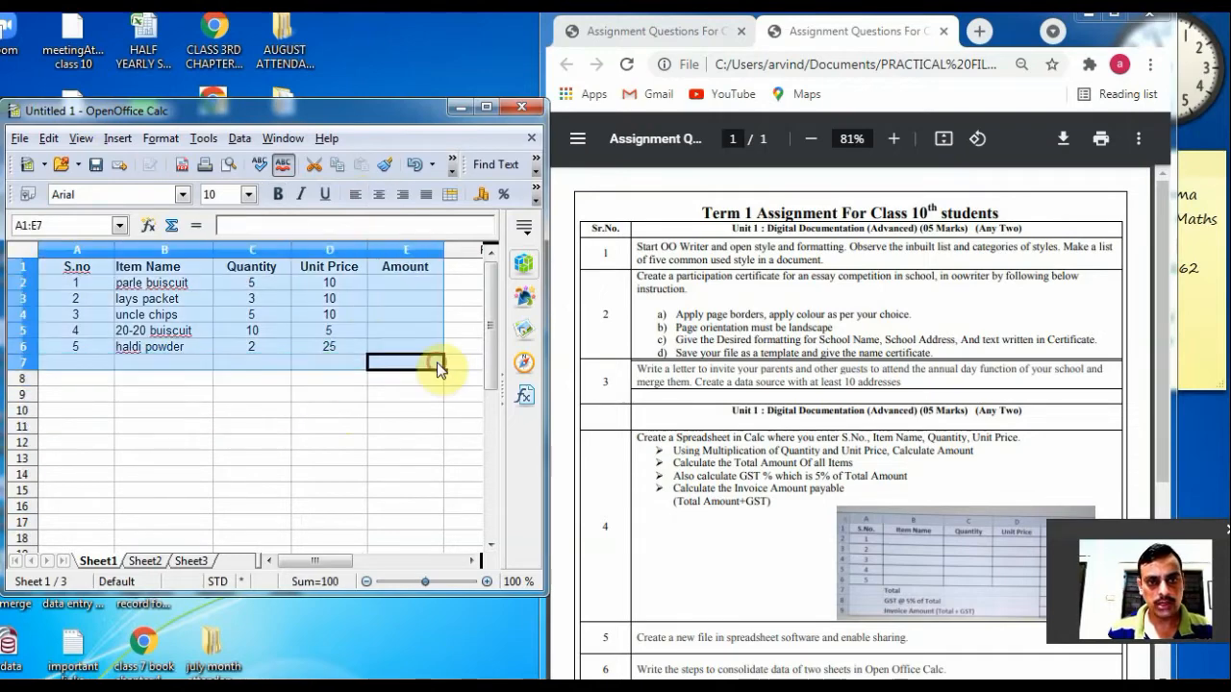
pyautogui.click(486, 107)
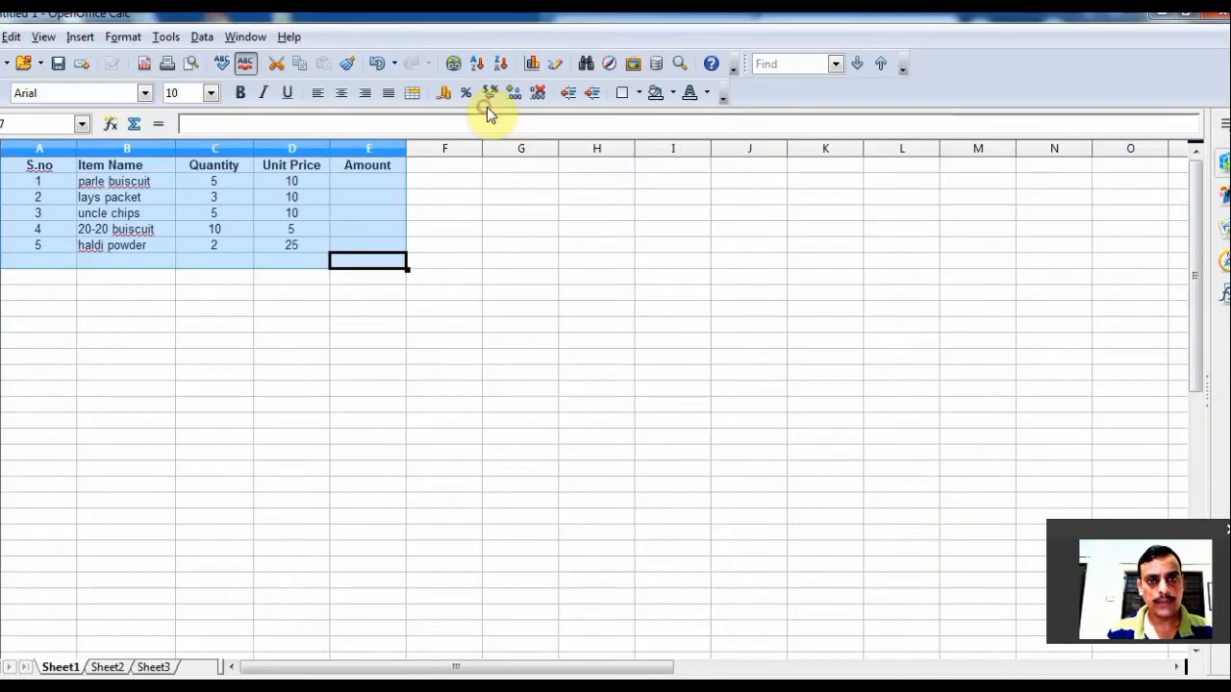
pyautogui.click(640, 94)
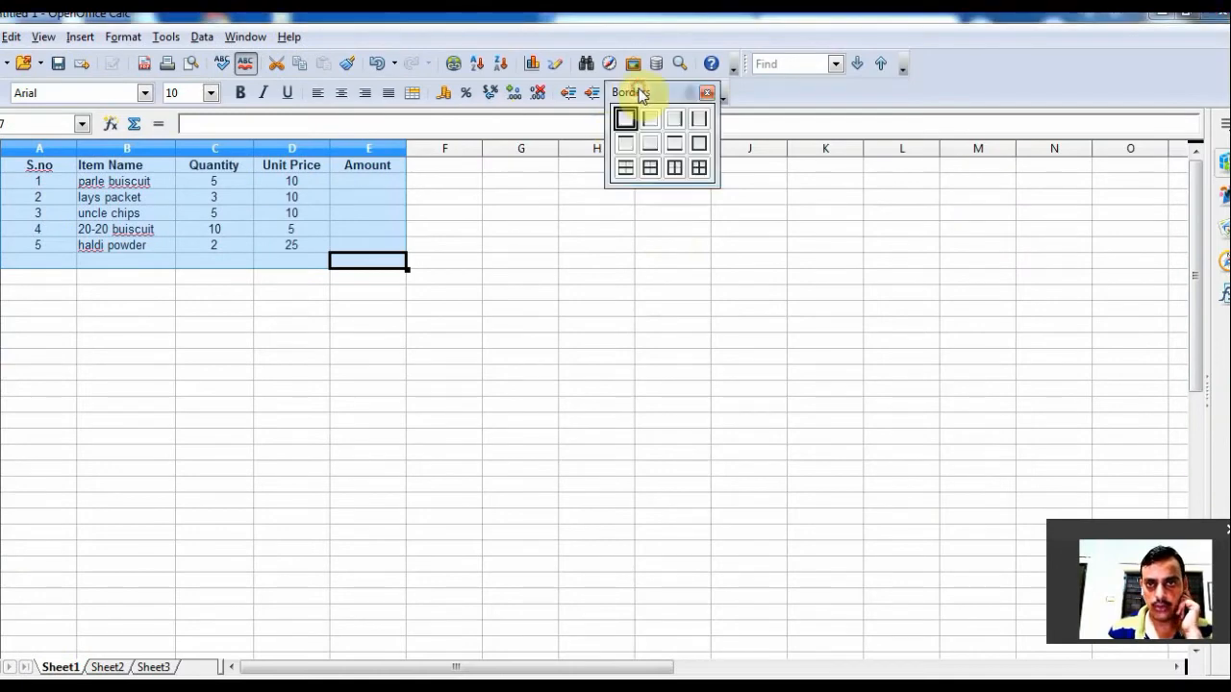
pyautogui.click(700, 169)
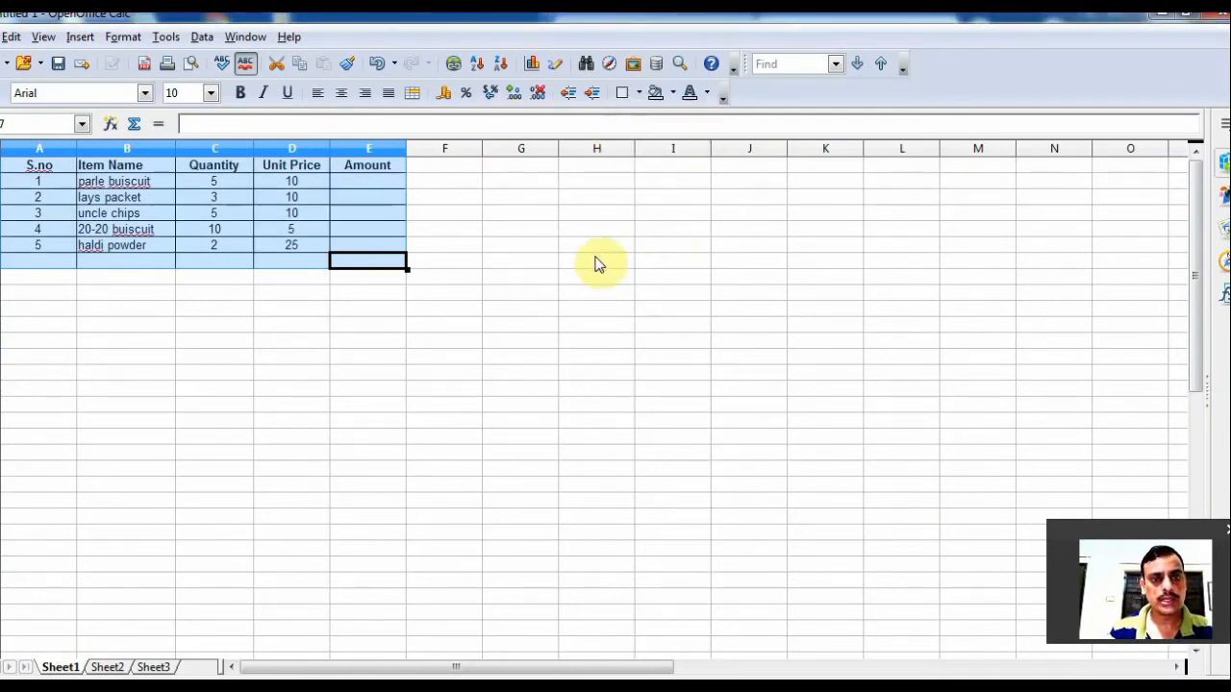
pyautogui.click(312, 281)
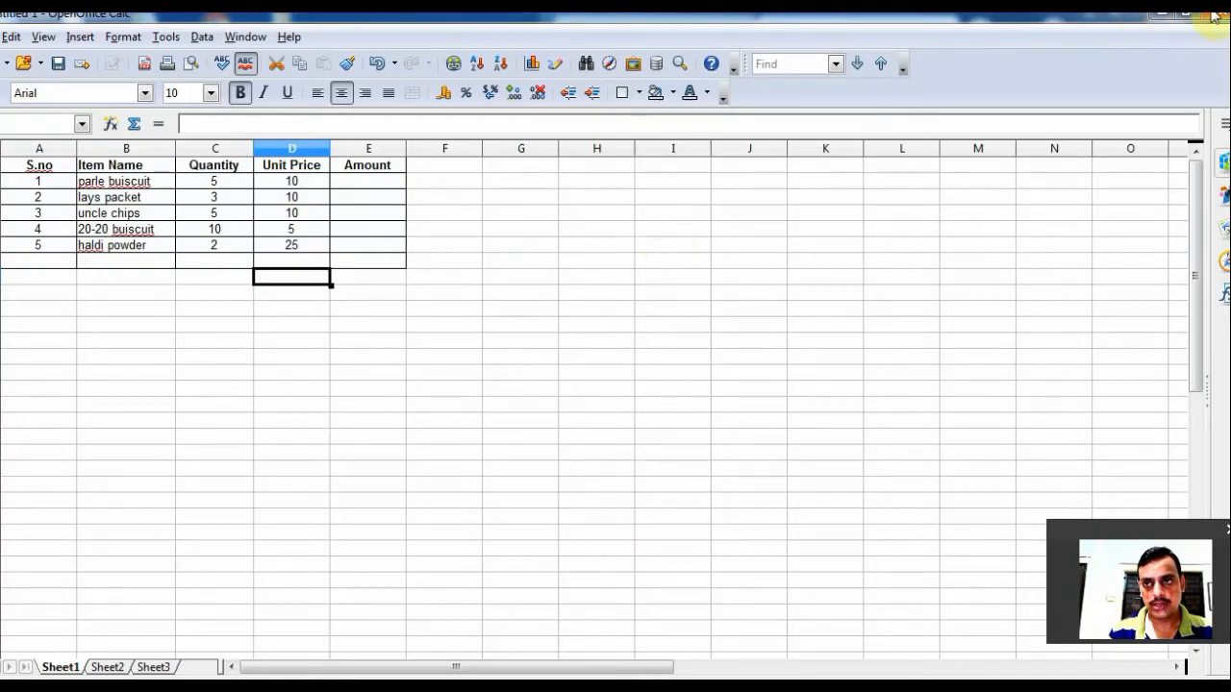
pyautogui.click(1182, 16)
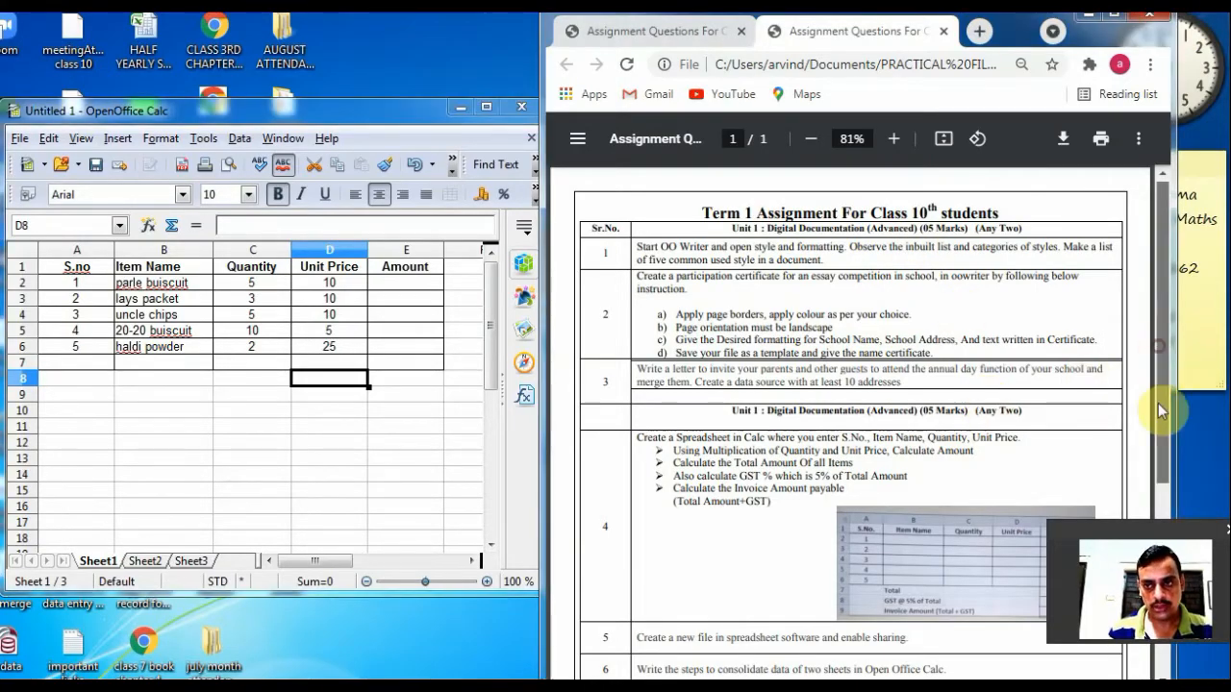
# Step: Remove all borders from the empty row 7 cells A7:D7 with No Borders
pyautogui.moveTo(1157, 402); pyautogui.dragTo(1165, 452)
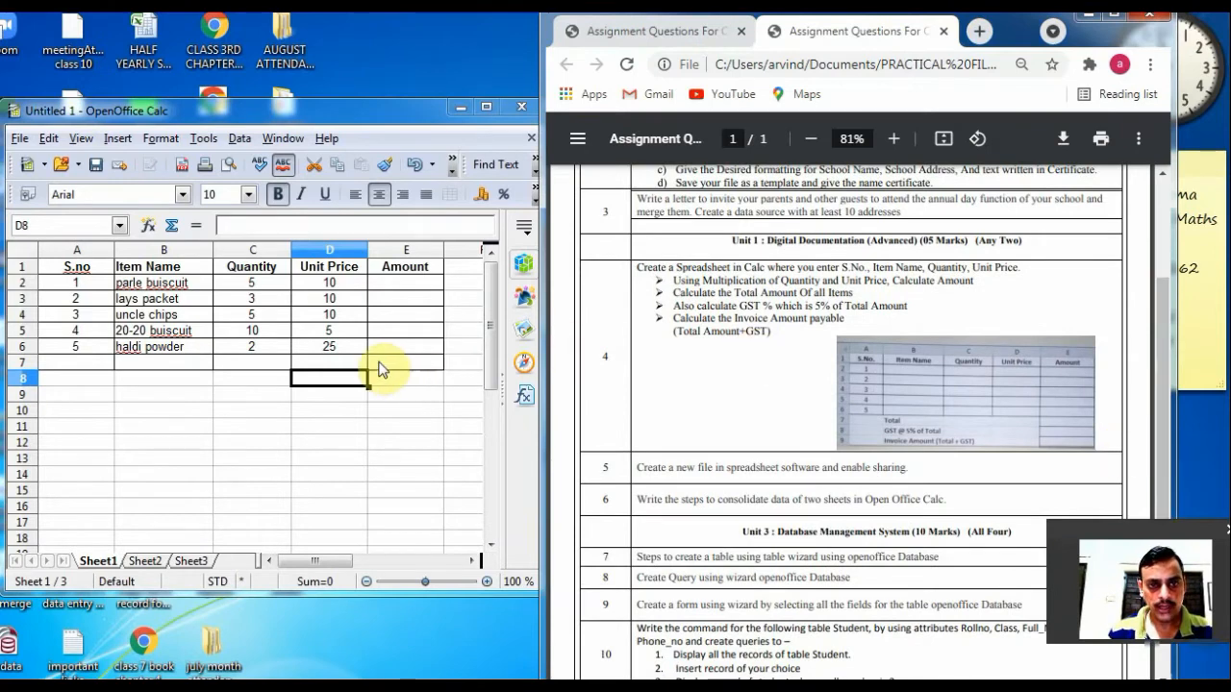
pyautogui.click(66, 359)
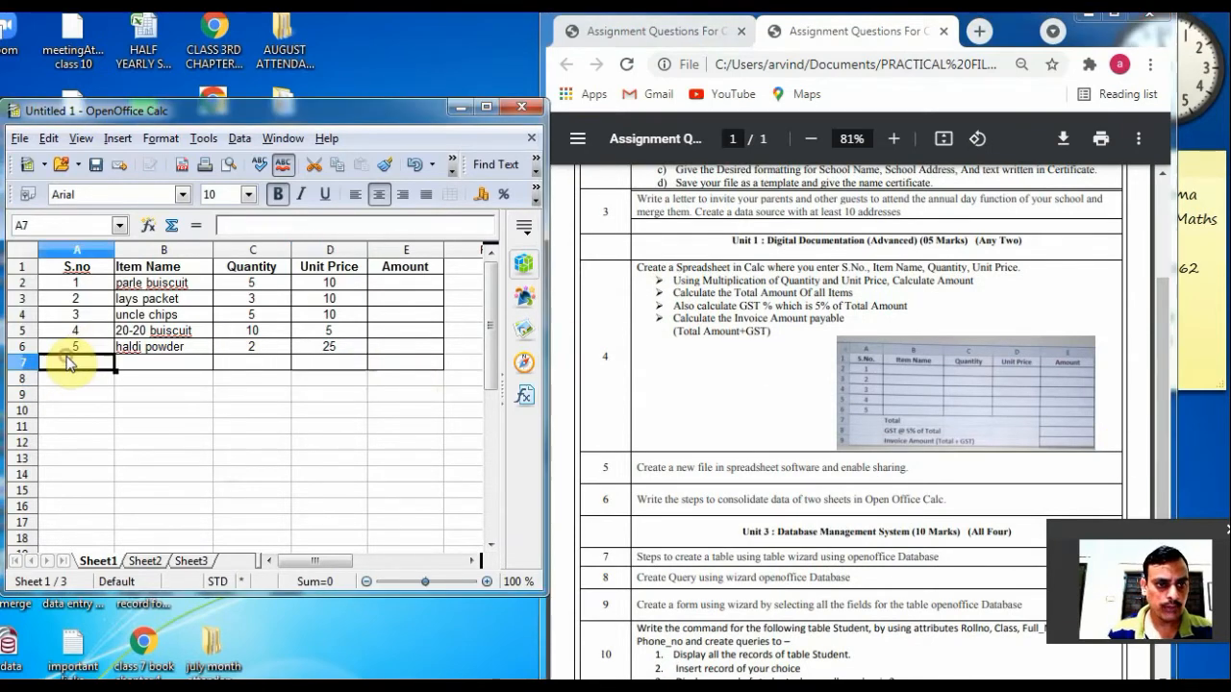
pyautogui.doubleClick(97, 359)
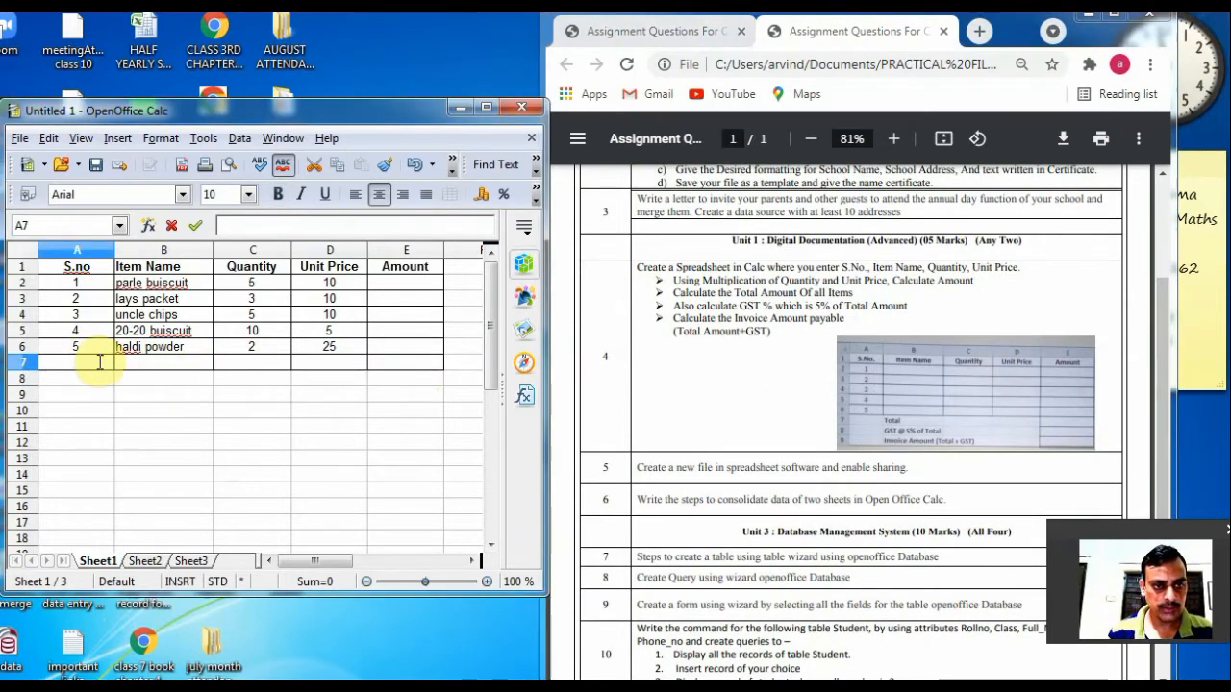
pyautogui.click(118, 382)
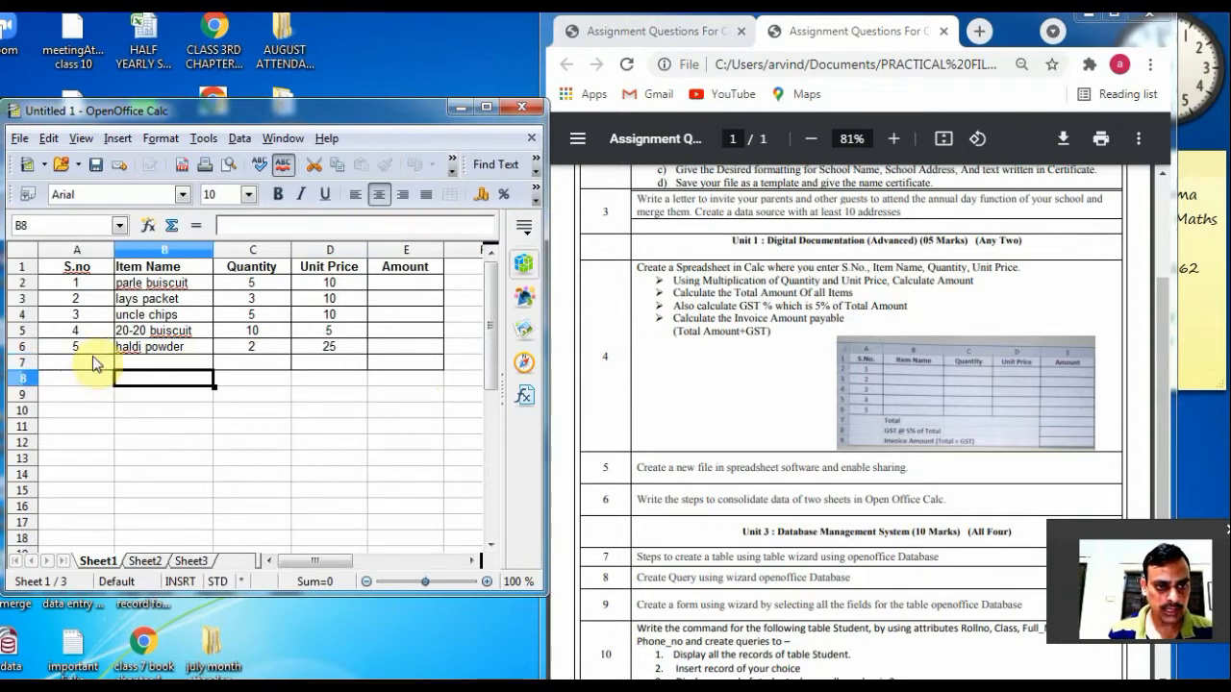
pyautogui.click(94, 358)
pyautogui.moveTo(93, 361); pyautogui.dragTo(357, 371)
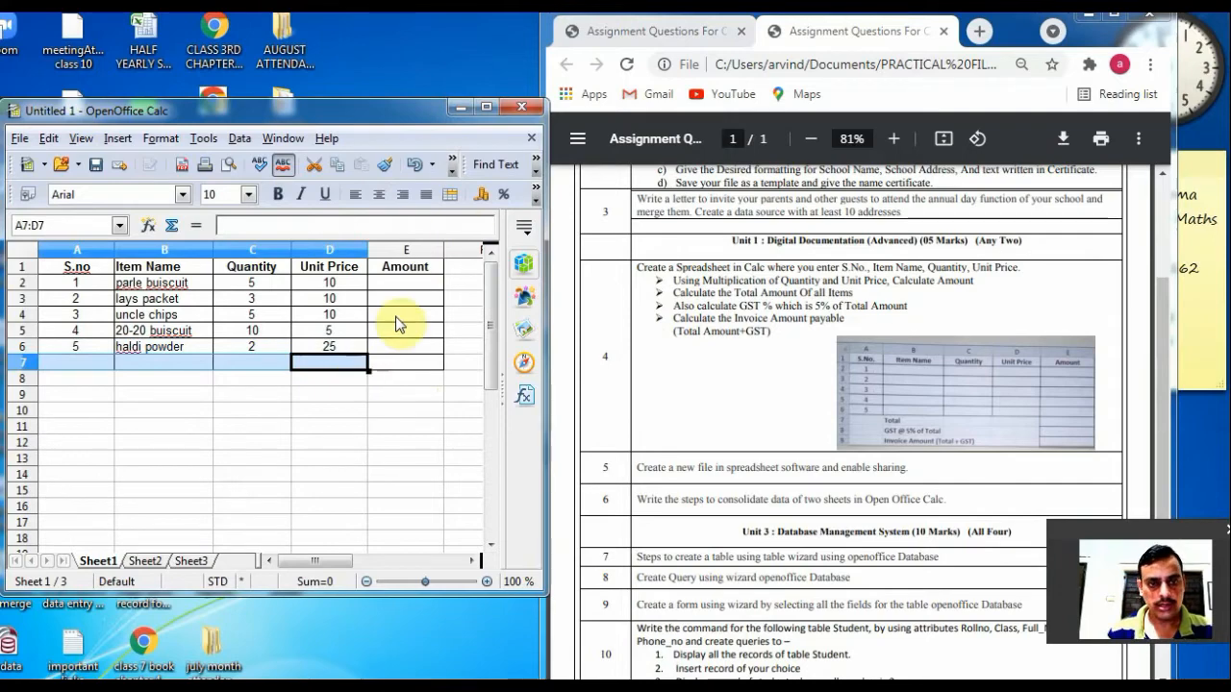
pyautogui.click(487, 106)
pyautogui.click(638, 94)
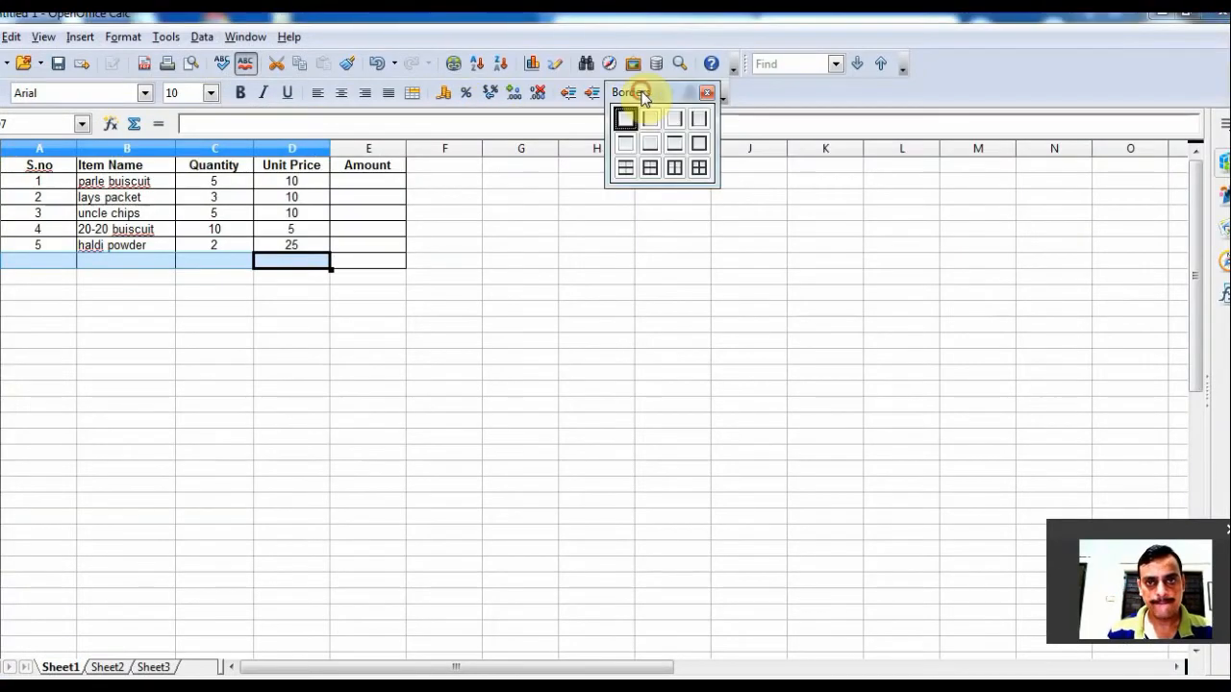
pyautogui.click(629, 115)
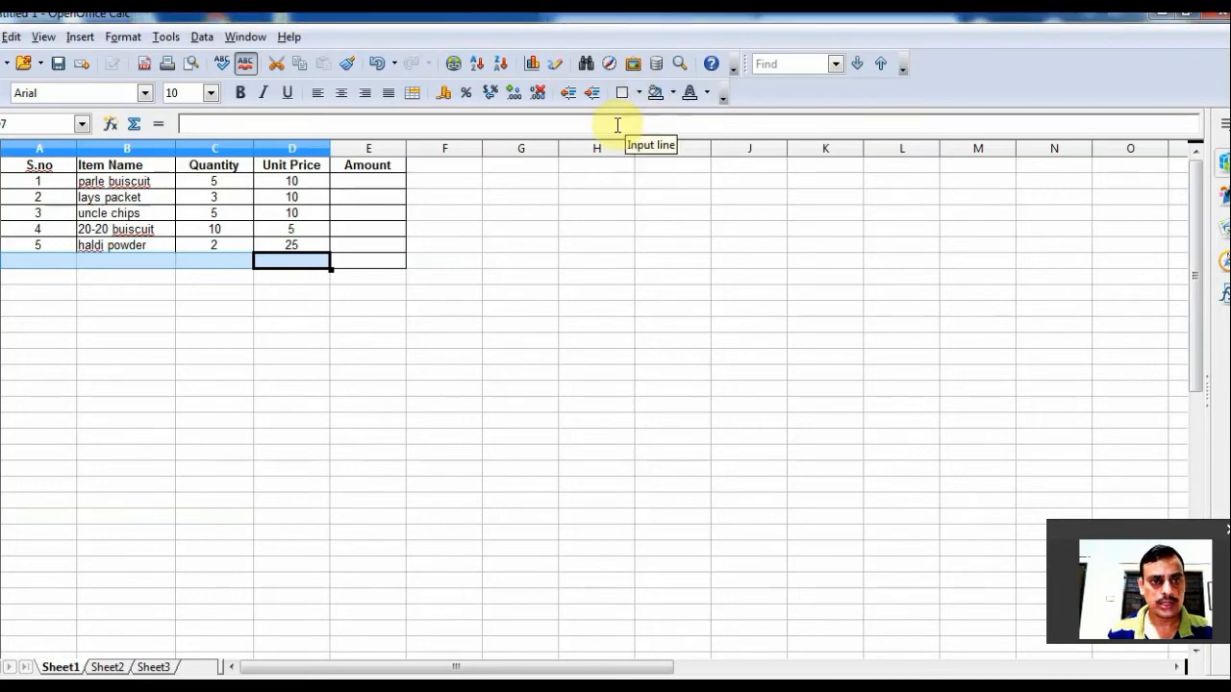
pyautogui.click(348, 390)
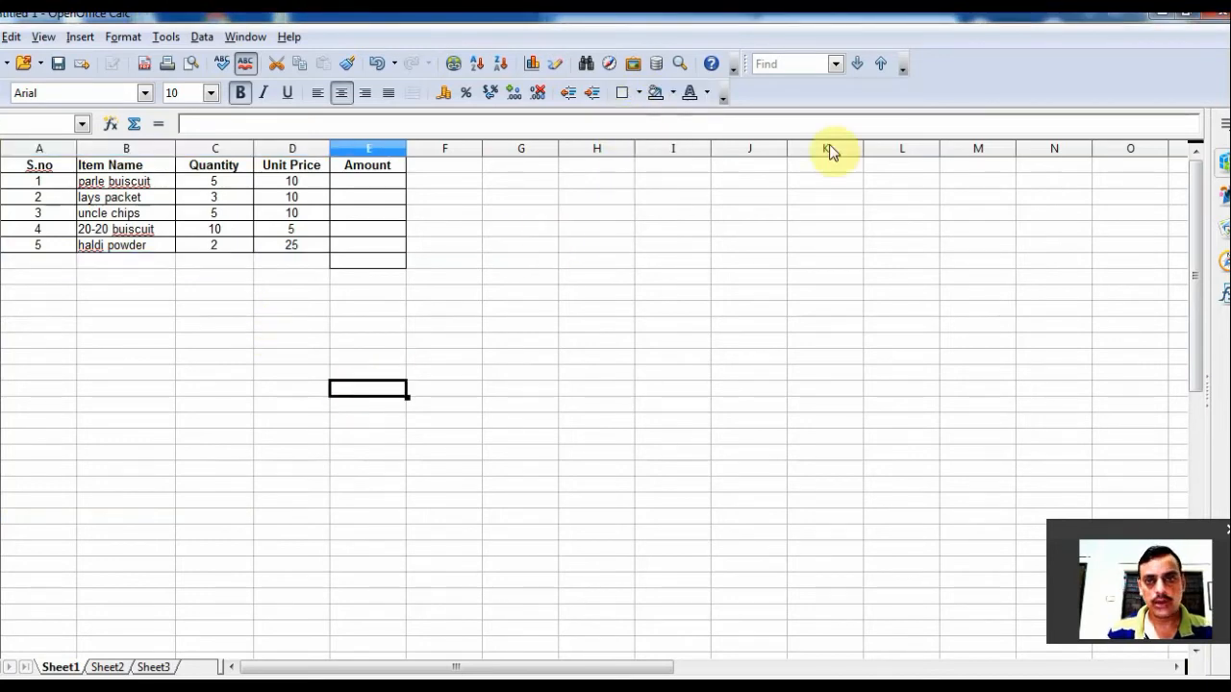
pyautogui.click(1184, 14)
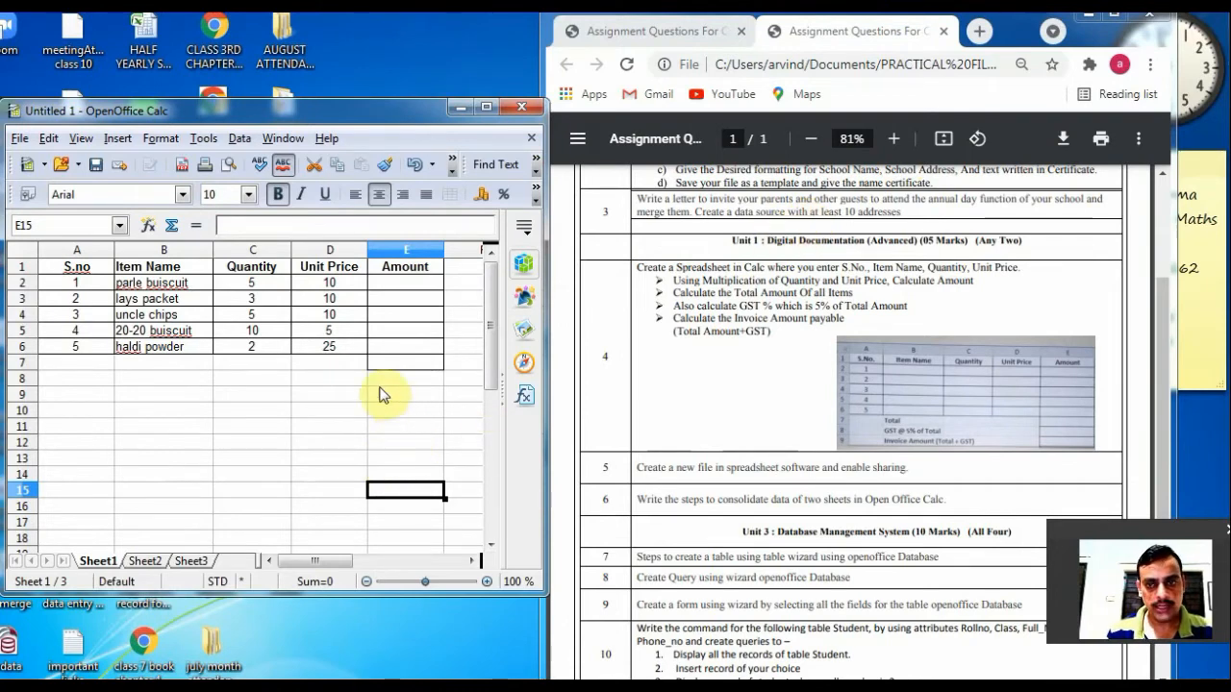
# Step: Enter the labels Total, GST @ 5% of Total and Invoice Amount (Total+GST) in B8:B10
pyautogui.click(170, 362)
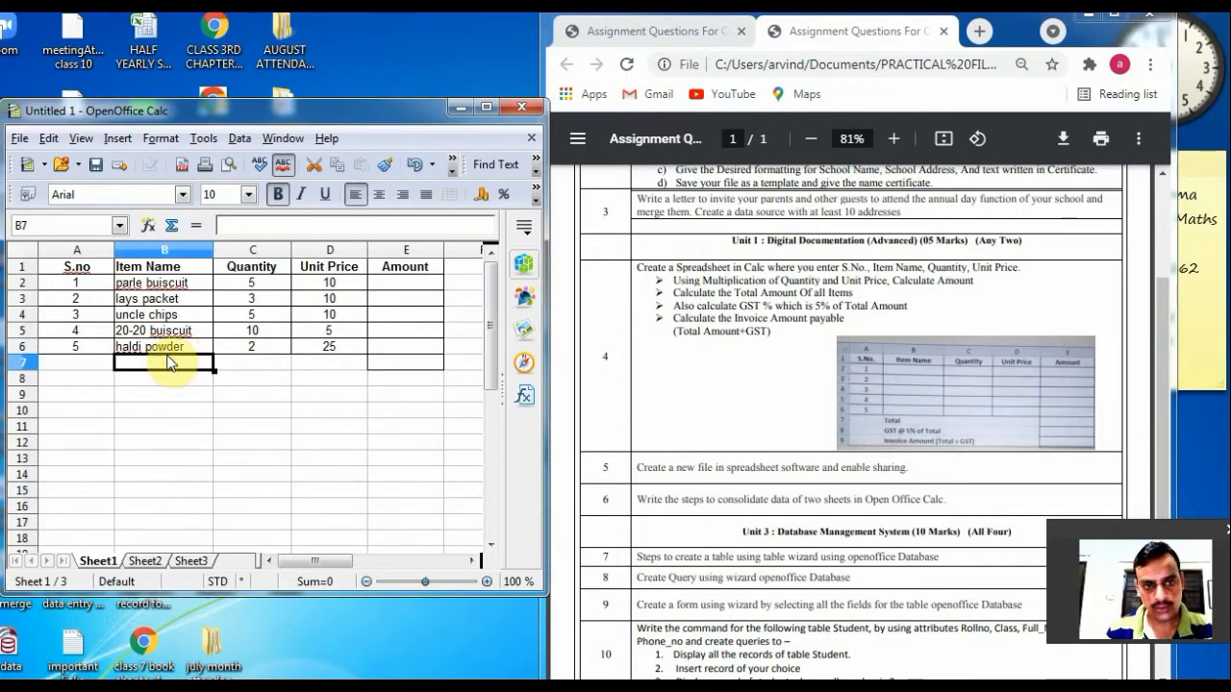
pyautogui.press('Down')
pyautogui.write('To')
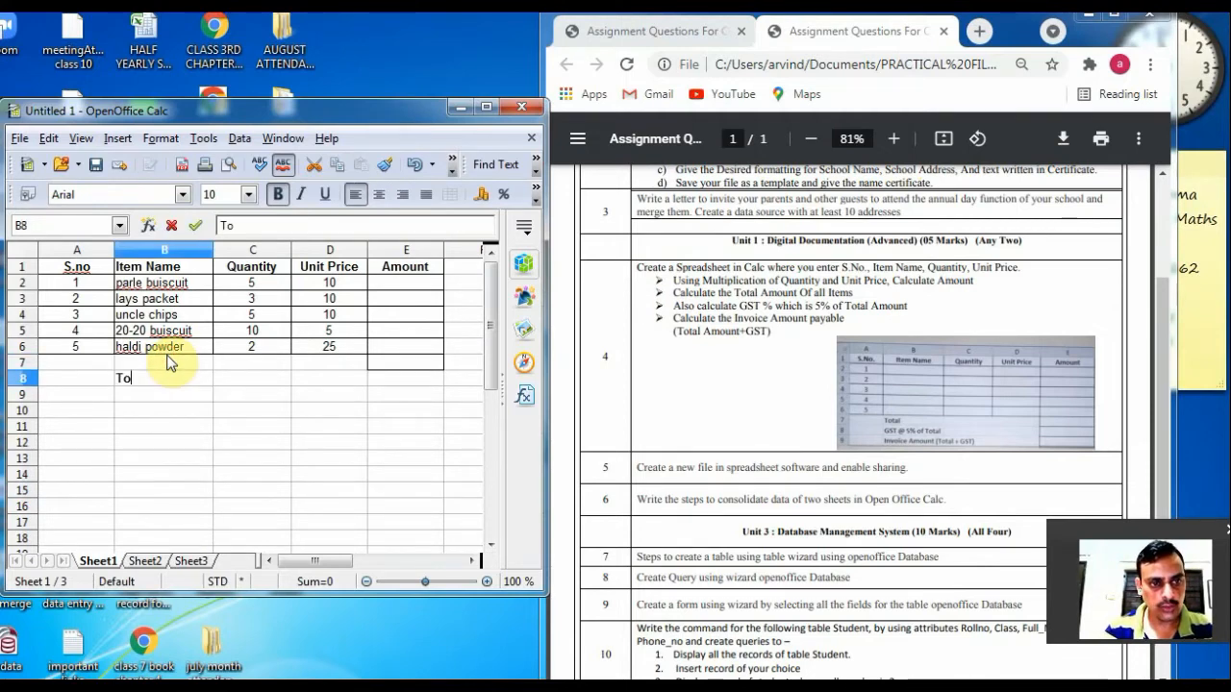
pyautogui.write('tal')
pyautogui.press('Tab')
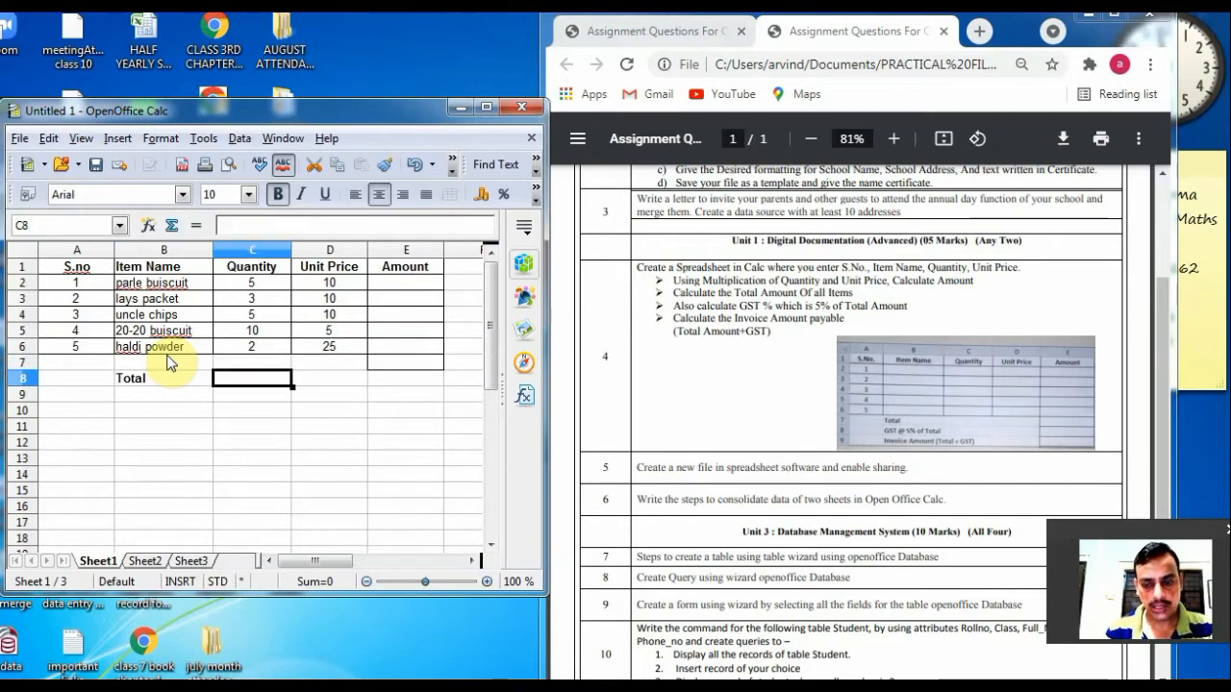
pyautogui.press('Down')
pyautogui.press('Left')
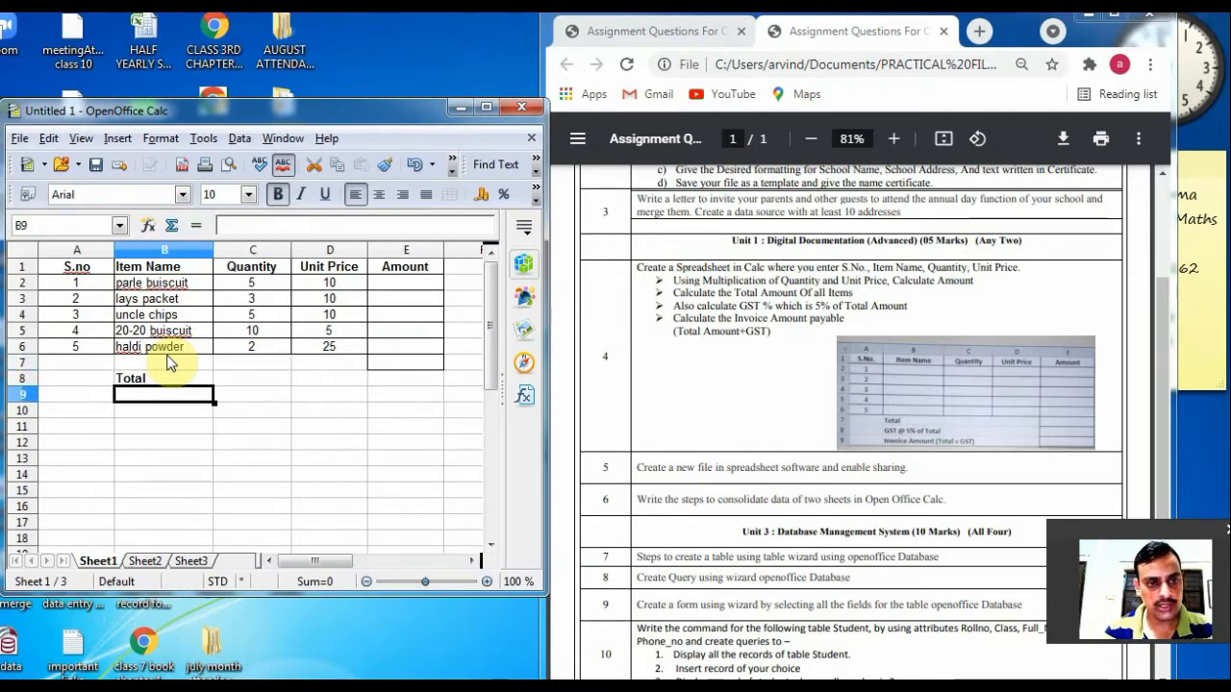
pyautogui.write('gST ')
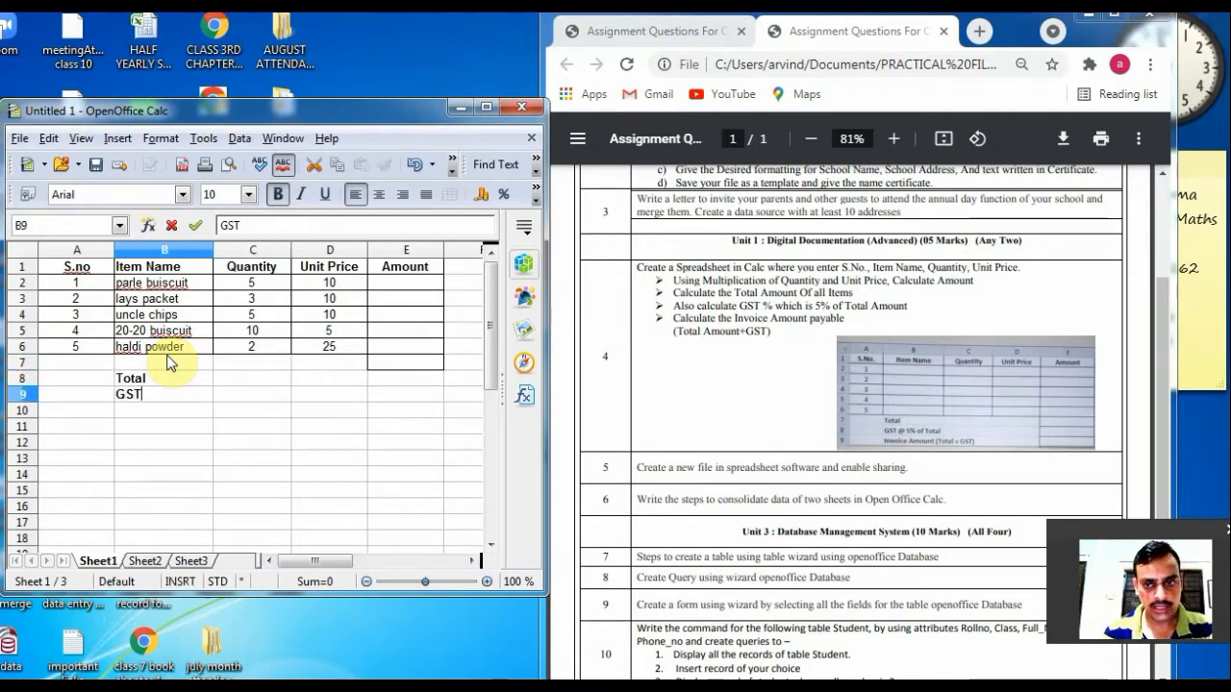
pyautogui.write('@ 5%')
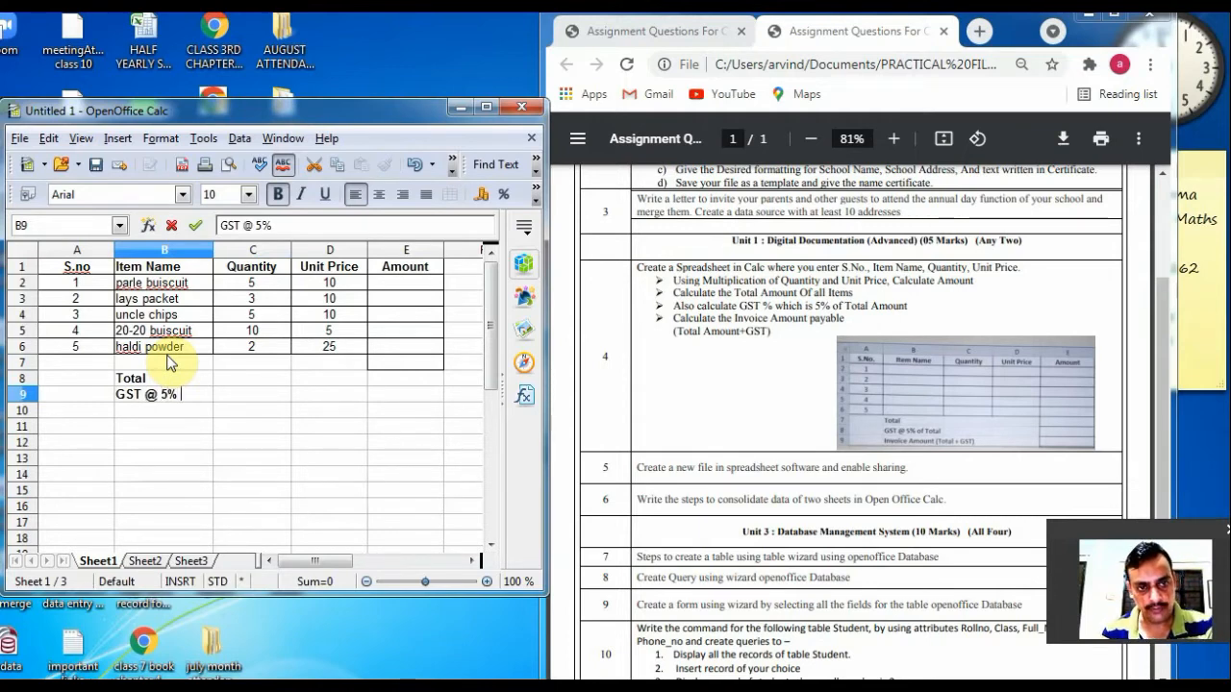
pyautogui.write(' of Total')
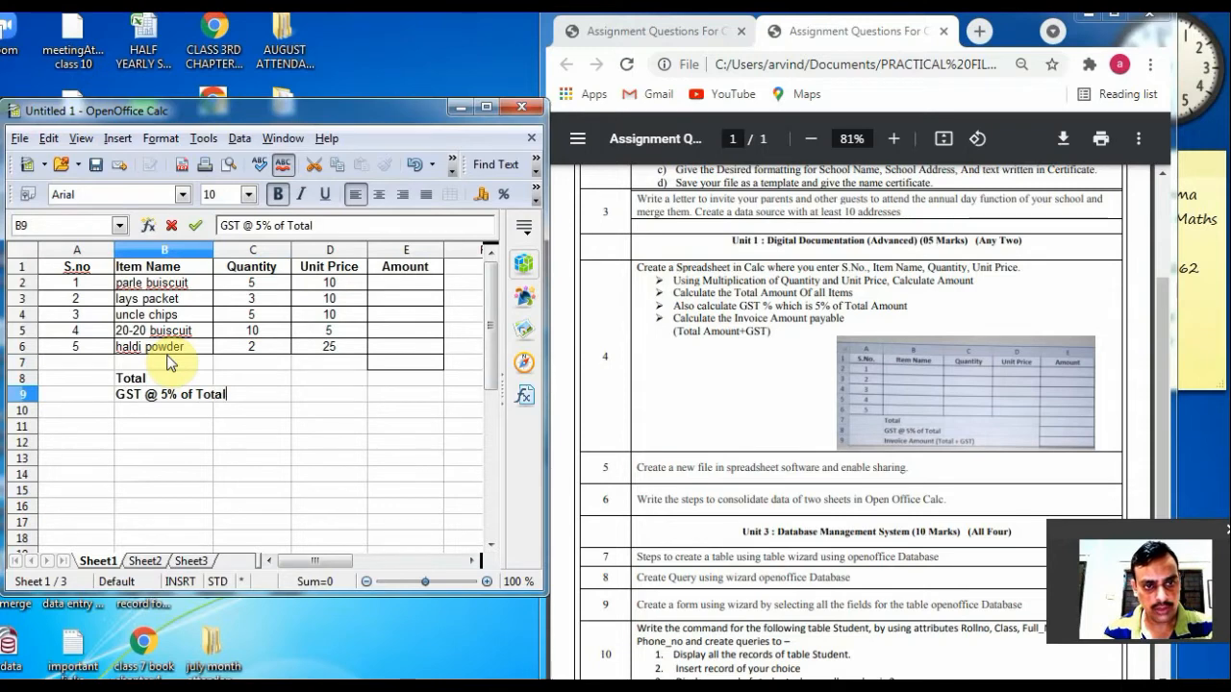
pyautogui.click(183, 412)
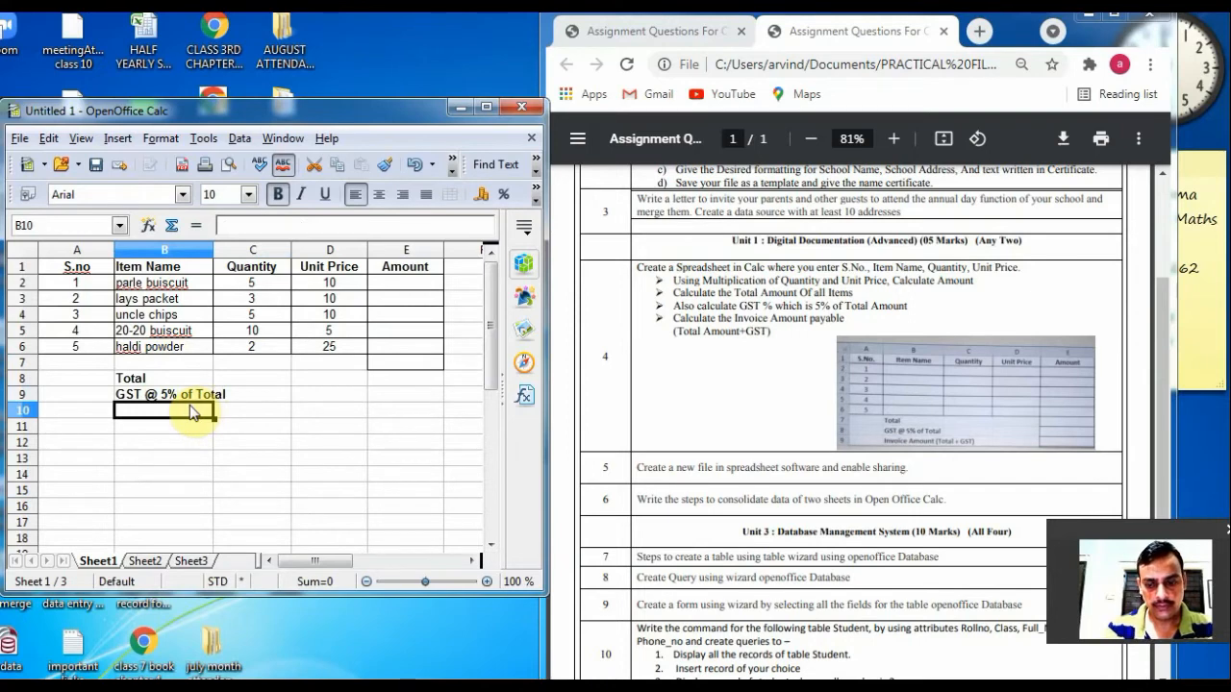
pyautogui.write('Invoic')
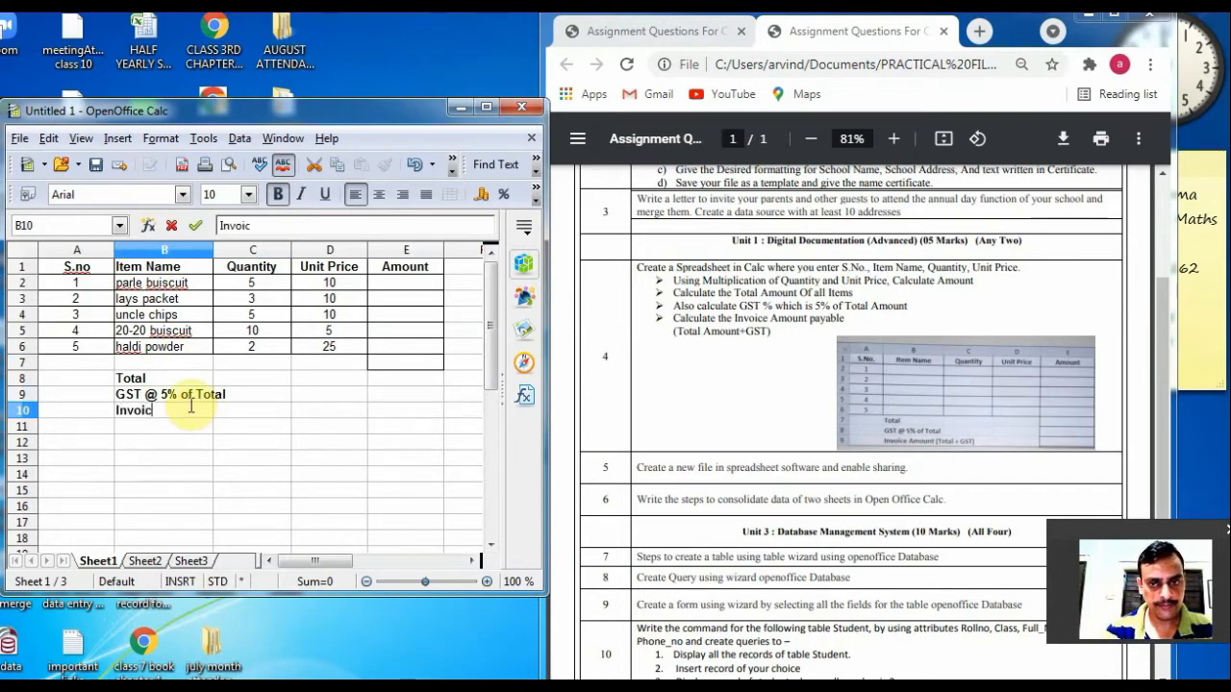
pyautogui.write('e Amou')
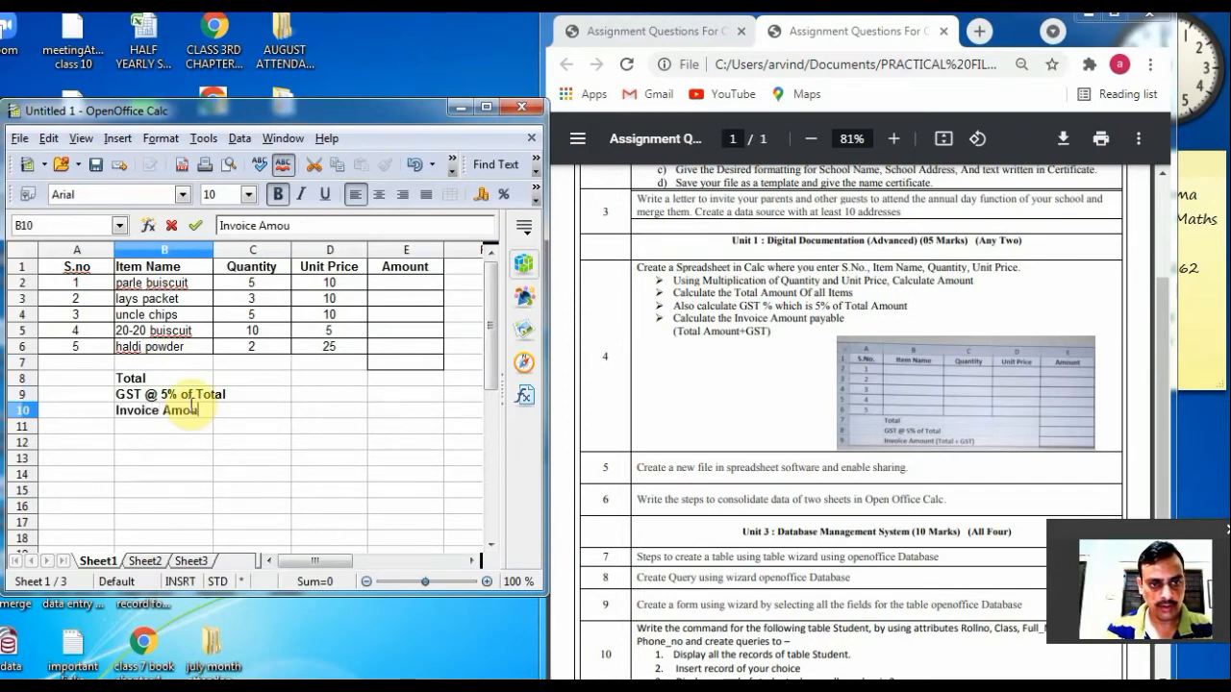
pyautogui.write('nt (Tot')
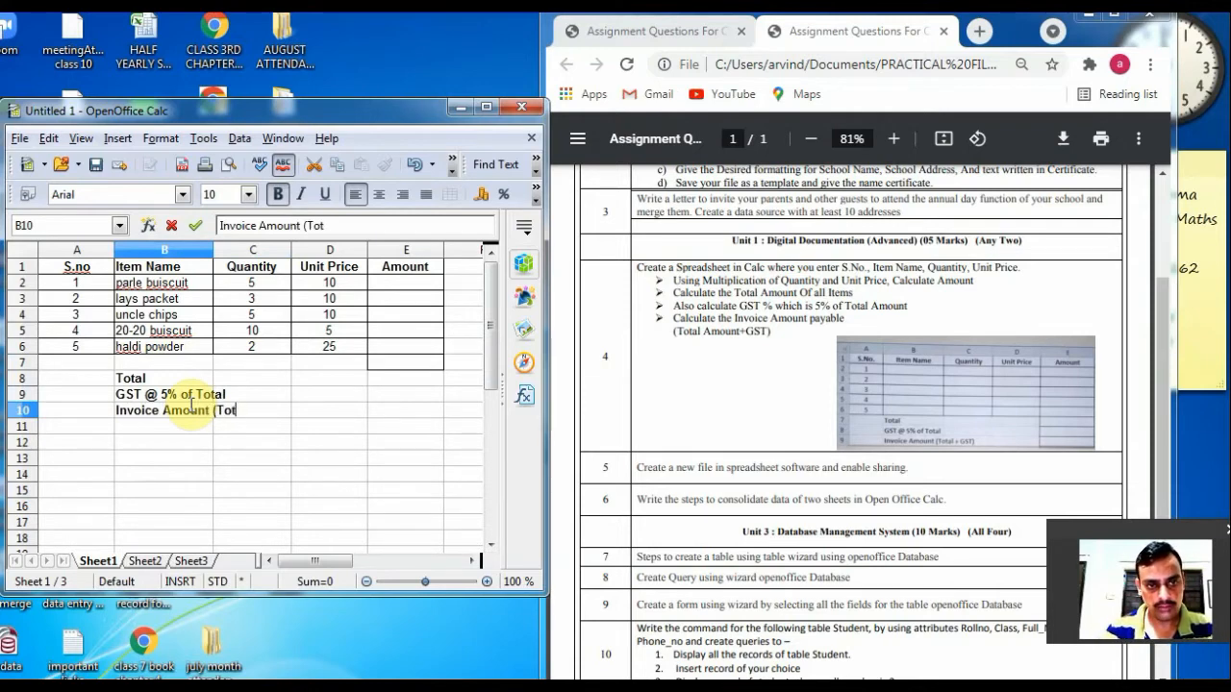
pyautogui.write('n (Total+G')
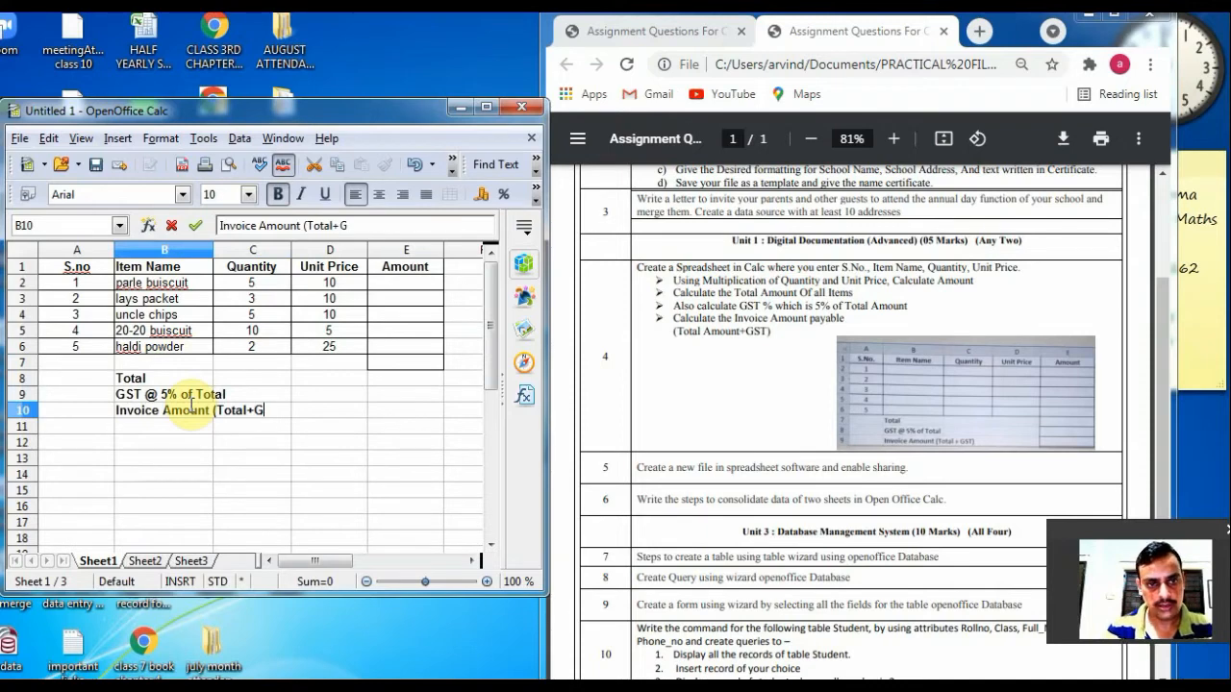
pyautogui.write('ST)')
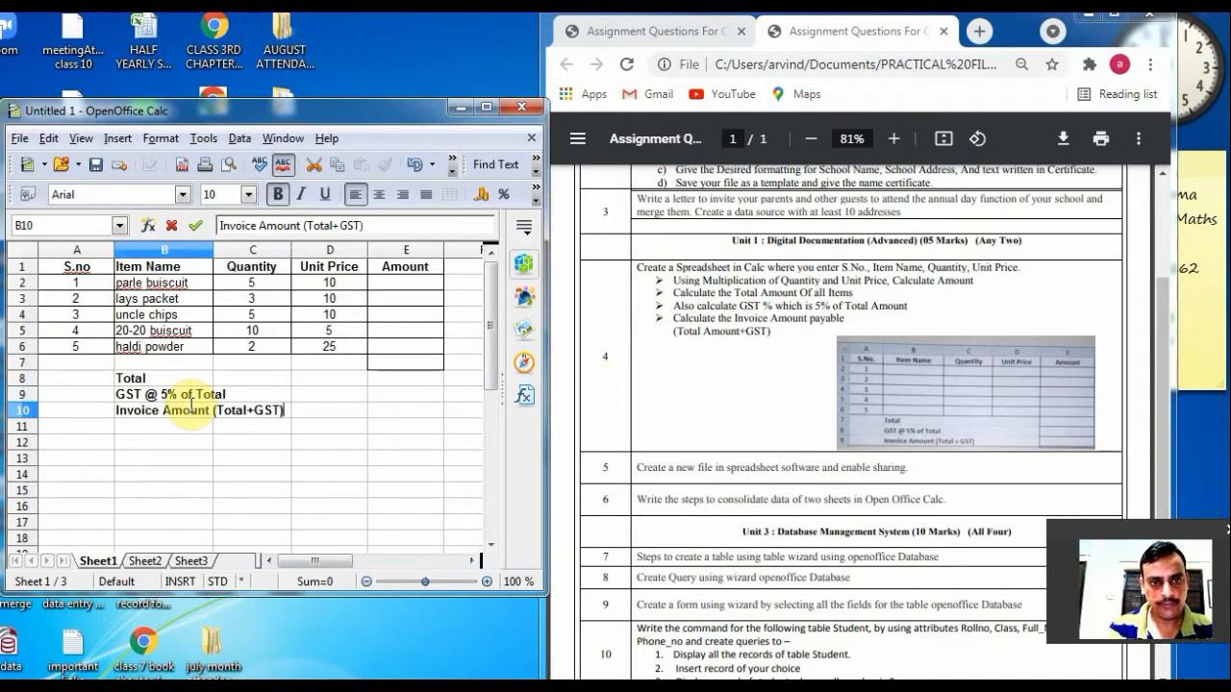
pyautogui.click(349, 444)
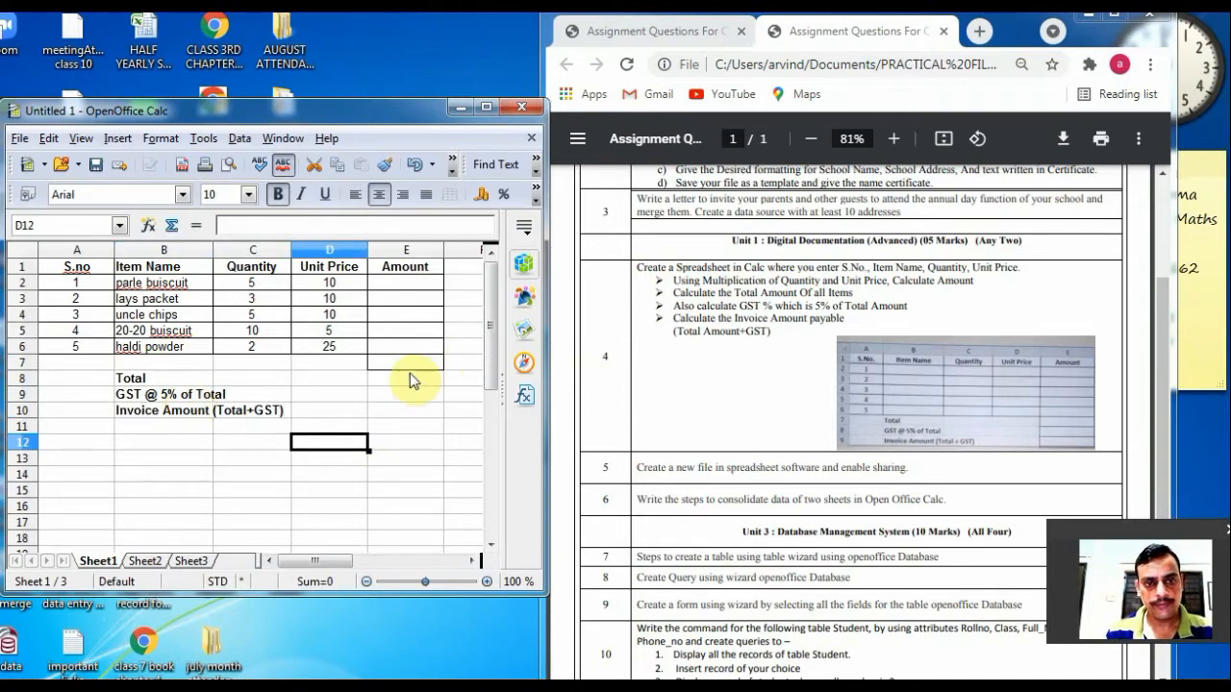
# Step: Enter the amount formula =C2*D2 in cell E2
pyautogui.click(399, 280)
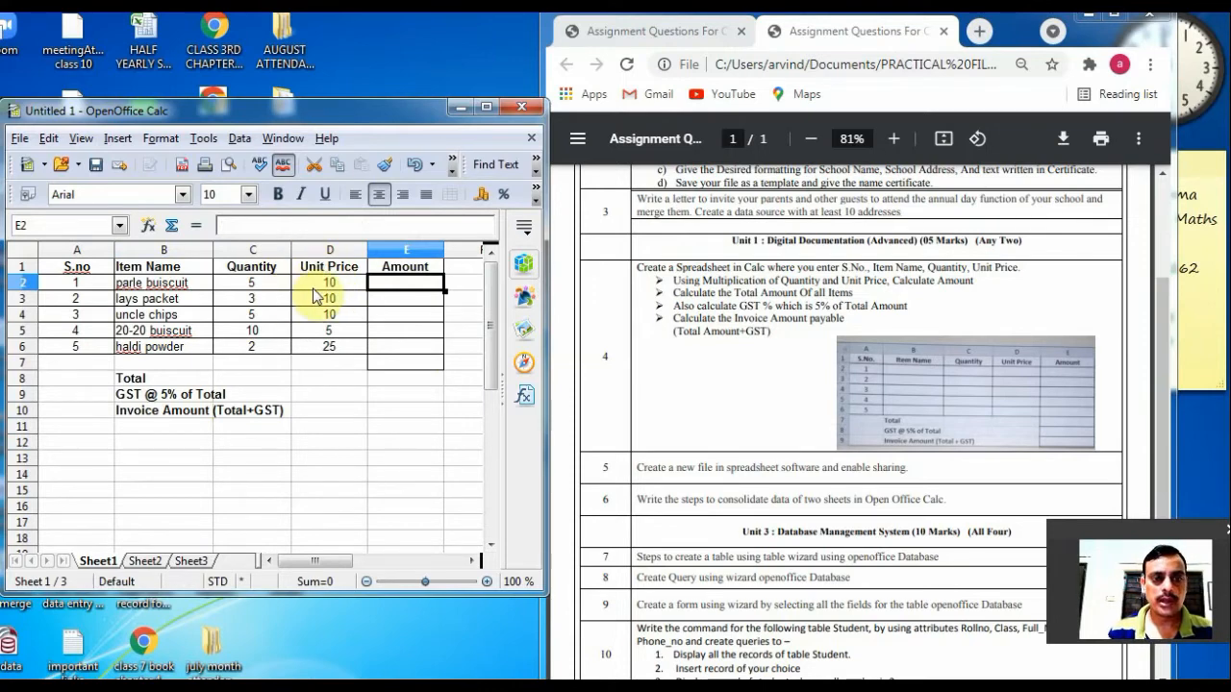
pyautogui.write('=')
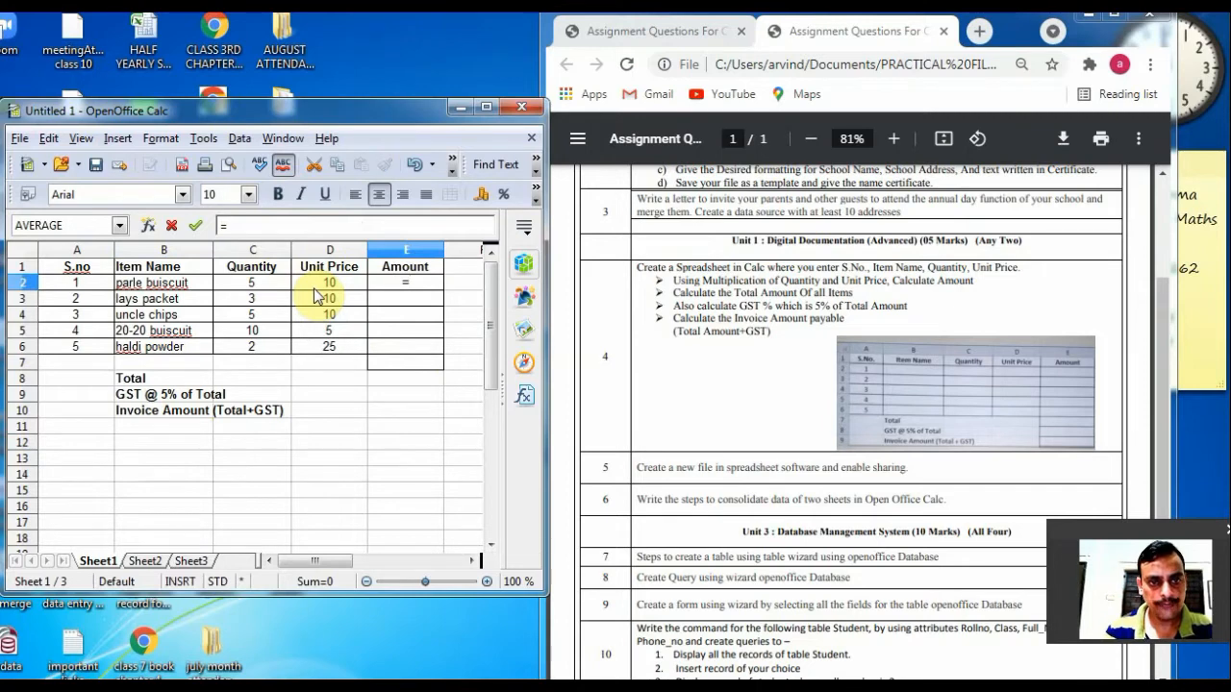
pyautogui.click(257, 284)
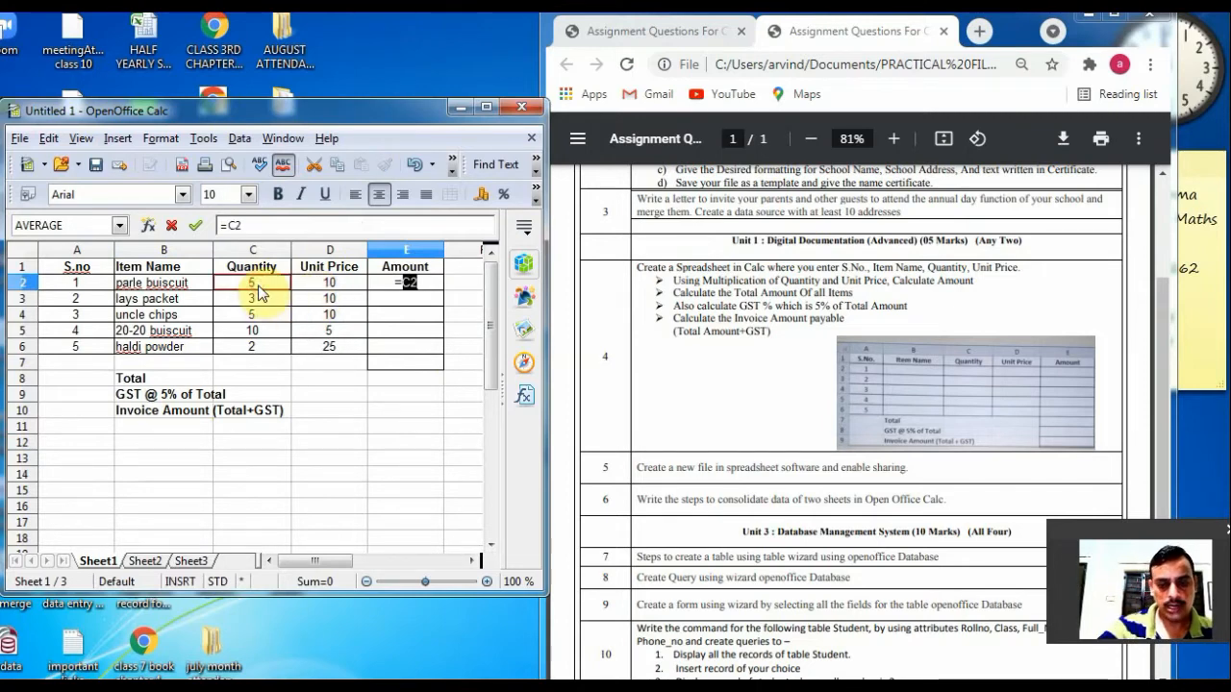
pyautogui.write('*')
pyautogui.click(327, 286)
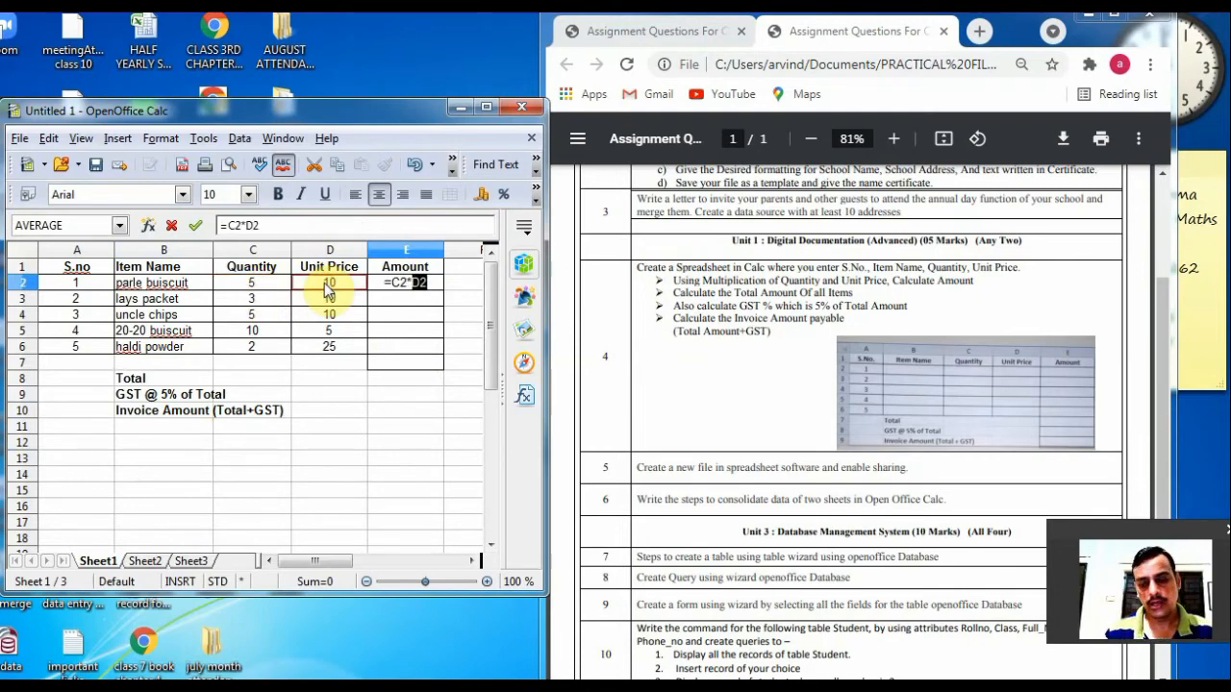
pyautogui.press('Return')
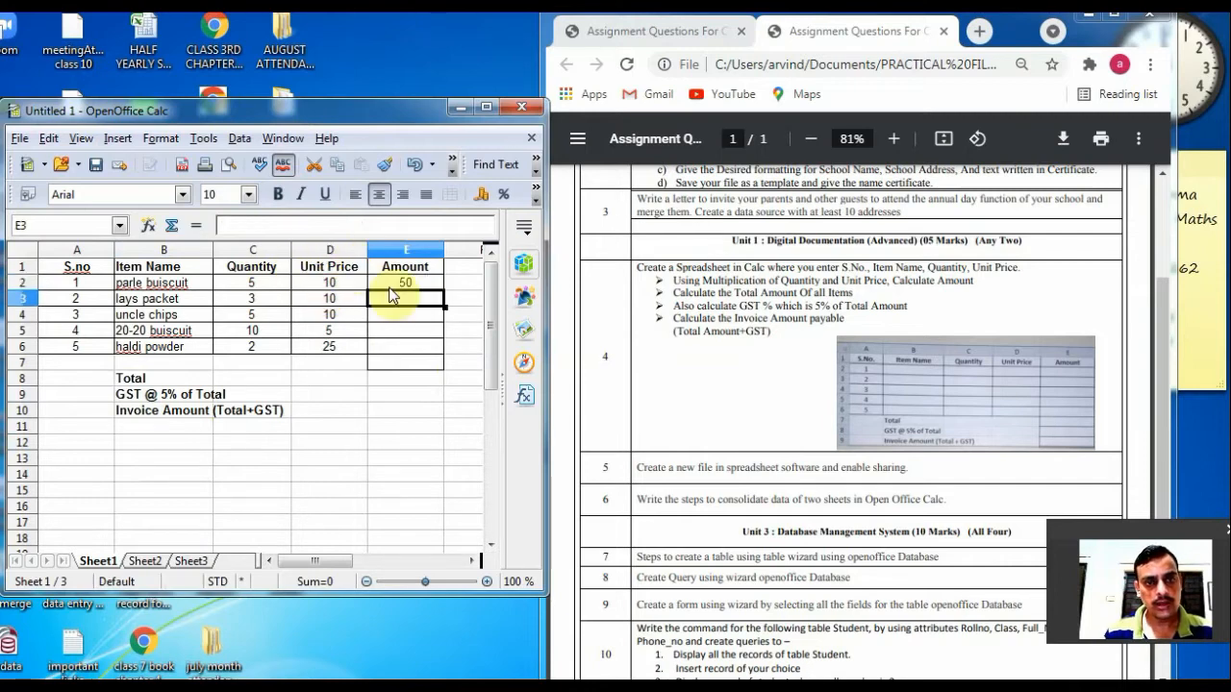
# Step: Fill the amount formula down to E6, giving 50, 30, 50, 50 and 50
pyautogui.click(411, 283)
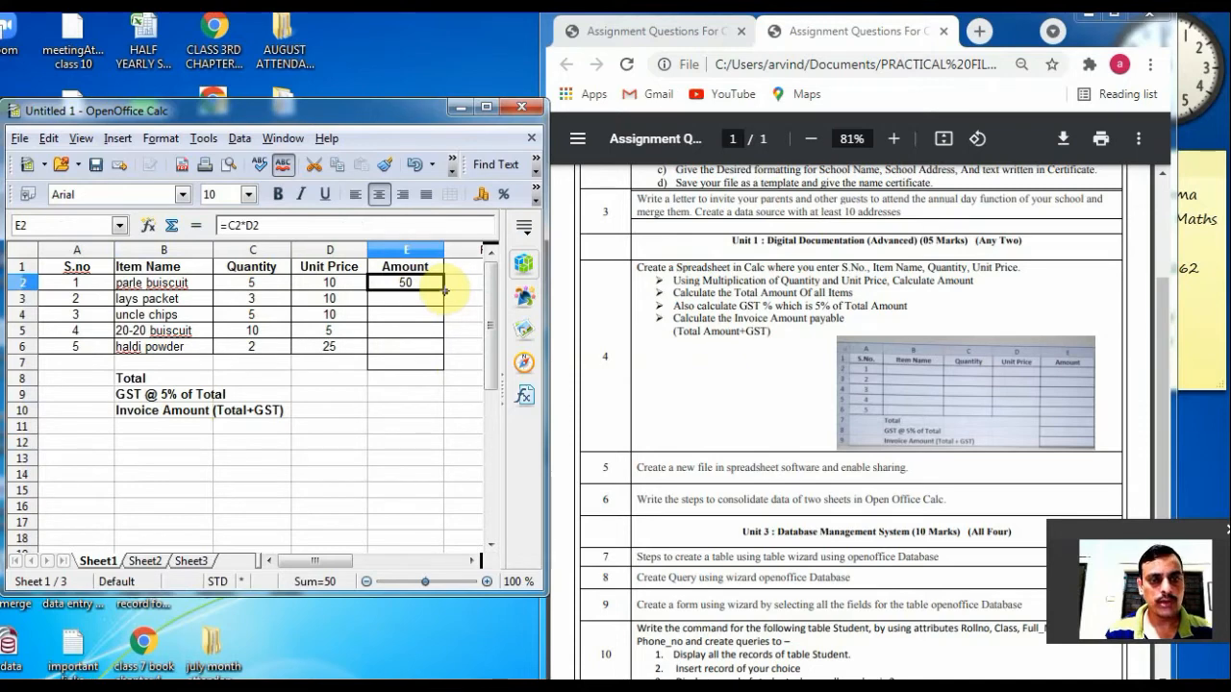
pyautogui.doubleClick(443, 288)
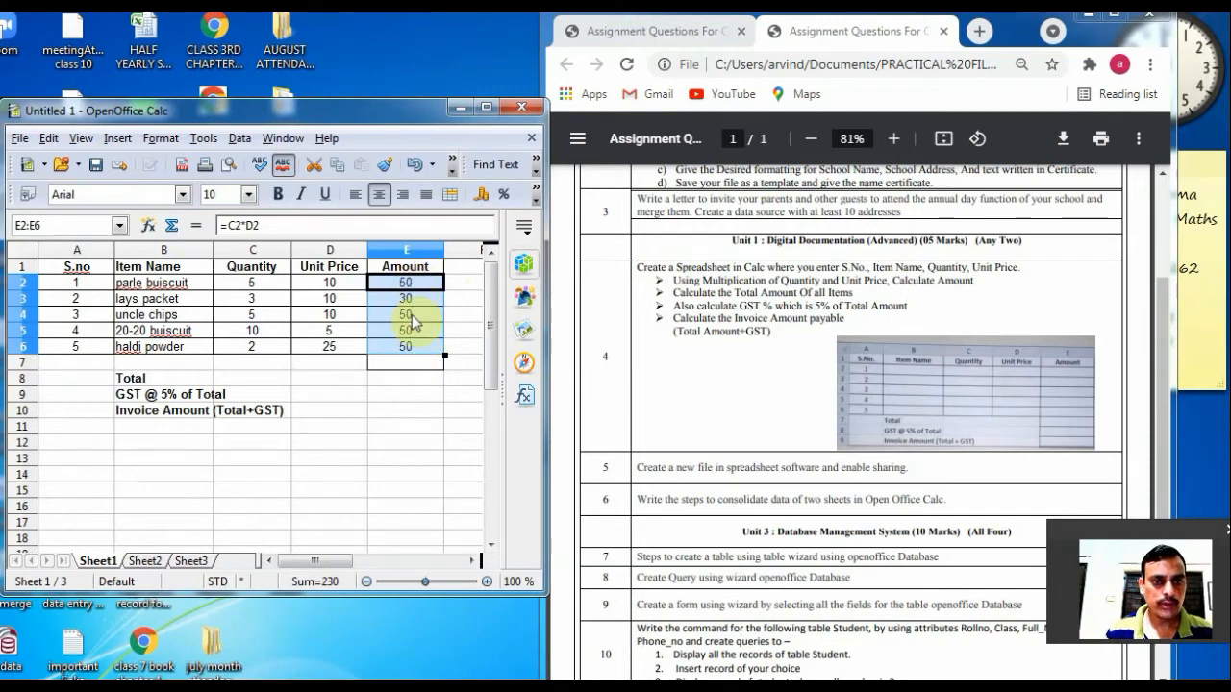
pyautogui.click(398, 365)
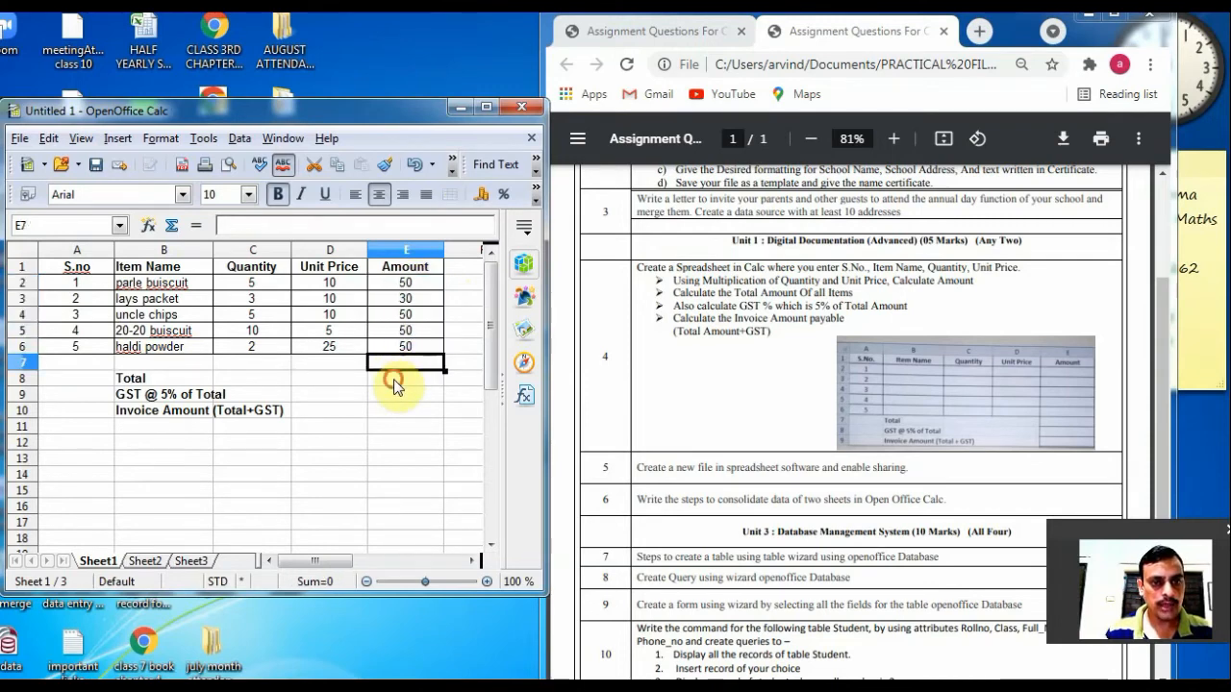
pyautogui.click(396, 383)
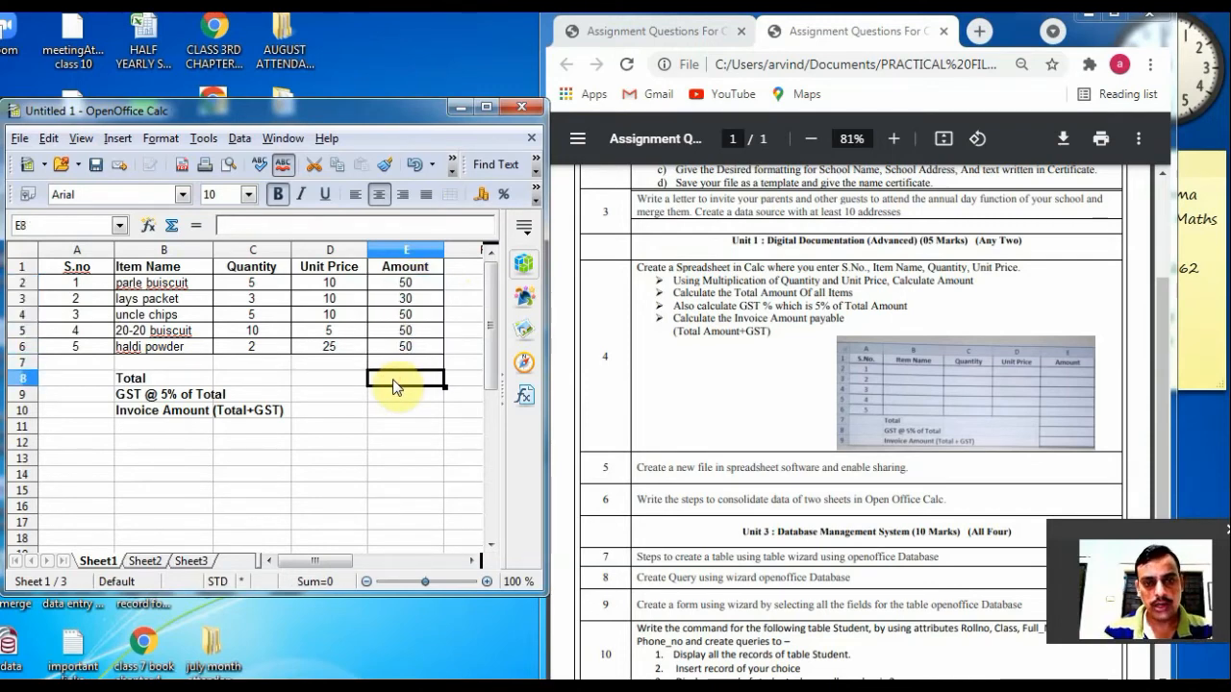
# Step: Enter =sum(E2:E6) in E8 so the Total shows 230
pyautogui.write('=')
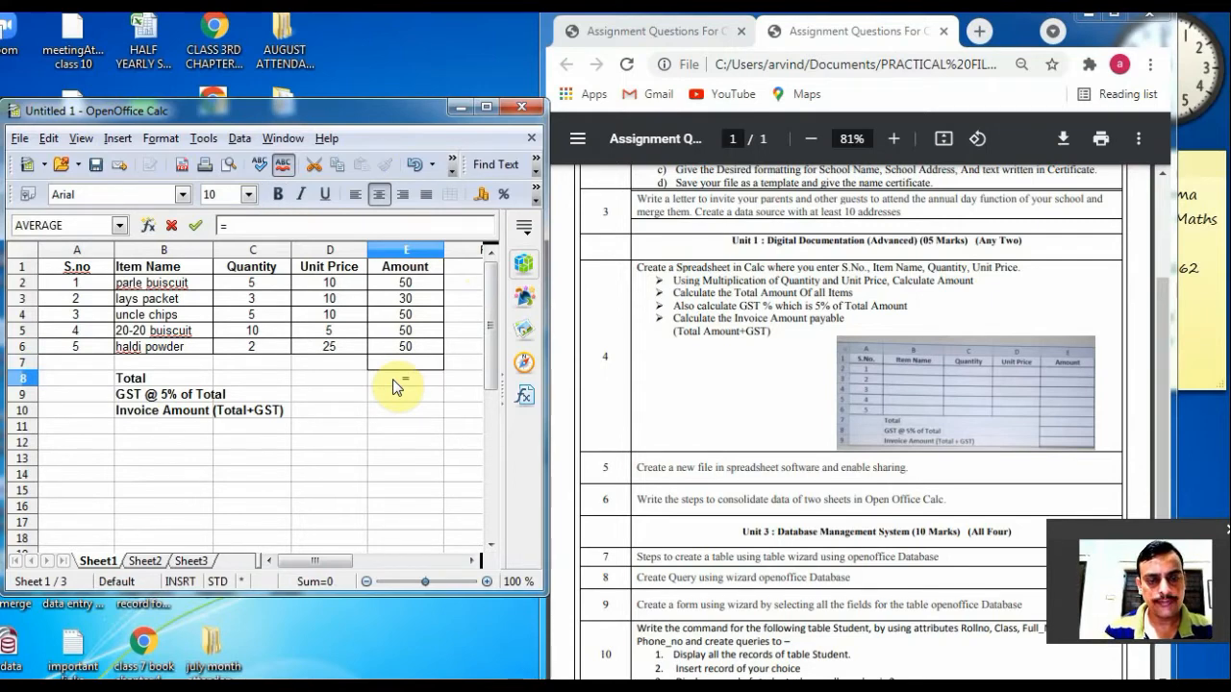
pyautogui.write('sum(')
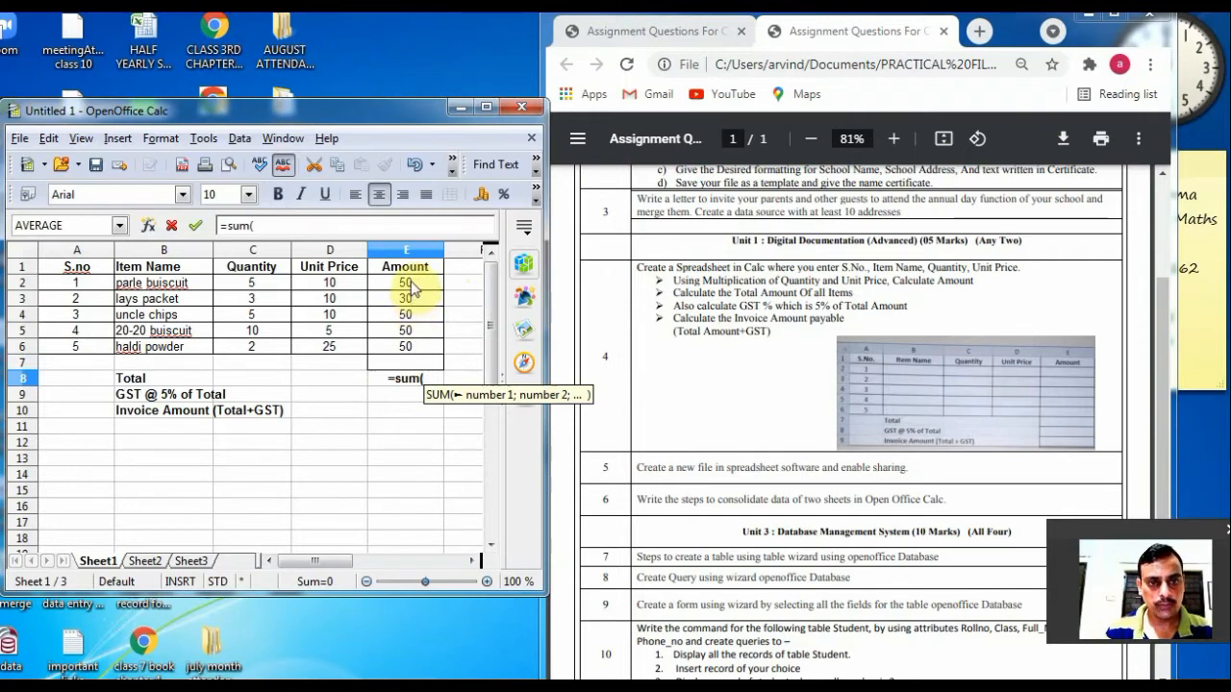
pyautogui.moveTo(411, 287); pyautogui.dragTo(406, 356)
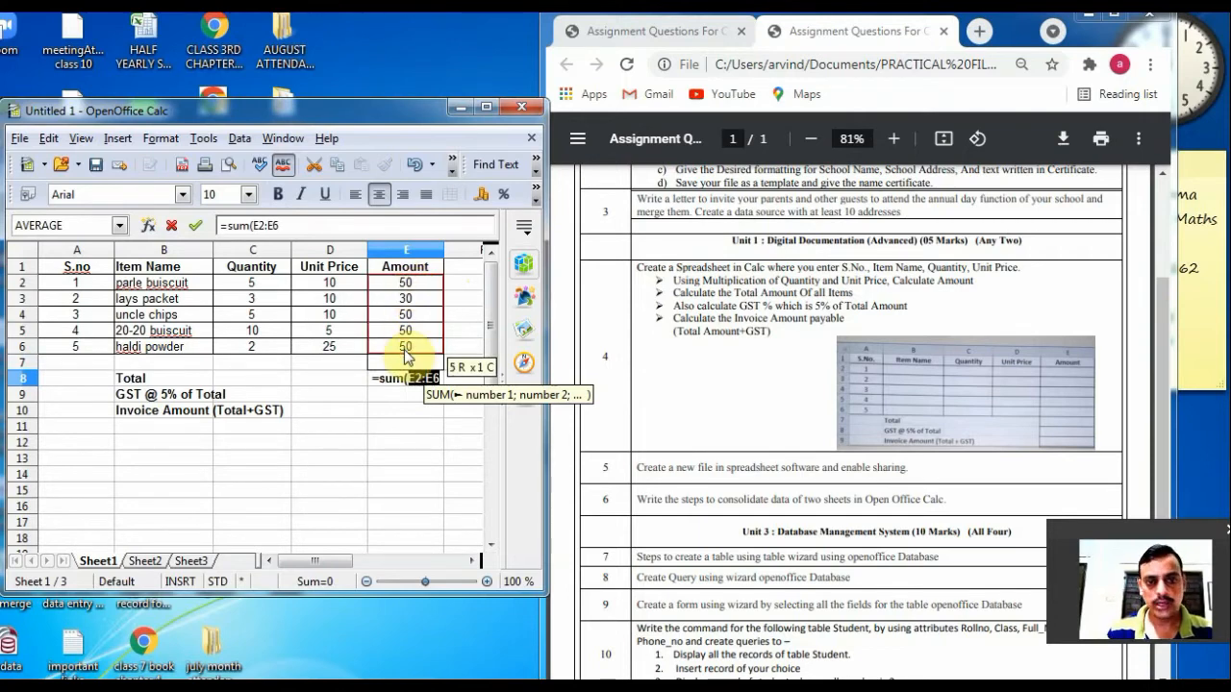
pyautogui.write(')')
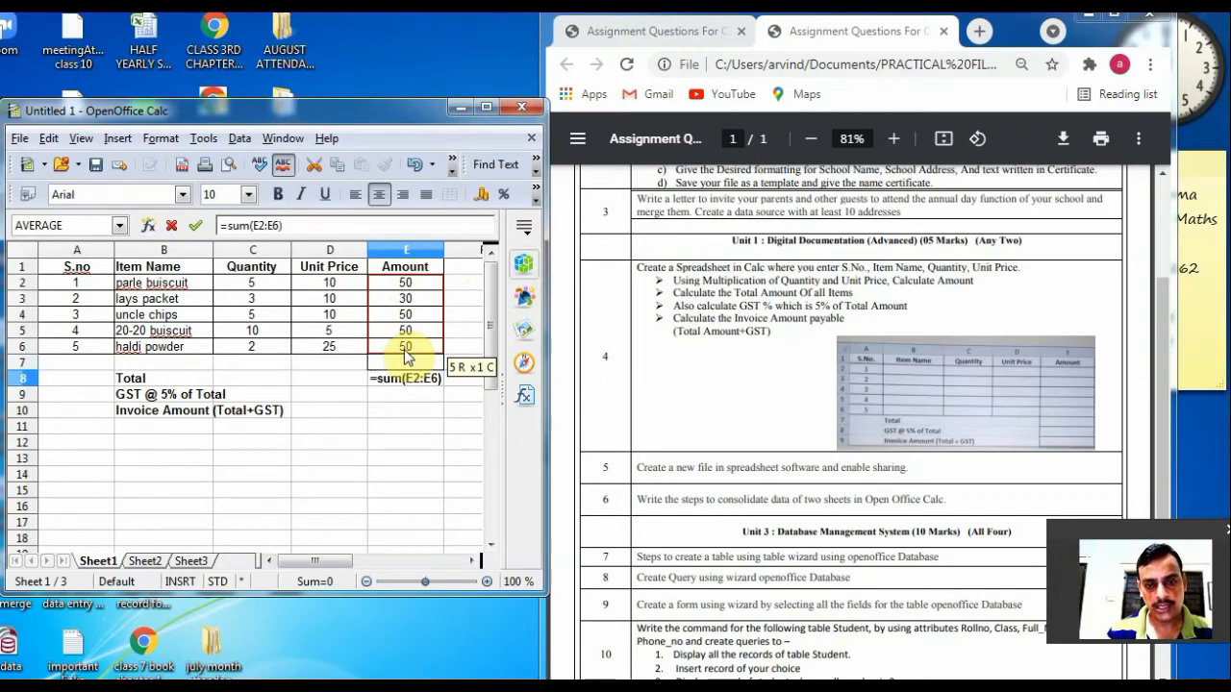
pyautogui.press('Return')
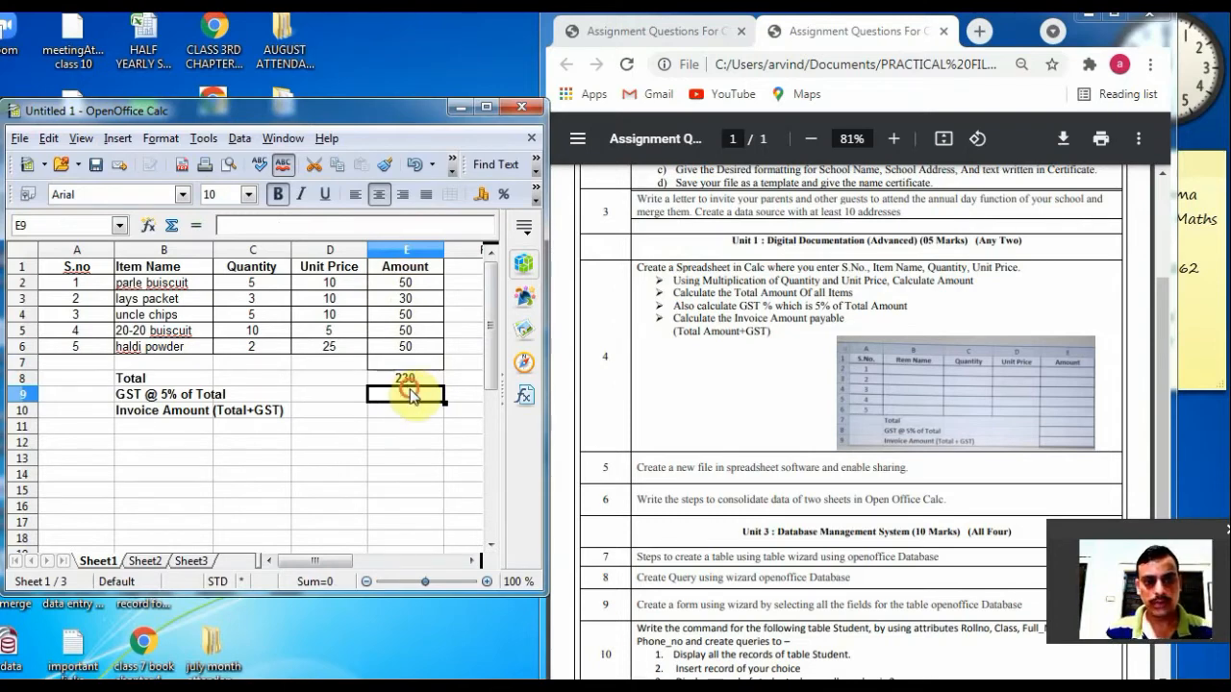
# Step: Enter =E8*5/100 in E9 for a GST of 11.5
pyautogui.write('=')
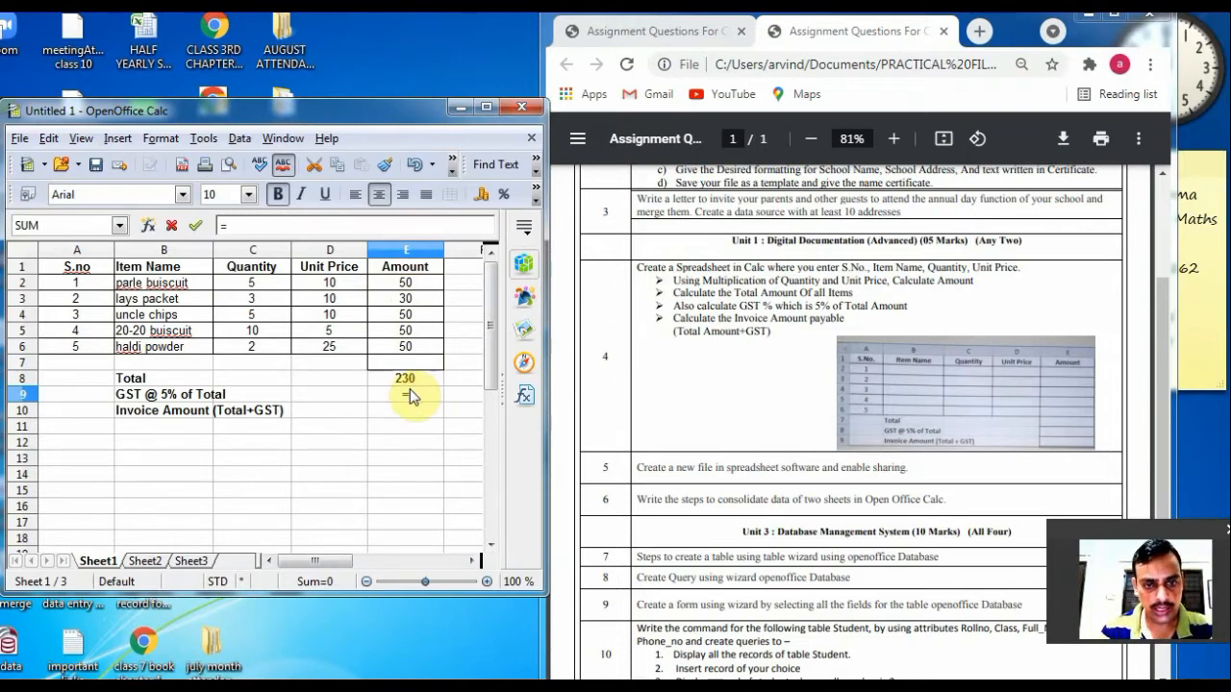
pyautogui.click(399, 378)
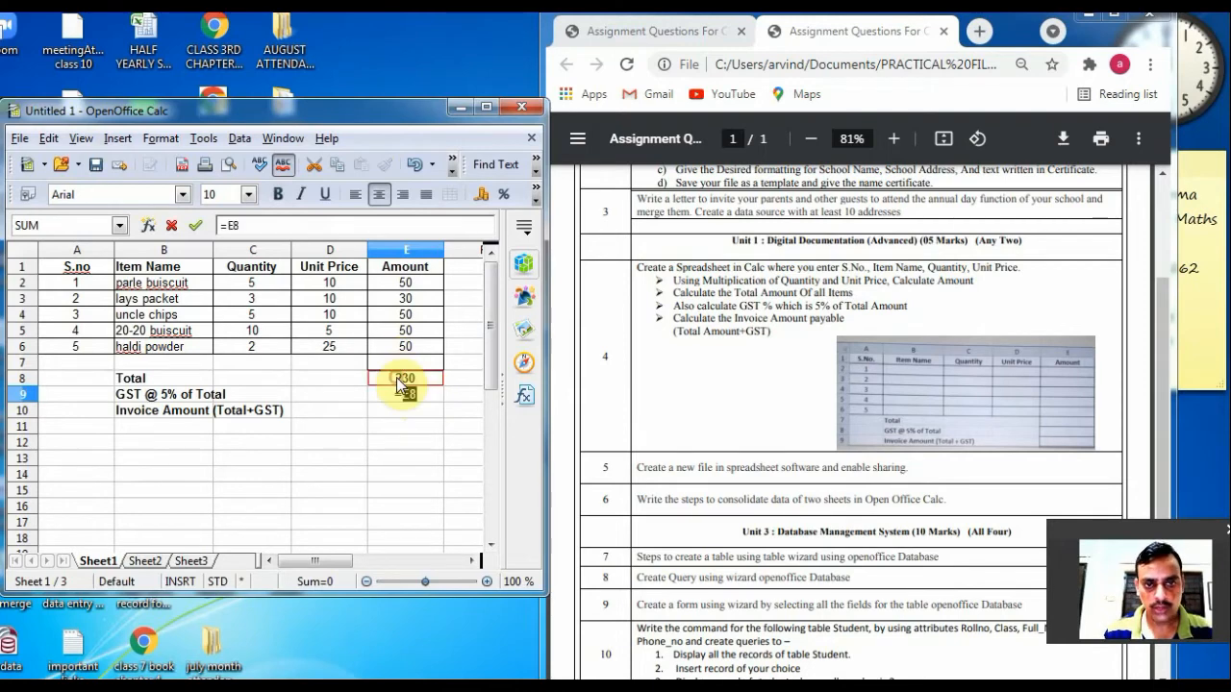
pyautogui.write('*')
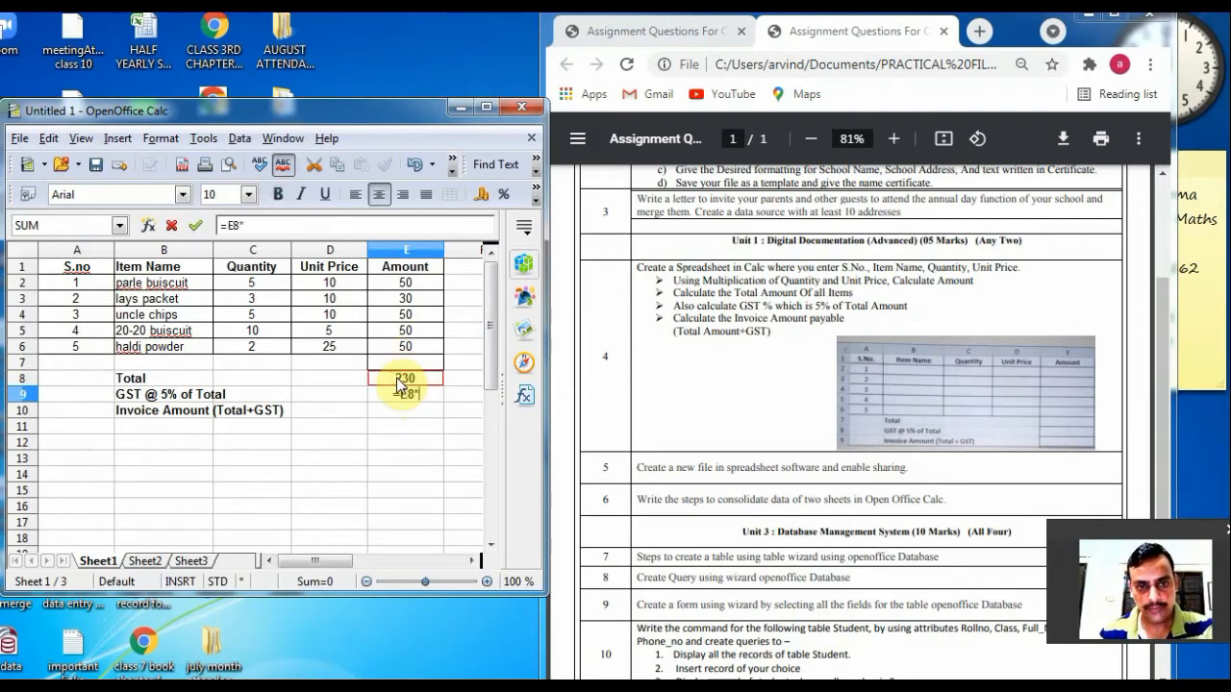
pyautogui.write('5')
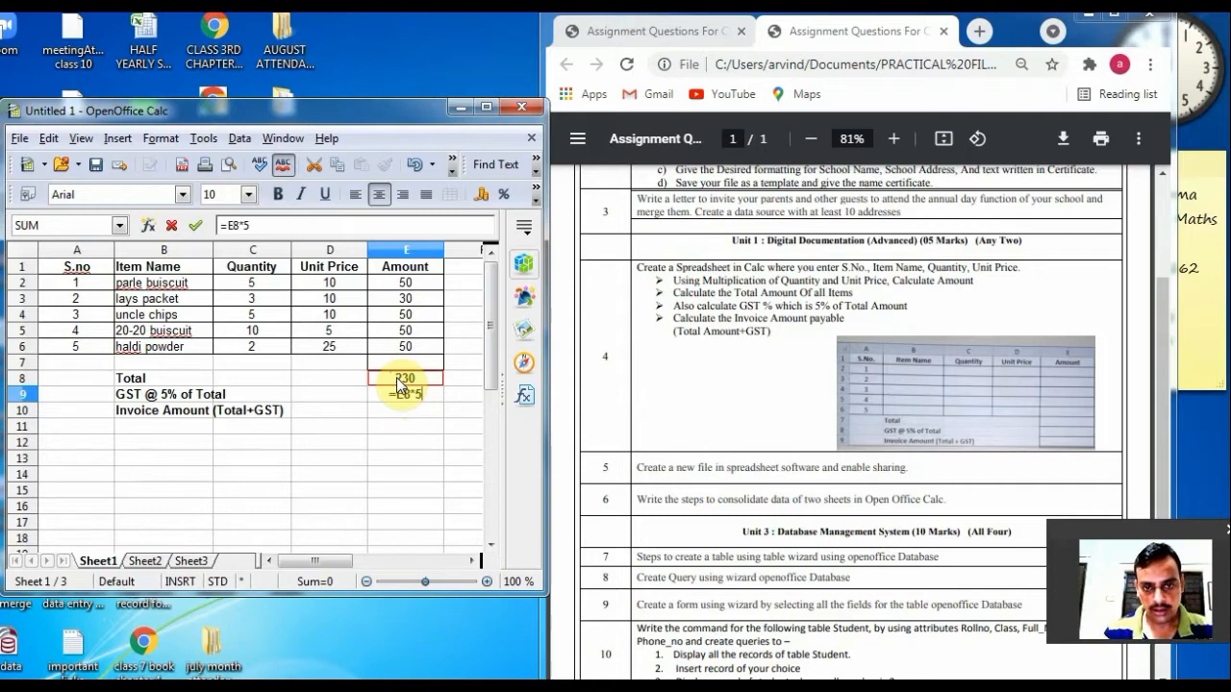
pyautogui.write('/')
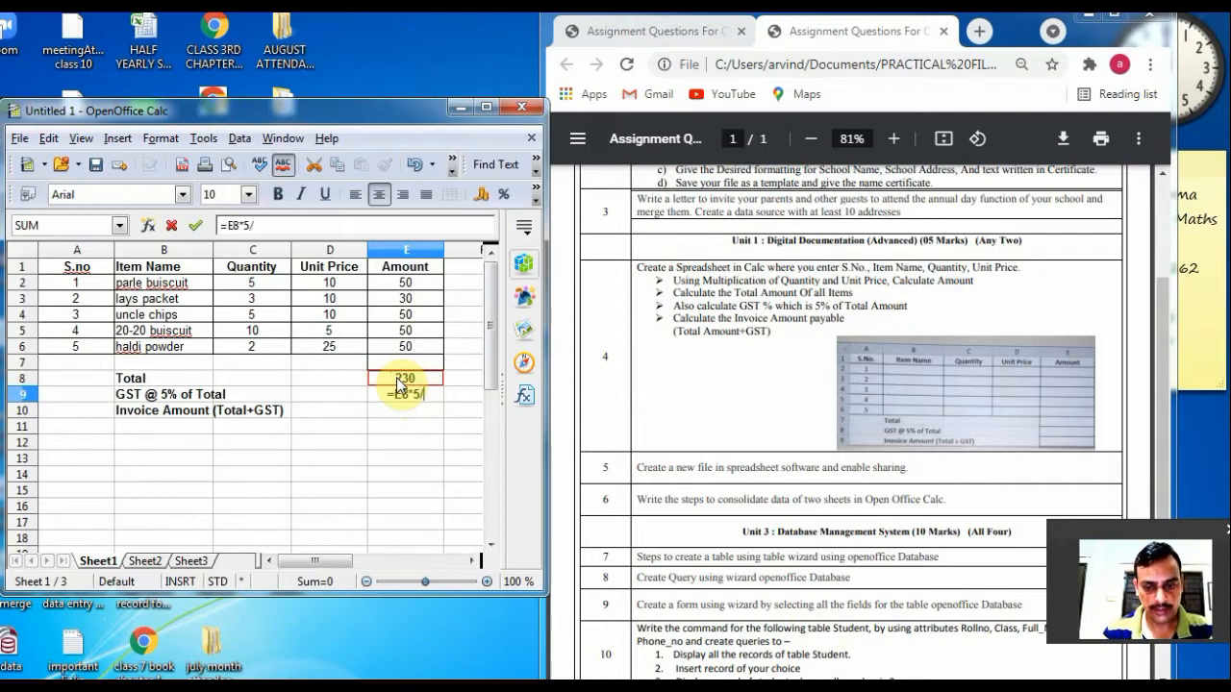
pyautogui.write('100')
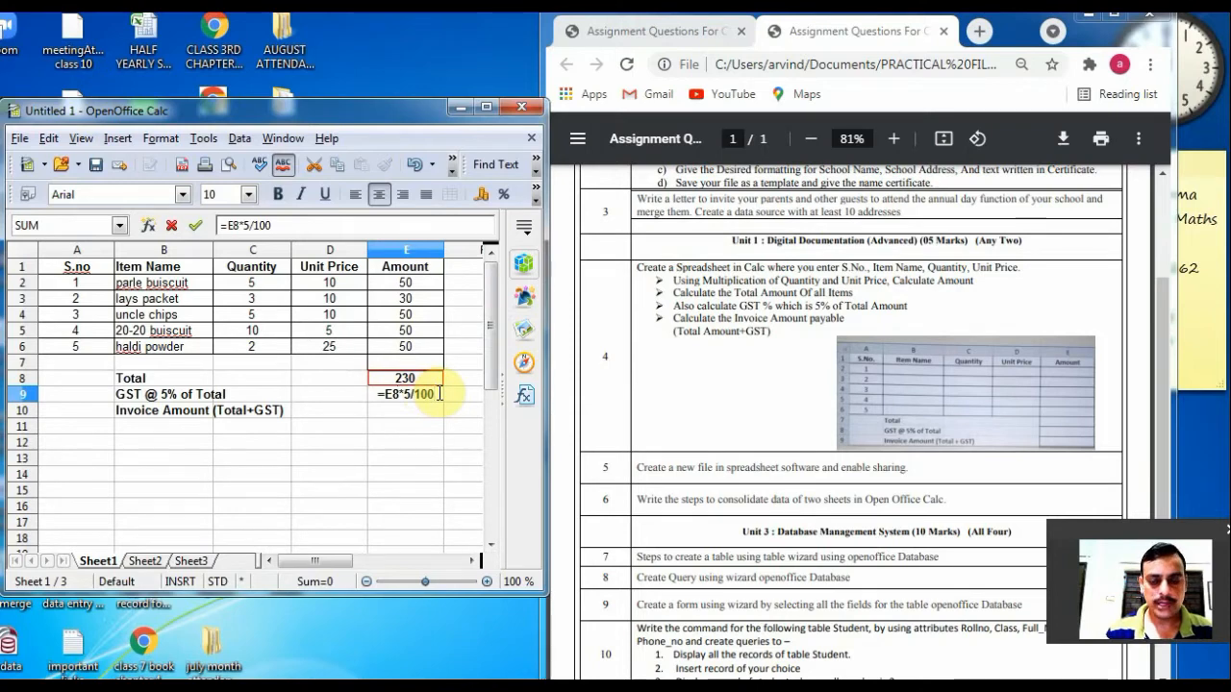
pyautogui.press('Return')
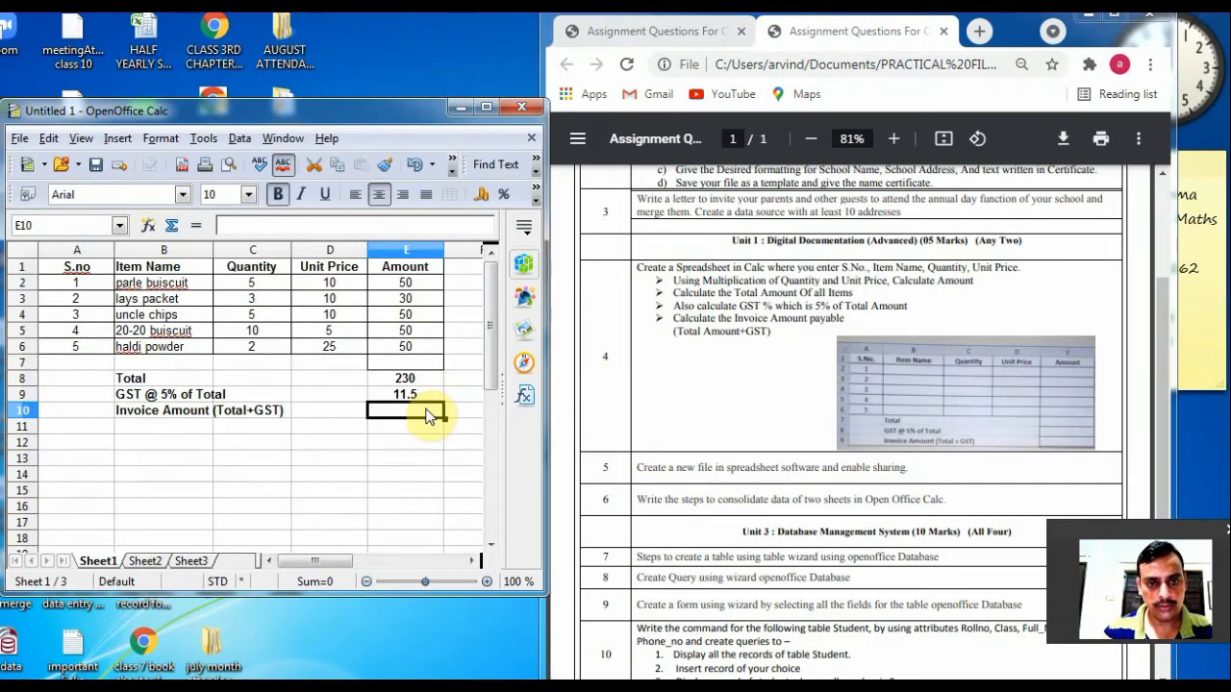
# Step: Enter =E8+E9 in E10 for an Invoice Amount of 241.5
pyautogui.write('=')
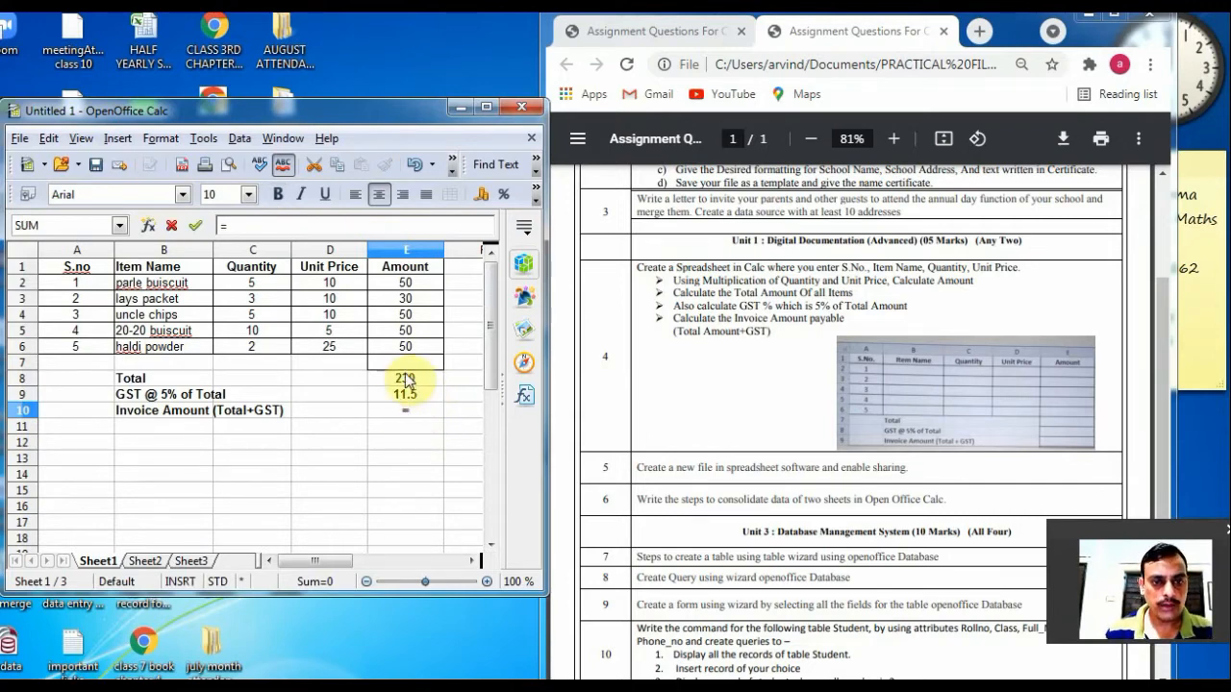
pyautogui.click(404, 379)
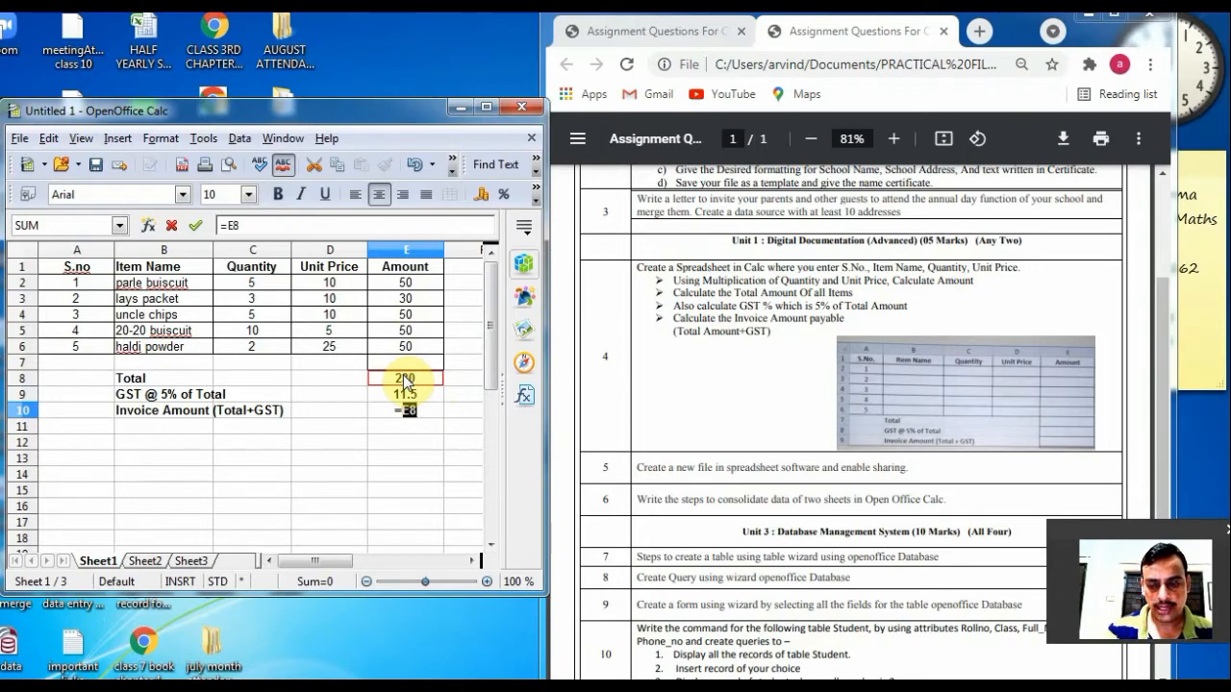
pyautogui.write('+')
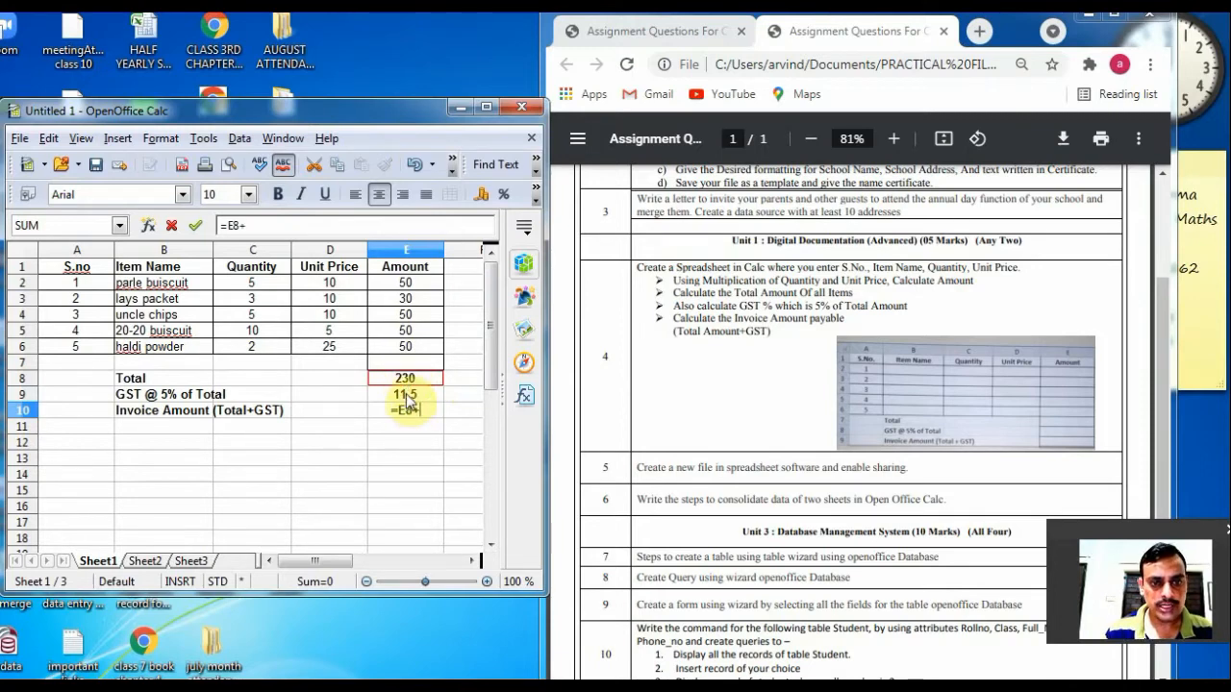
pyautogui.click(406, 396)
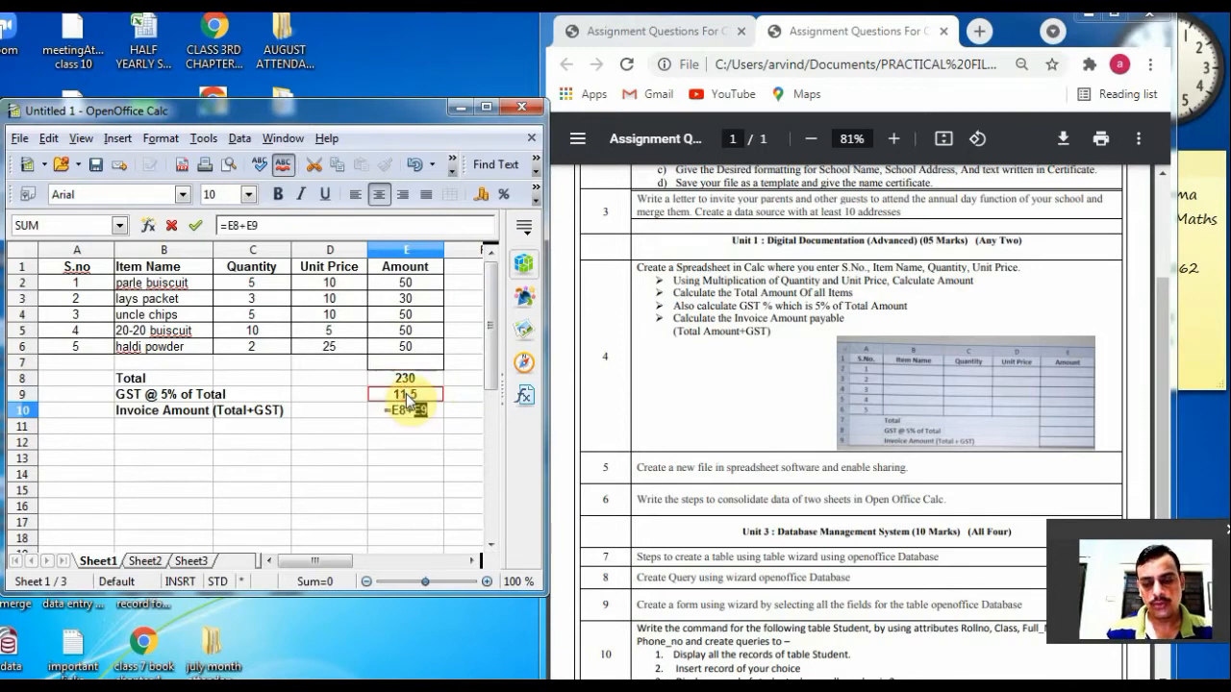
pyautogui.press('Return')
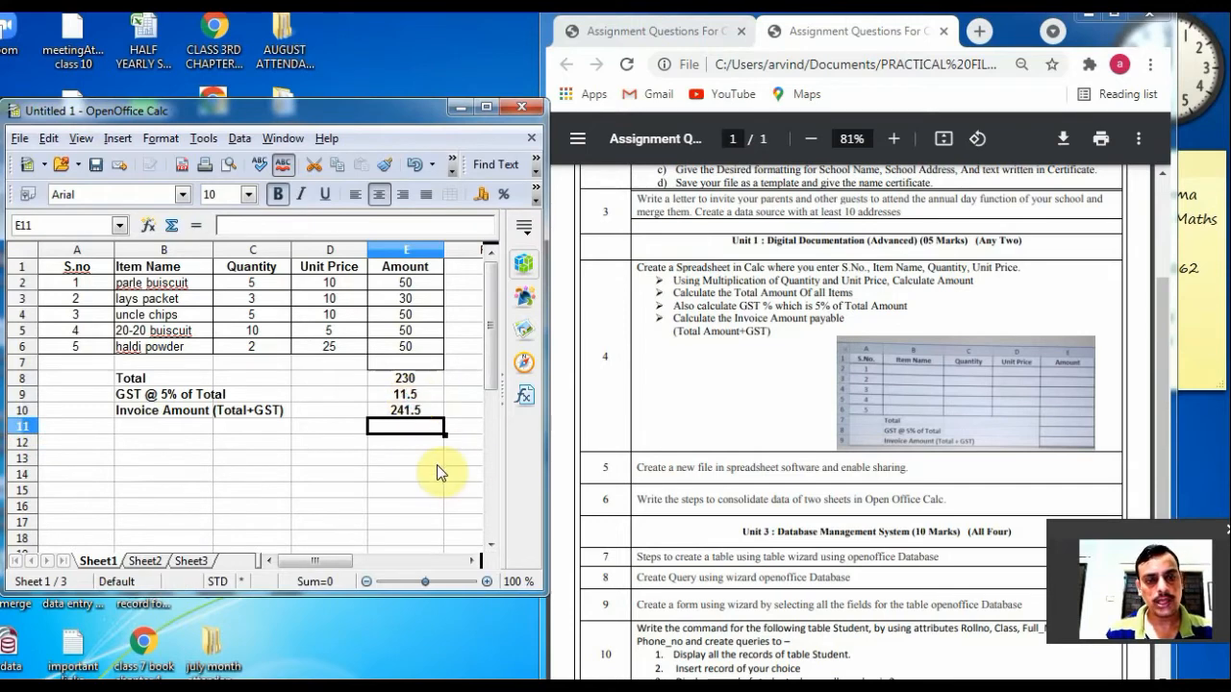
pyautogui.click(438, 465)
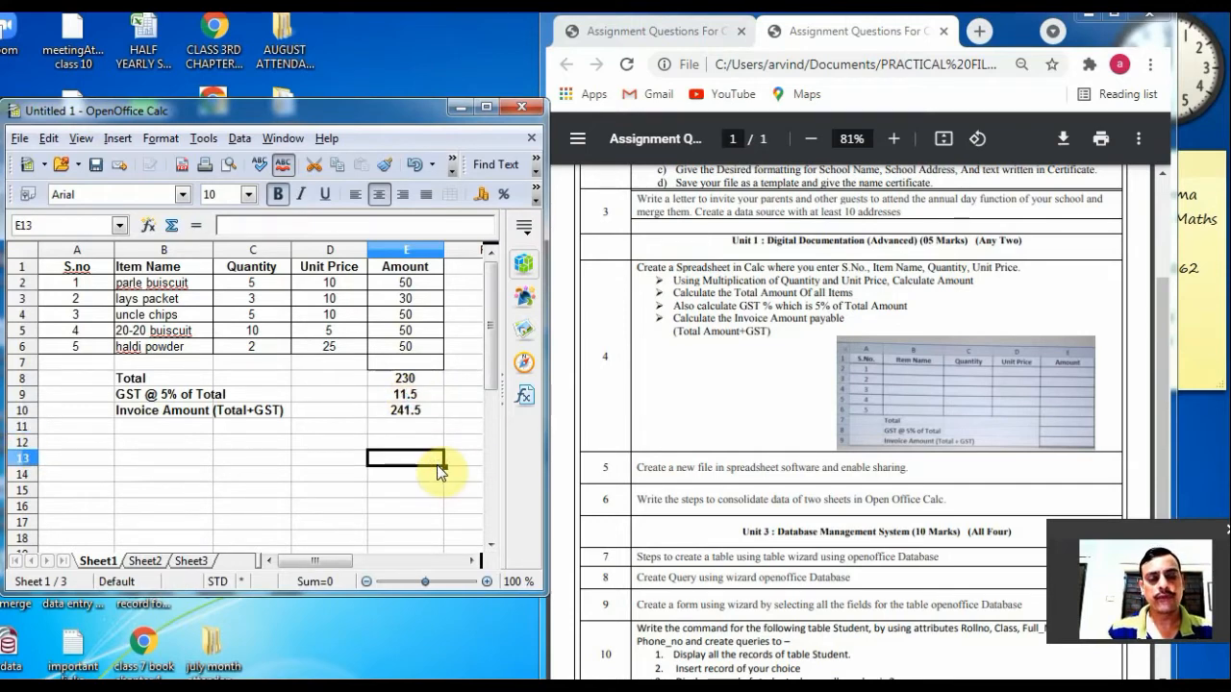
# Step: Set the invoice amount cell E10 to 13-point font size
pyautogui.click(406, 411)
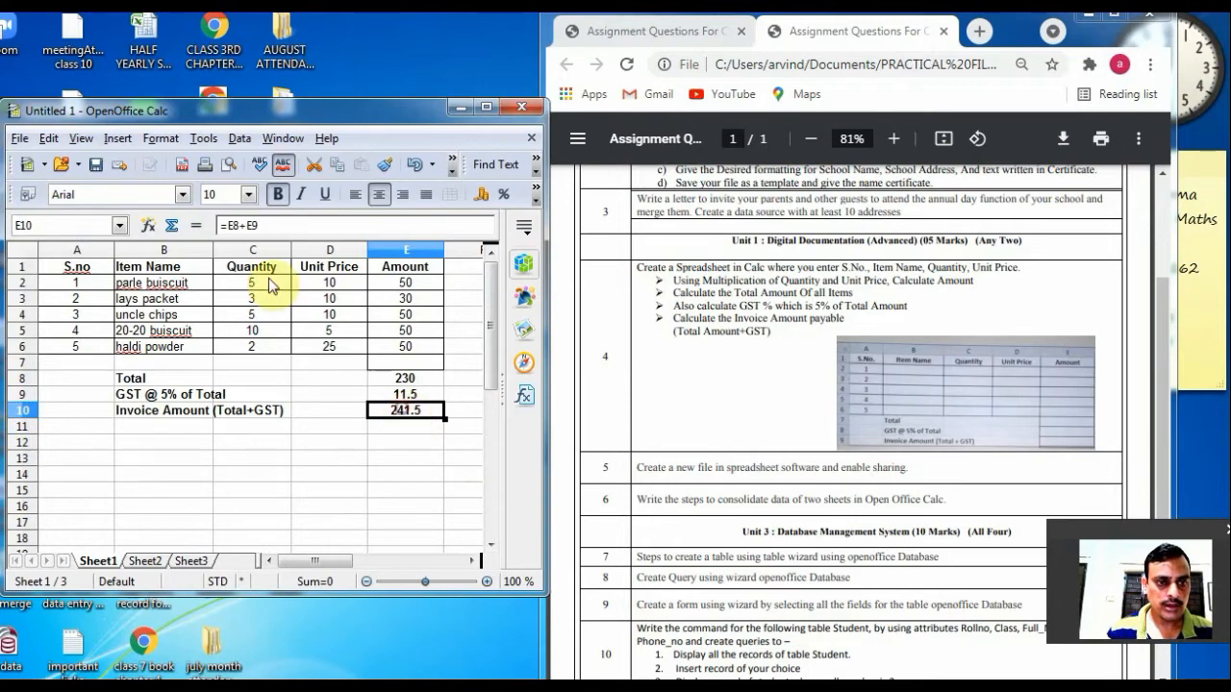
pyautogui.click(247, 195)
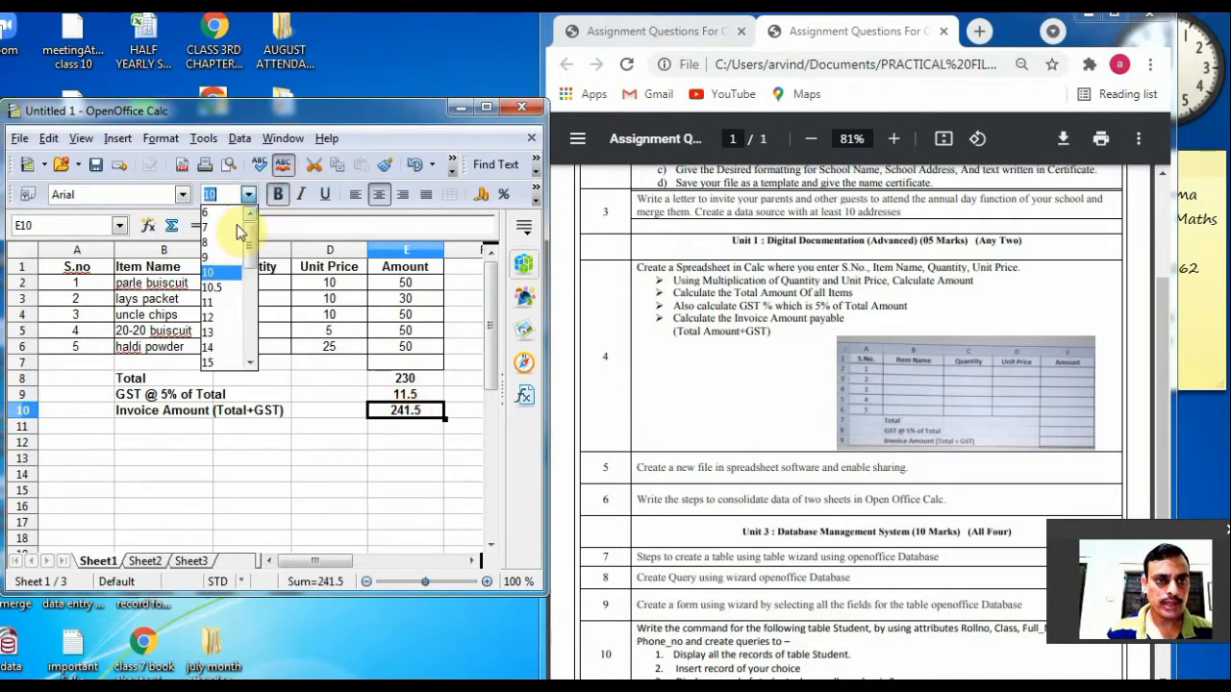
pyautogui.click(213, 332)
pyautogui.click(325, 449)
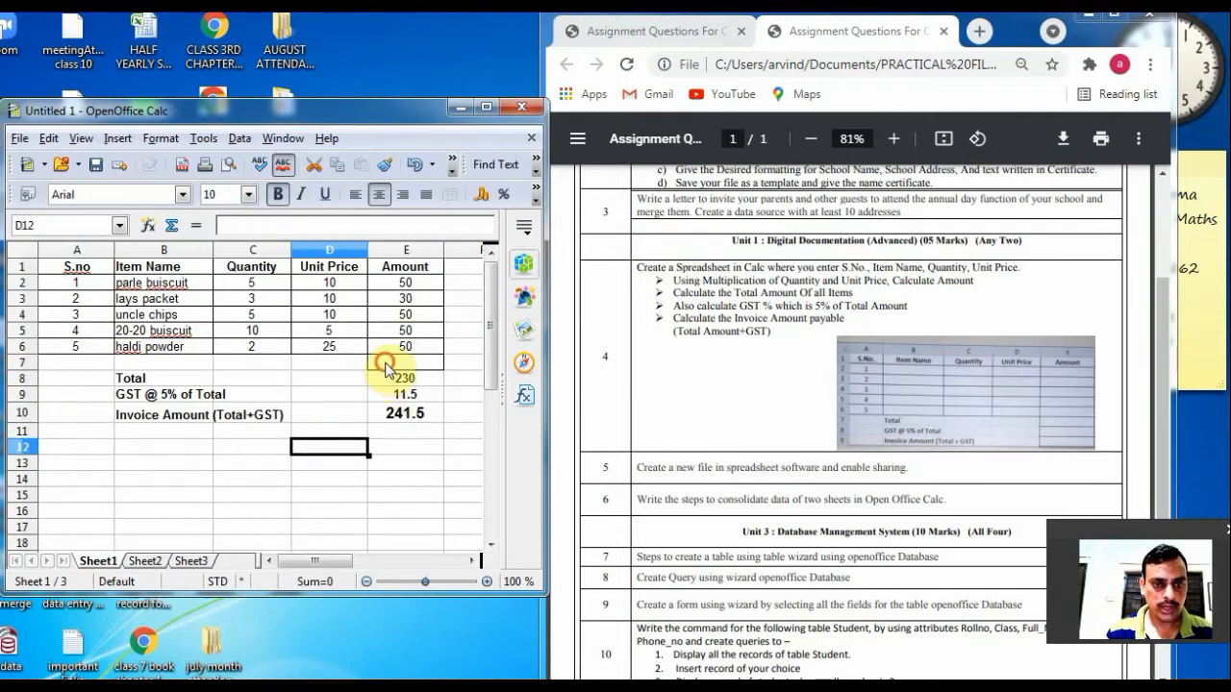
# Step: Apply all borders to the totals cells E7:E10
pyautogui.moveTo(385, 364); pyautogui.dragTo(396, 429)
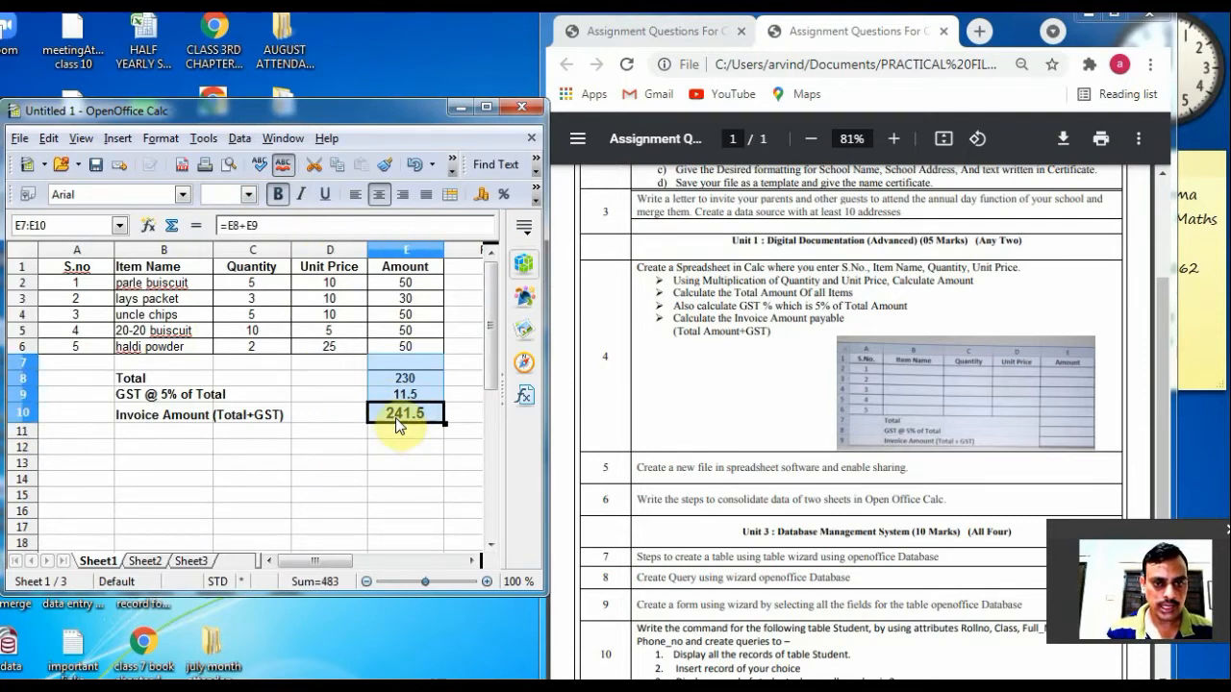
pyautogui.click(486, 107)
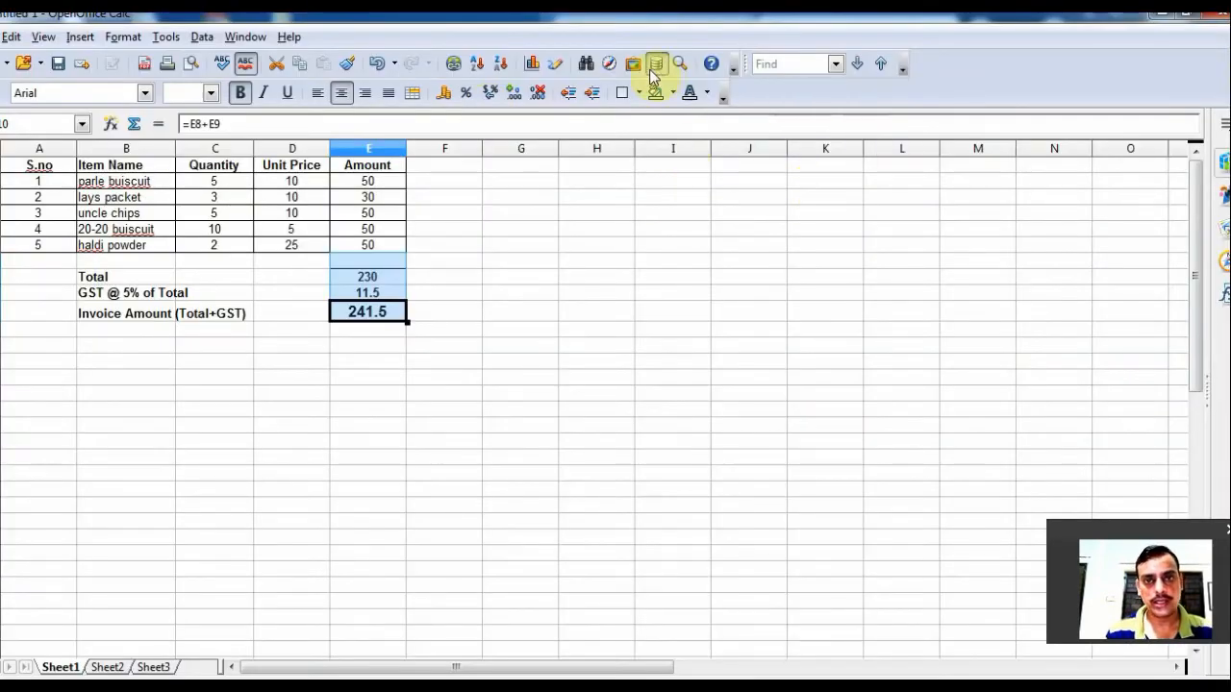
pyautogui.click(637, 93)
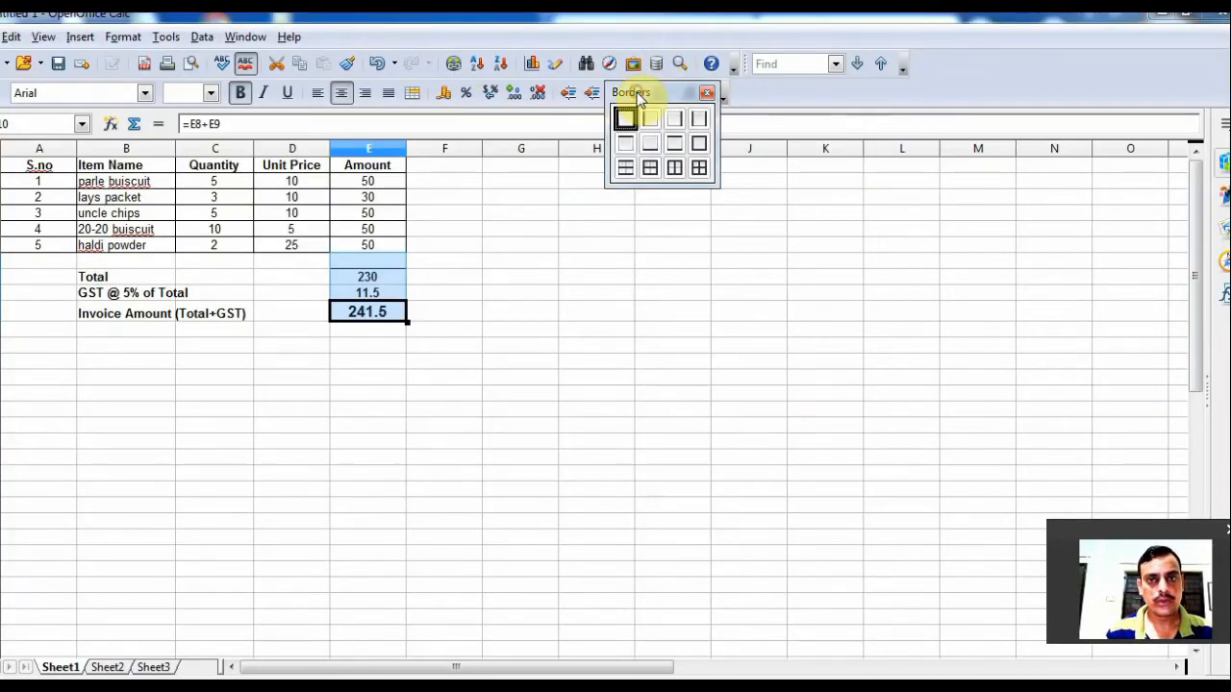
pyautogui.click(696, 168)
pyautogui.click(824, 261)
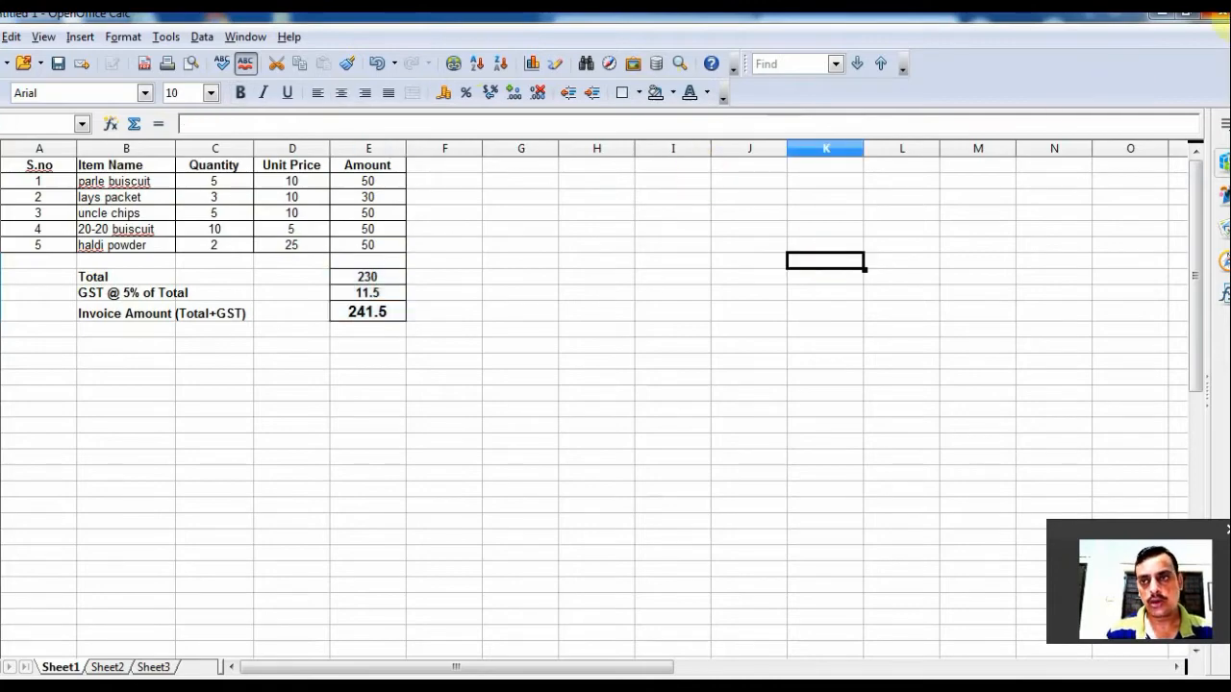
pyautogui.click(1190, 14)
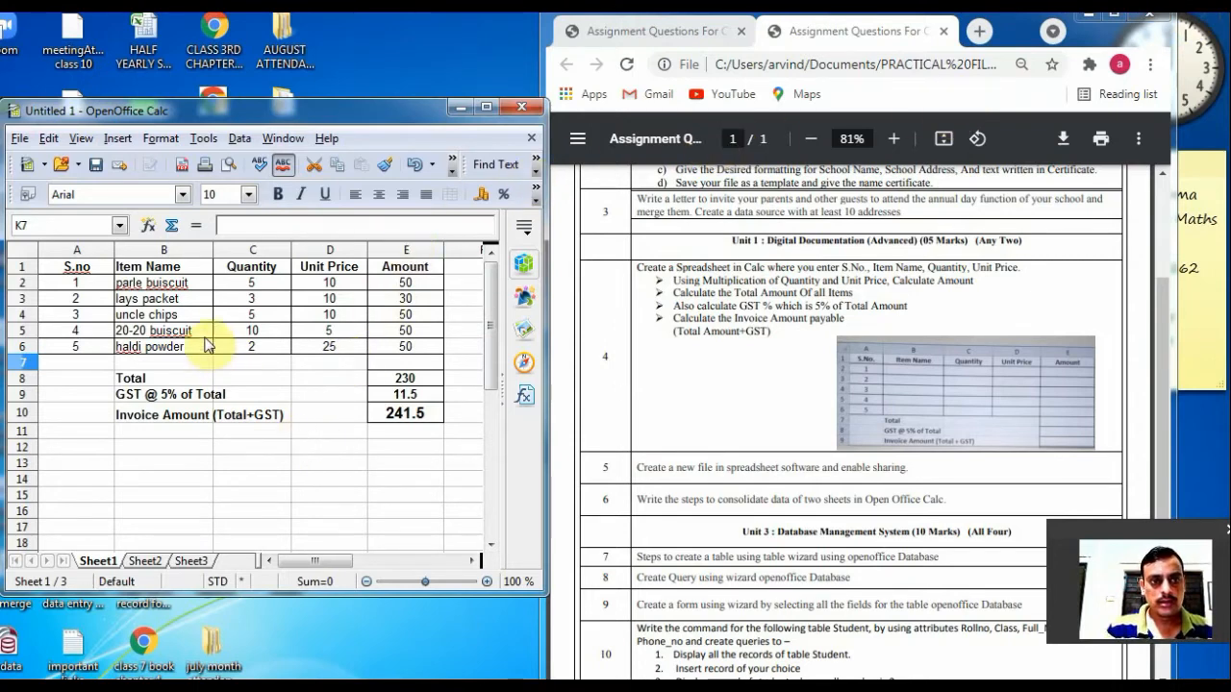
# Step: Save the spreadsheet as 'my file.ods'
pyautogui.click(95, 167)
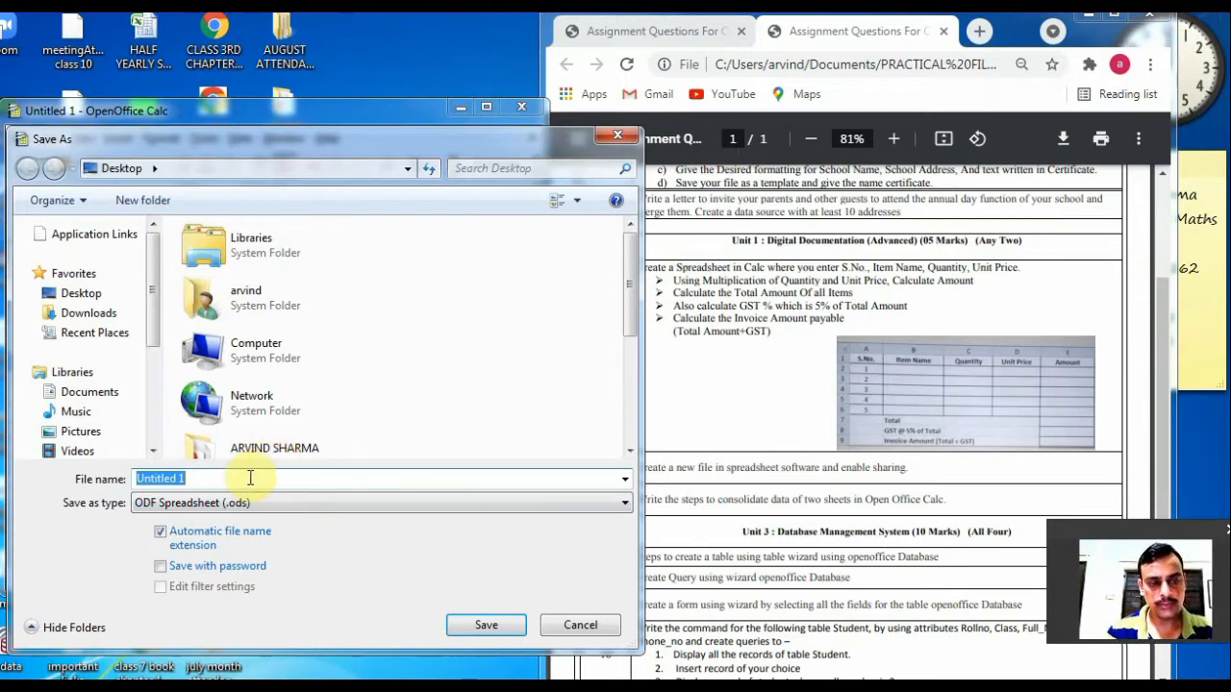
pyautogui.write('my file')
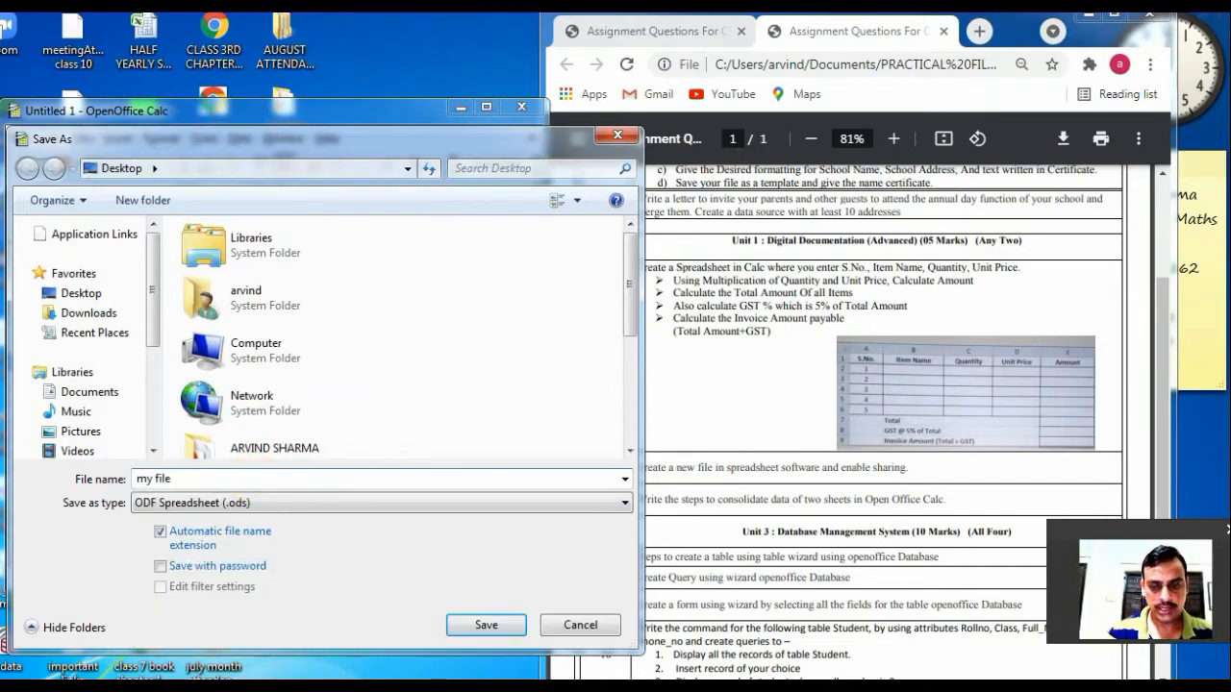
pyautogui.press('Return')
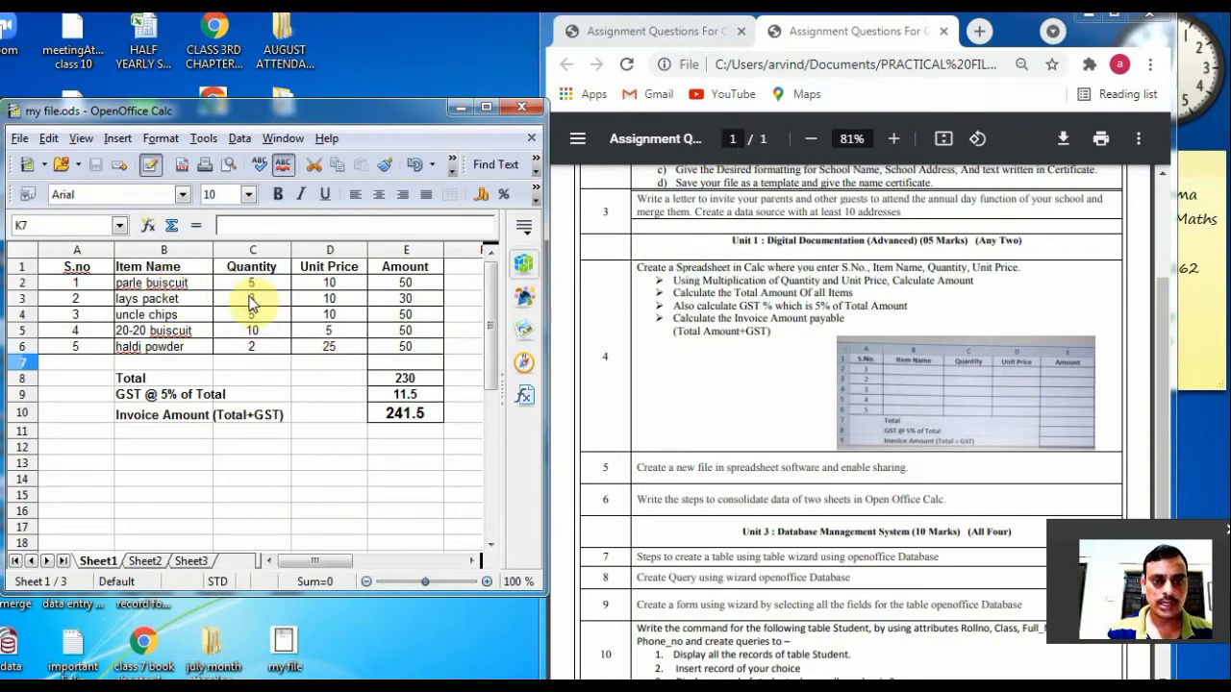
pyautogui.doubleClick(404, 380)
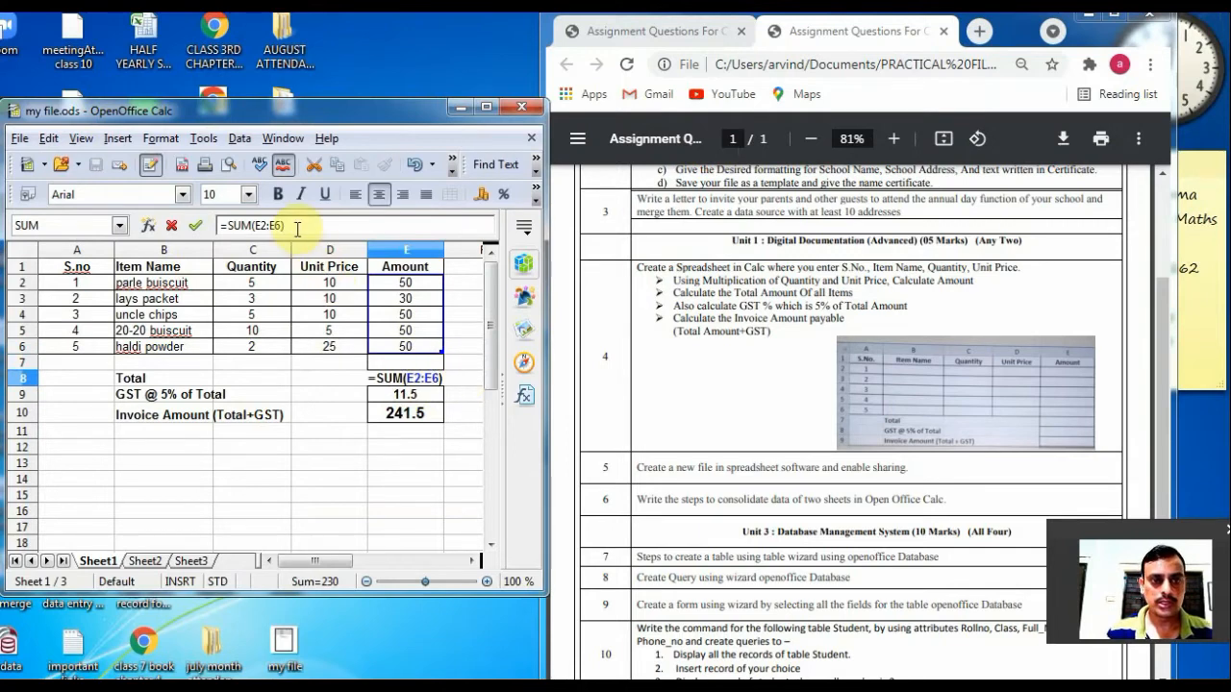
pyautogui.moveTo(291, 225); pyautogui.dragTo(218, 225)
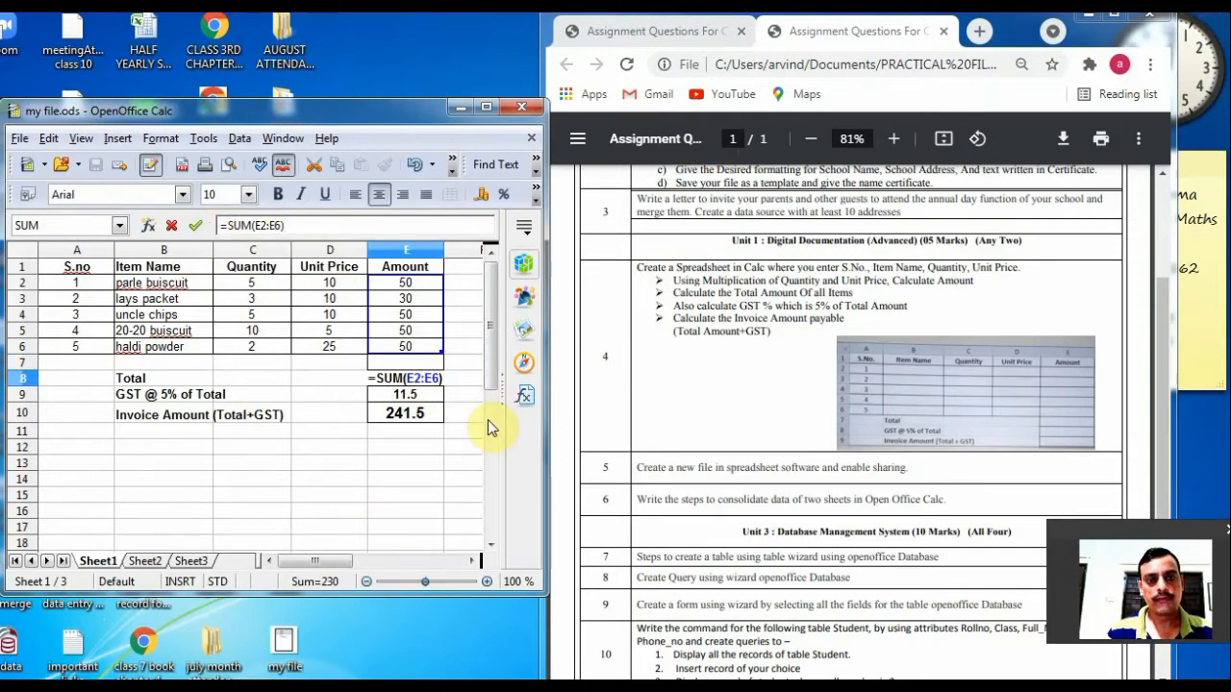
pyautogui.click(428, 416)
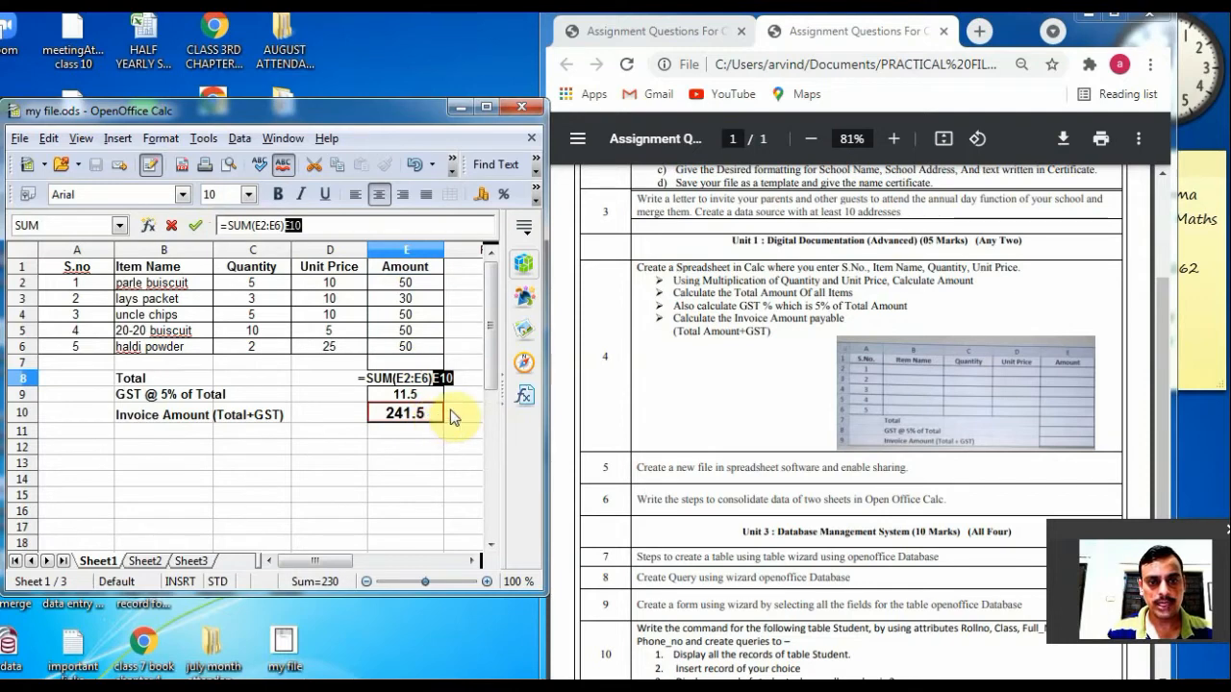
pyautogui.press('Escape')
pyautogui.click(462, 432)
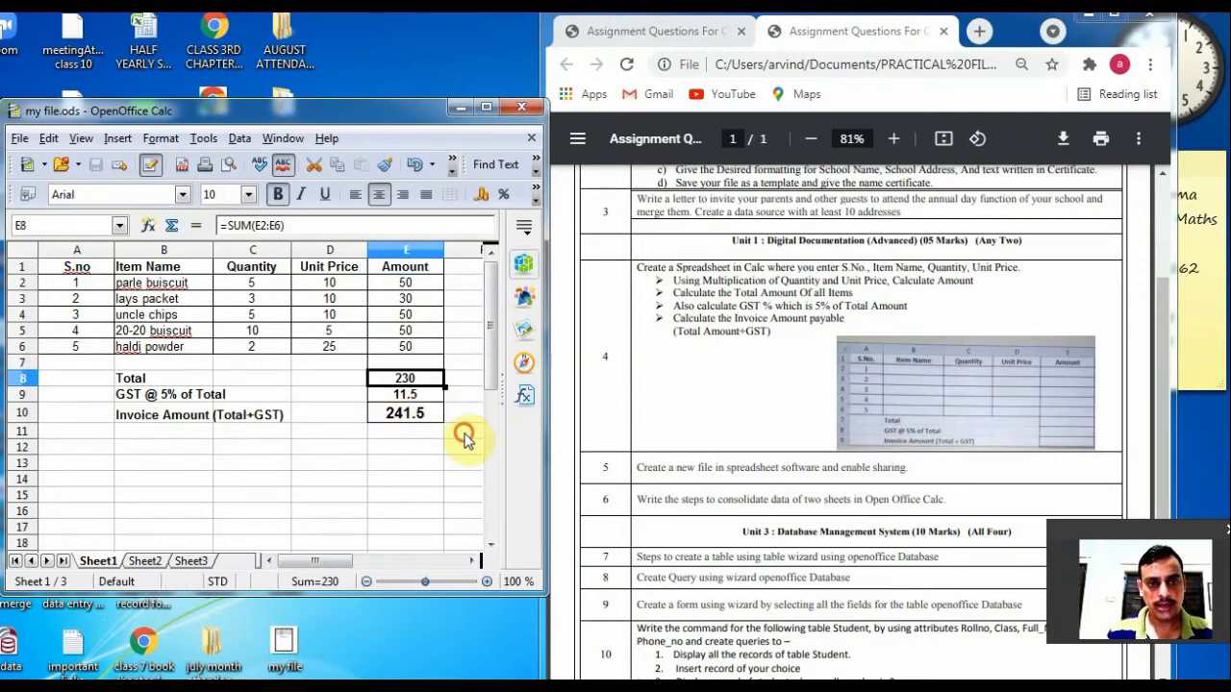
pyautogui.doubleClick(414, 396)
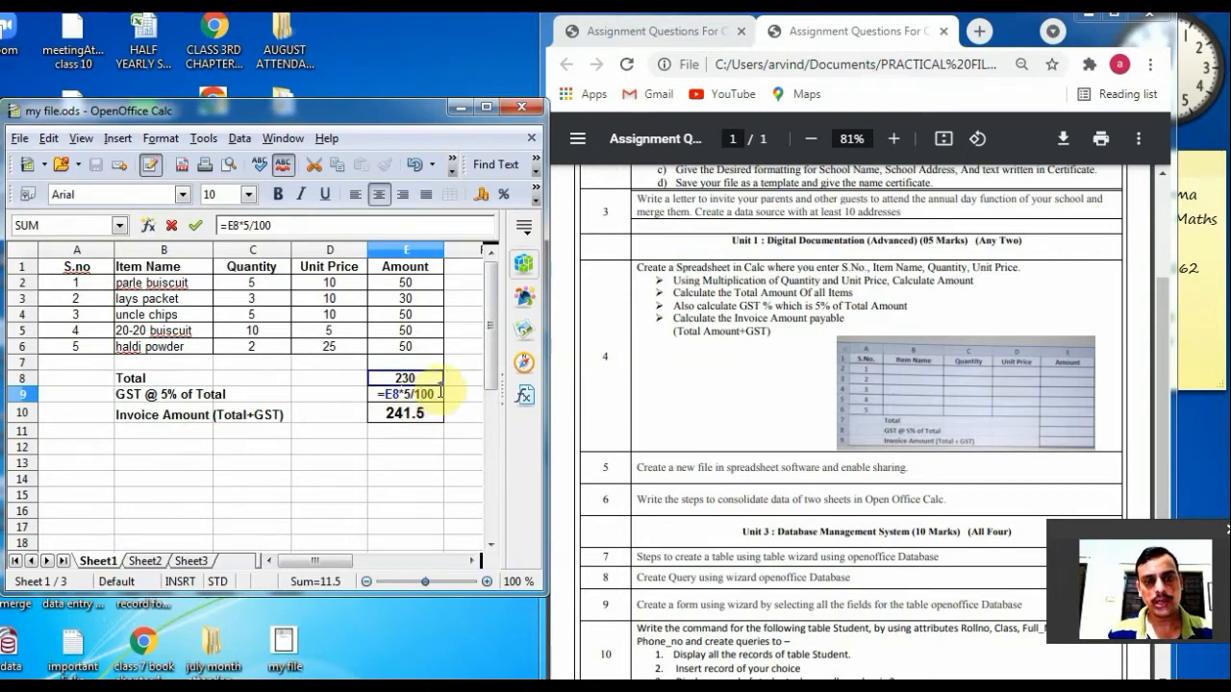
pyautogui.click(472, 432)
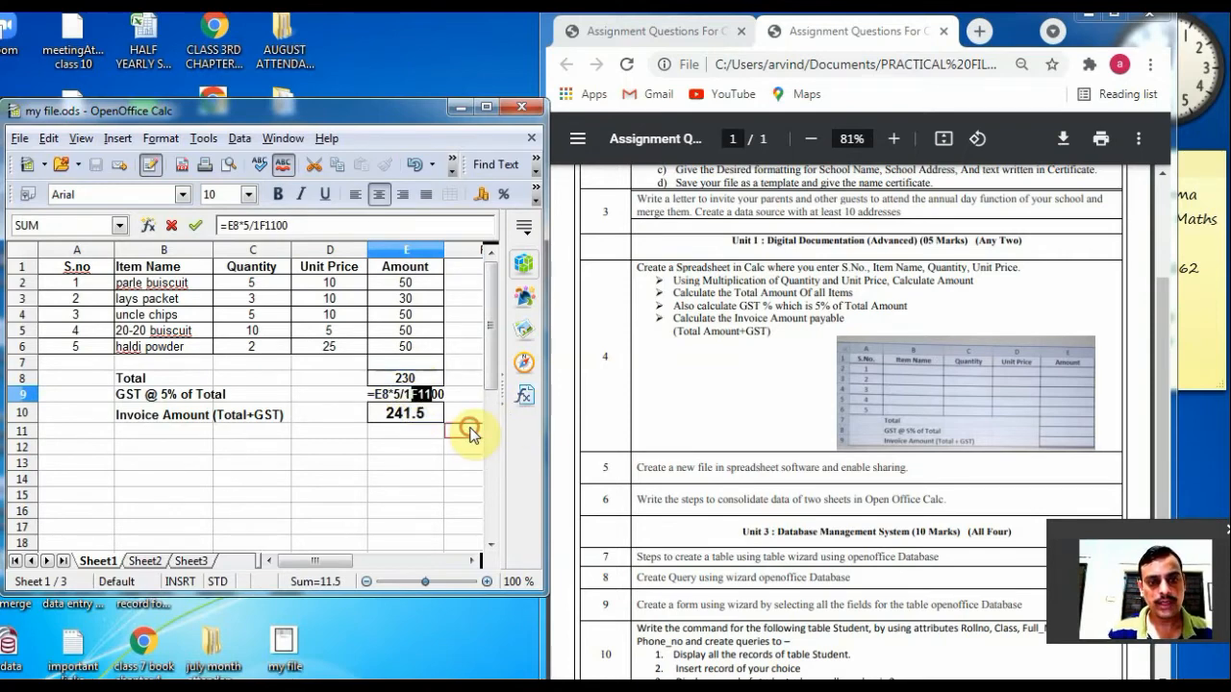
pyautogui.press('Escape')
pyautogui.click(408, 416)
pyautogui.doubleClick(408, 413)
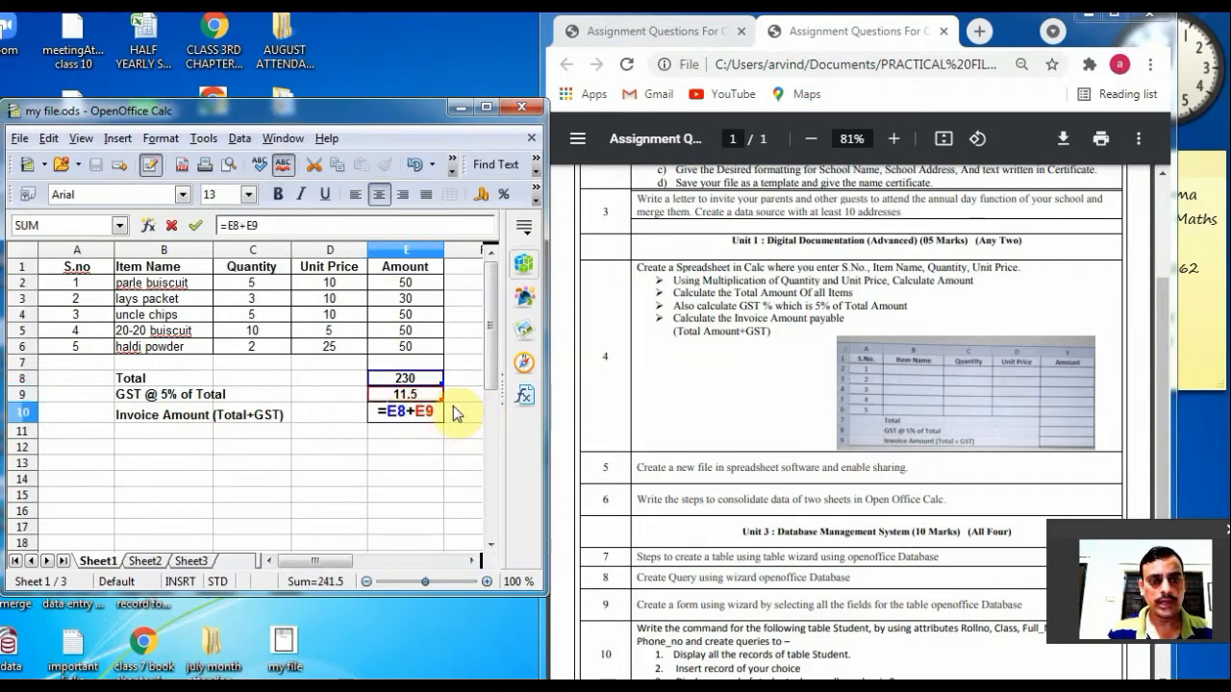
pyautogui.click(452, 411)
pyautogui.press('Escape')
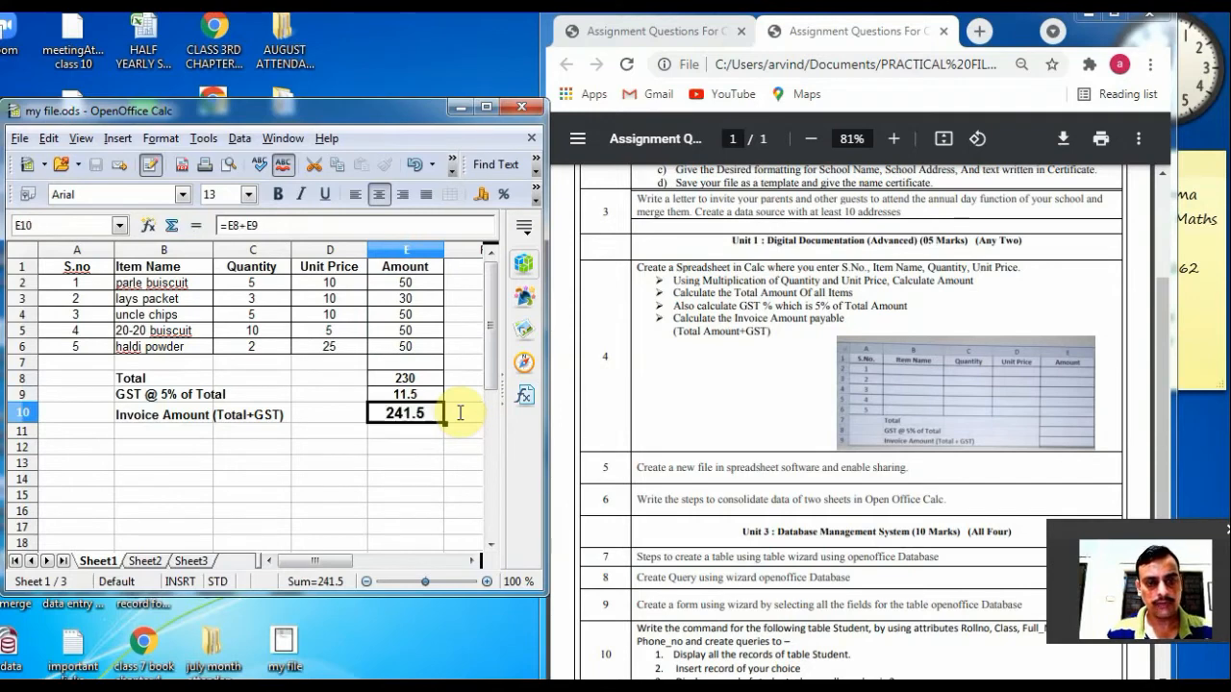
pyautogui.click(462, 412)
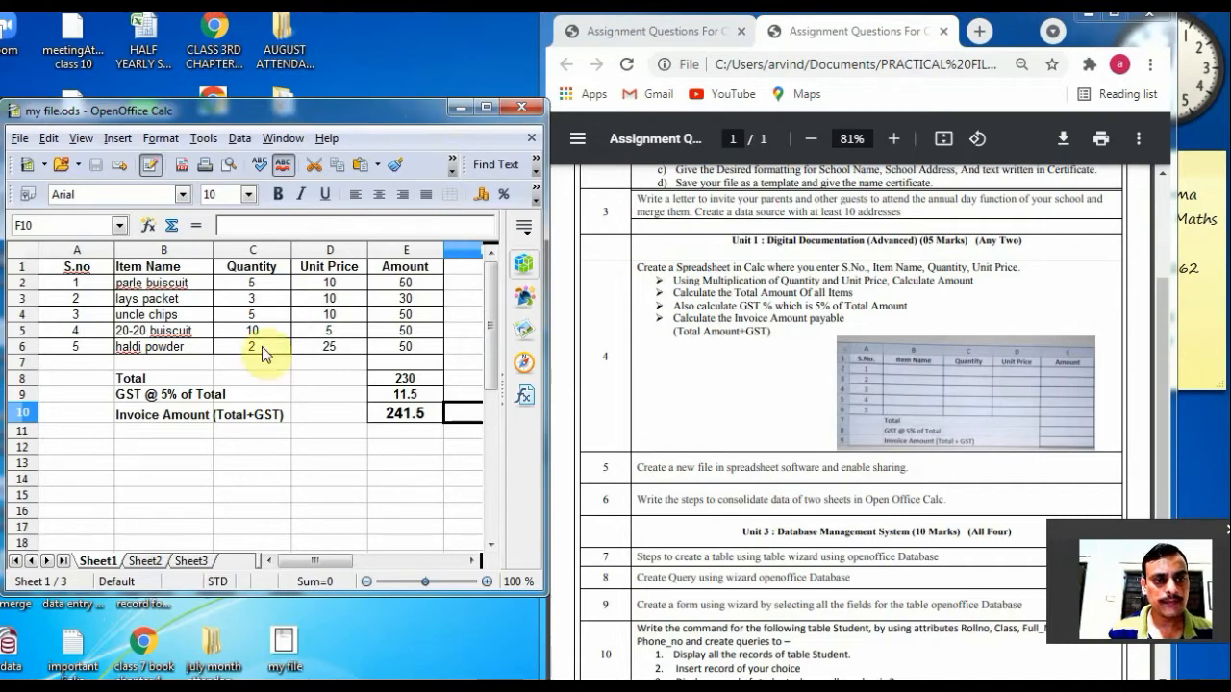
pyautogui.click(10, 673)
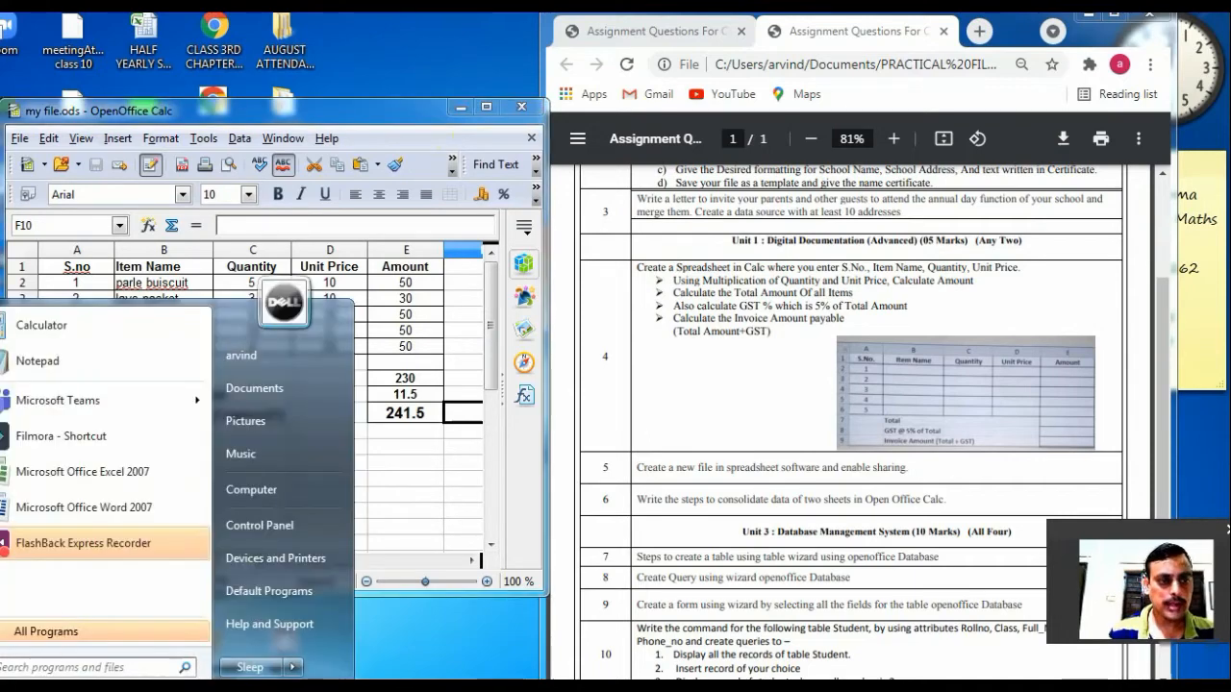
pyautogui.click(81, 502)
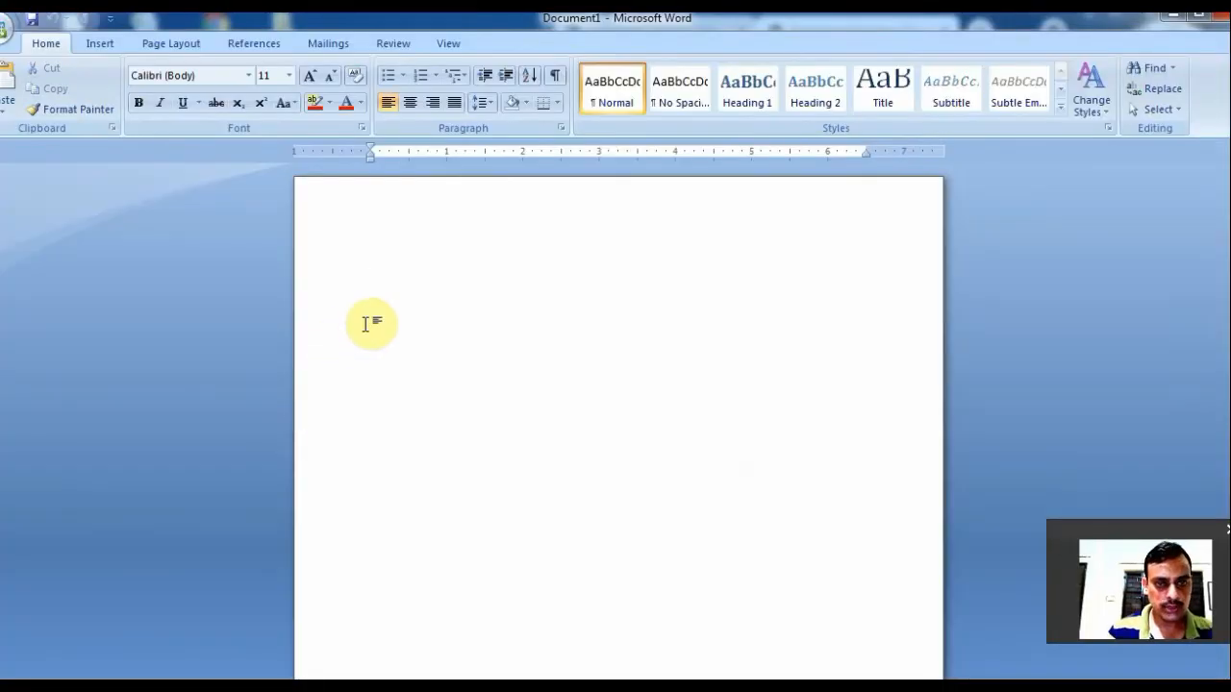
pyautogui.click(368, 324)
pyautogui.hotkey('ctrl', 'v')
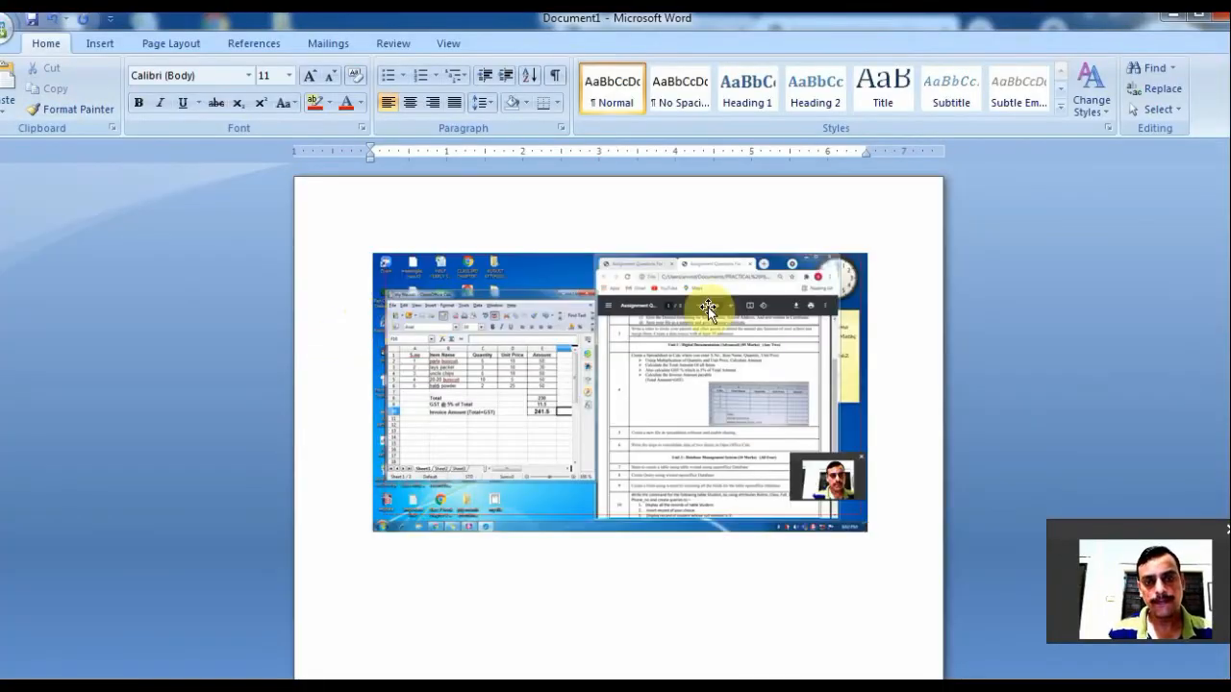
pyautogui.click(646, 312)
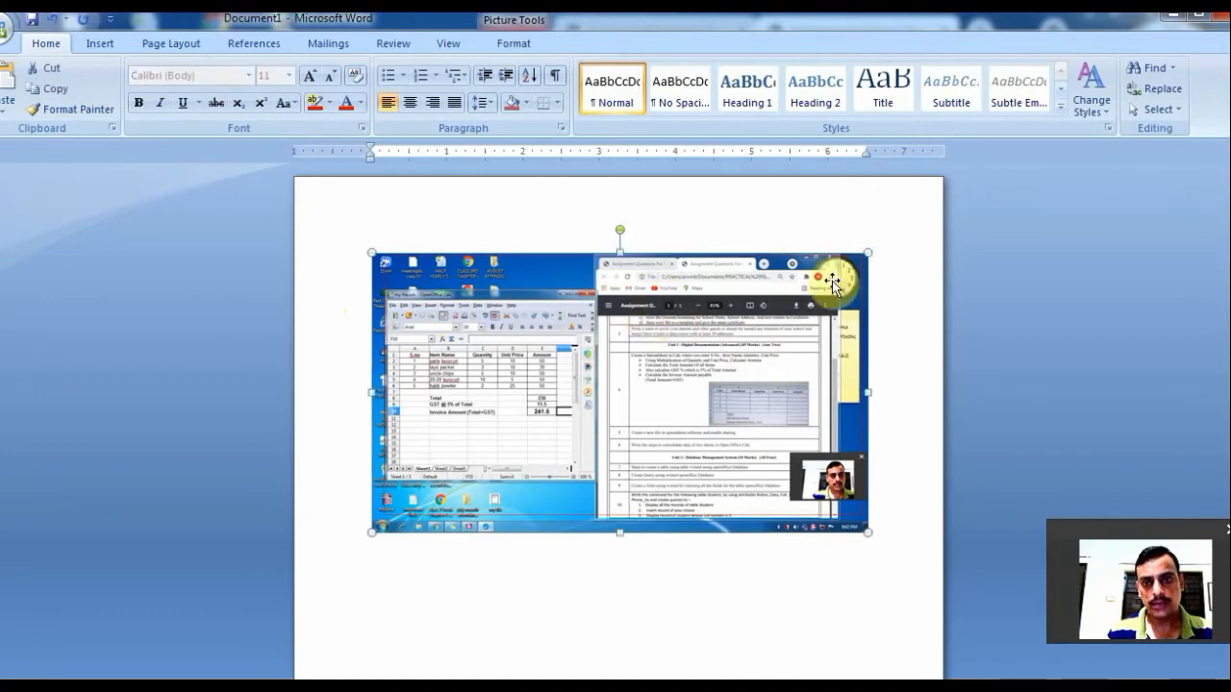
pyautogui.click(513, 44)
pyautogui.click(1091, 87)
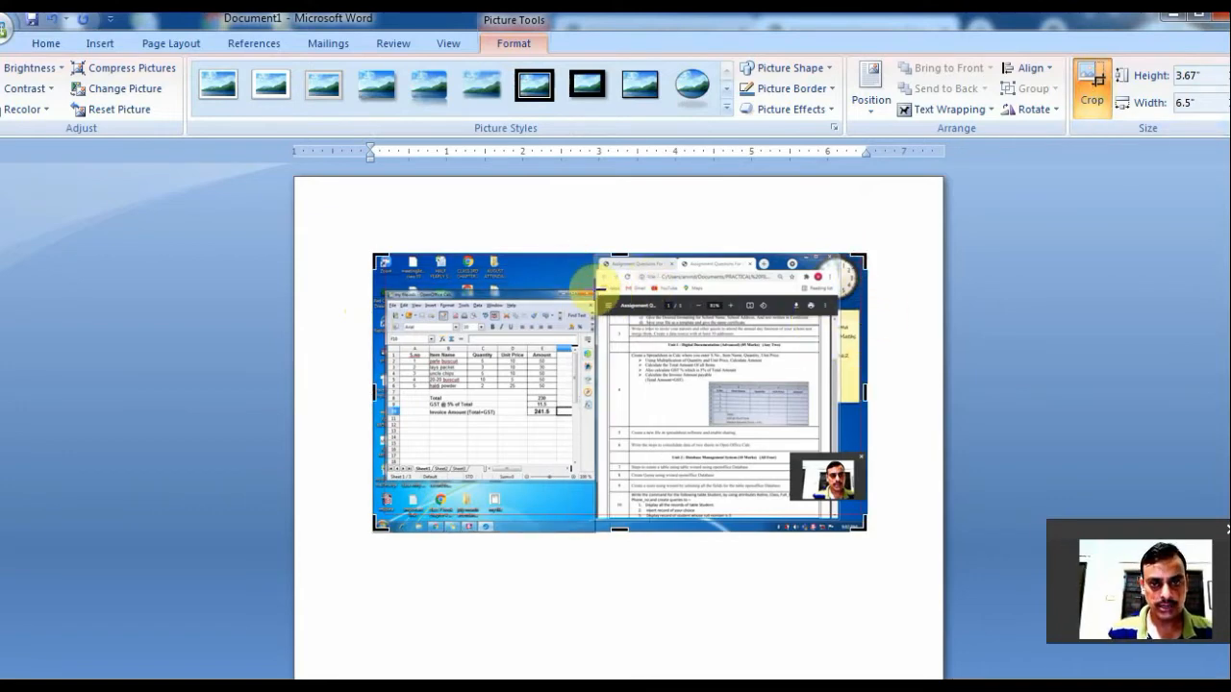
pyautogui.moveTo(585, 280); pyautogui.dragTo(593, 290)
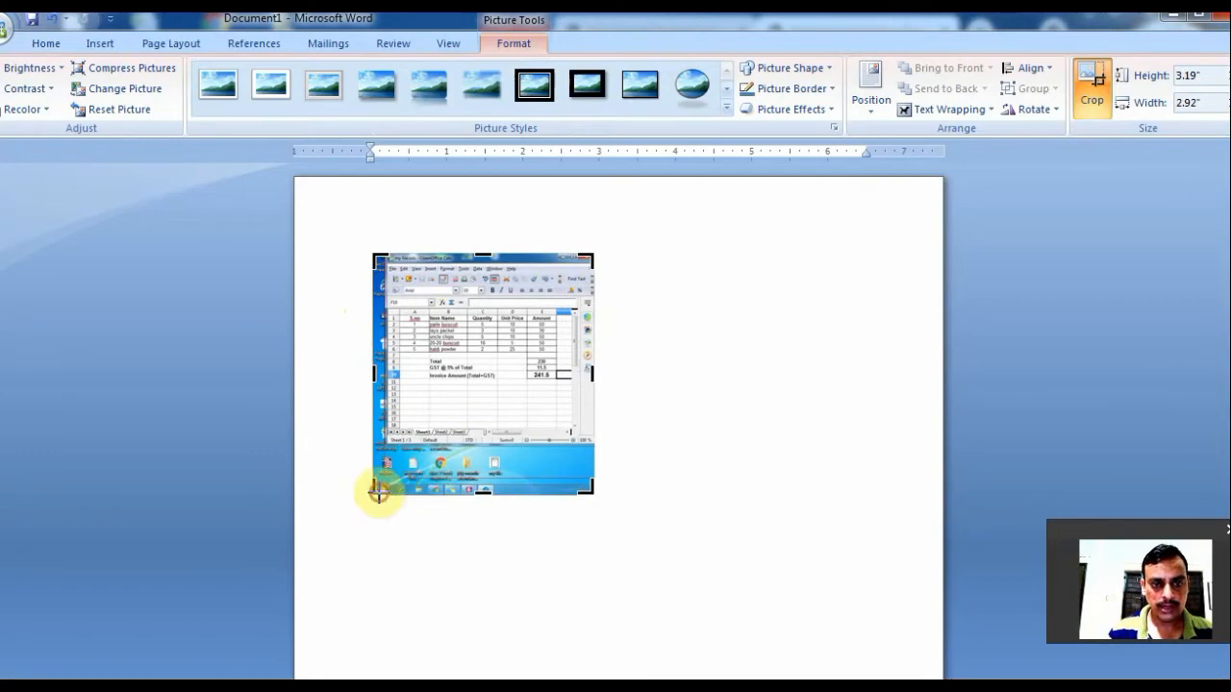
pyautogui.click(614, 462)
pyautogui.click(552, 421)
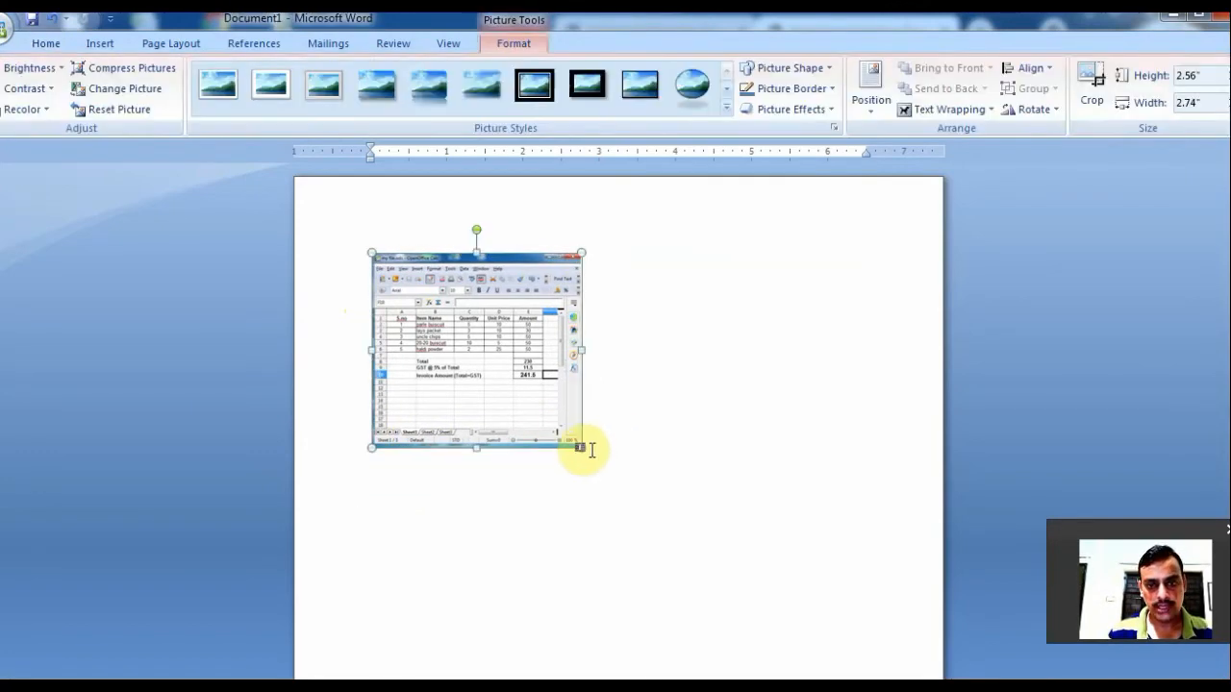
pyautogui.moveTo(582, 446); pyautogui.dragTo(769, 580)
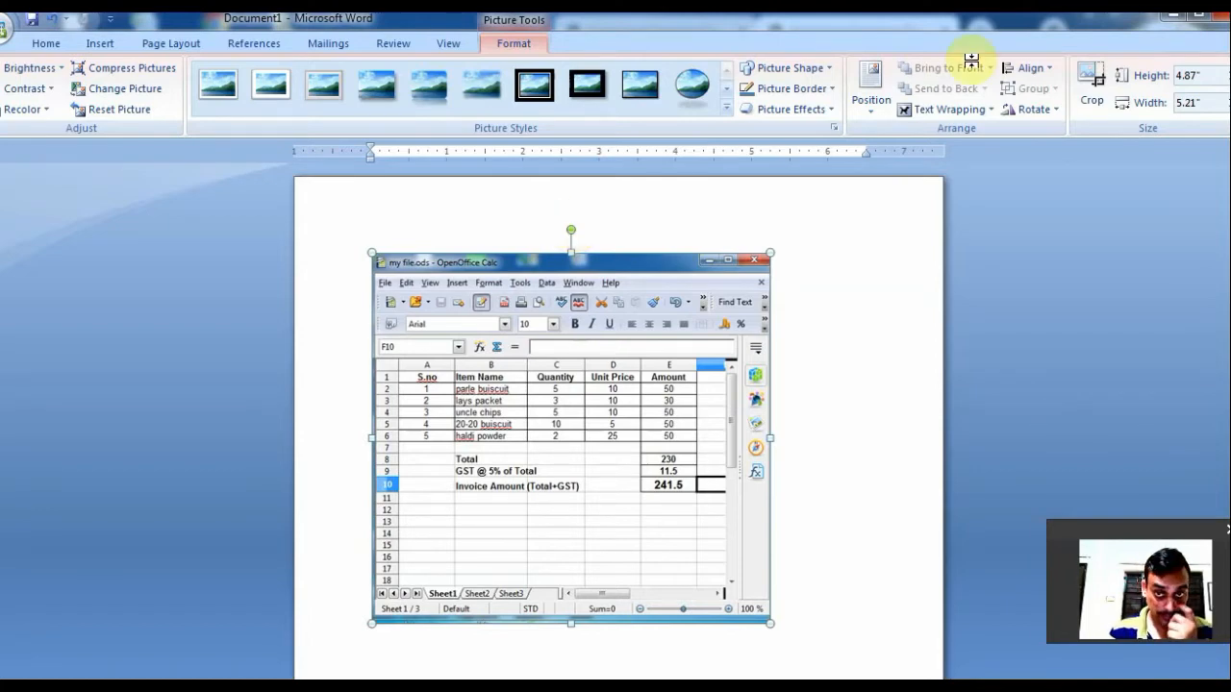
pyautogui.click(1224, 14)
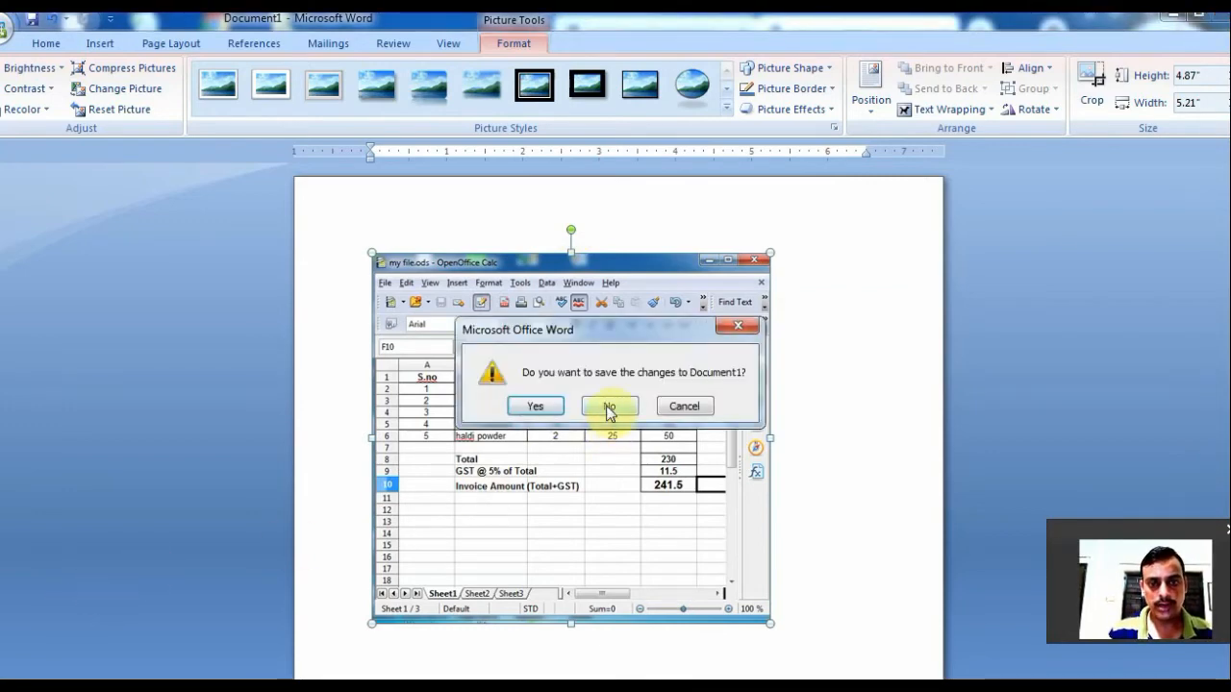
pyautogui.click(609, 406)
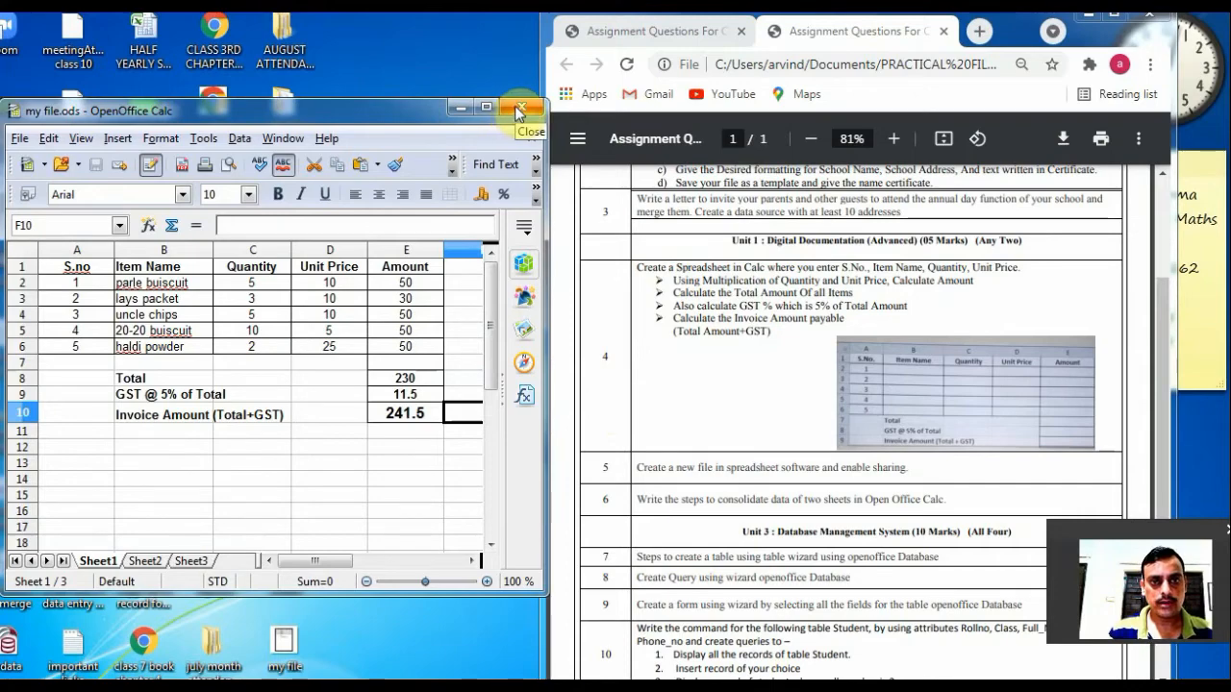
pyautogui.click(466, 106)
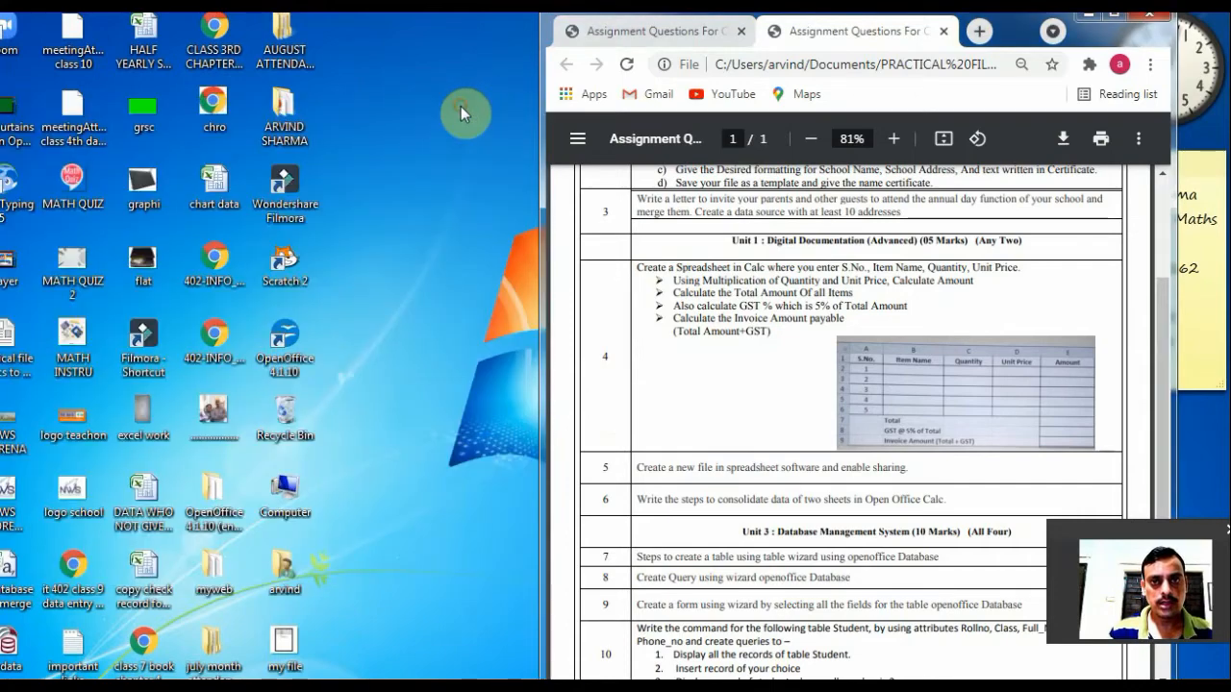
pyautogui.click(713, 94)
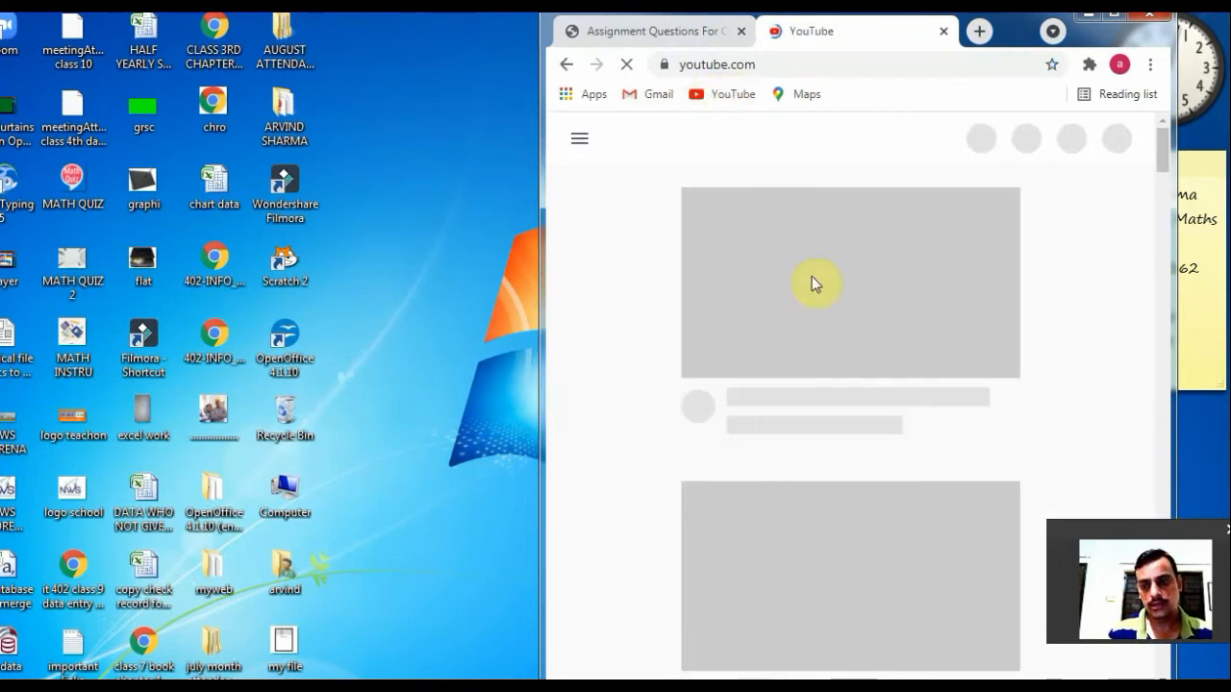
pyautogui.click(943, 31)
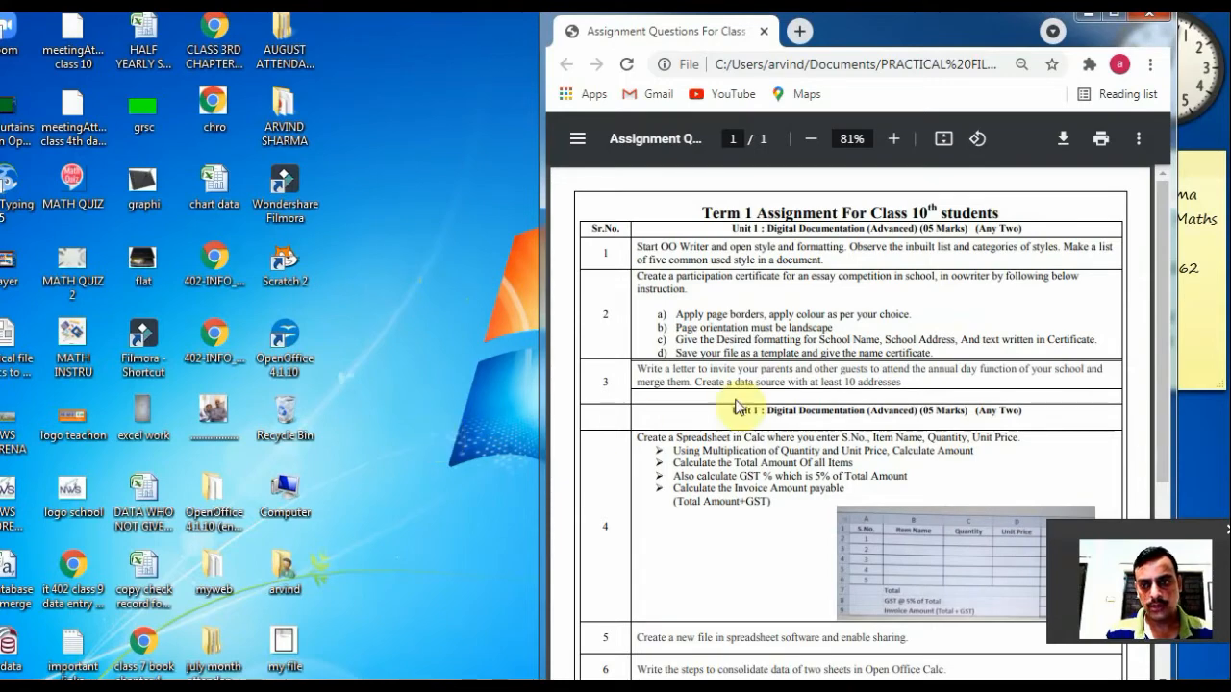
pyautogui.moveTo(1158, 314); pyautogui.dragTo(1167, 388)
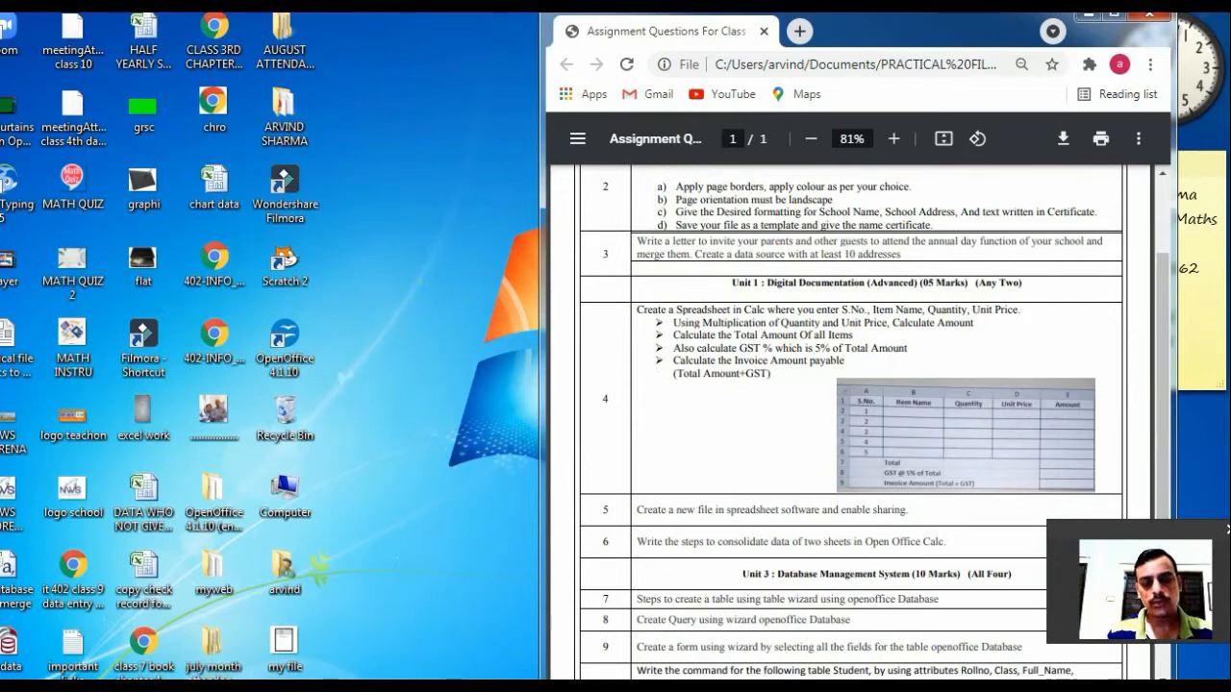
pyautogui.press('super+d')
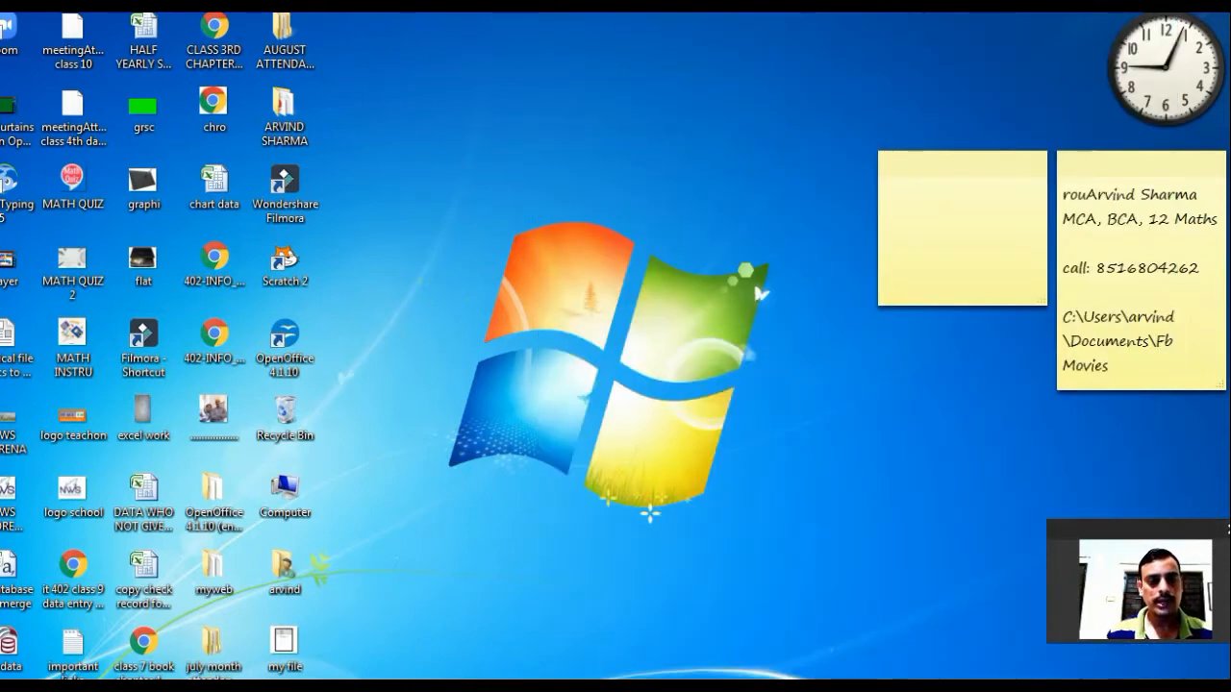
pyautogui.press('super+d')
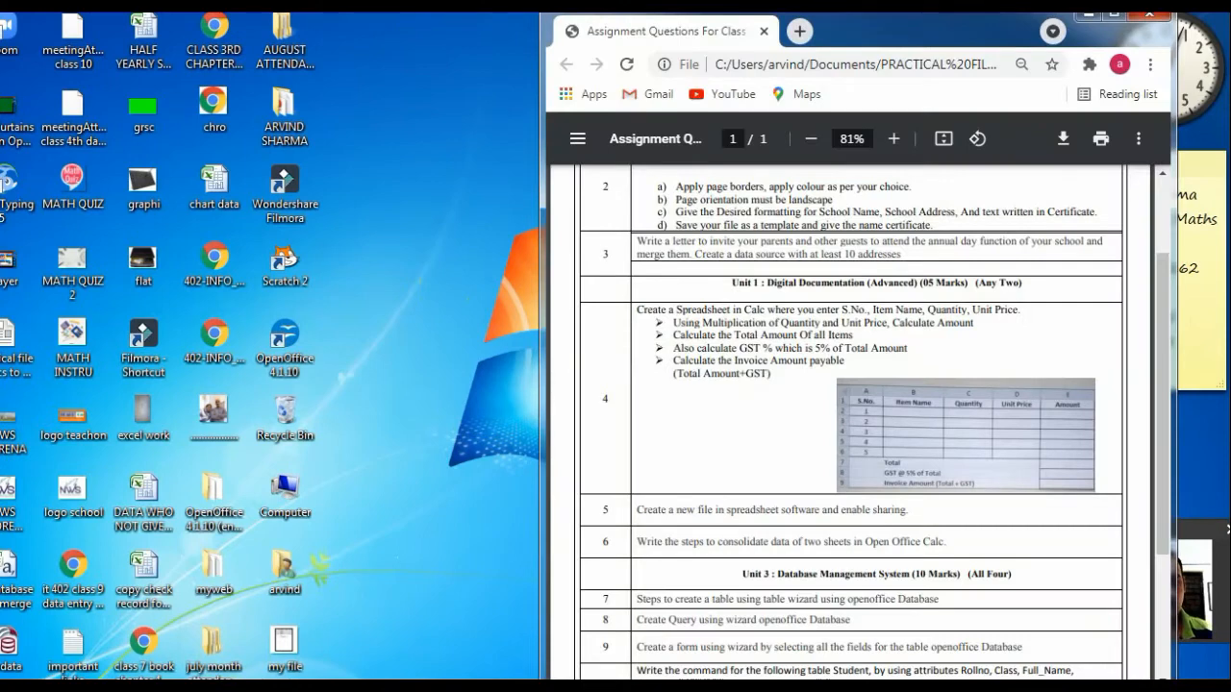
pyautogui.click(280, 686)
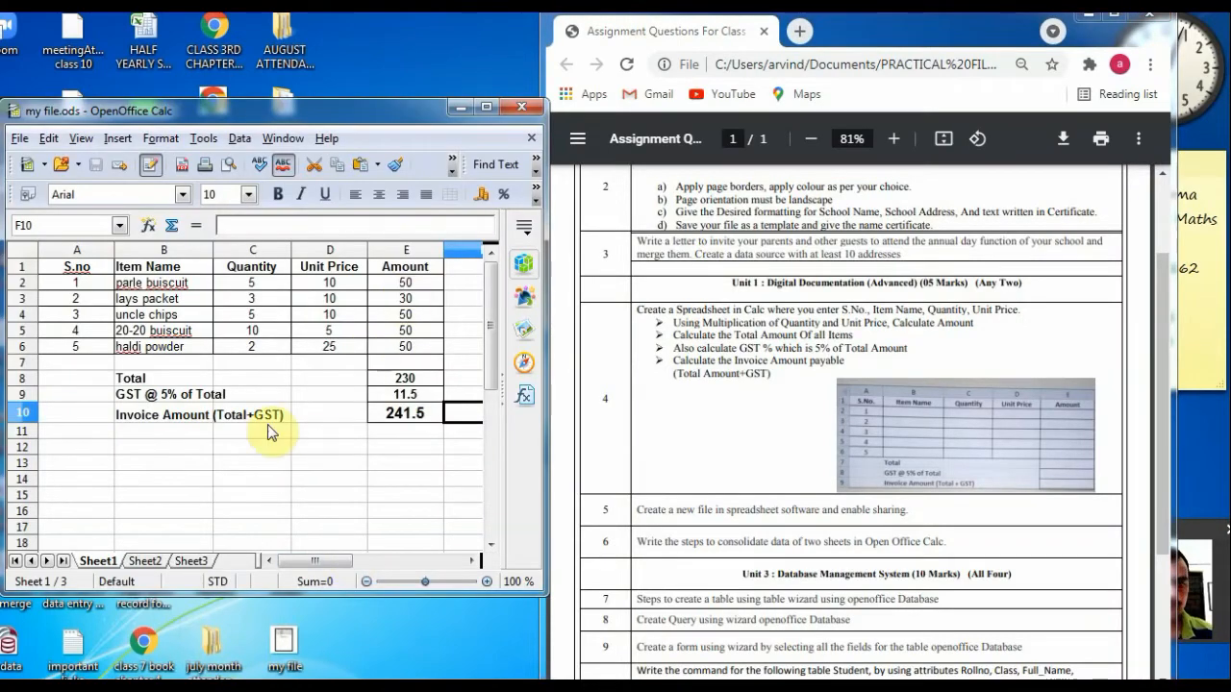
# Step: Switch to the empty Sheet2, maximized and zoomed to show columns A–L
pyautogui.click(141, 563)
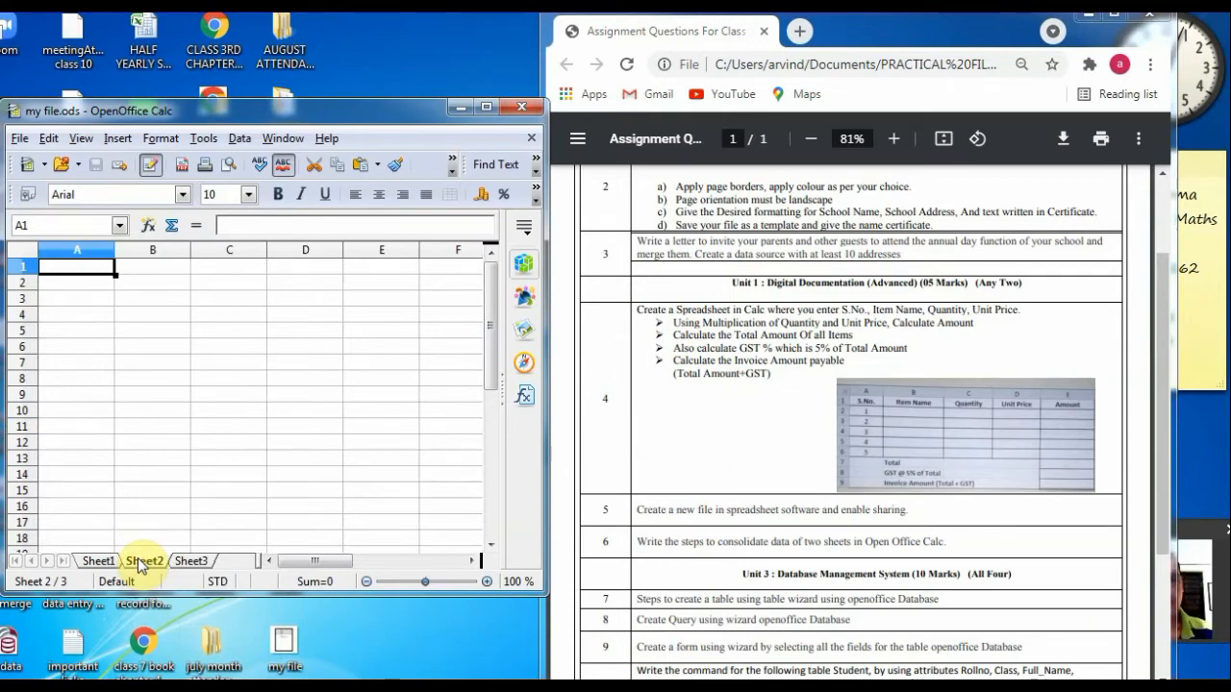
pyautogui.click(485, 110)
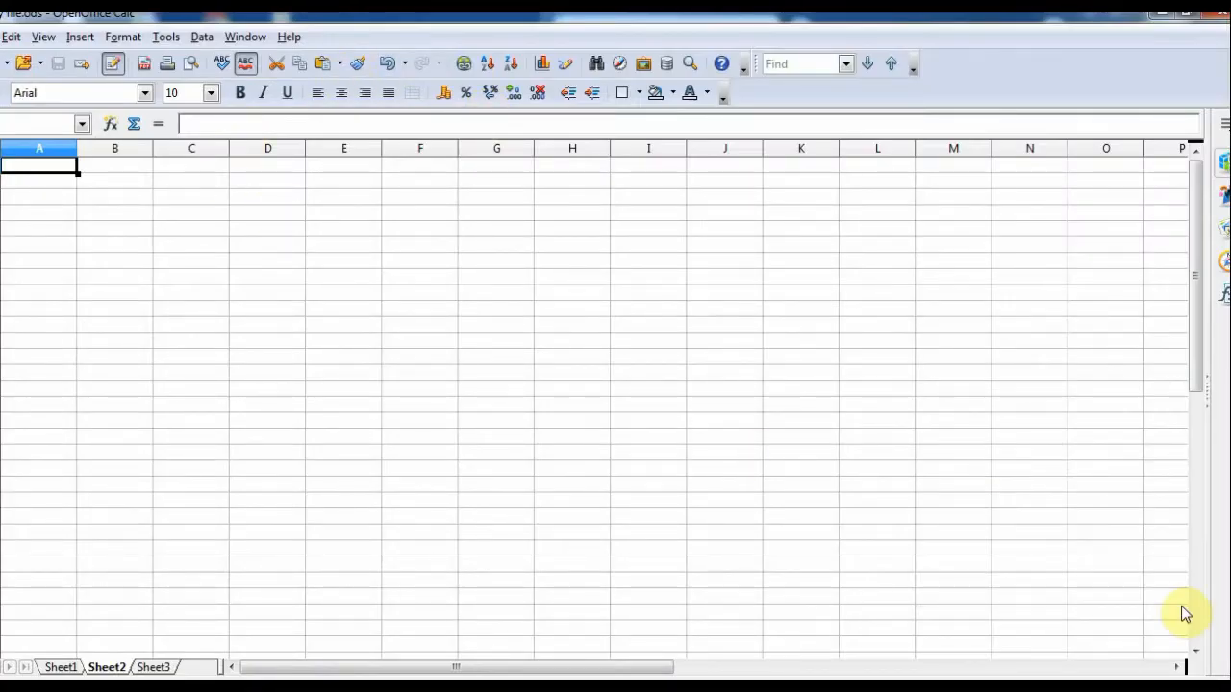
pyautogui.click(1154, 689)
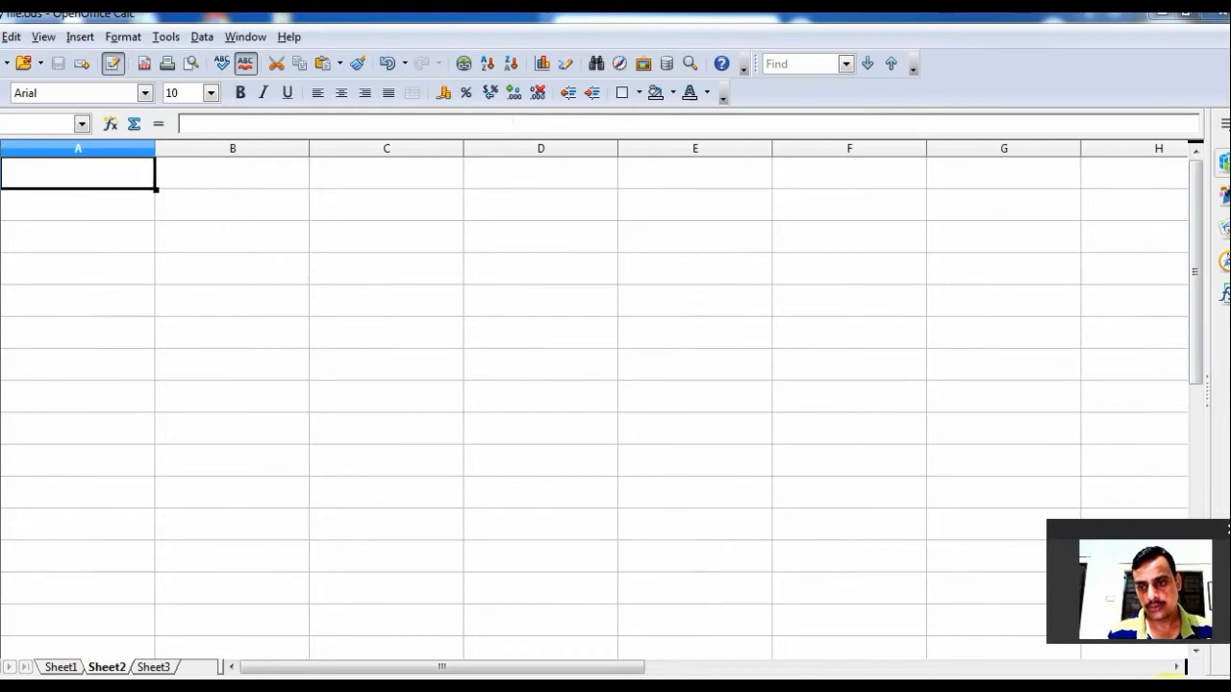
pyautogui.click(1169, 688)
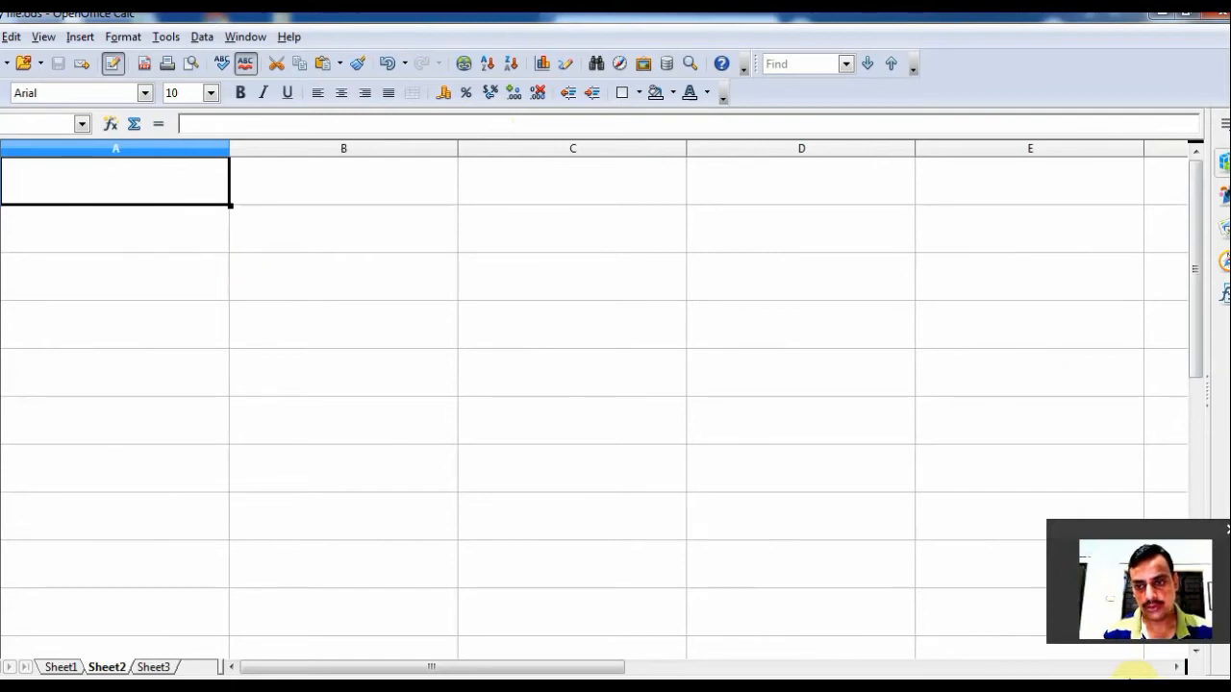
pyautogui.click(1146, 684)
pyautogui.click(1124, 683)
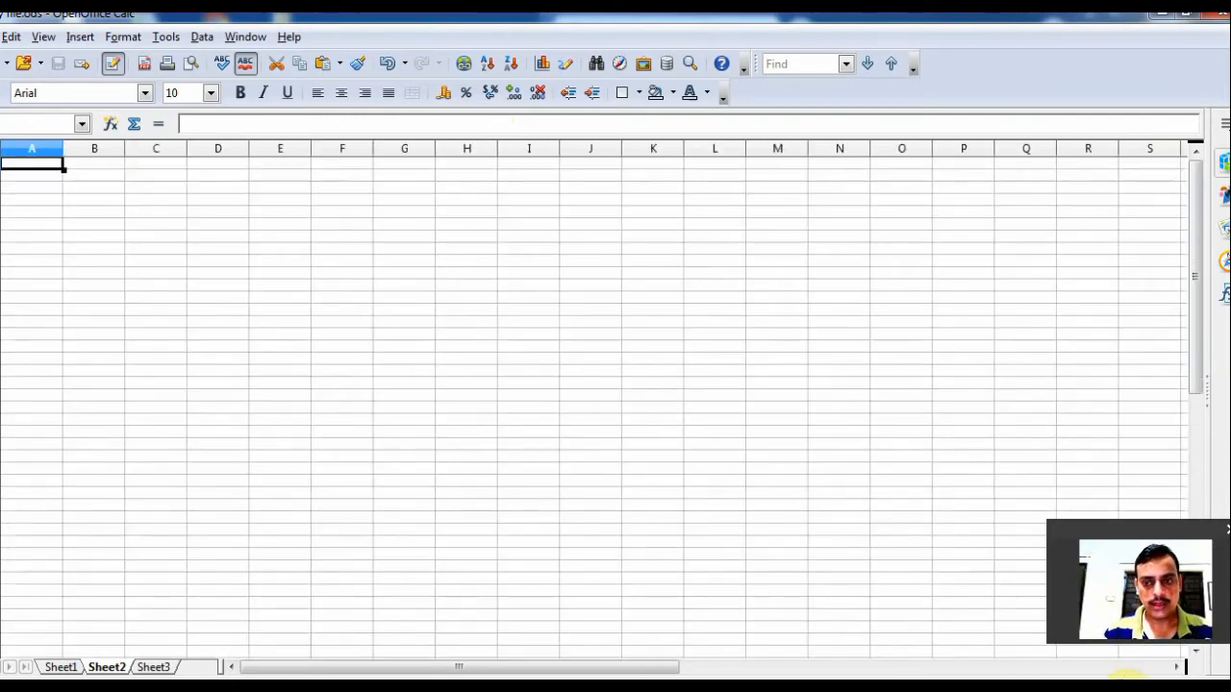
pyautogui.click(1129, 683)
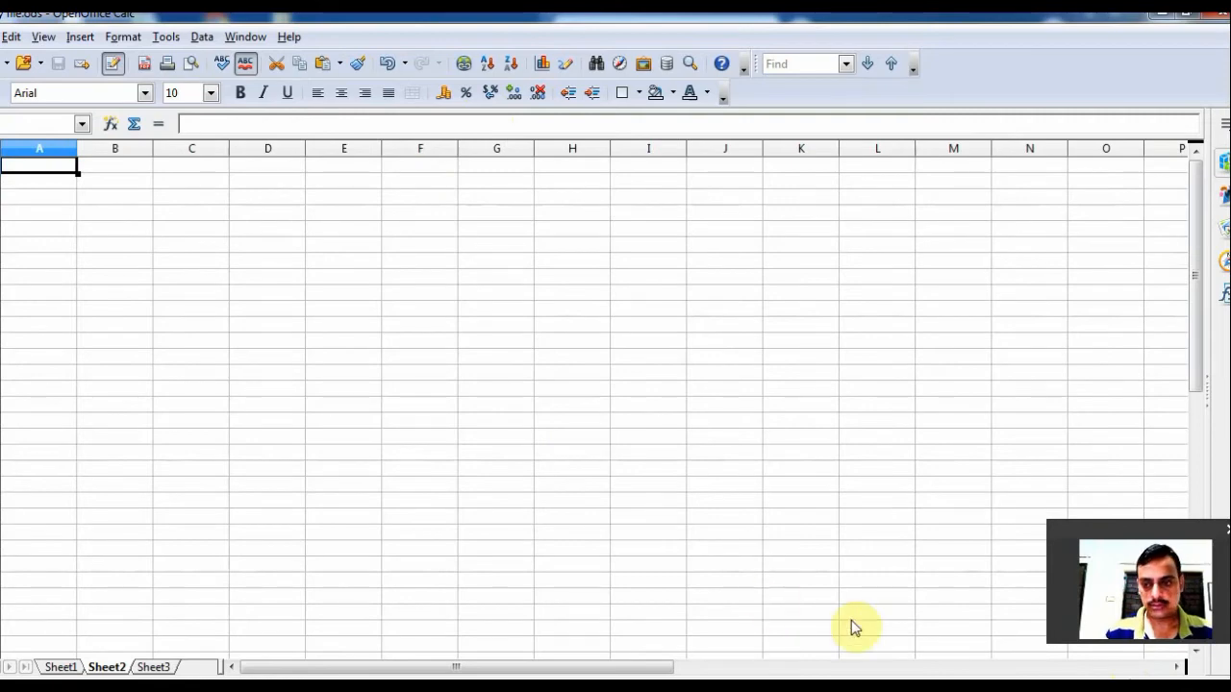
pyautogui.click(1135, 683)
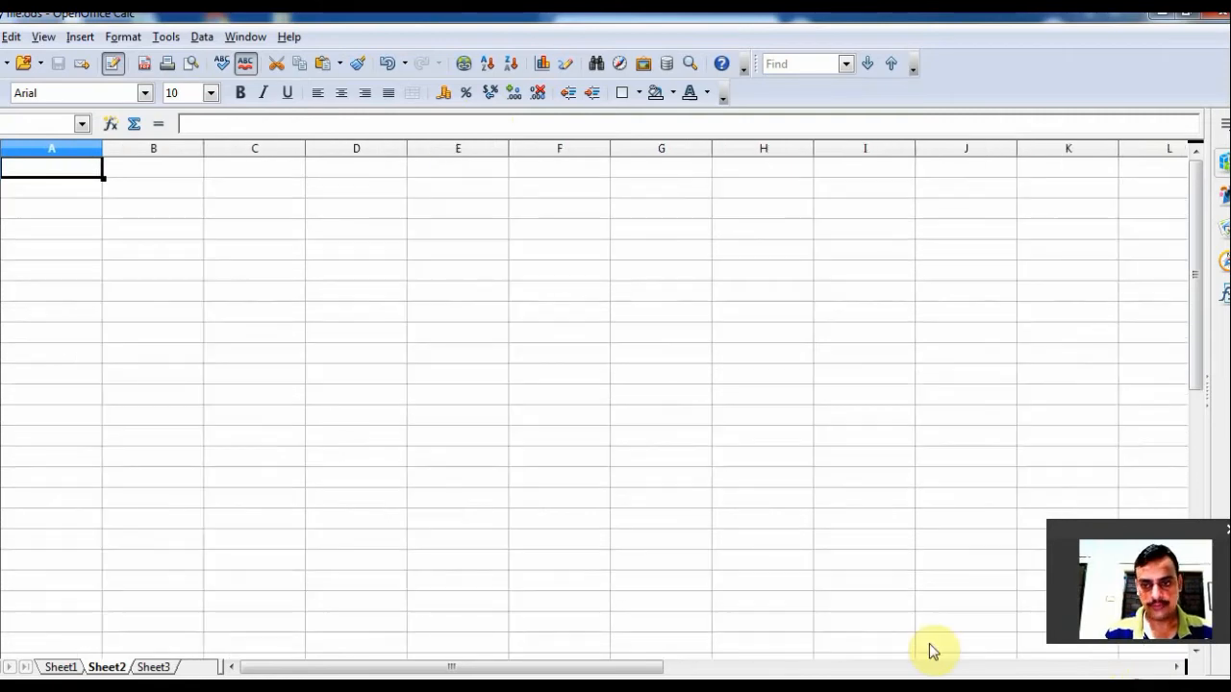
# Step: Select cells A1 through D1 on Sheet2
pyautogui.click(49, 190)
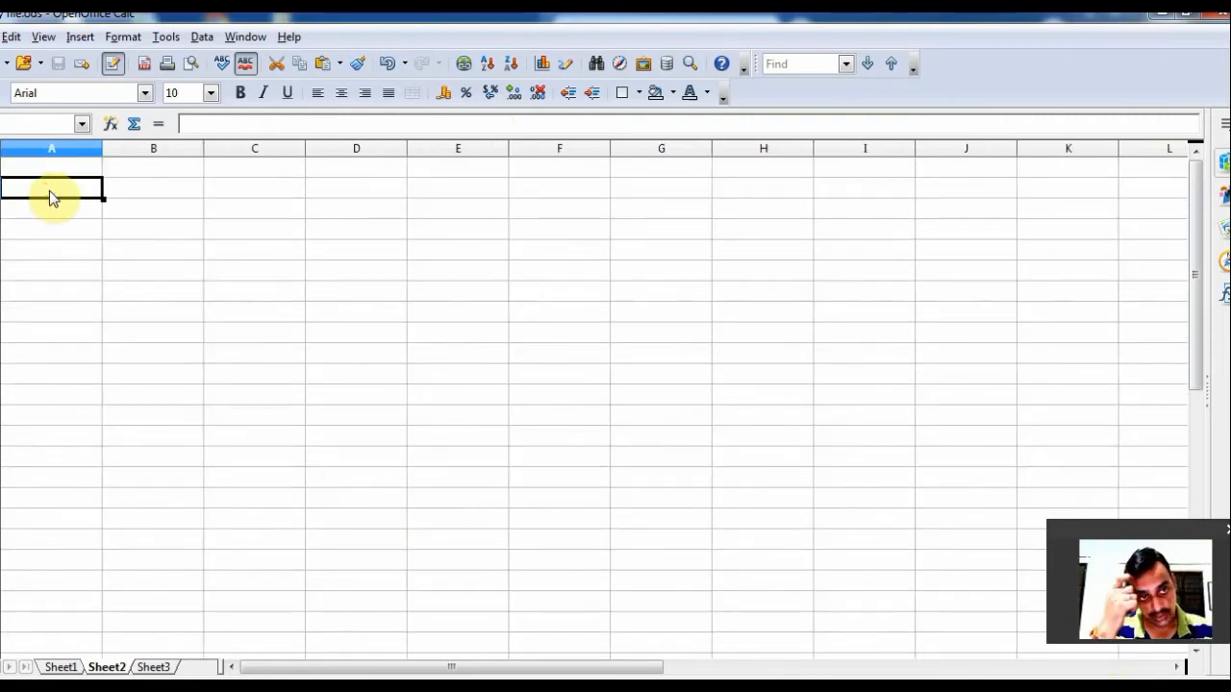
pyautogui.press('Up')
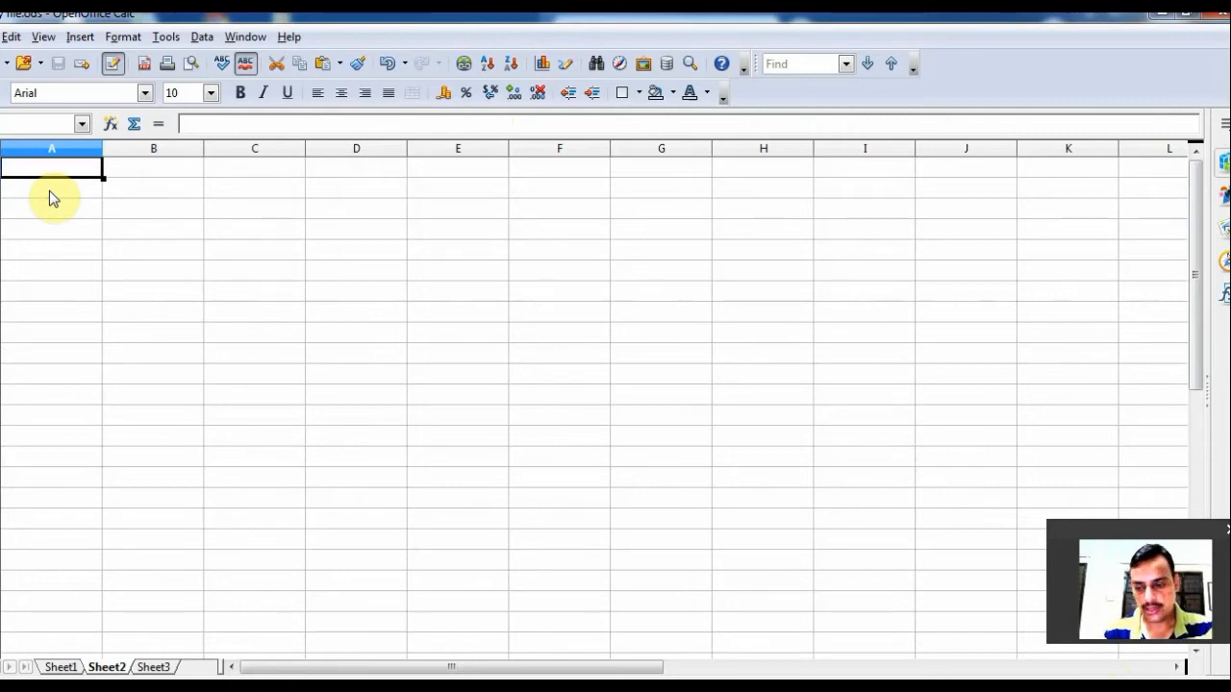
pyautogui.hotkey('shift', 'Right')
pyautogui.hotkey('shift', 'Right')
pyautogui.hotkey('shift', 'Right')
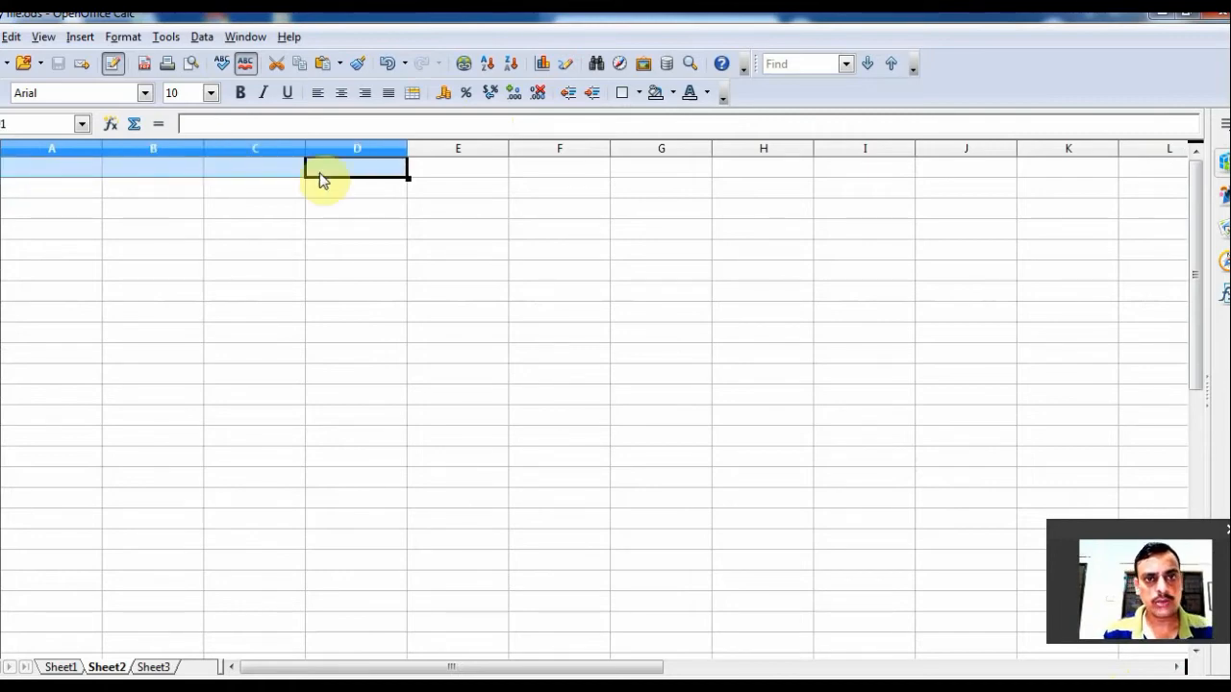
# Step: Merge A1:D1 and enter a centred title for the student's 2021 marks
pyautogui.click(415, 95)
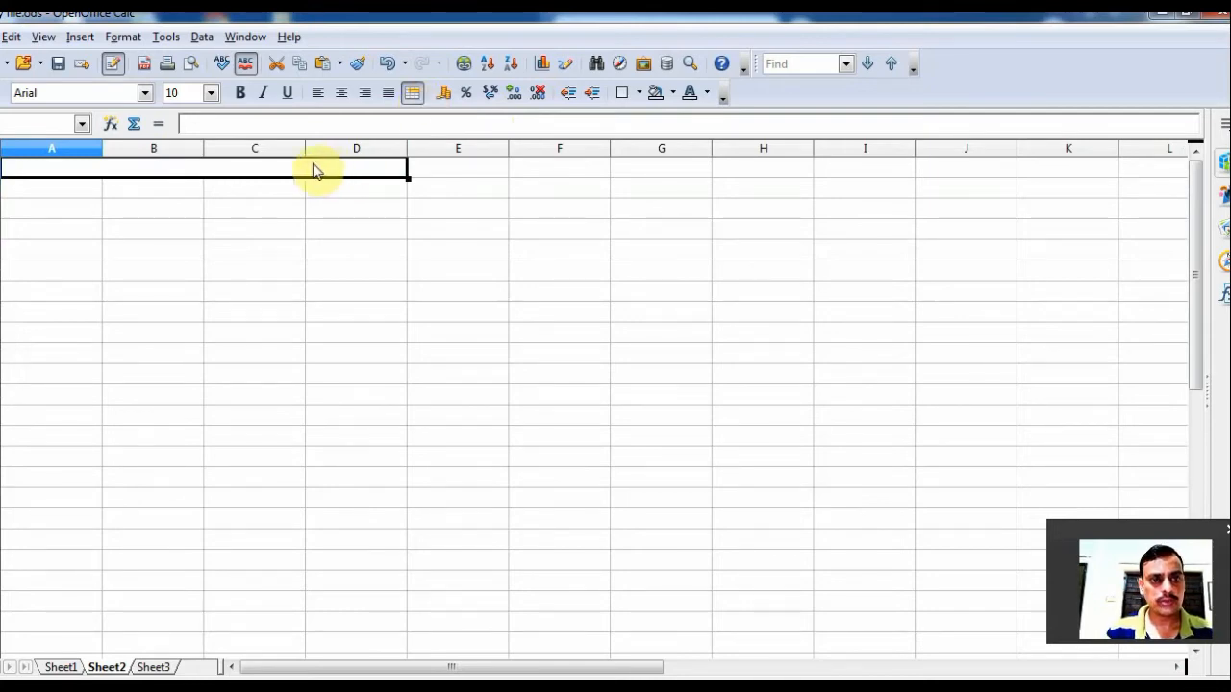
pyautogui.write('Ma')
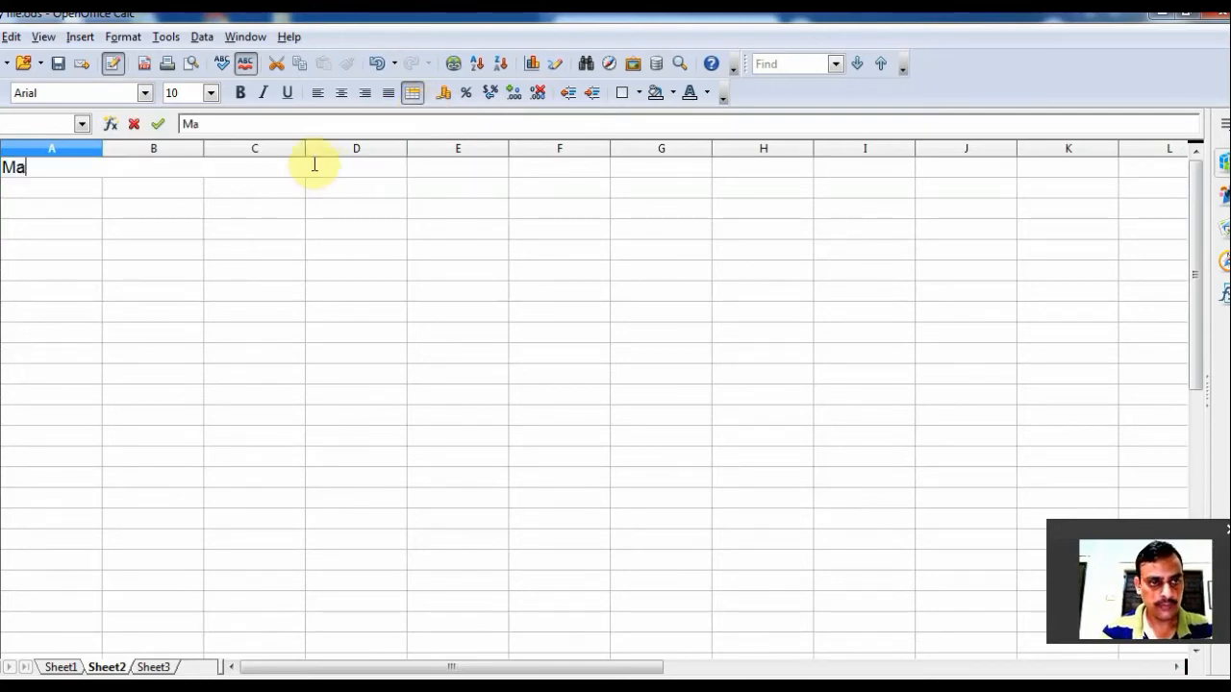
pyautogui.write('rks of A')
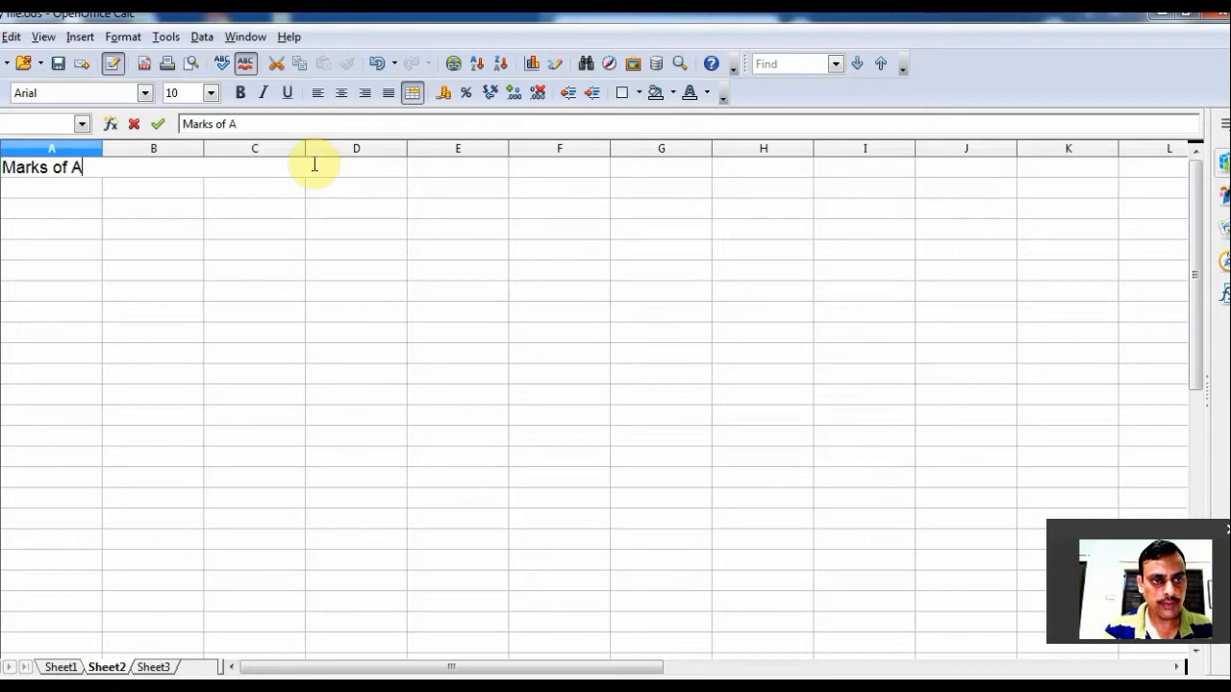
pyautogui.write('rvind Sharma in ')
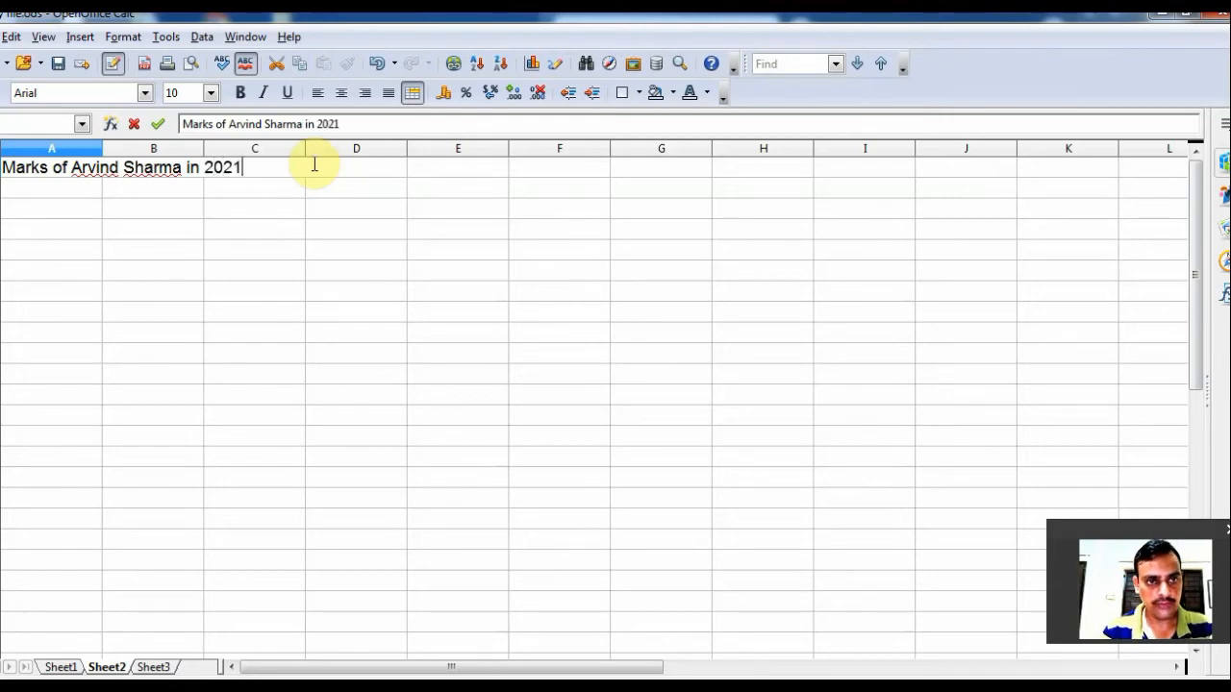
pyautogui.write('2021')
pyautogui.click(302, 247)
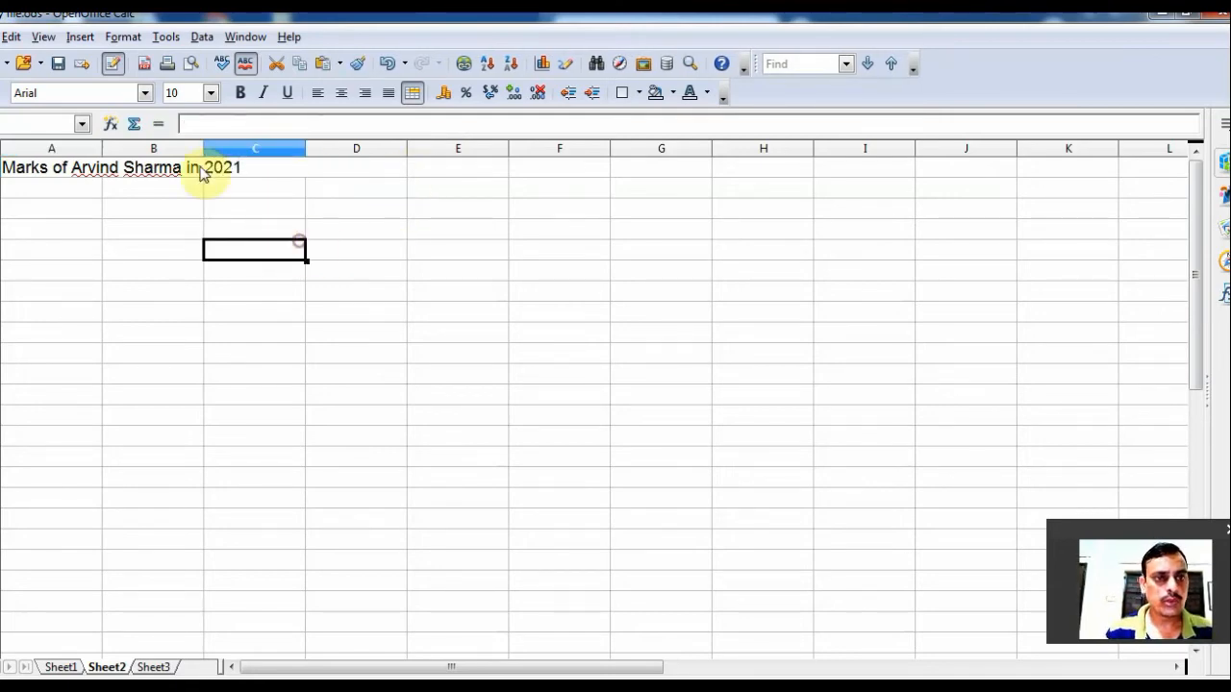
pyautogui.click(173, 169)
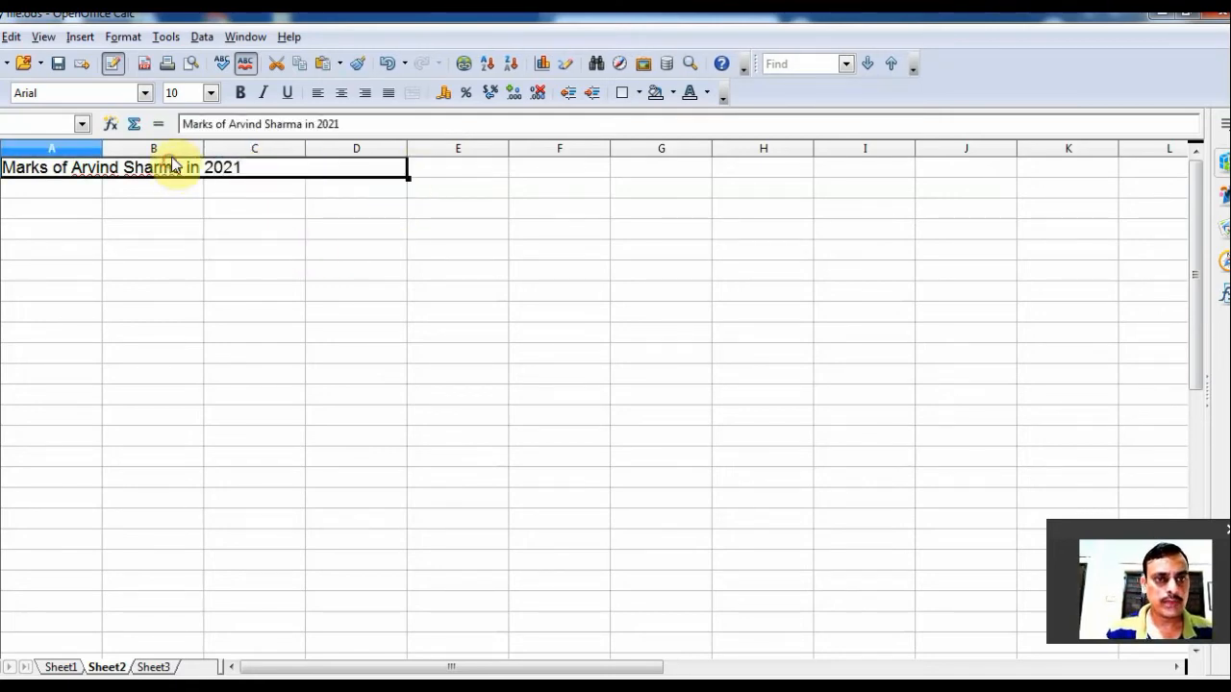
pyautogui.click(345, 95)
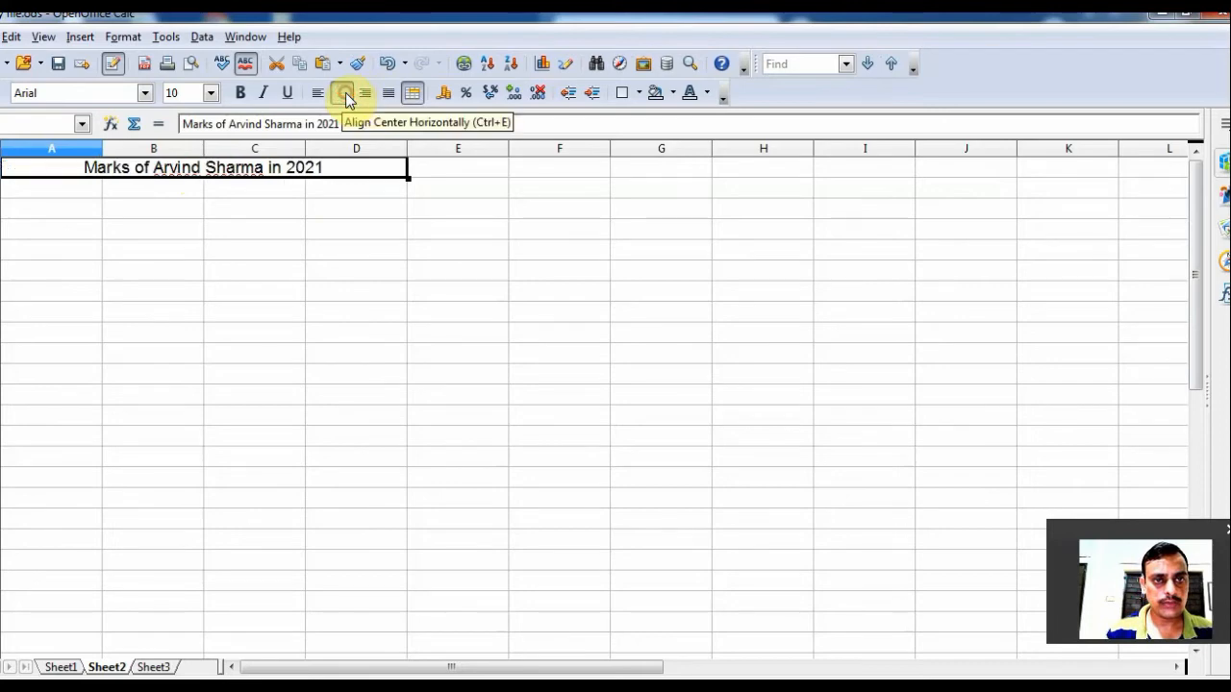
# Step: Paste a copy of the merged title into F1 so it spans F1:I1
pyautogui.click(553, 170)
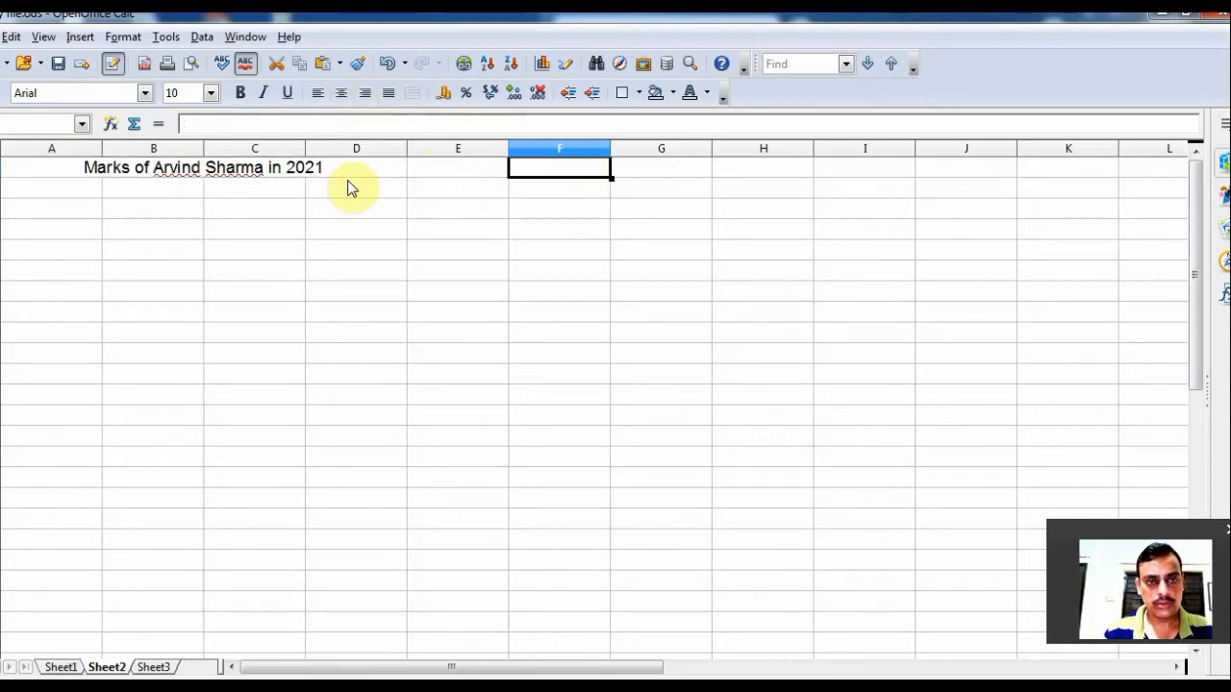
pyautogui.click(317, 172)
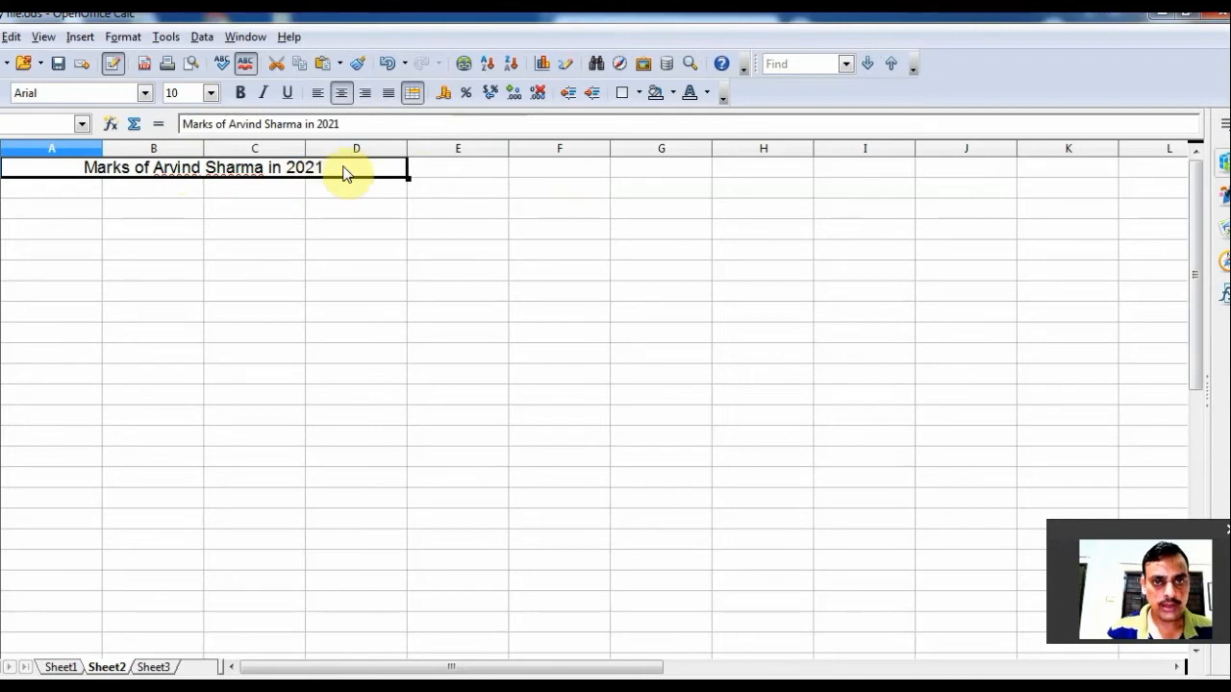
pyautogui.click(529, 171)
pyautogui.write('Marks of Arvind Sharma in 2021')
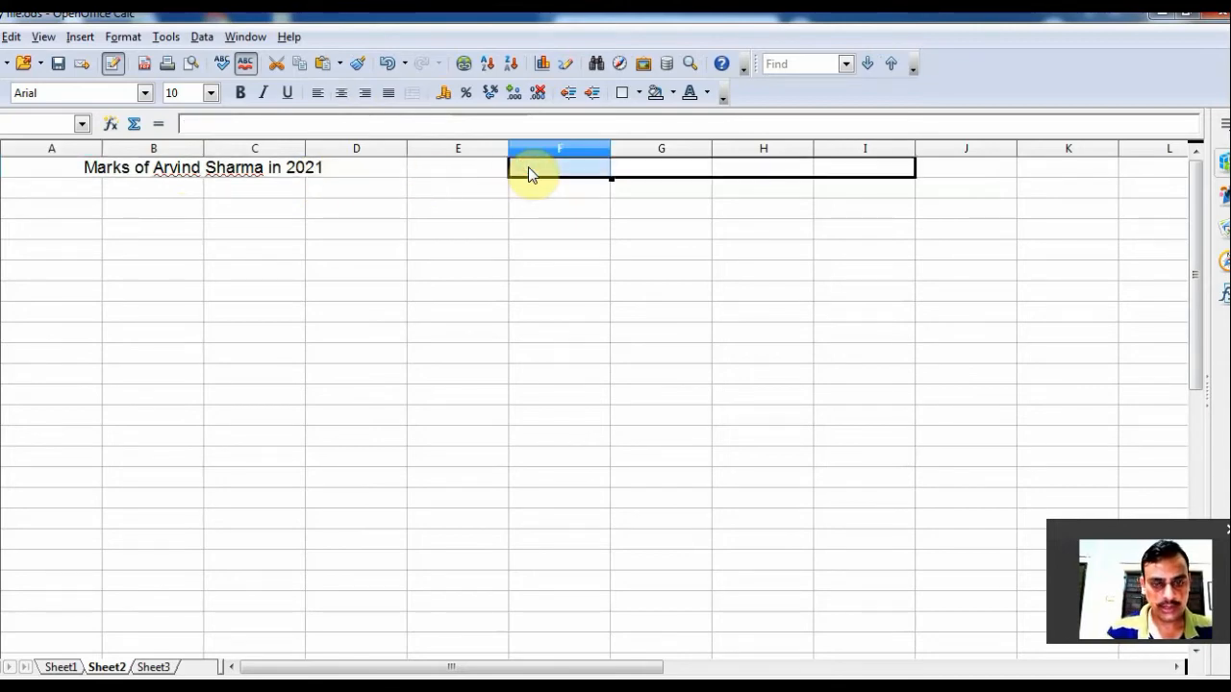
# Step: Change the F1 title's year to 2022 and replace the name with 'student'
pyautogui.doubleClick(837, 167)
pyautogui.press('BackSpace')
pyautogui.write('2')
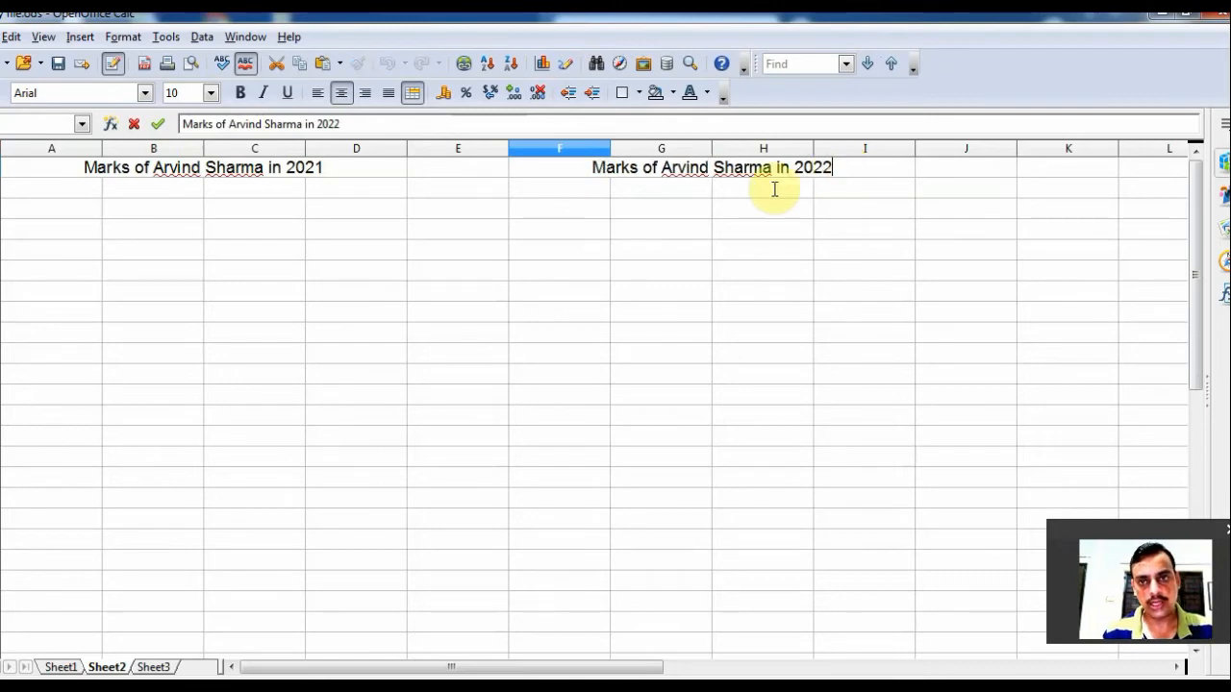
pyautogui.click(446, 223)
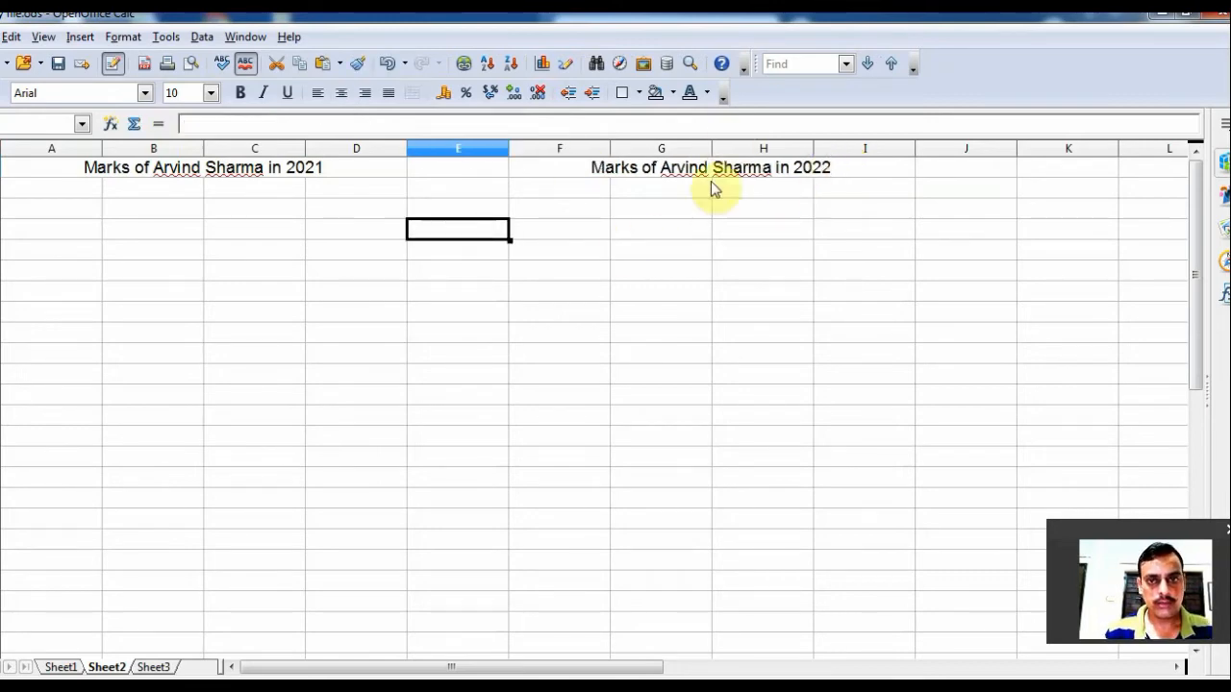
pyautogui.doubleClick(774, 171)
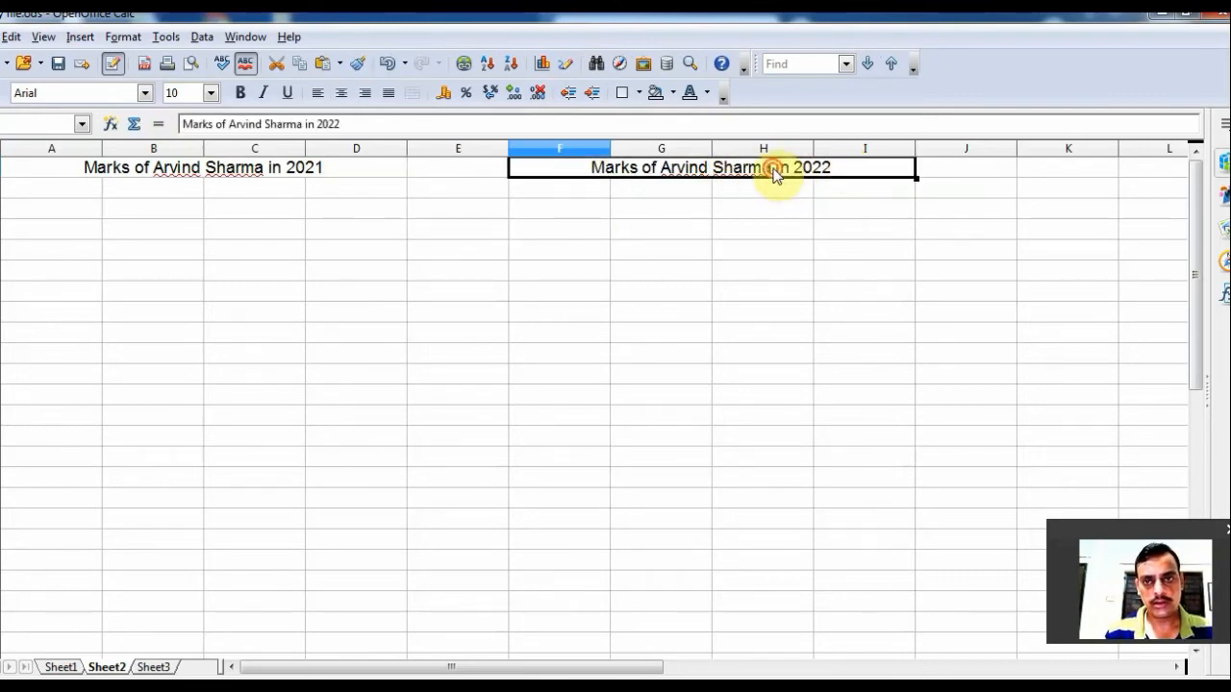
pyautogui.press('BackSpace')
pyautogui.press('BackSpace')
pyautogui.press('BackSpace')
pyautogui.press('BackSpace')
pyautogui.press('BackSpace')
pyautogui.press('BackSpace')
pyautogui.press('BackSpace')
pyautogui.press('BackSpace')
pyautogui.press('BackSpace')
pyautogui.press('BackSpace')
pyautogui.press('BackSpace')
pyautogui.press('BackSpace')
pyautogui.press('BackSpace')
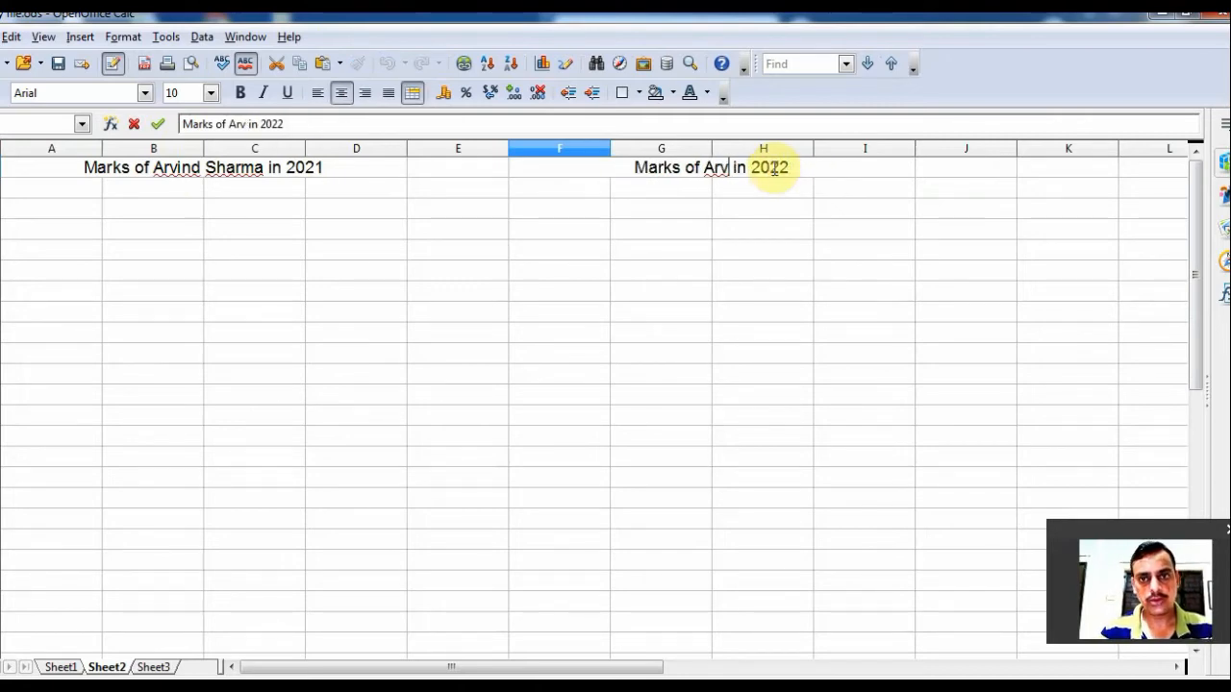
pyautogui.write('student')
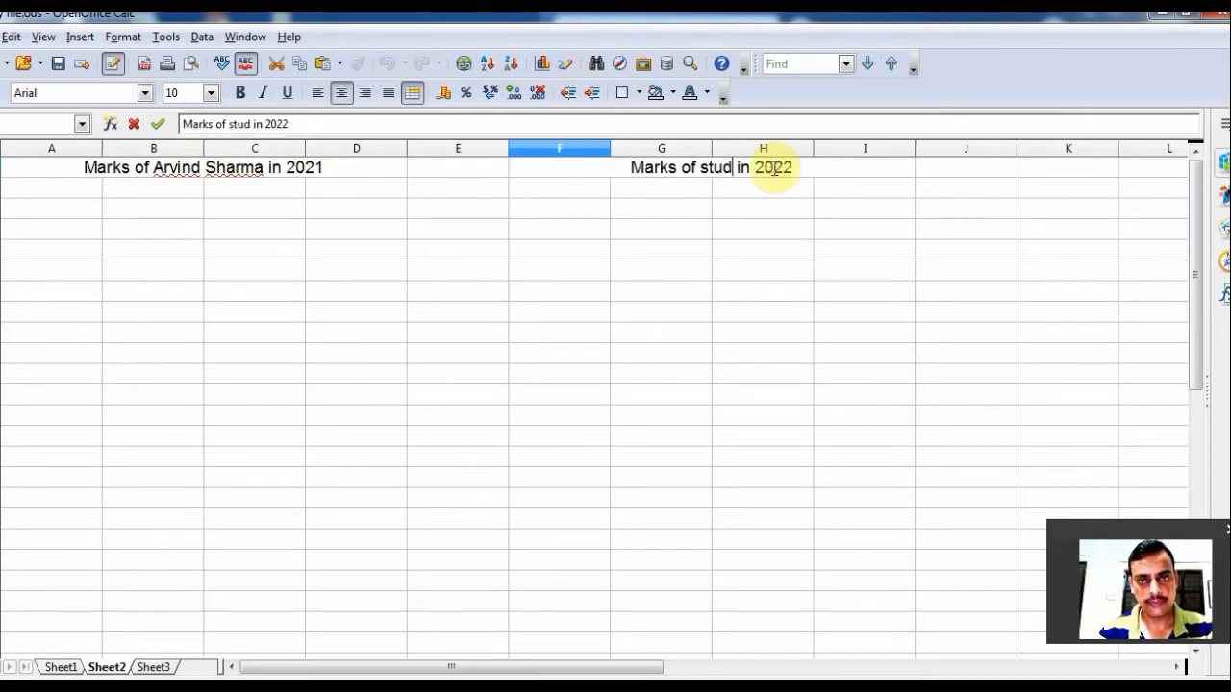
# Step: Replace the name in the A1 title with 'Student', giving 'Marks of Student in 2021'
pyautogui.click(261, 169)
pyautogui.doubleClick(260, 166)
pyautogui.press('BackSpace')
pyautogui.press('BackSpace')
pyautogui.press('BackSpace')
pyautogui.press('BackSpace')
pyautogui.press('BackSpace')
pyautogui.press('BackSpace')
pyautogui.press('BackSpace')
pyautogui.press('BackSpace')
pyautogui.press('BackSpace')
pyautogui.press('BackSpace')
pyautogui.press('BackSpace')
pyautogui.press('BackSpace')
pyautogui.press('BackSpace')
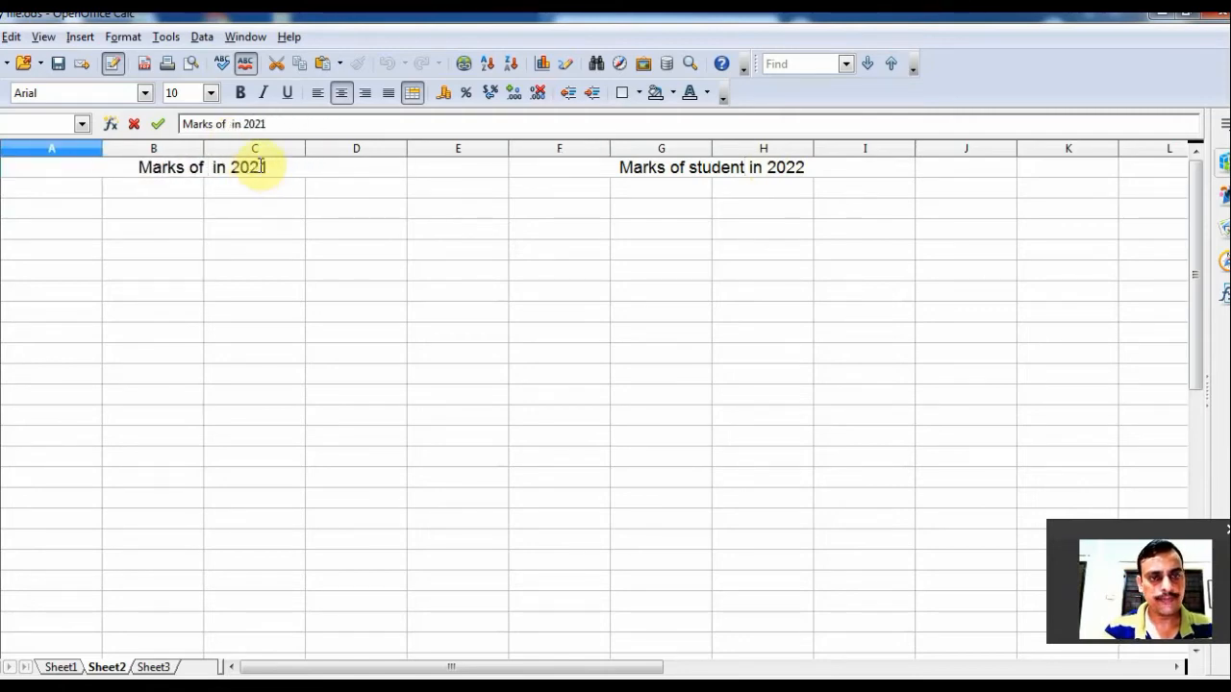
pyautogui.write('Student')
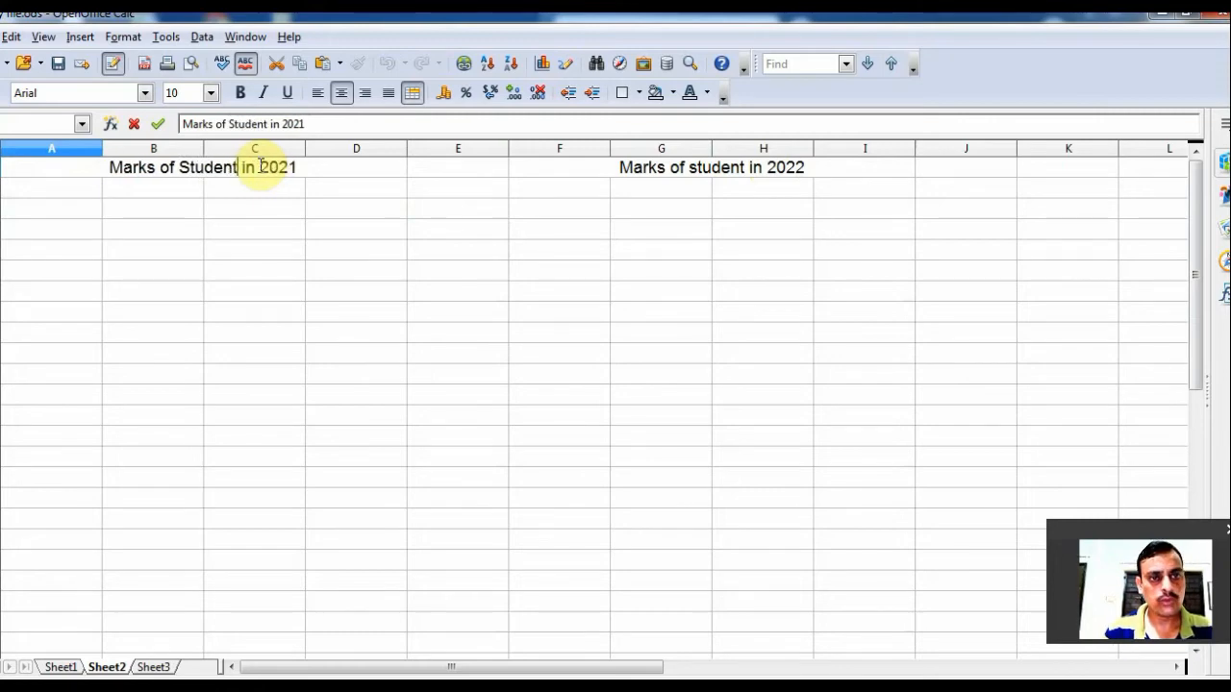
pyautogui.click(310, 237)
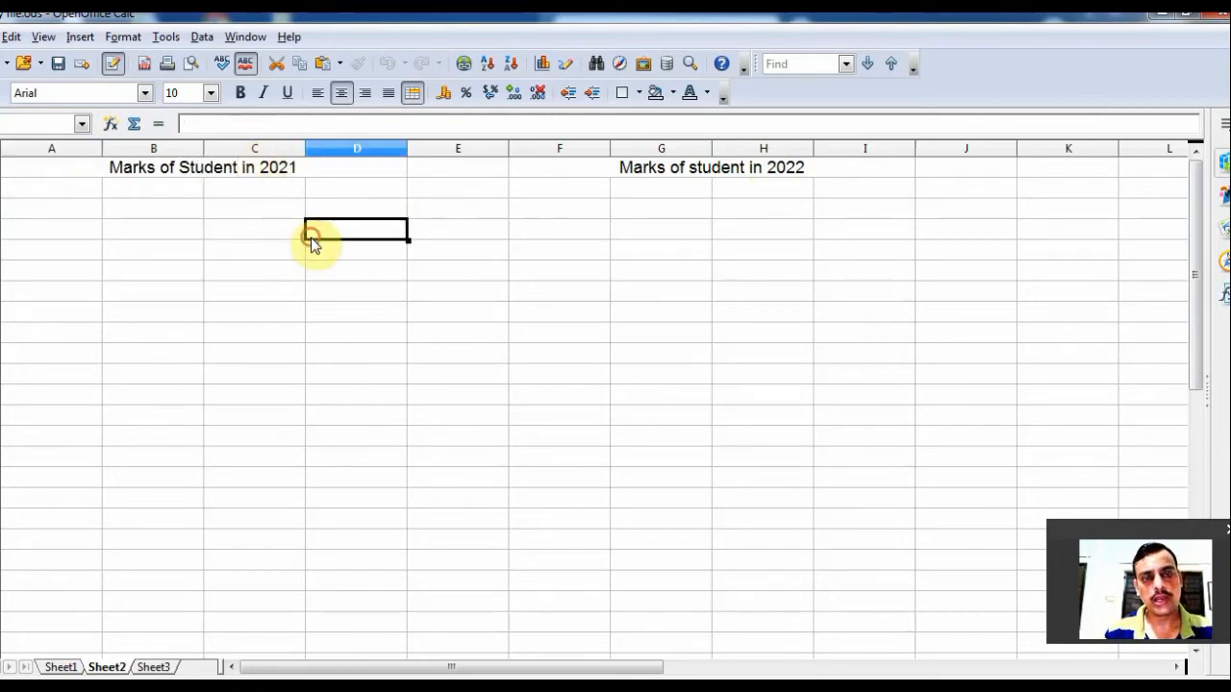
# Step: Enter headings Name of student, computer, hindi, English in A2:D2, widening column A, and start A3's name
pyautogui.click(61, 190)
pyautogui.write('N')
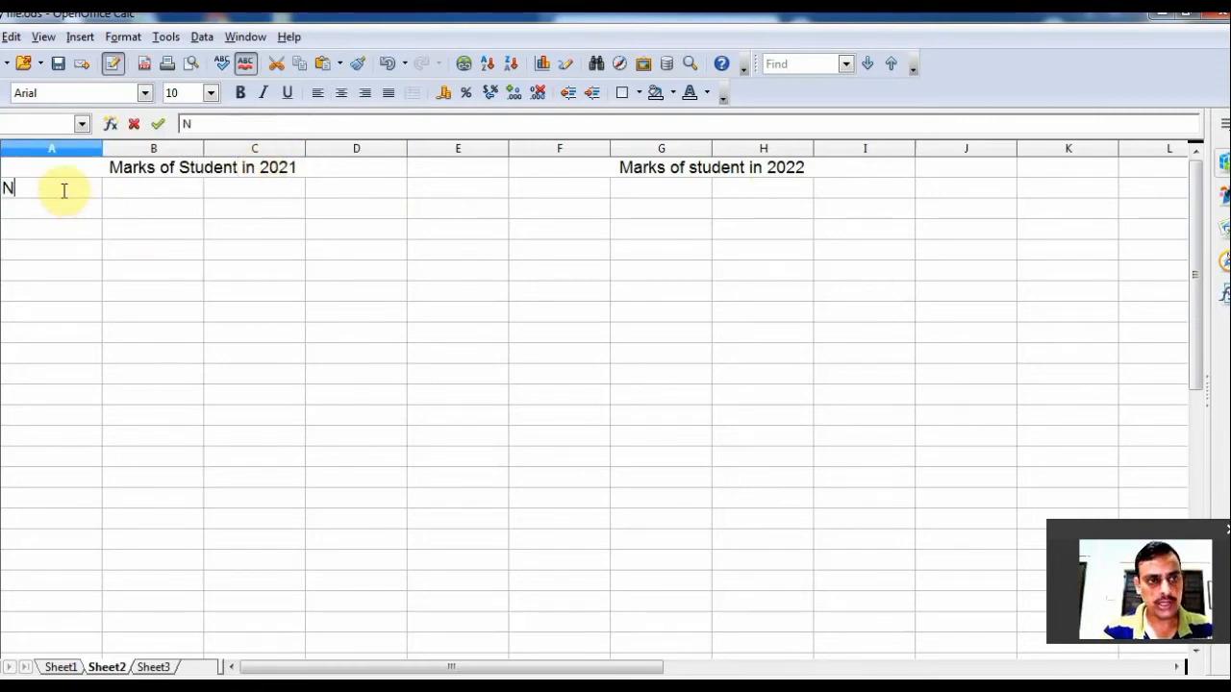
pyautogui.write('ame of student')
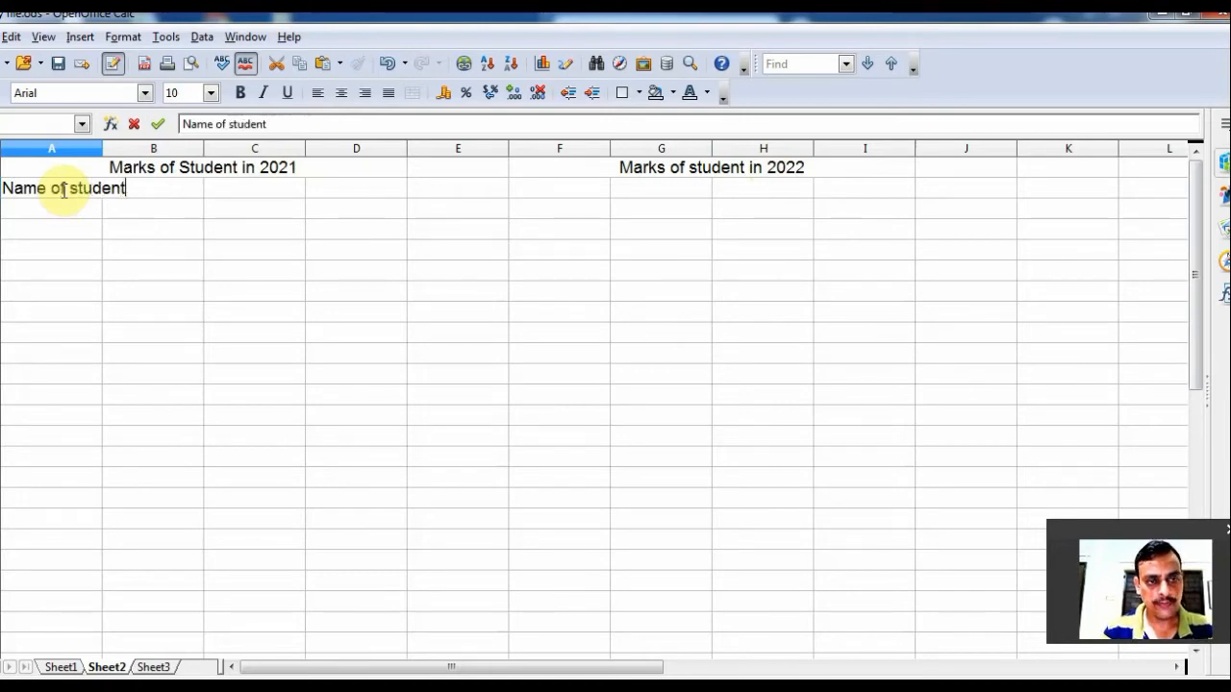
pyautogui.click(100, 147)
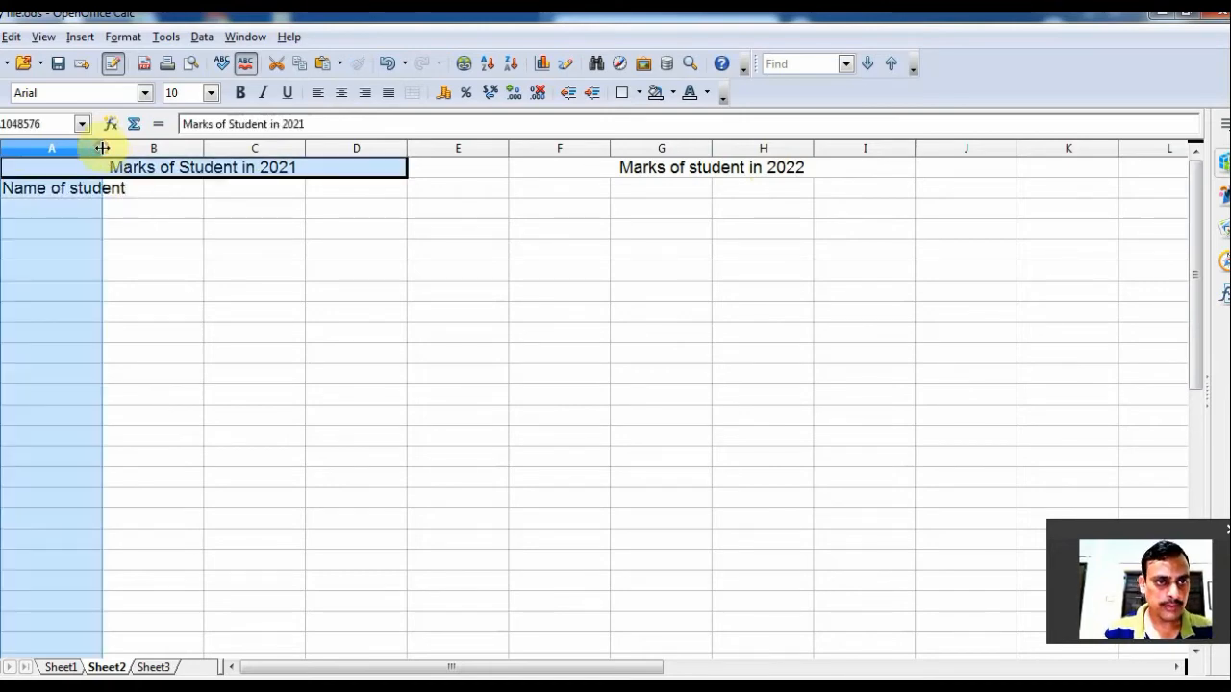
pyautogui.moveTo(102, 147); pyautogui.dragTo(142, 147)
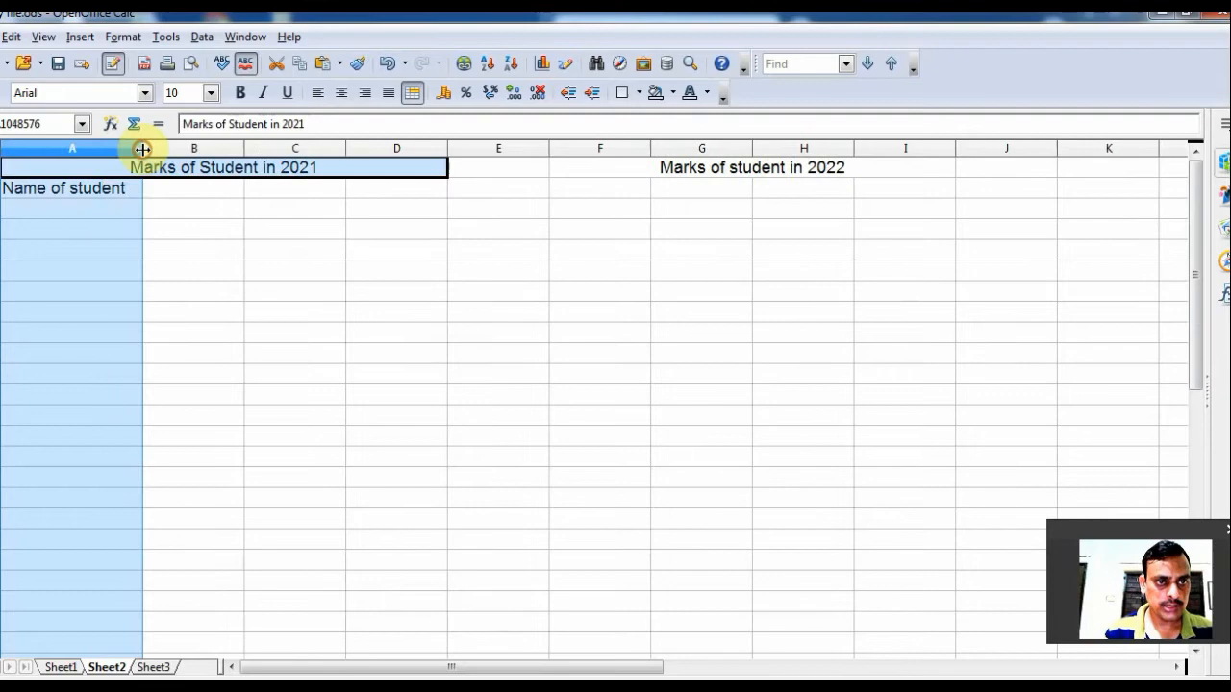
pyautogui.click(193, 197)
pyautogui.write('computer')
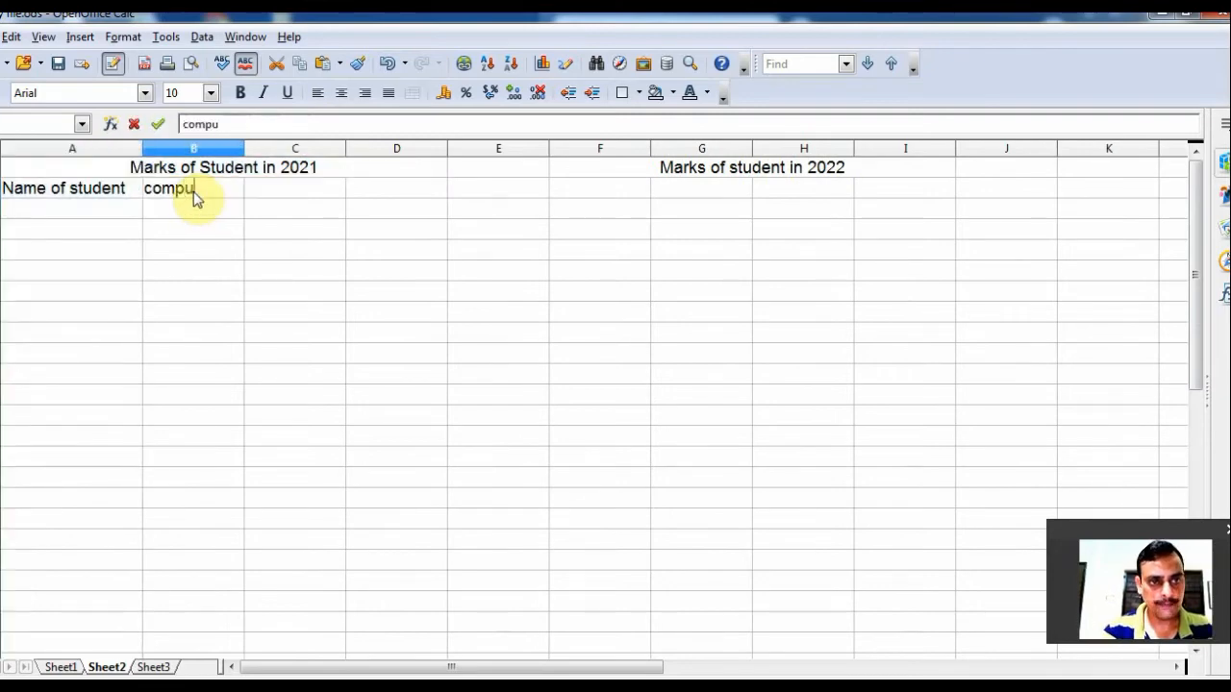
pyautogui.click(304, 197)
pyautogui.write('hindi')
pyautogui.press('Tab')
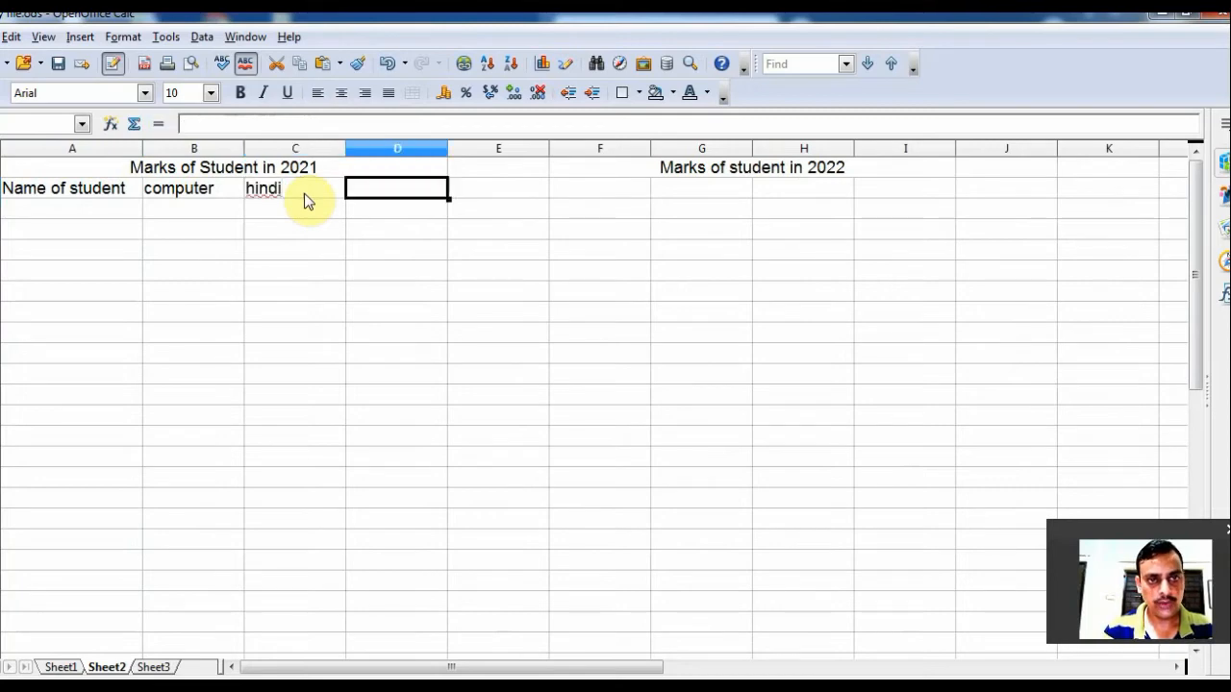
pyautogui.write('Eng')
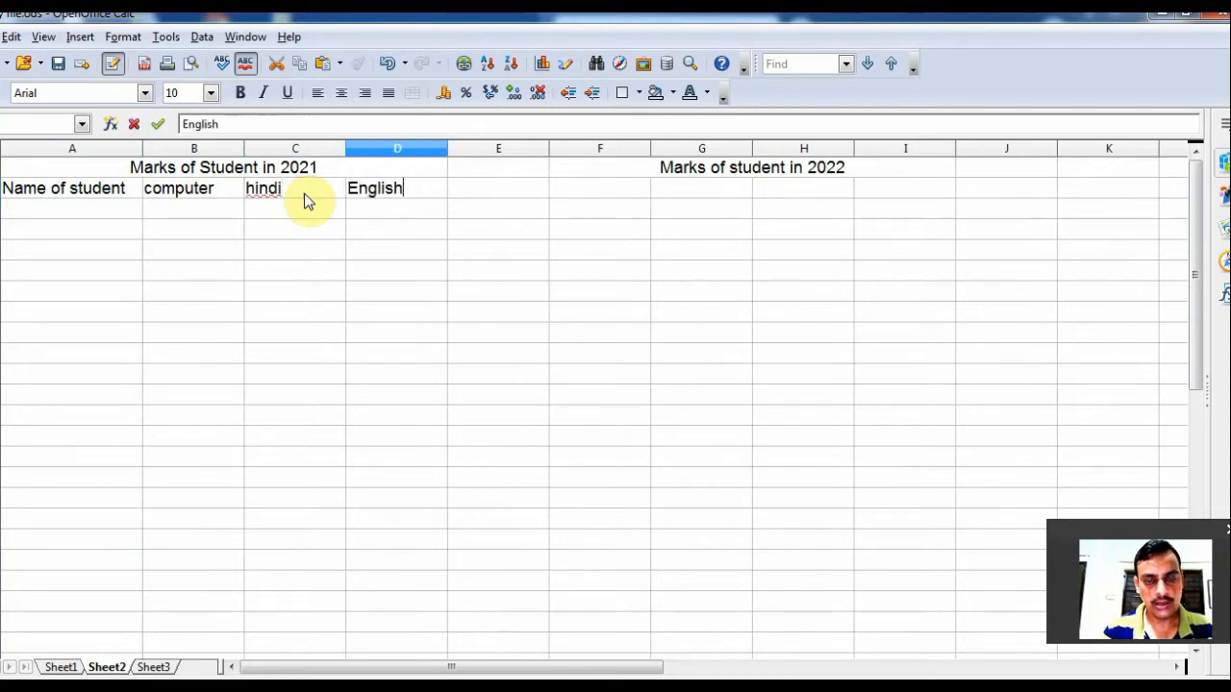
pyautogui.write('lish')
pyautogui.press('Return')
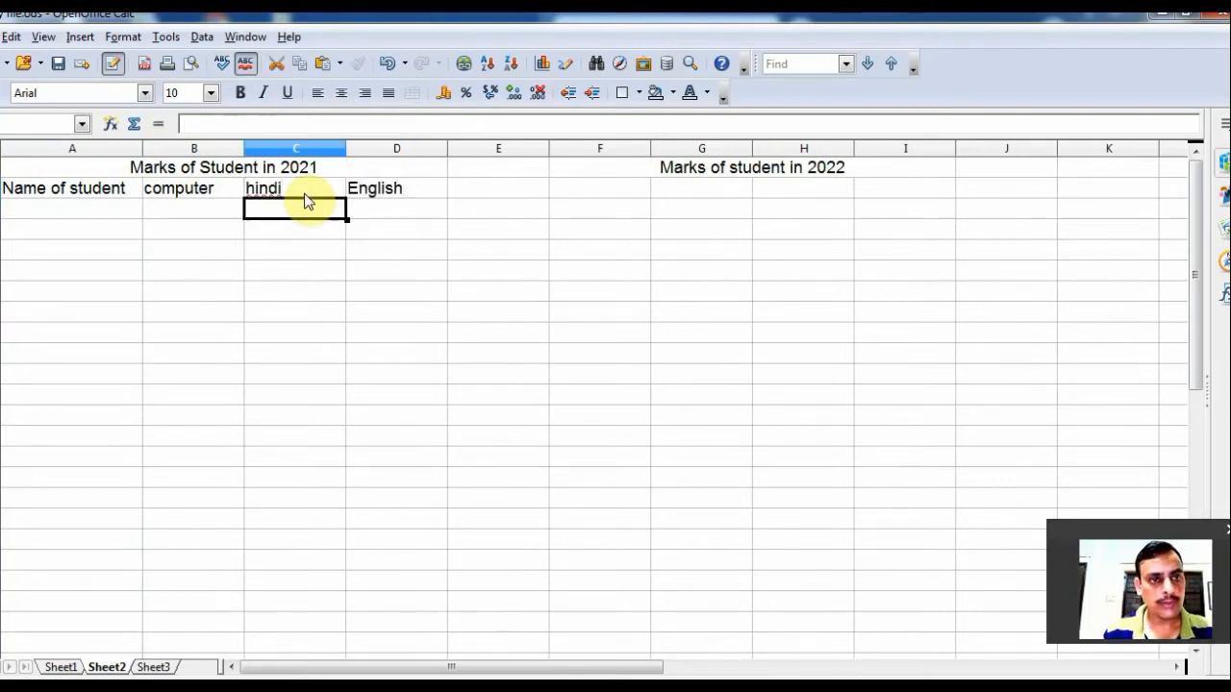
pyautogui.press('Left')
pyautogui.press('Left')
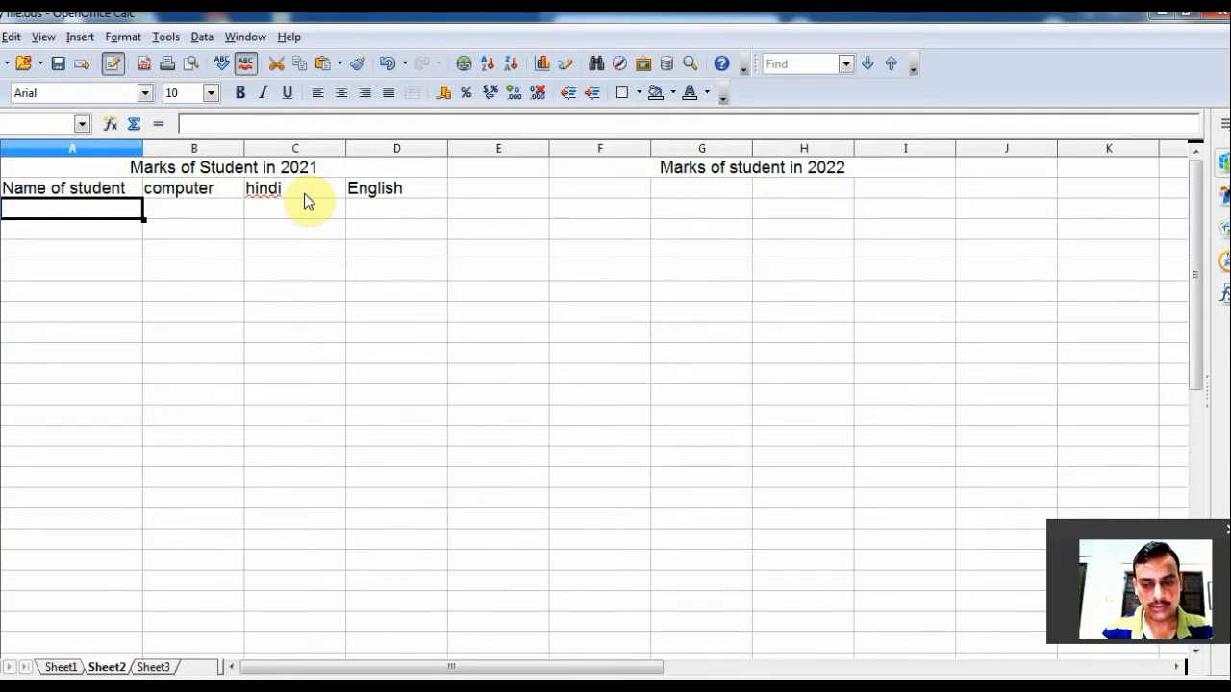
pyautogui.write('Pa')
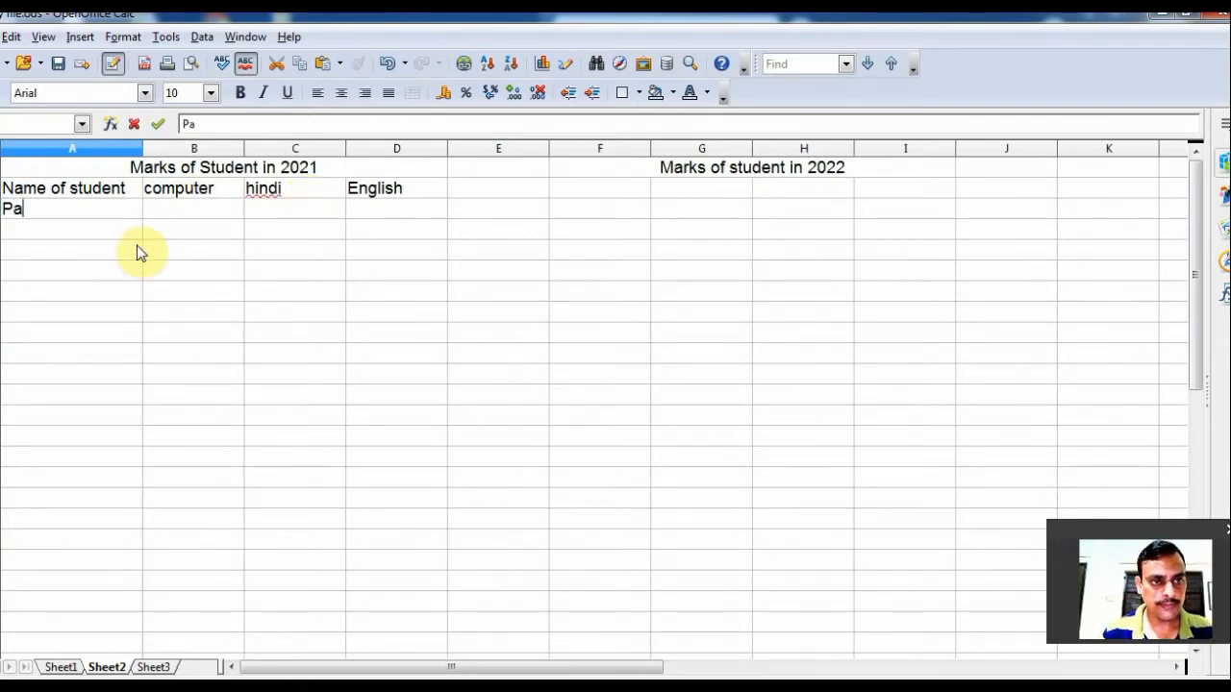
# Step: Select the header cells A2:D2, Name of student through English
pyautogui.moveTo(122, 240); pyautogui.dragTo(100, 218)
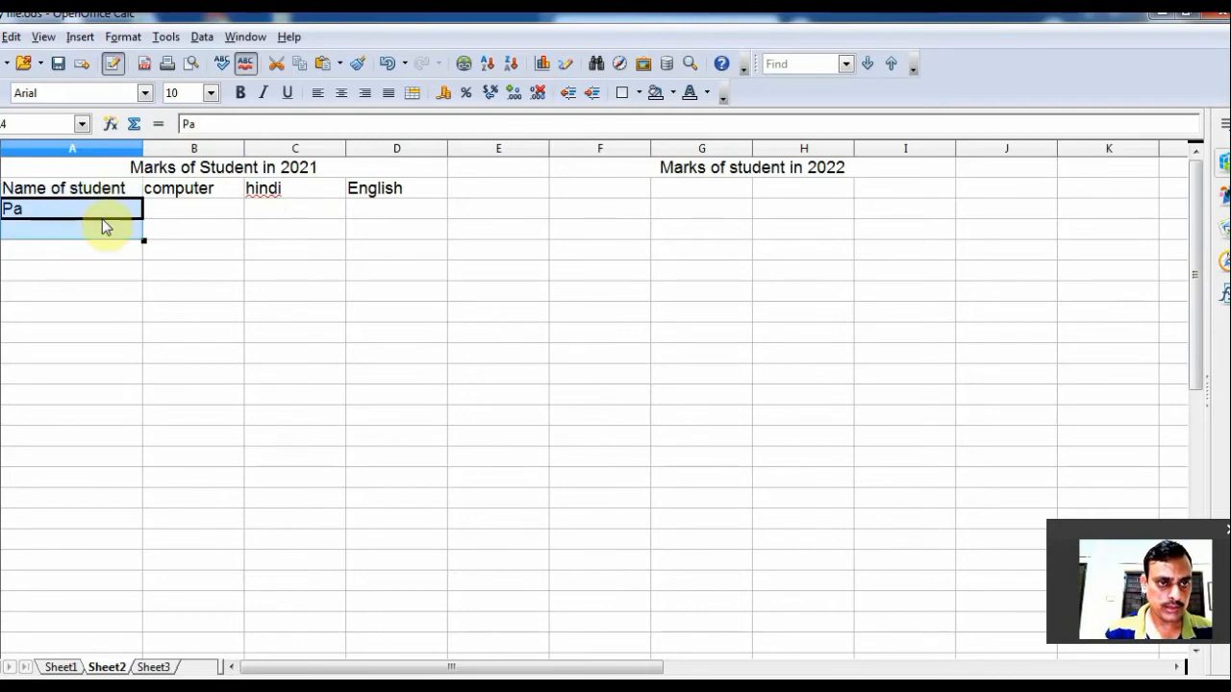
pyautogui.click(112, 187)
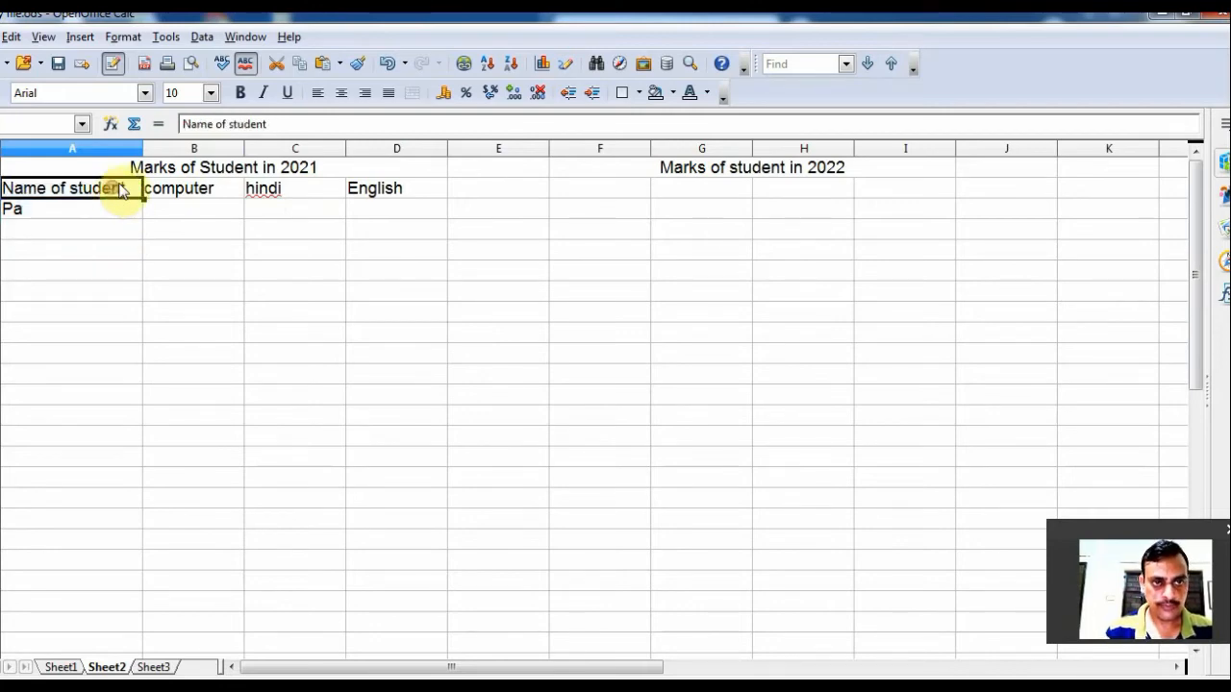
pyautogui.doubleClick(131, 188)
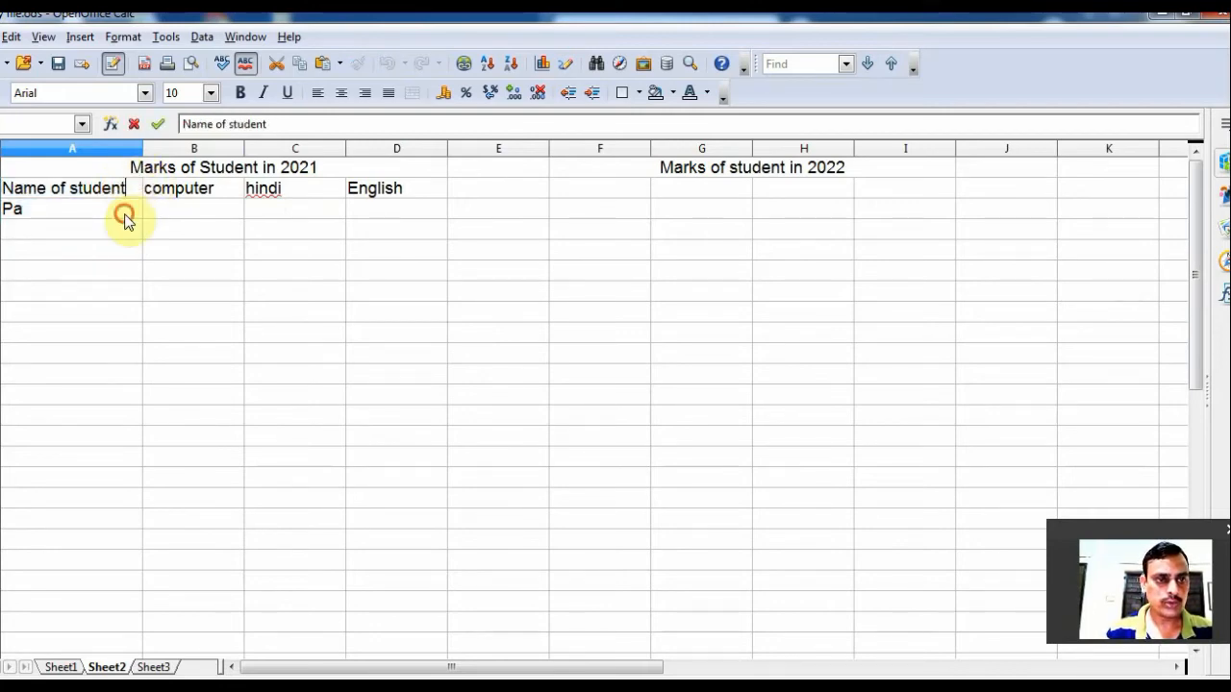
pyautogui.moveTo(121, 214); pyautogui.dragTo(125, 195)
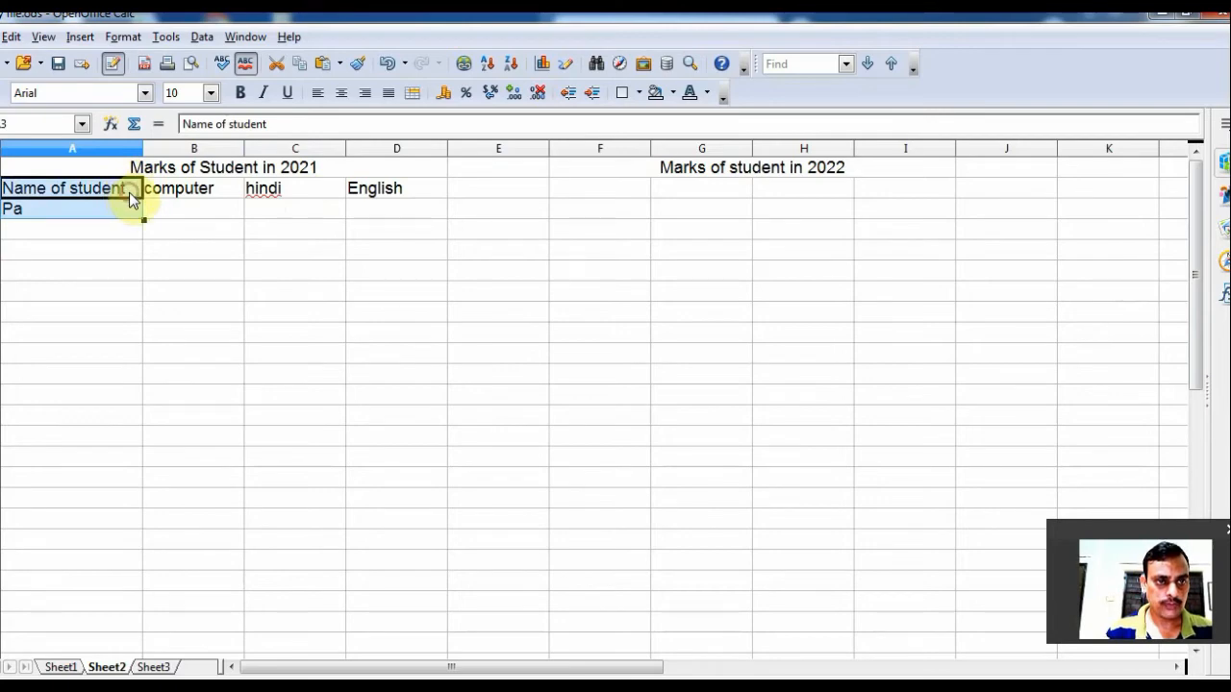
pyautogui.click(129, 192)
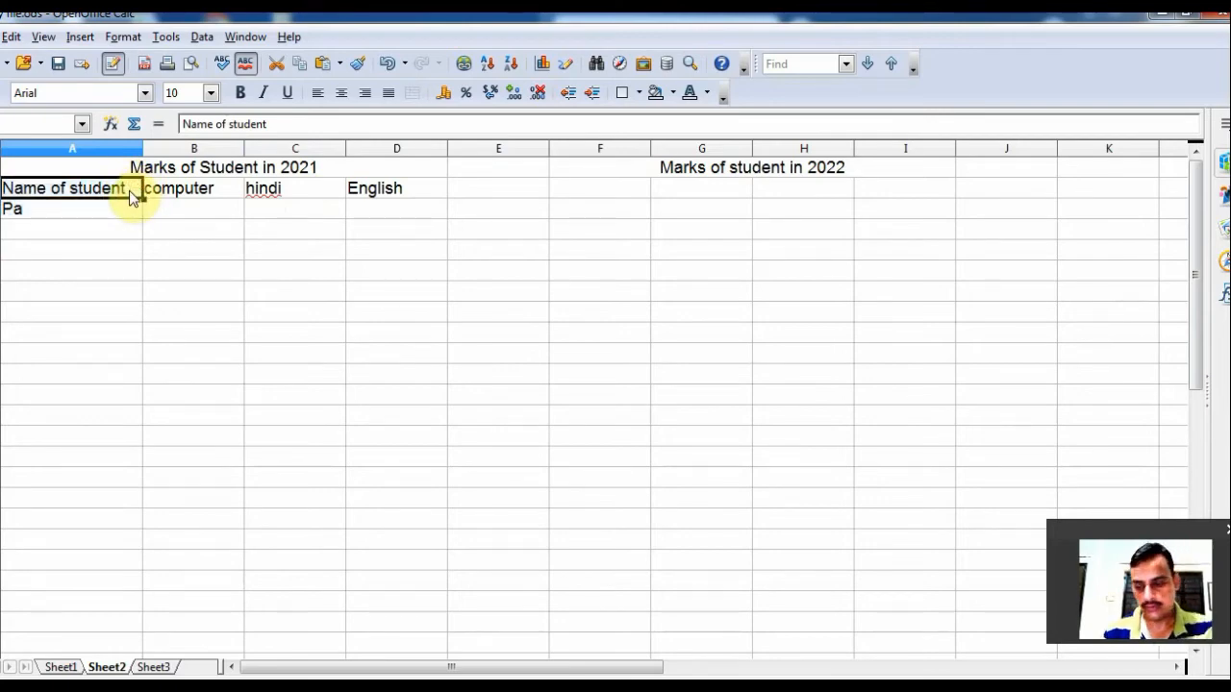
pyautogui.hotkey('shift', 'Right')
pyautogui.hotkey('shift', 'Right')
pyautogui.hotkey('shift', 'Right')
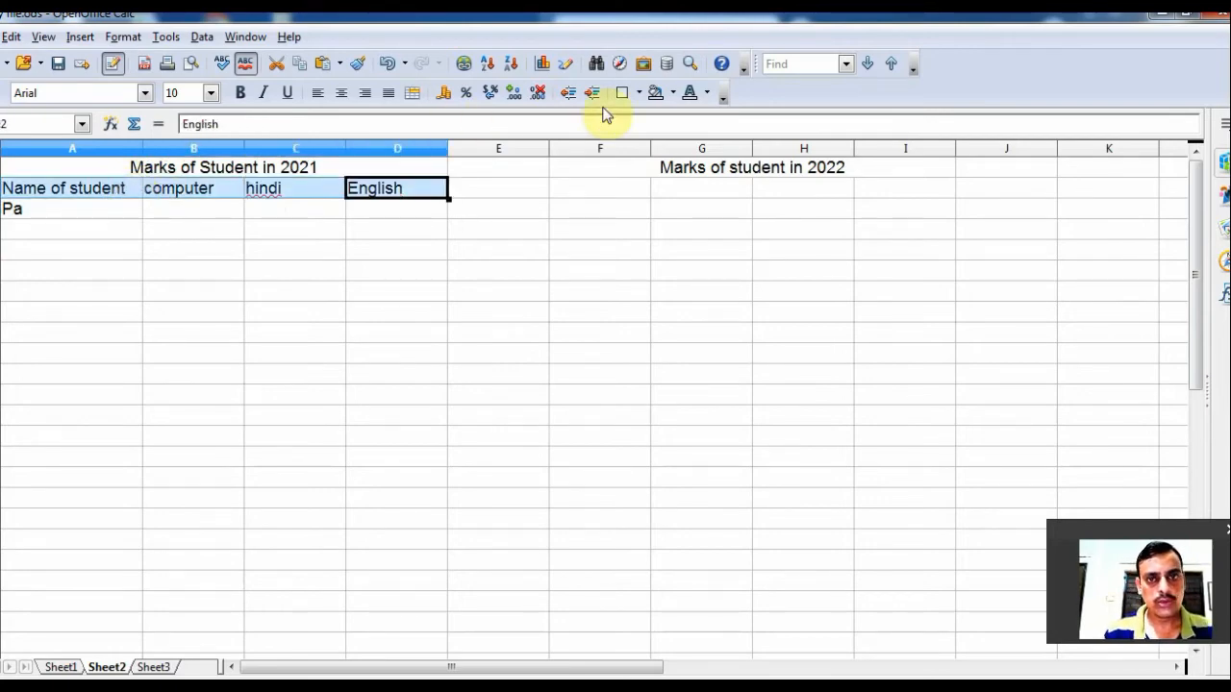
# Step: Give the header row A2:D2 a Red 1 background colour
pyautogui.click(638, 92)
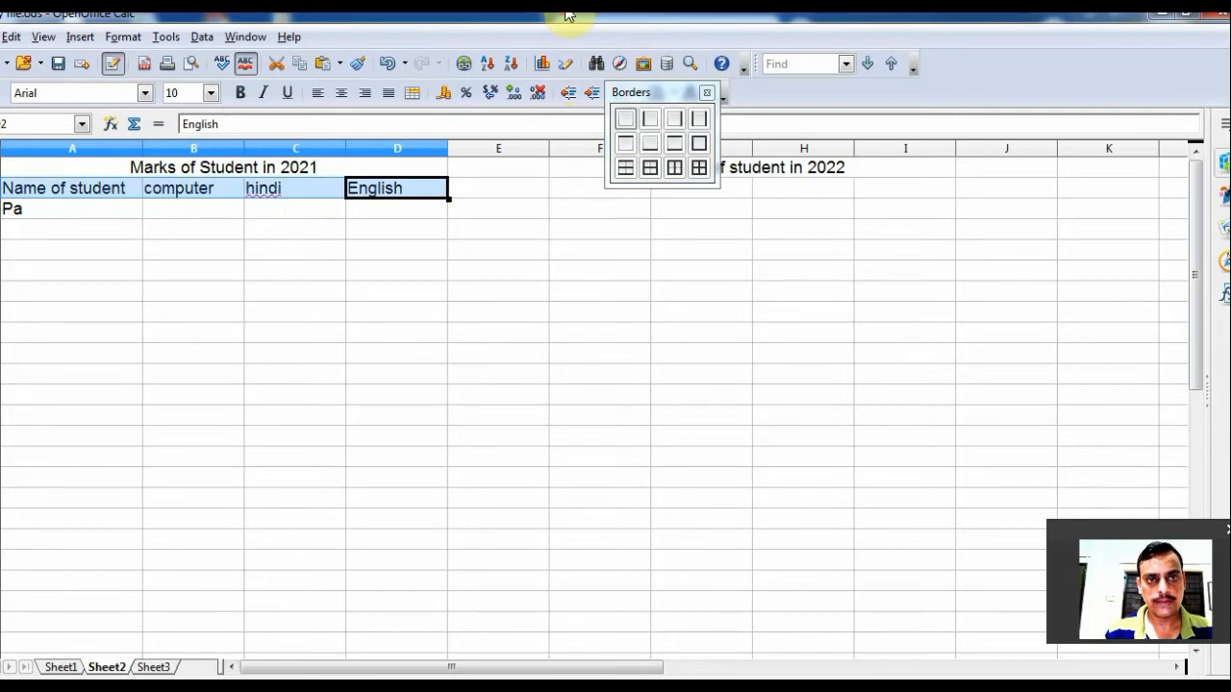
pyautogui.click(707, 94)
pyautogui.click(673, 96)
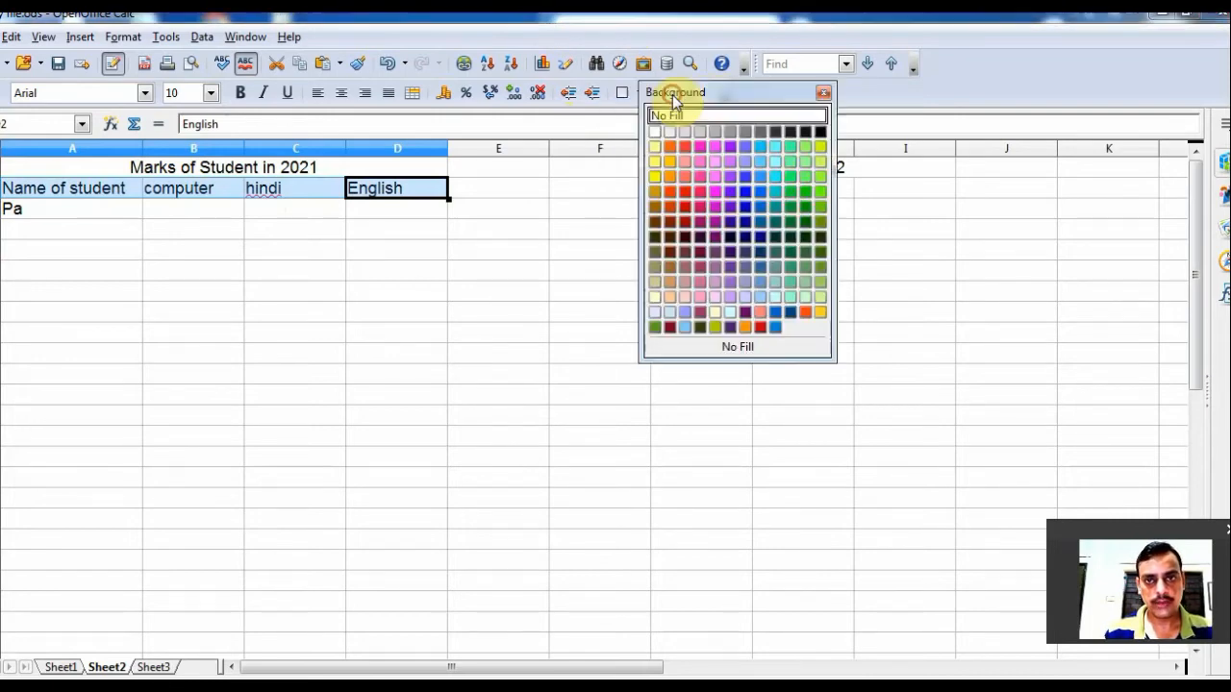
pyautogui.click(685, 161)
pyautogui.click(432, 312)
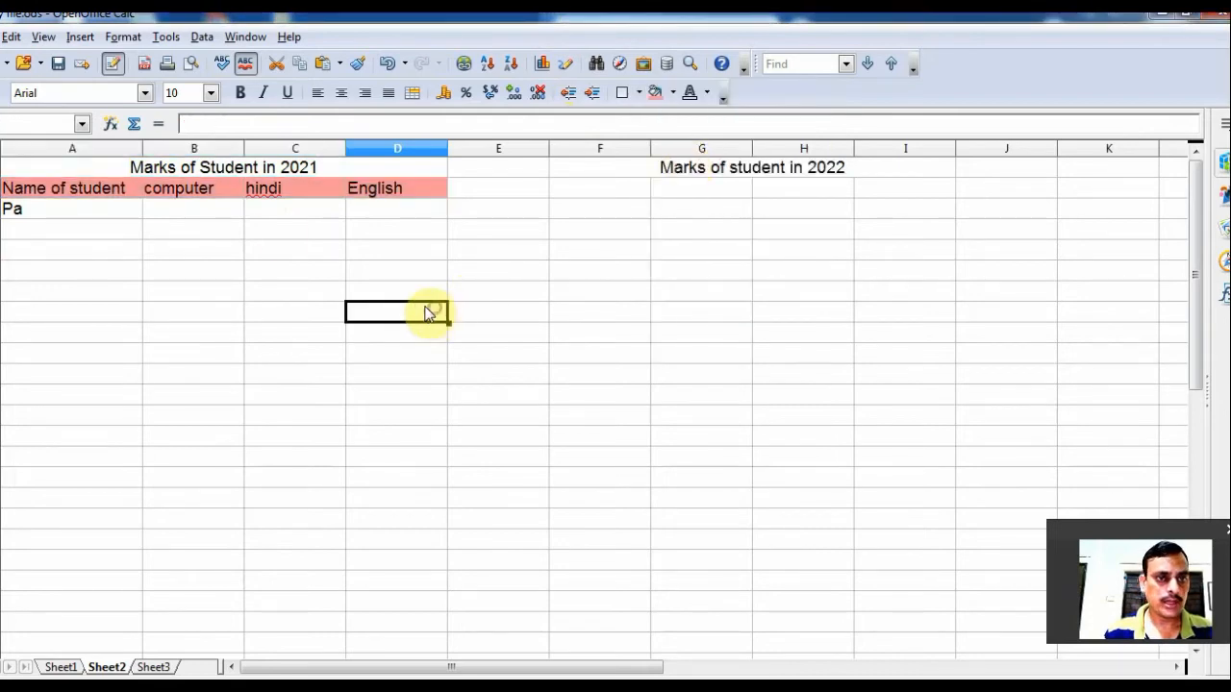
# Step: Select the 2021 title, header row and first entry, and paste them at F1
pyautogui.click(214, 165)
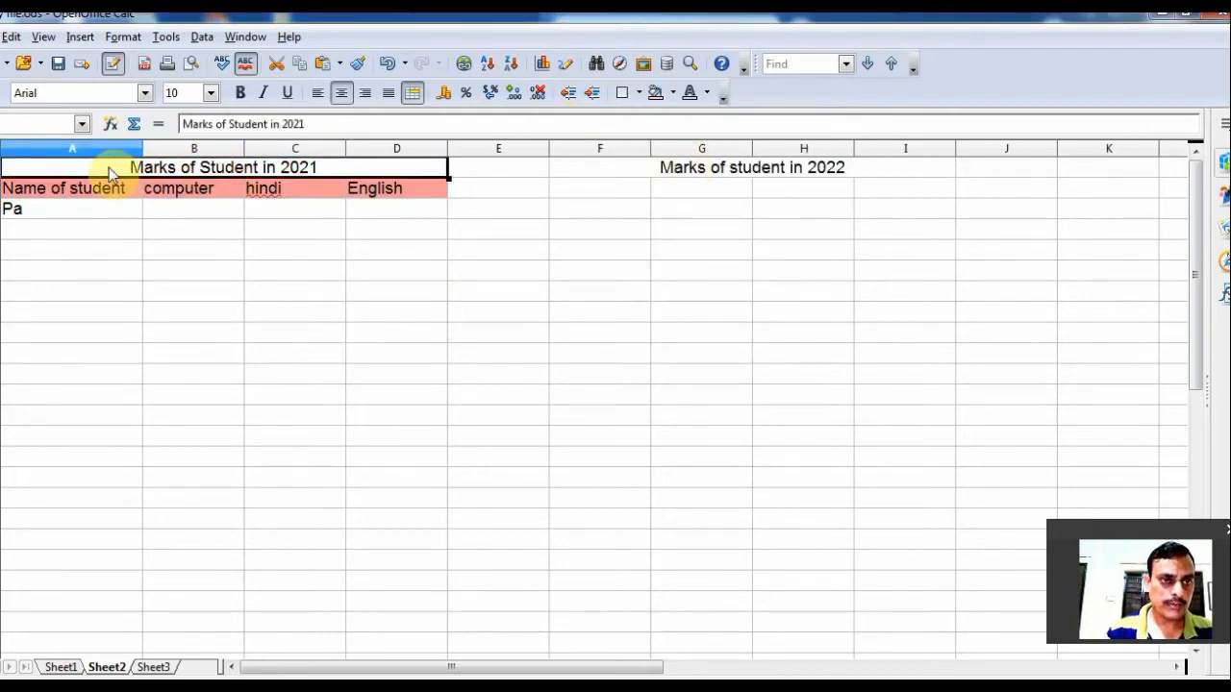
pyautogui.moveTo(111, 172); pyautogui.dragTo(130, 211)
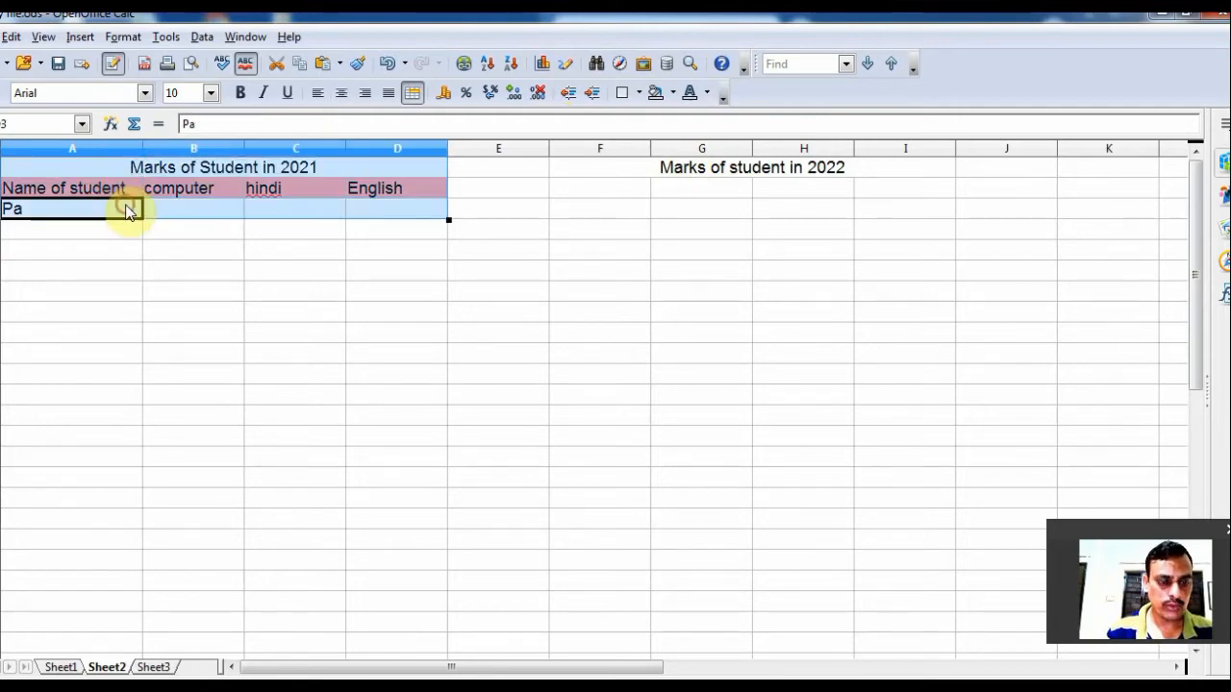
pyautogui.click(607, 166)
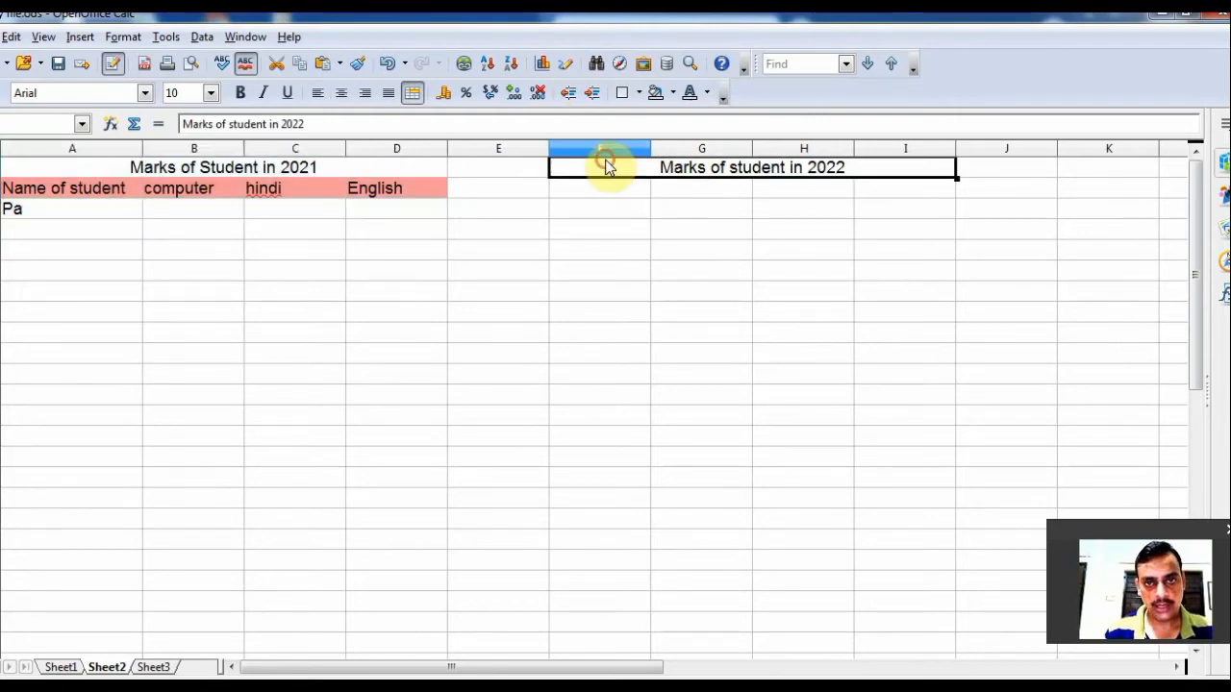
pyautogui.hotkey('ctrl', 'v')
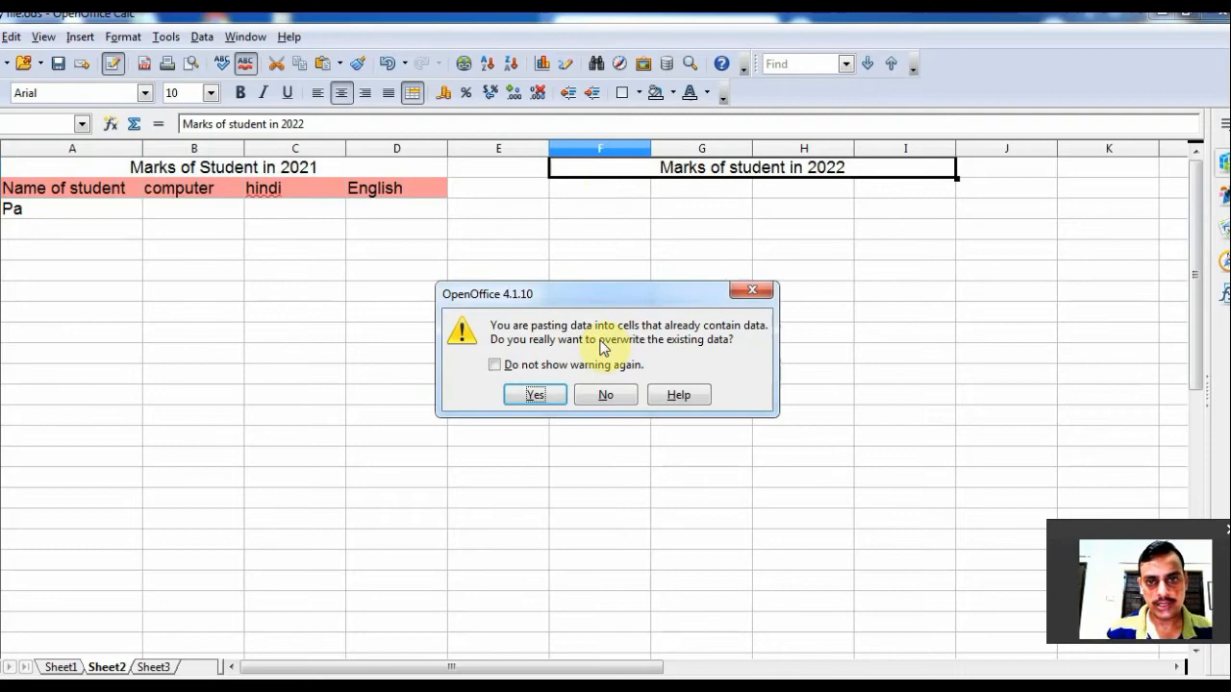
# Step: Confirm overwriting F1 with the pasted block and change its title year from 2021 to 2022
pyautogui.click(536, 395)
pyautogui.click(714, 298)
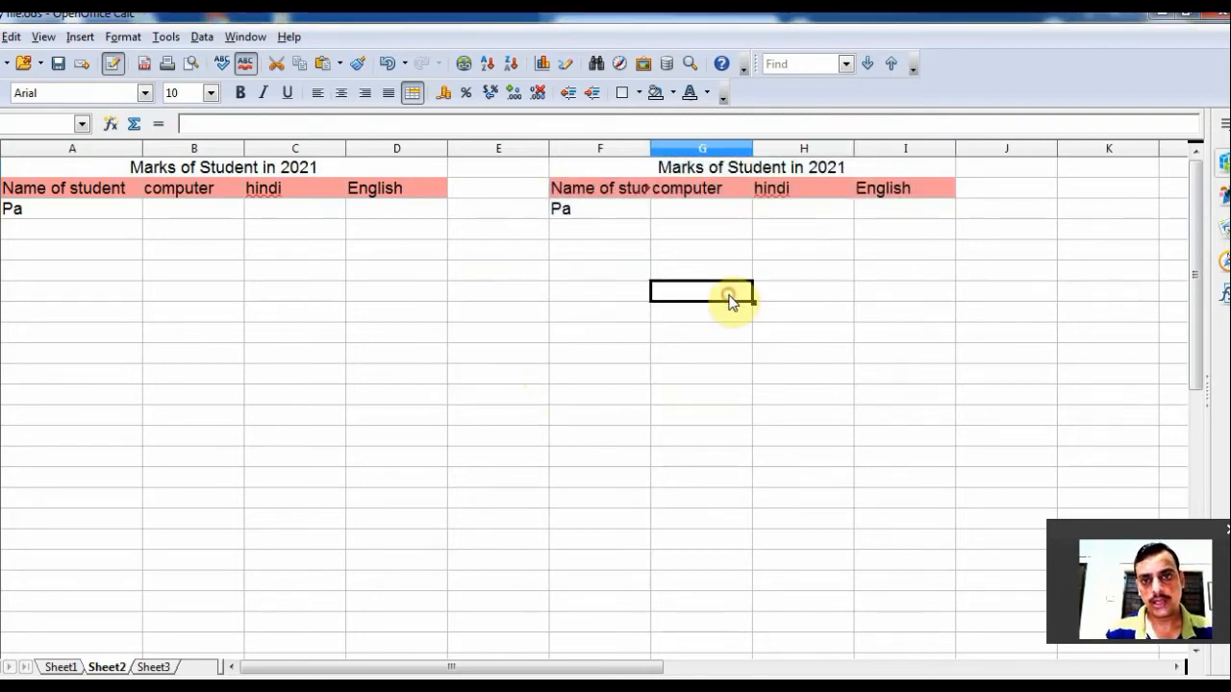
pyautogui.doubleClick(858, 170)
pyautogui.press('BackSpace')
pyautogui.write('2')
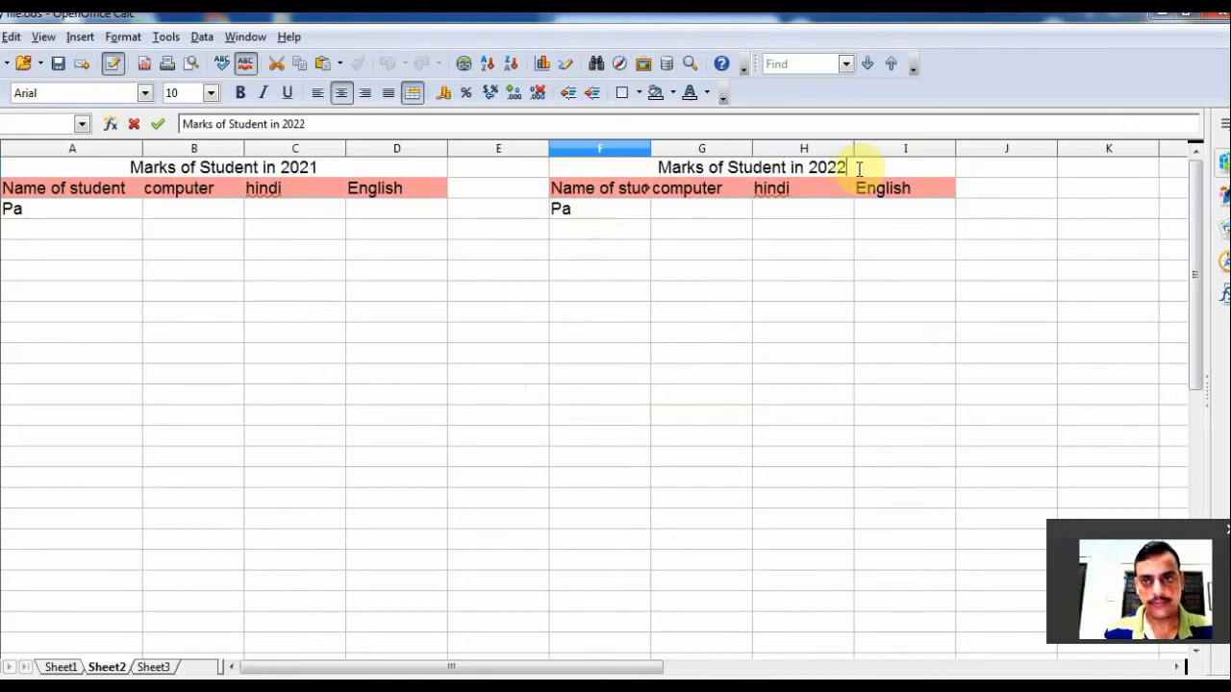
pyautogui.click(709, 227)
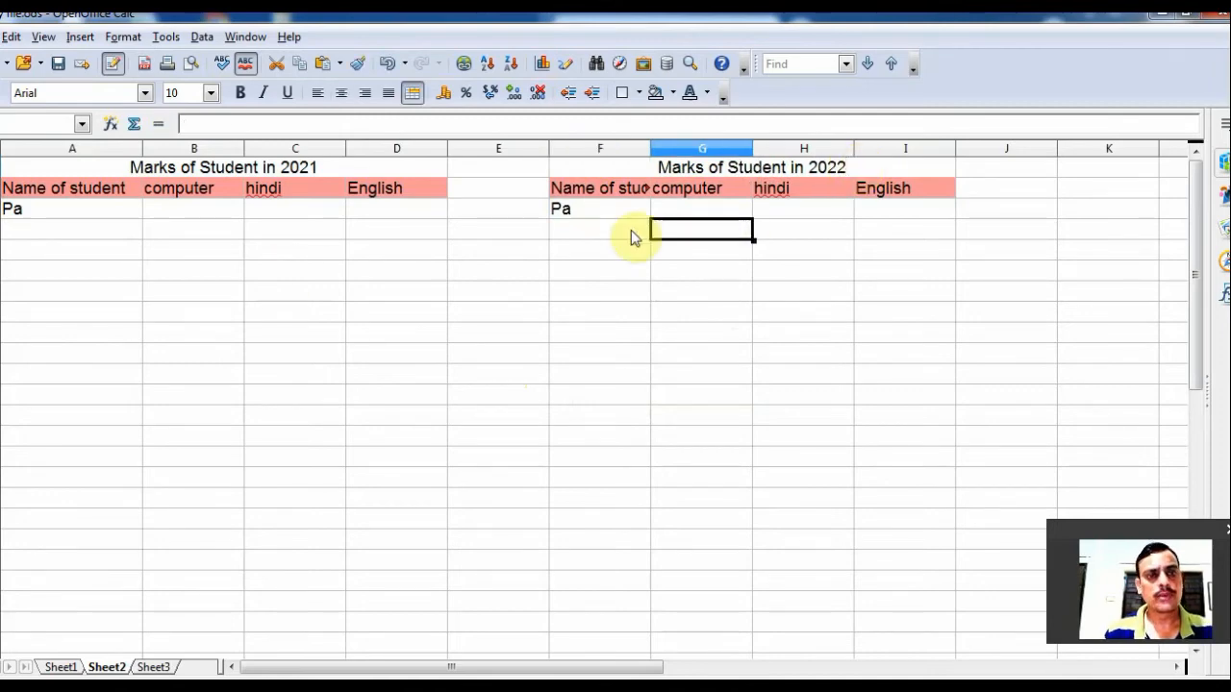
pyautogui.click(41, 215)
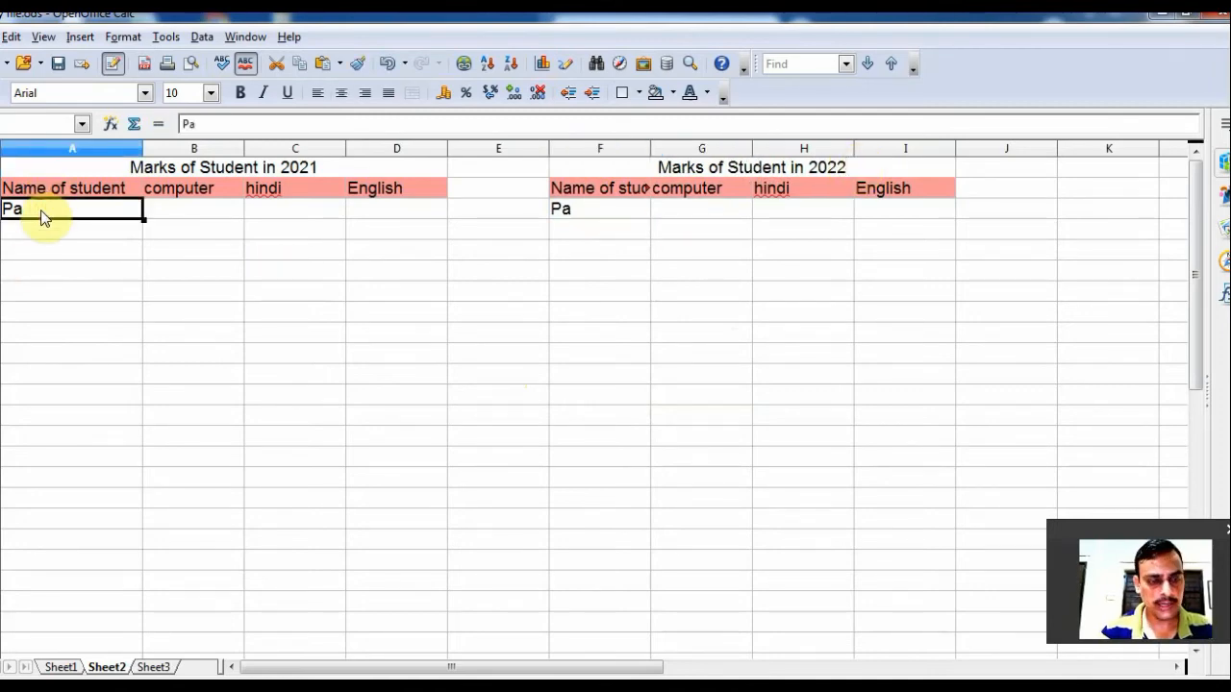
# Step: Enter the four student names in A3:A6
pyautogui.doubleClick(41, 215)
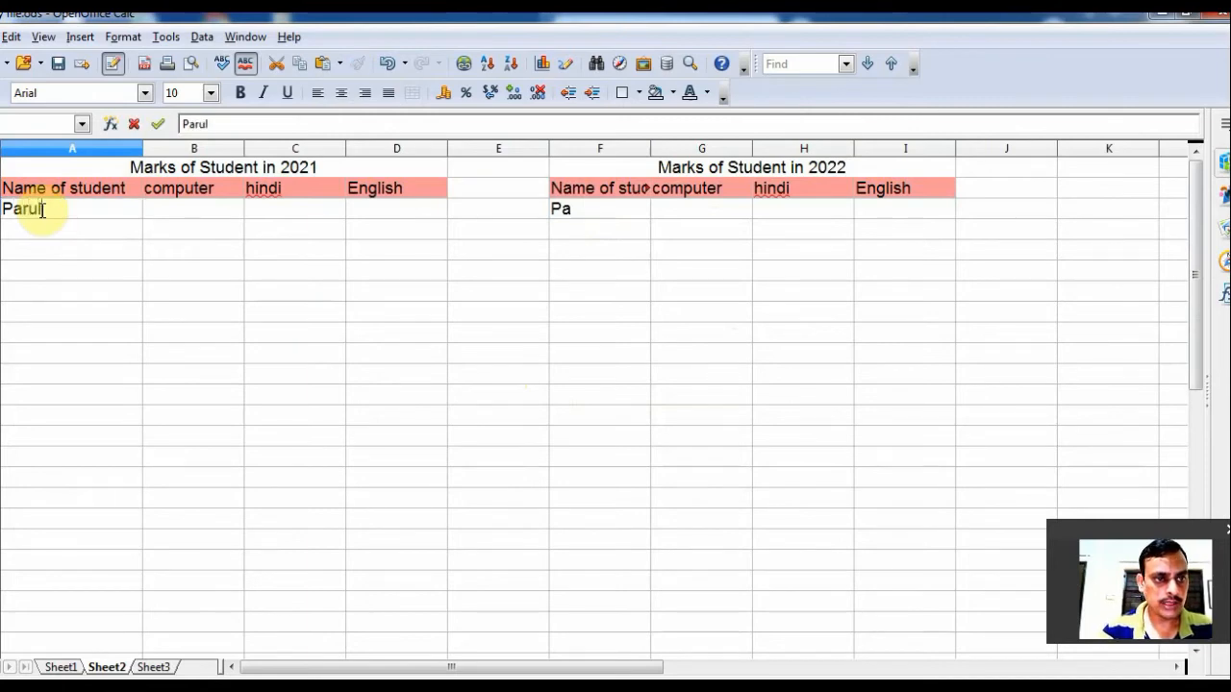
pyautogui.press('Return')
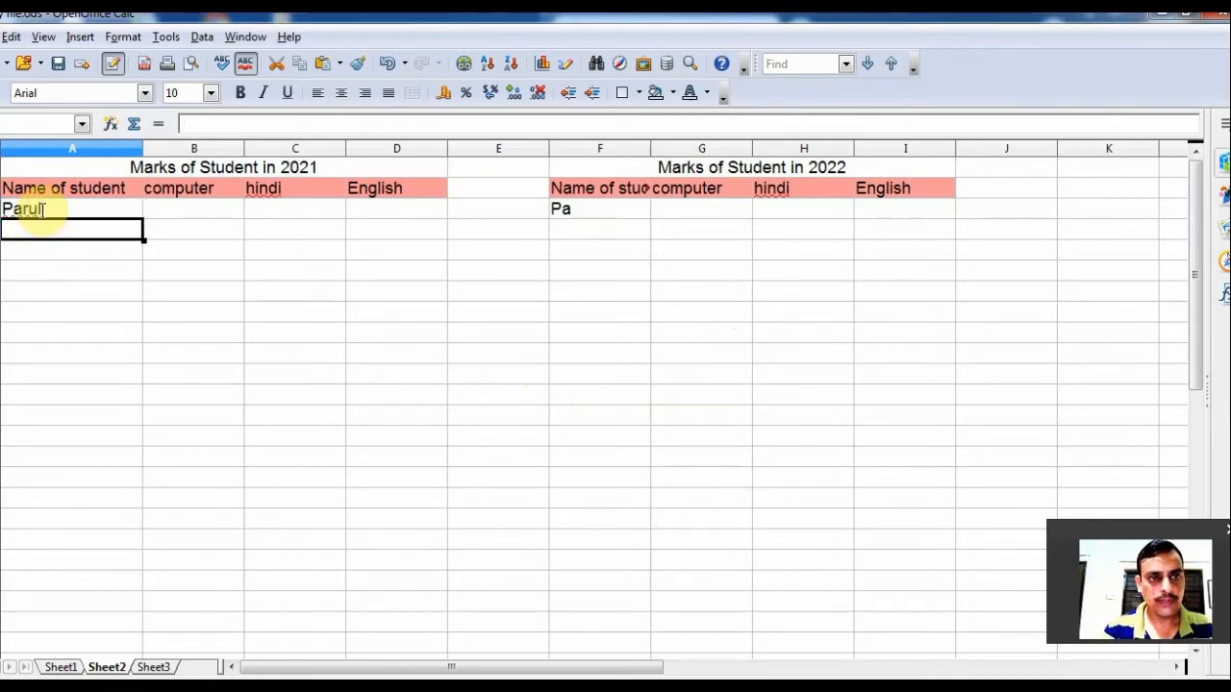
pyautogui.write('Ravi')
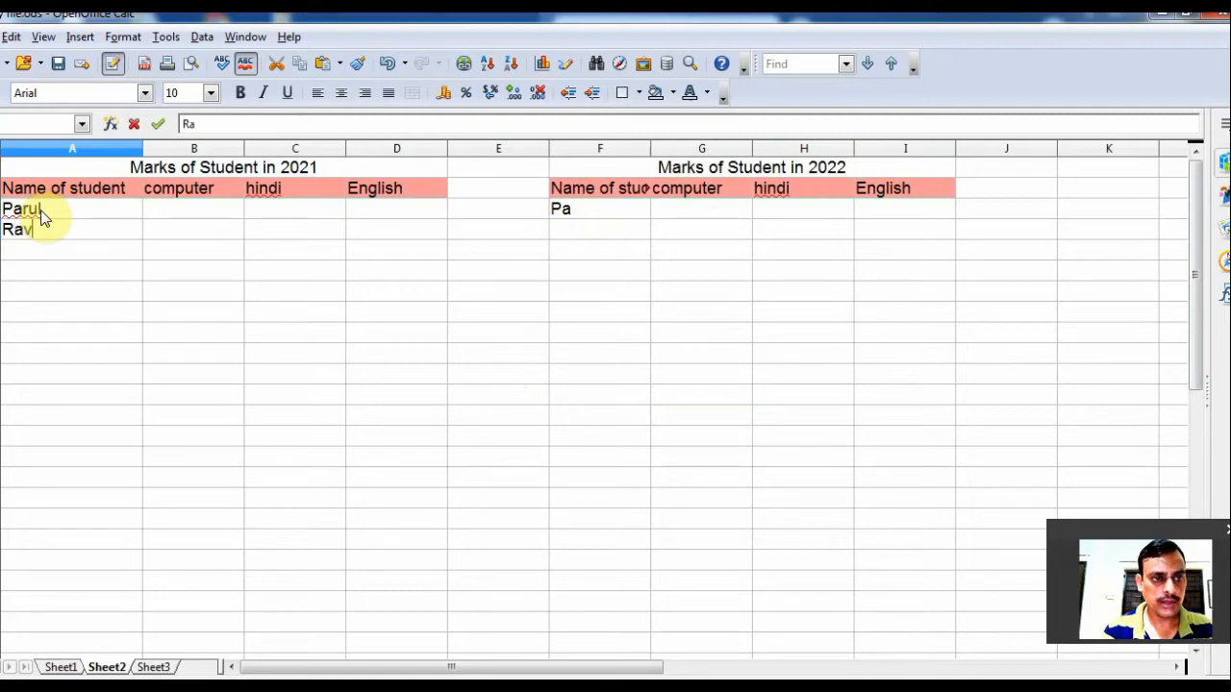
pyautogui.press('Return')
pyautogui.write('M')
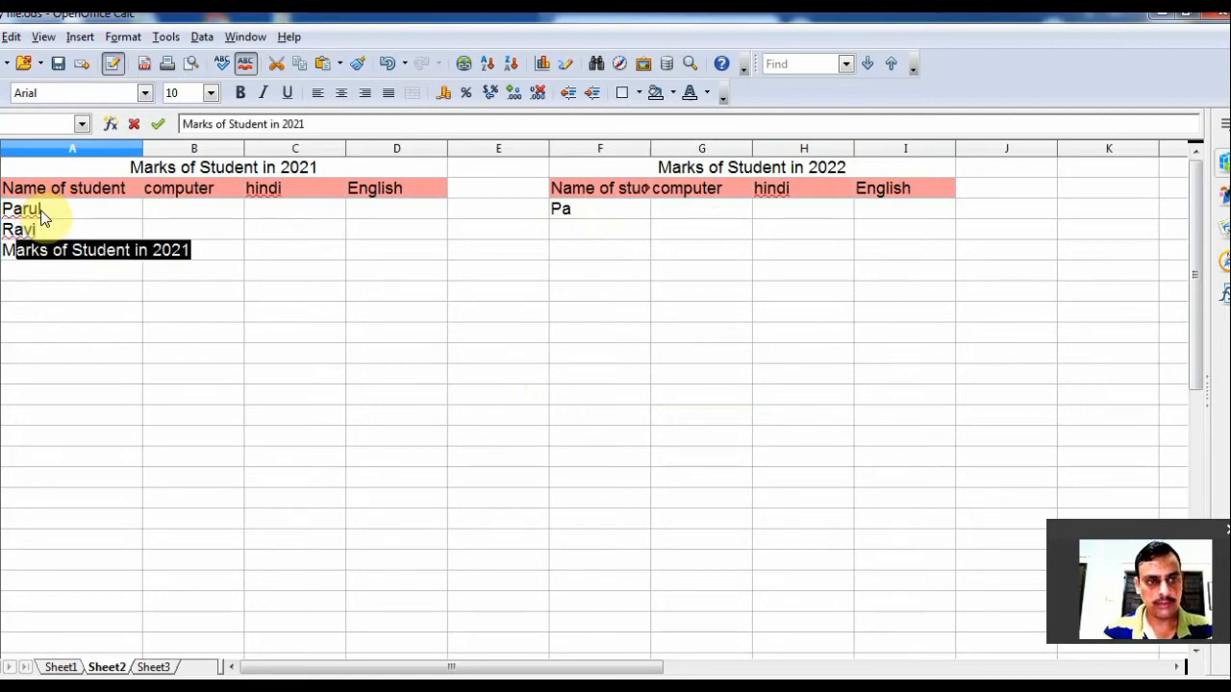
pyautogui.write('anju')
pyautogui.press('Return')
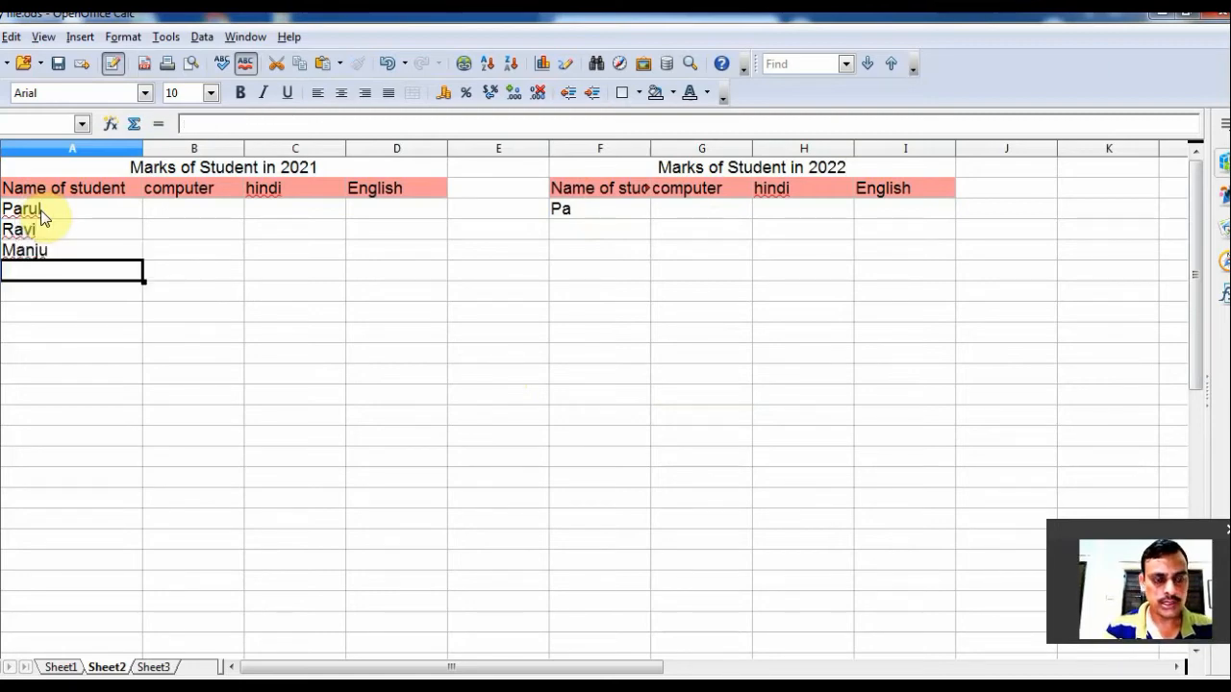
pyautogui.write('Arvind S')
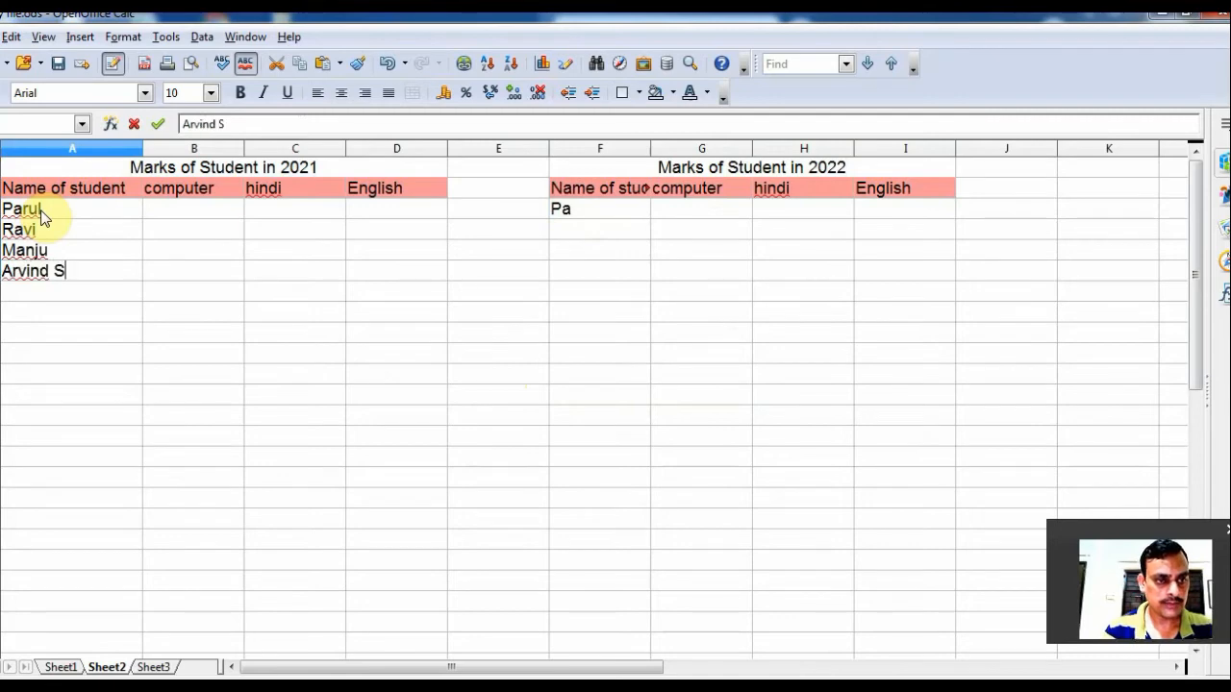
pyautogui.write('harma')
pyautogui.press('Tab')
pyautogui.press('Tab')
pyautogui.press('Tab')
pyautogui.press('Tab')
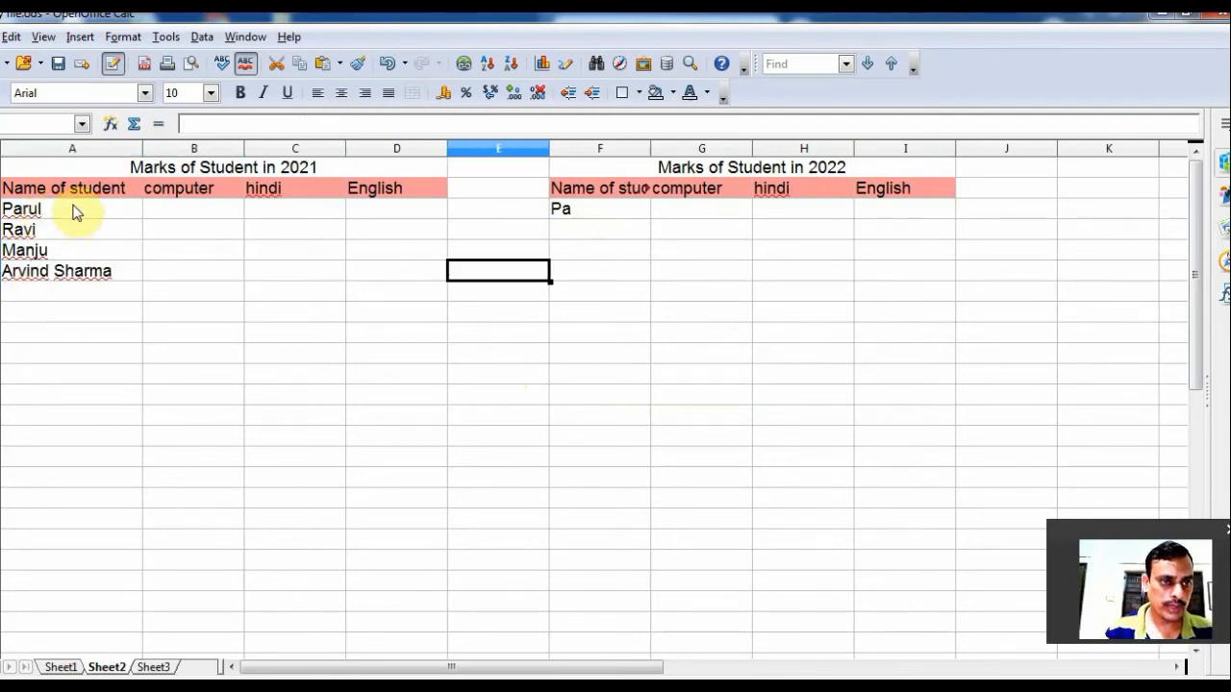
# Step: Copy the names into F3:F6, confirming the overwrite, and widen column F
pyautogui.moveTo(77, 212); pyautogui.dragTo(81, 269)
pyautogui.press('super+c')
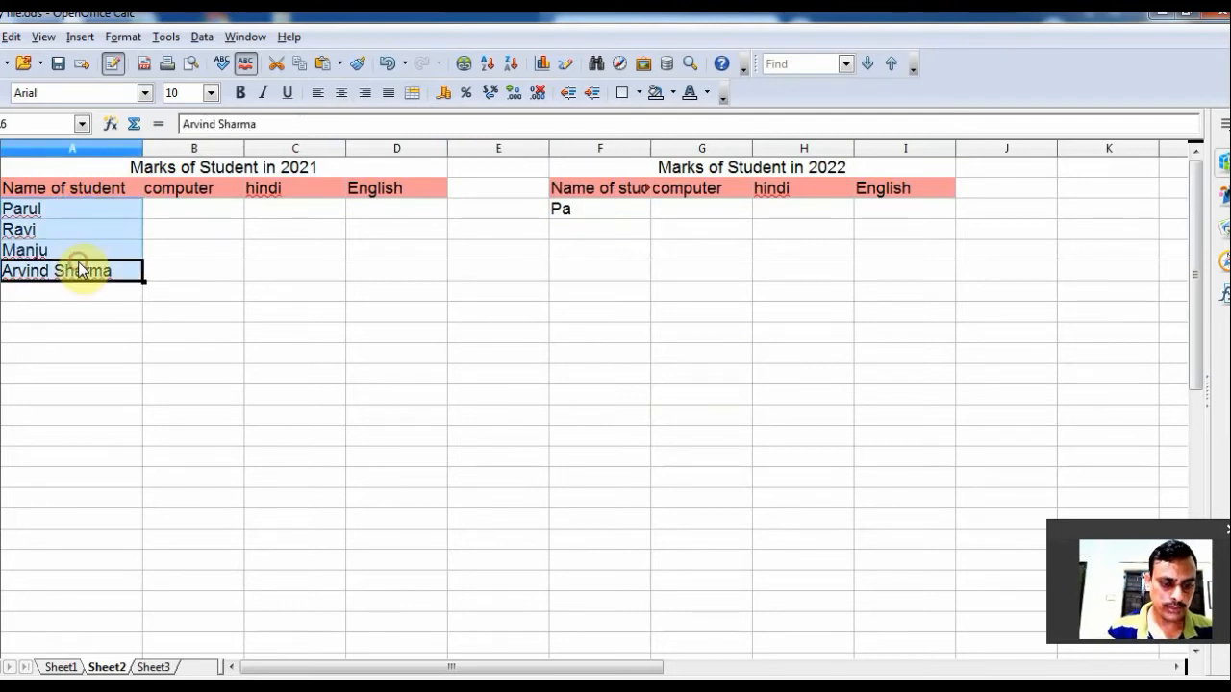
pyautogui.click(605, 213)
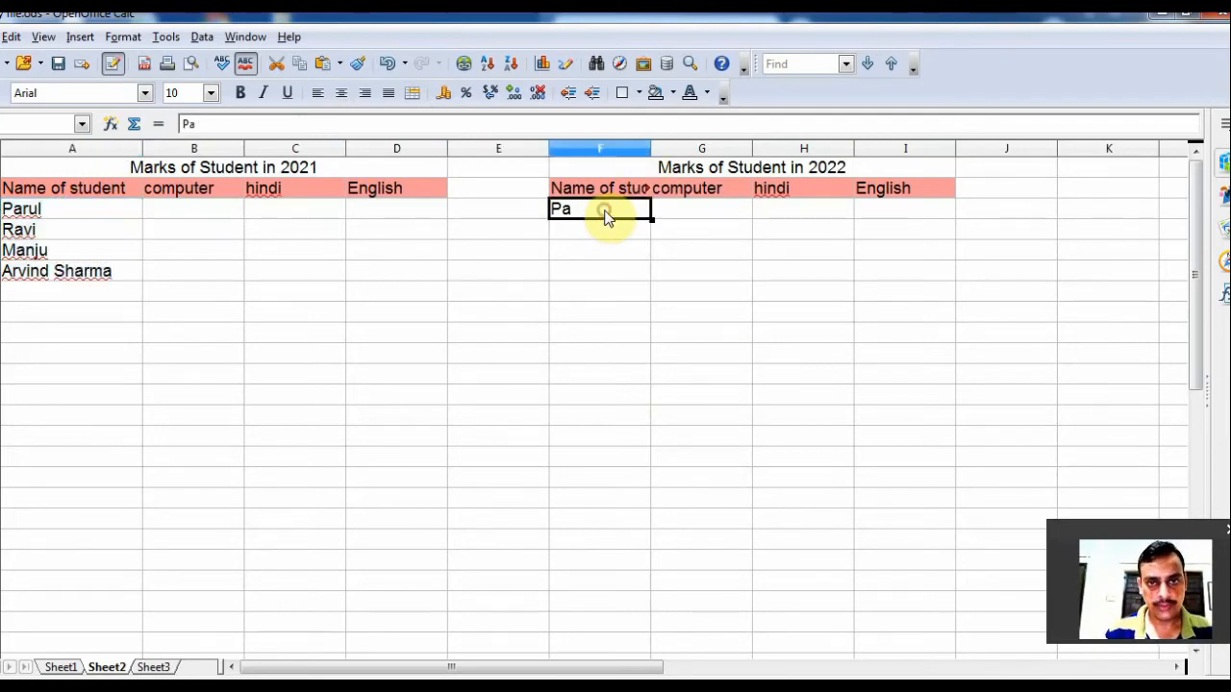
pyautogui.hotkey('ctrl', 'v')
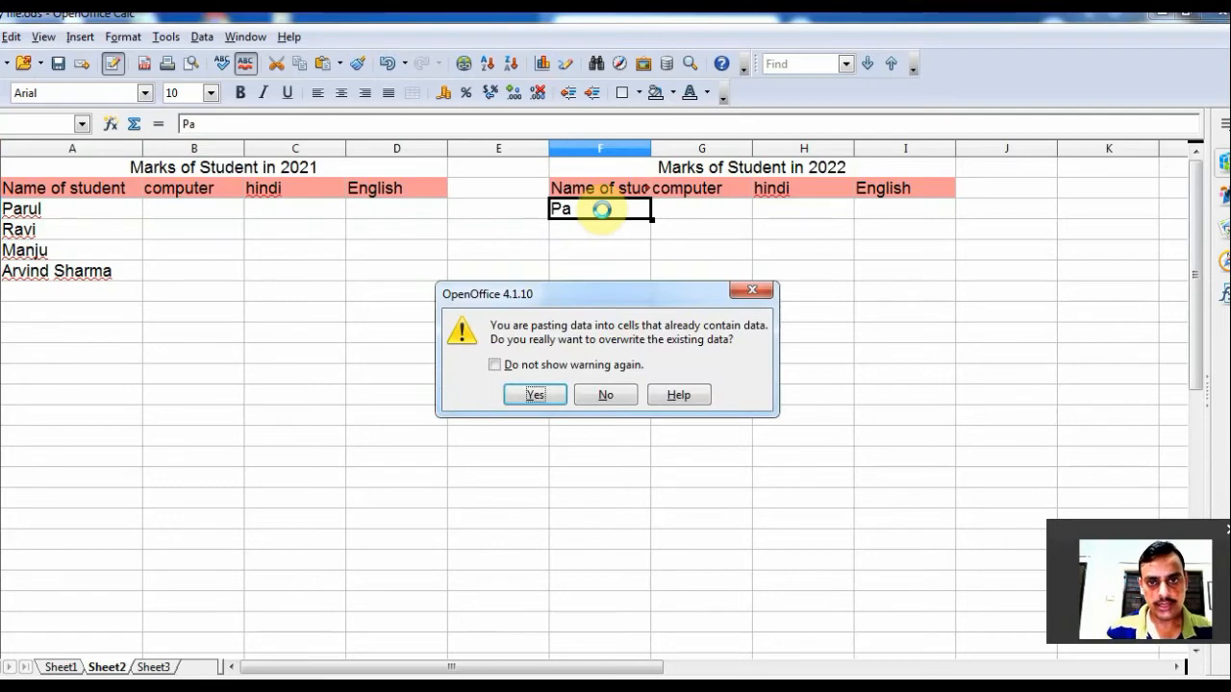
pyautogui.click(539, 396)
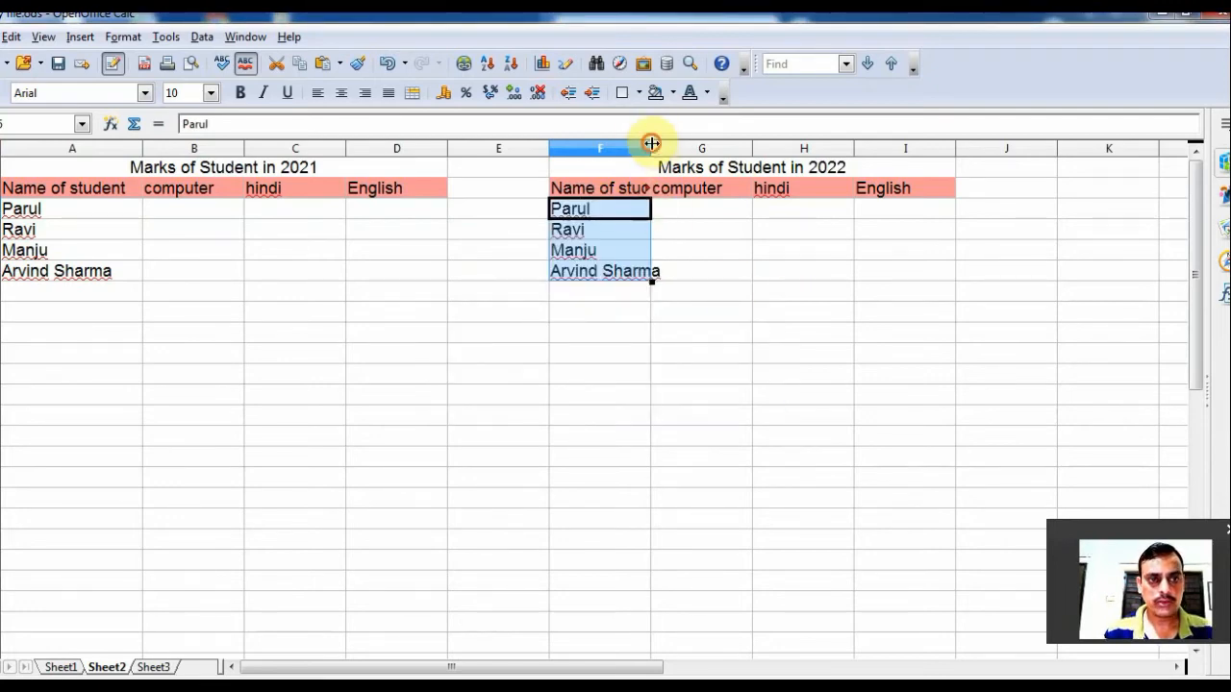
pyautogui.moveTo(651, 141); pyautogui.dragTo(670, 145)
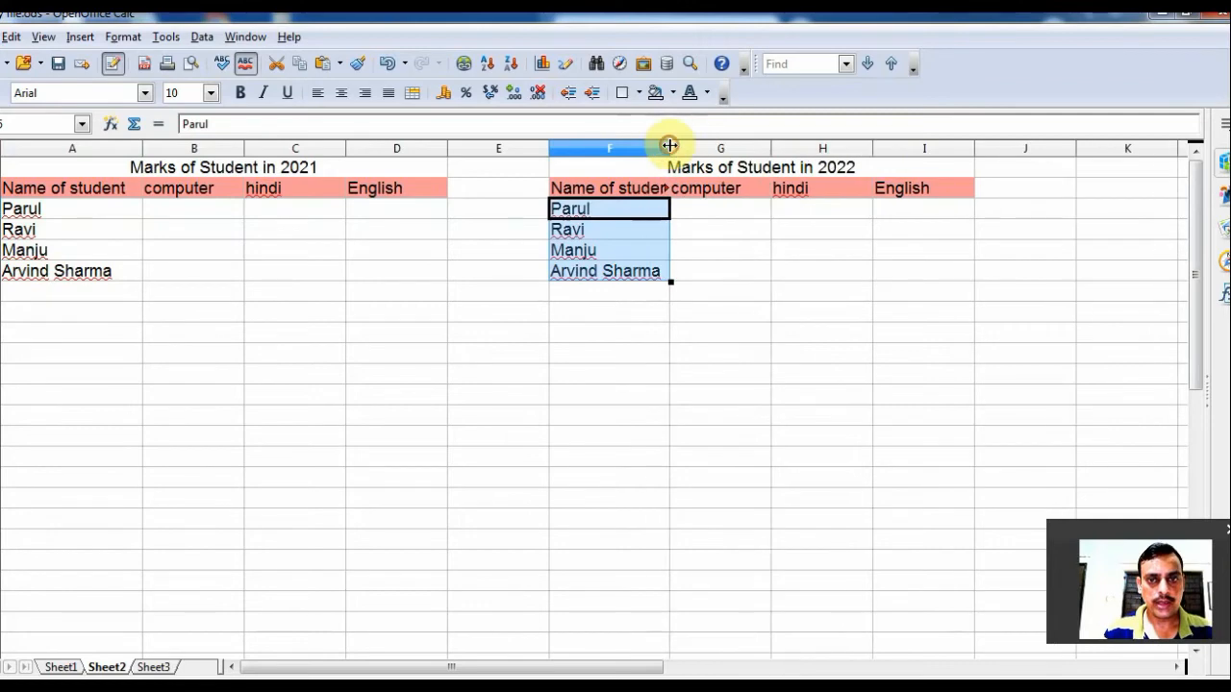
pyautogui.click(195, 212)
# Step: Enter 2021 computer marks 34, 56, 78, 90 in B3:B6
pyautogui.write('34')
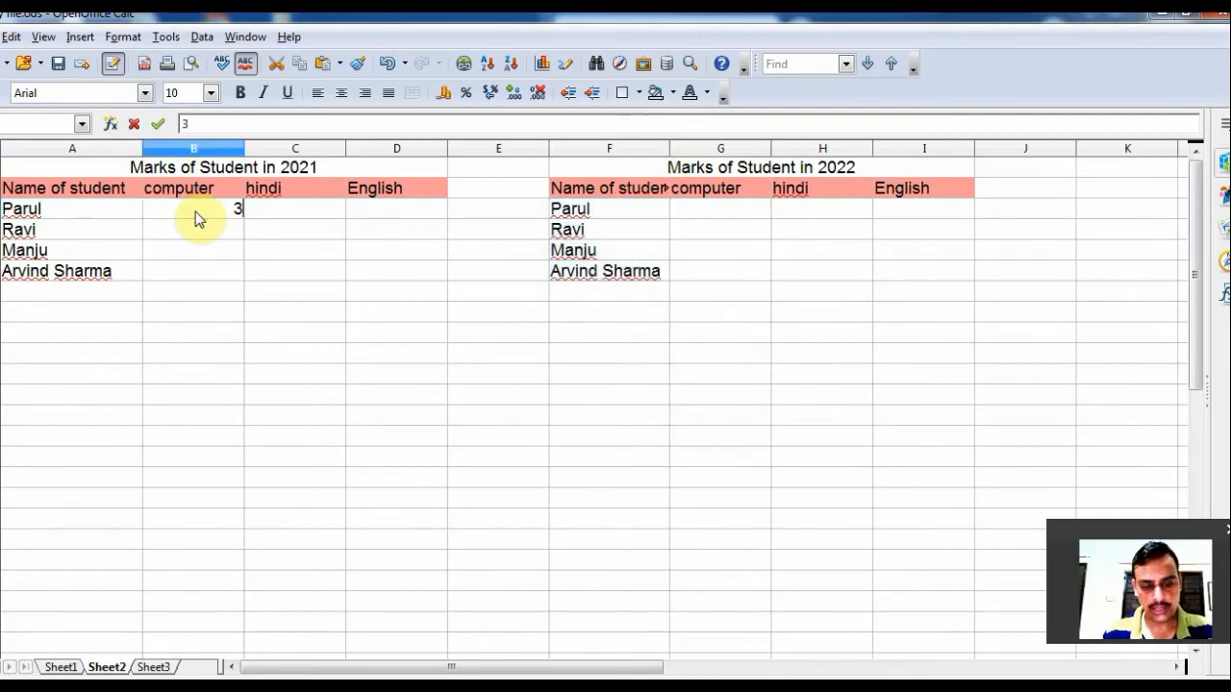
pyautogui.press('Return')
pyautogui.write('56')
pyautogui.press('Return')
pyautogui.write('78')
pyautogui.press('Return')
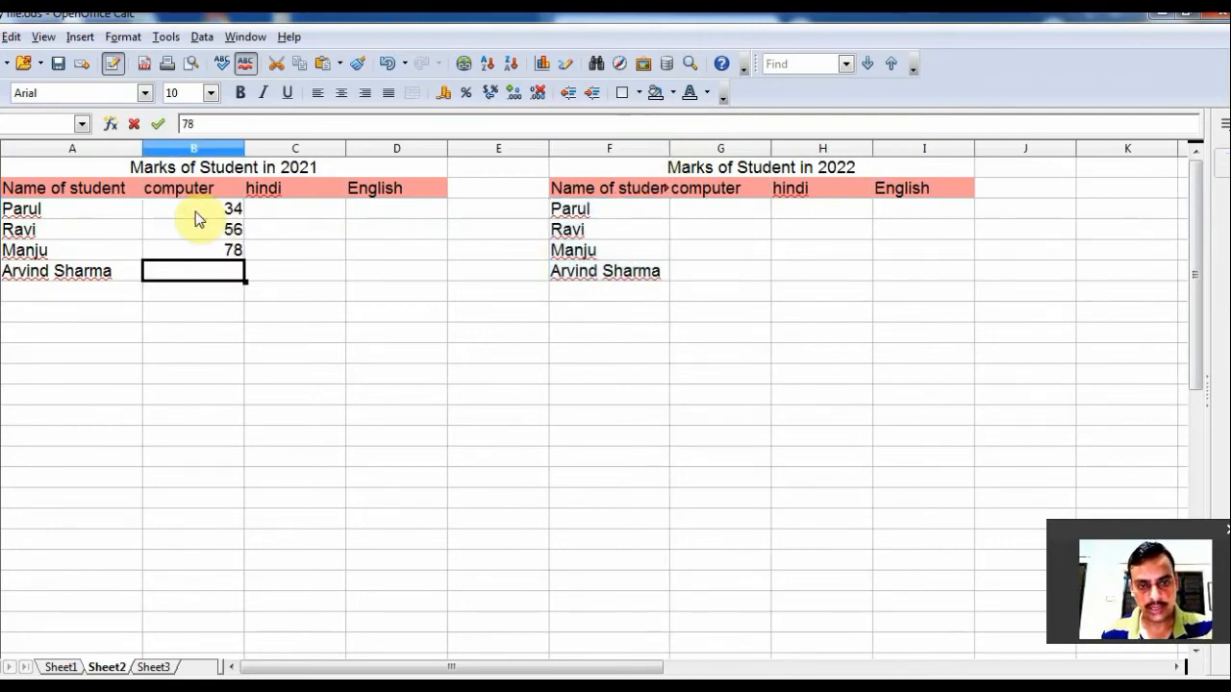
pyautogui.write('90')
pyautogui.press('Return')
pyautogui.press('Up')
pyautogui.press('Up')
pyautogui.press('Up')
pyautogui.press('Up')
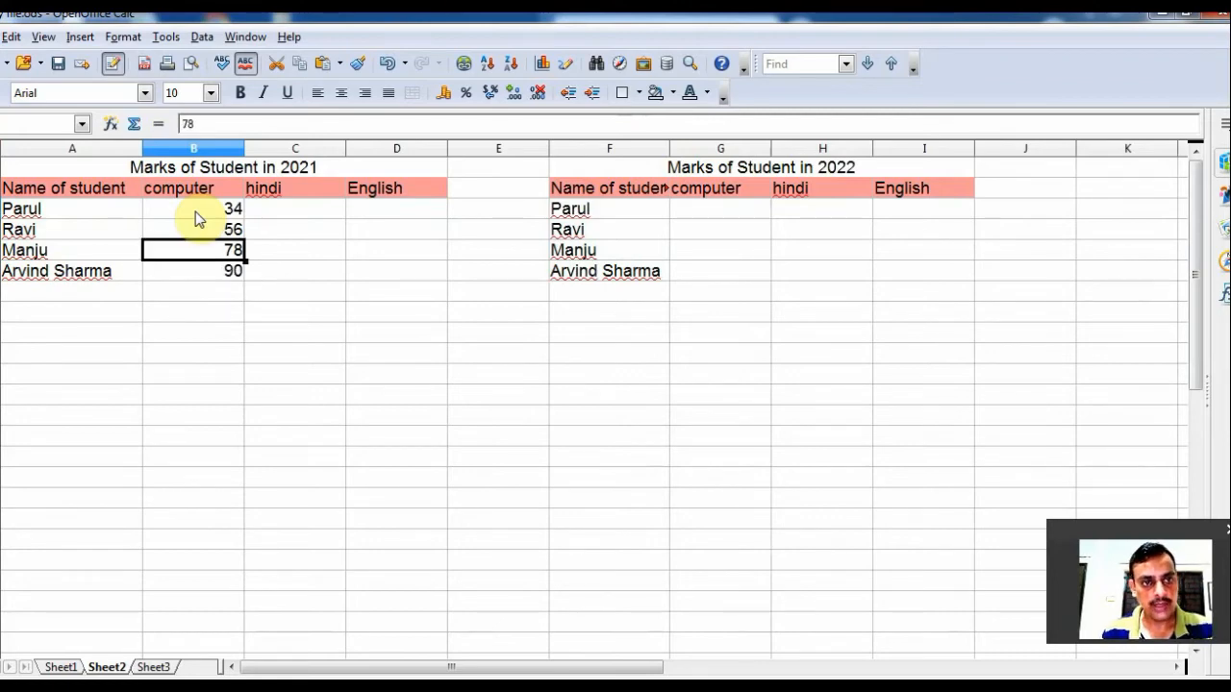
pyautogui.press('Right')
# Step: Enter 2021 hindi marks 34, 65, 78, 56 in C3:C6
pyautogui.write('34')
pyautogui.press('Return')
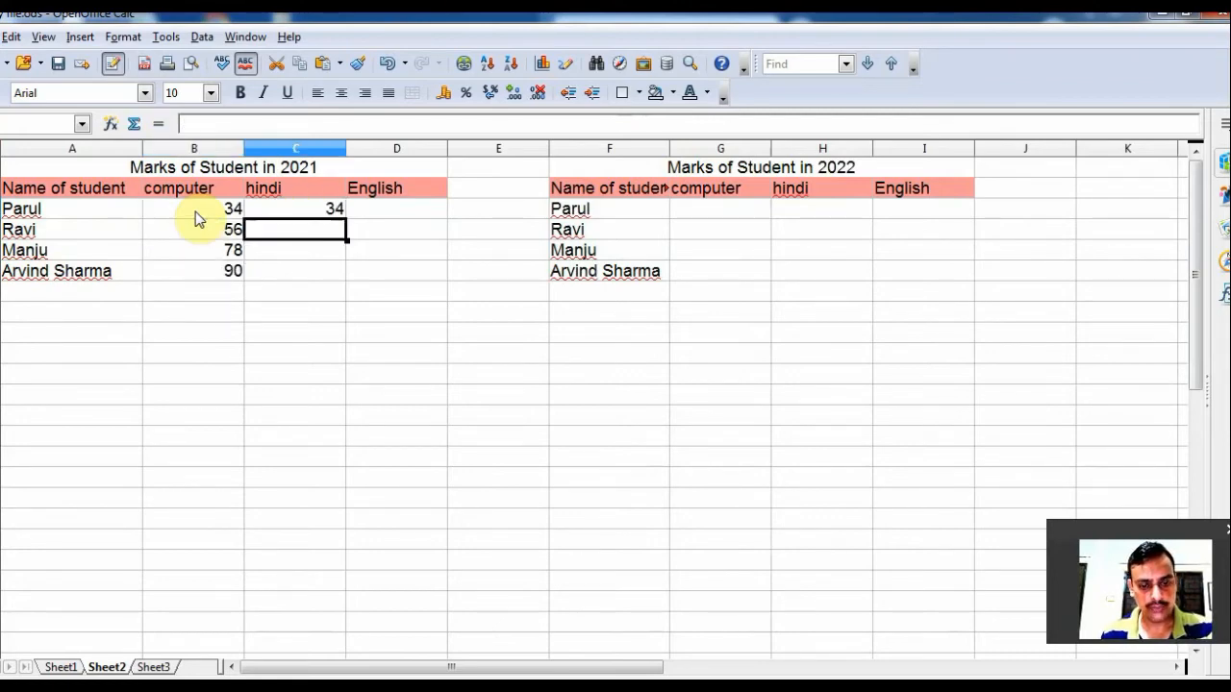
pyautogui.write('65')
pyautogui.press('Return')
pyautogui.write('78')
pyautogui.press('Return')
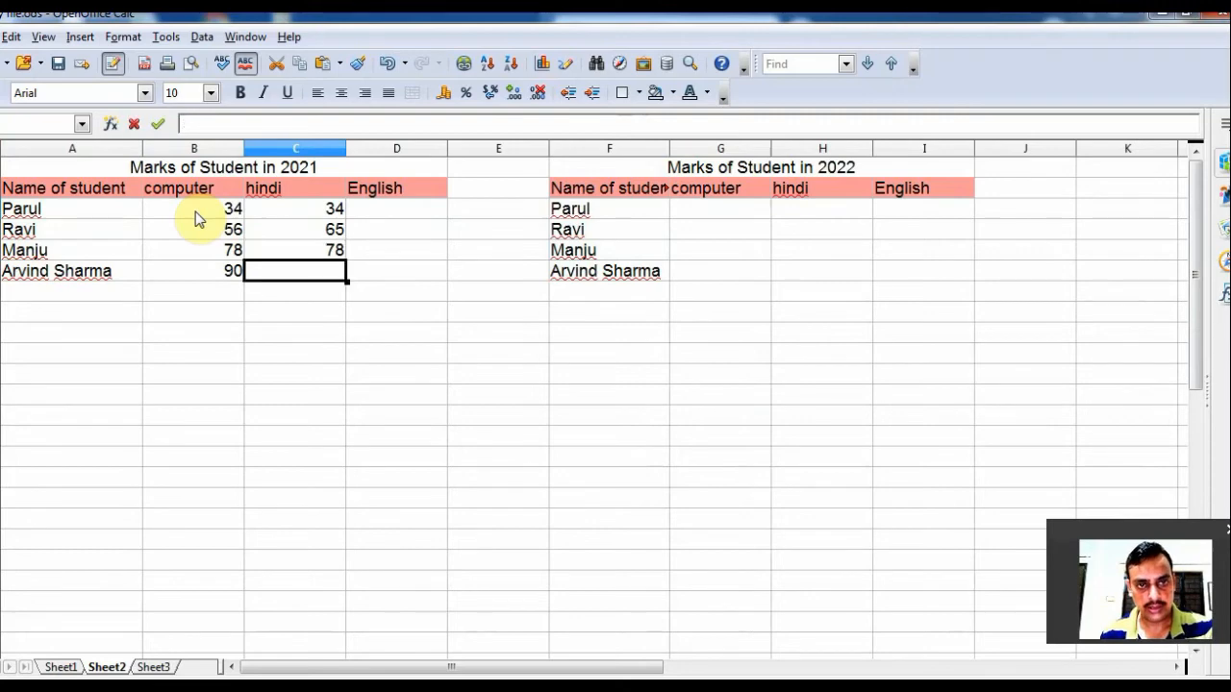
pyautogui.write('56')
pyautogui.press('Return')
pyautogui.write('90')
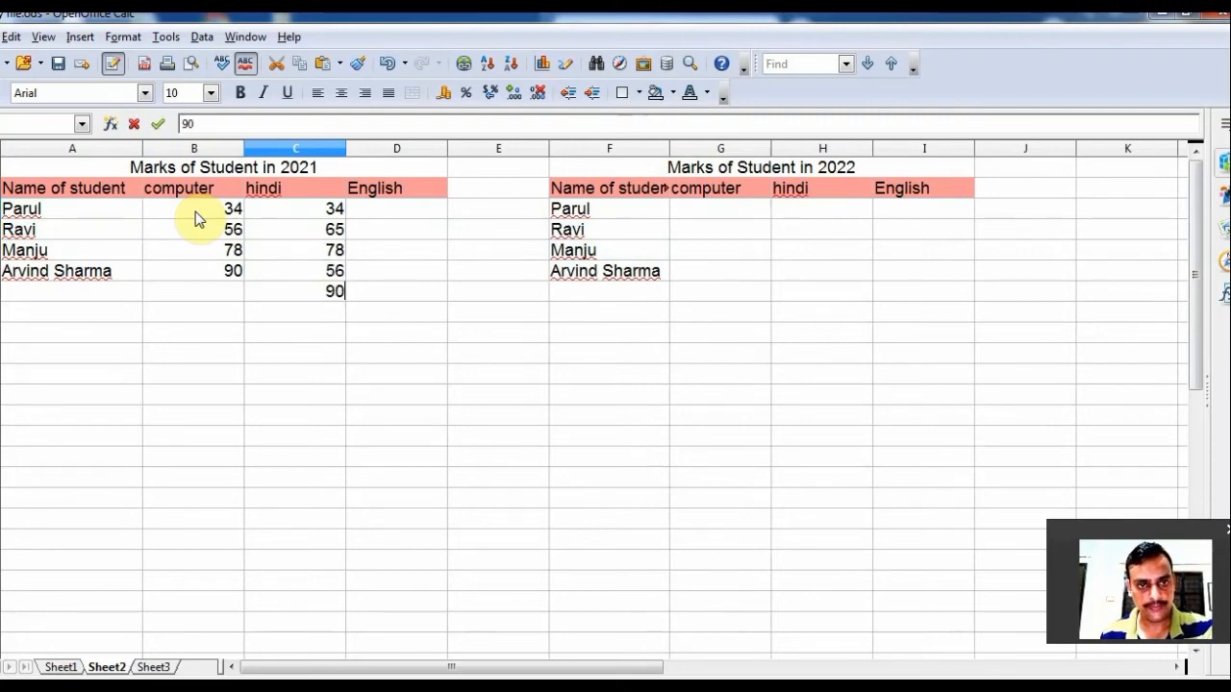
pyautogui.press('Up')
pyautogui.press('Up')
pyautogui.press('Up')
pyautogui.press('Up')
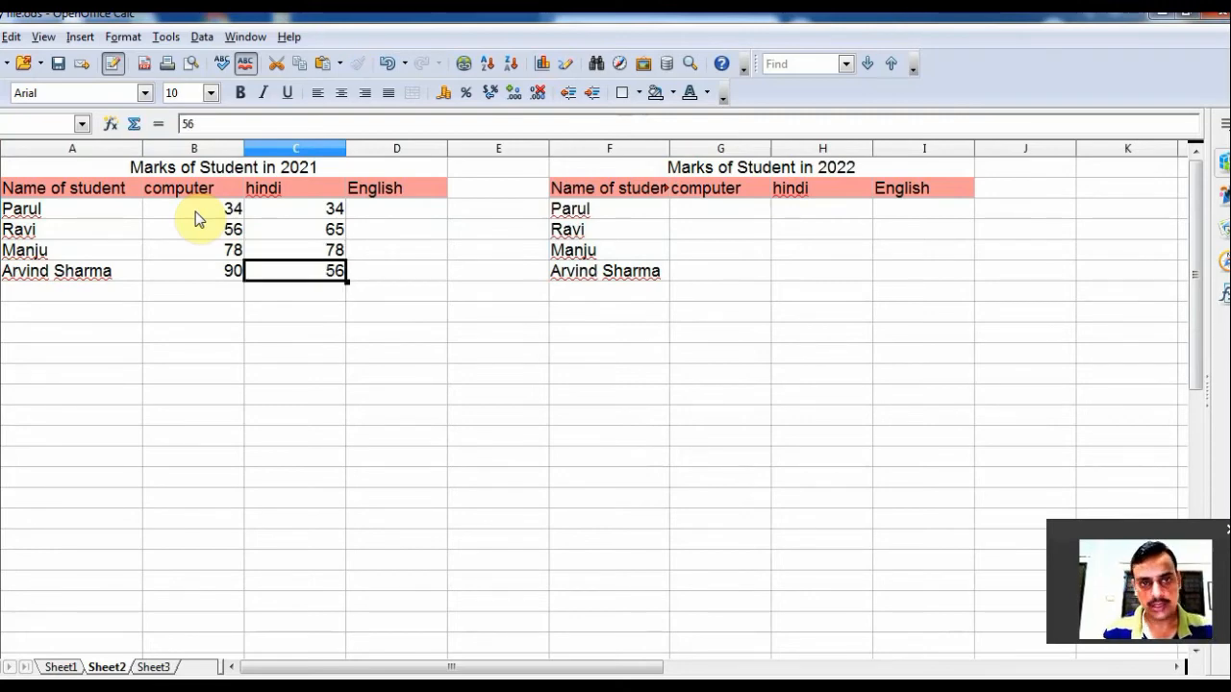
pyautogui.press('Right')
# Step: Enter 2021 English marks 56, 76, 34, 56 in D3:D6
pyautogui.write('34')
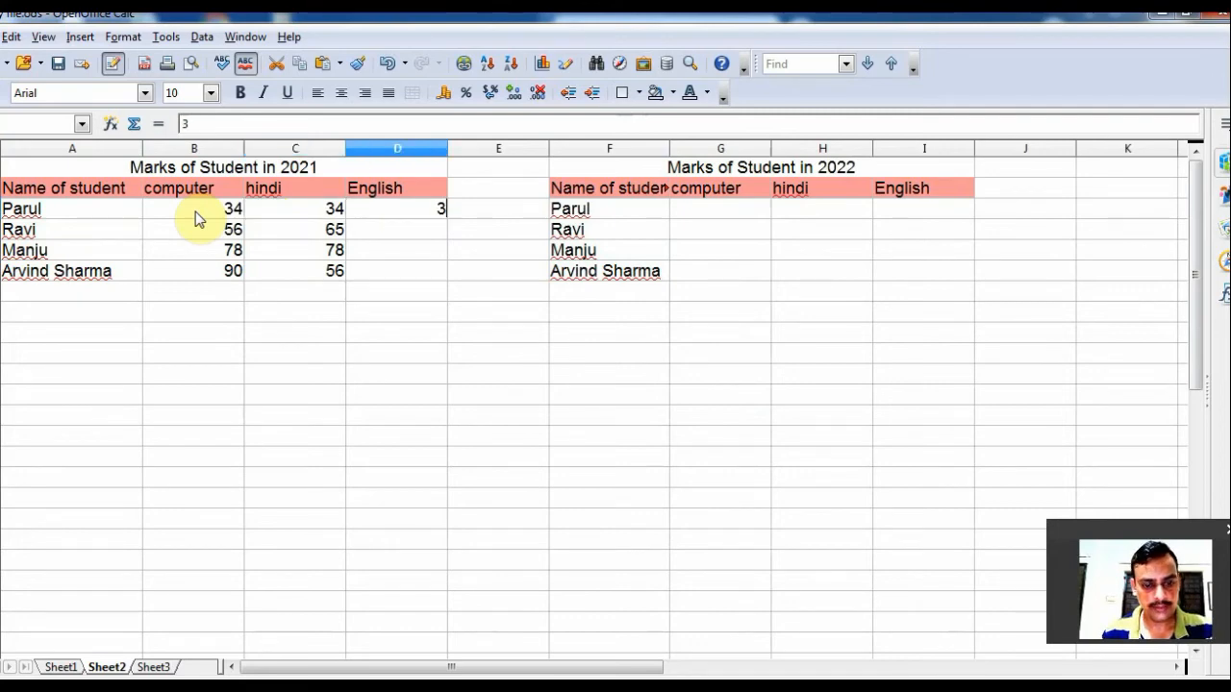
pyautogui.press('Right')
pyautogui.press('Left')
pyautogui.press('Left')
pyautogui.press('Right')
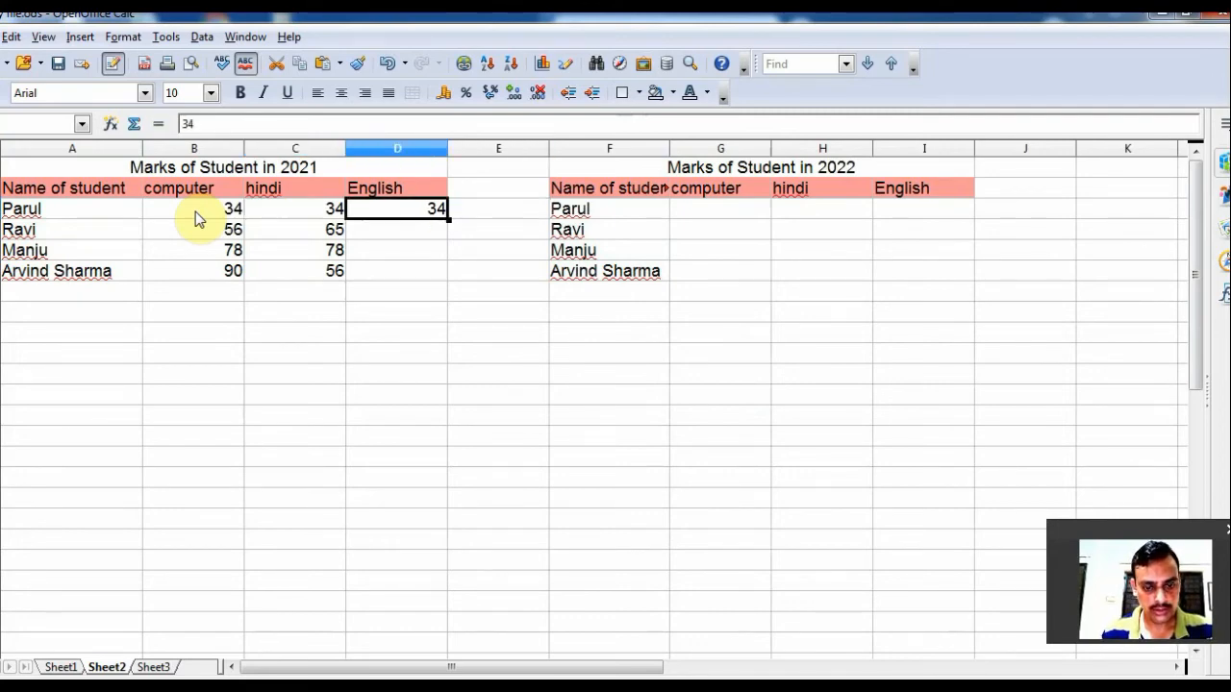
pyautogui.write('56')
pyautogui.press('Return')
pyautogui.write('76')
pyautogui.press('Return')
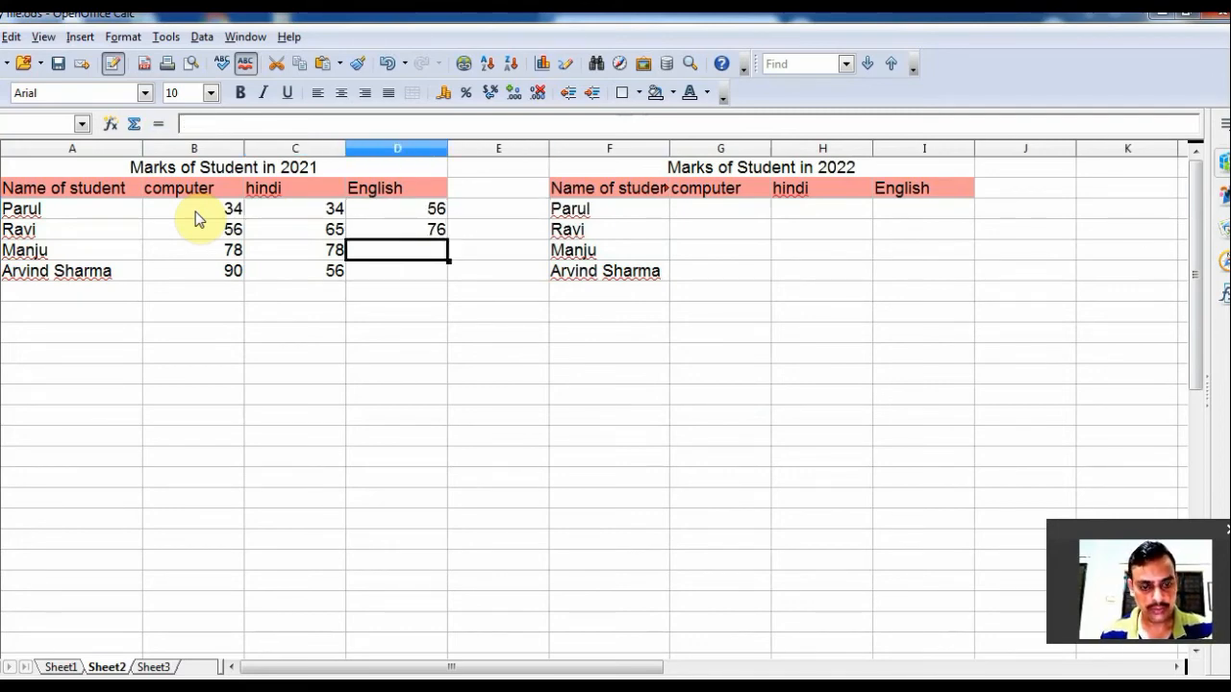
pyautogui.write('34')
pyautogui.press('Return')
pyautogui.write('56')
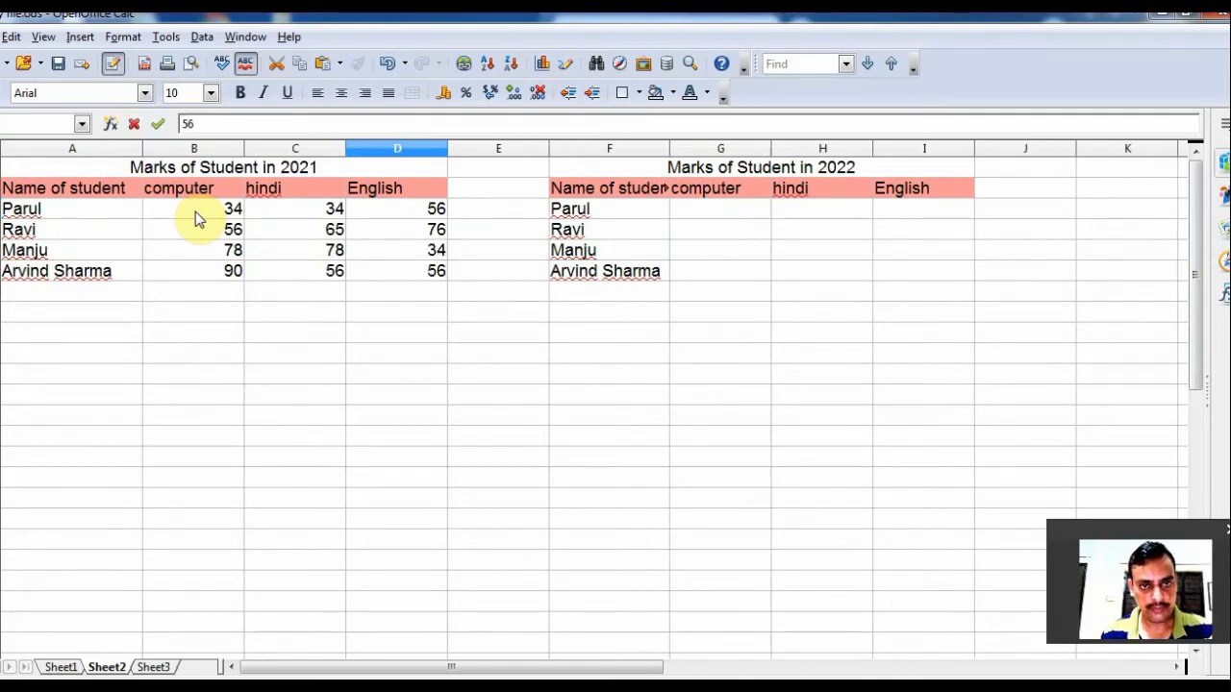
pyautogui.press('Return')
pyautogui.press('Up')
pyautogui.press('Up')
pyautogui.press('Up')
pyautogui.press('Up')
pyautogui.press('Right')
pyautogui.press('Right')
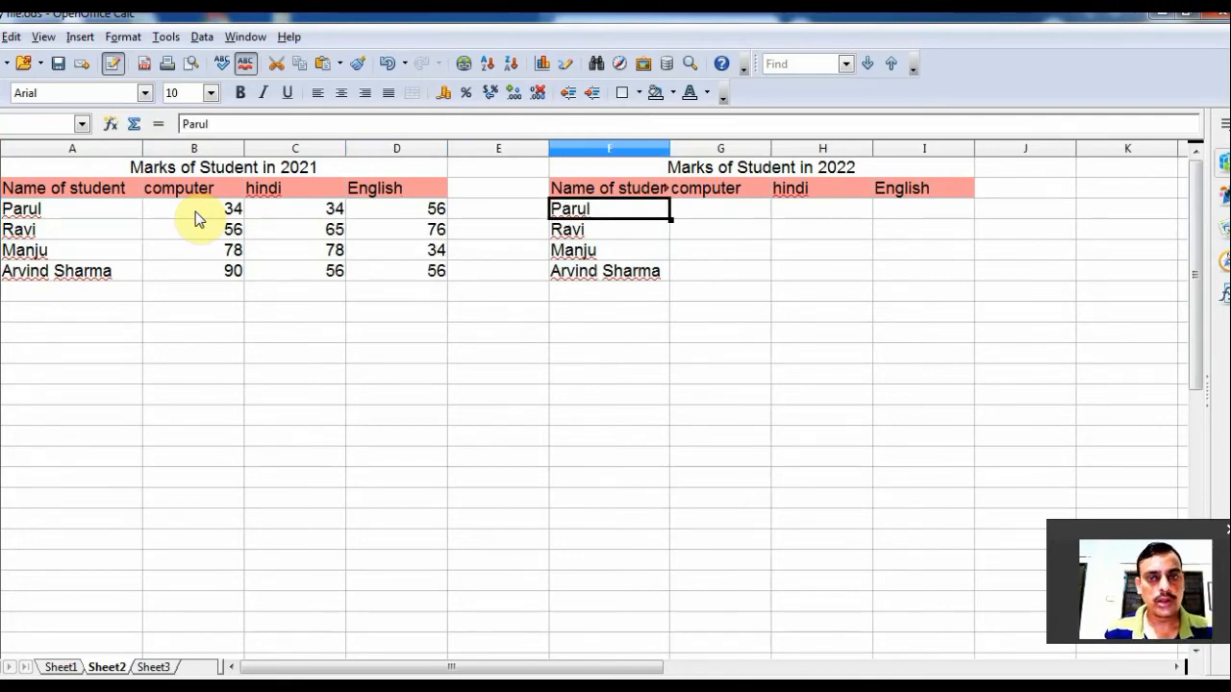
# Step: Enter 2022 computer marks 23, 56, 78, 67 in G3:G6
pyautogui.press('Right')
pyautogui.write('23')
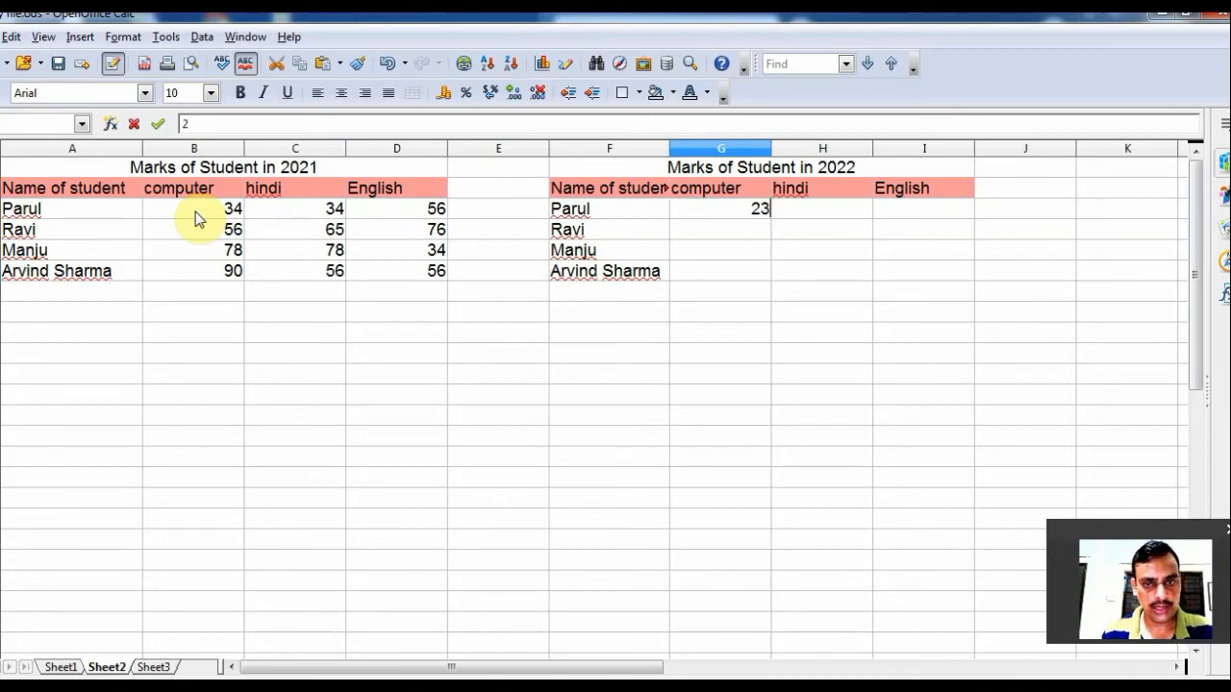
pyautogui.press('Return')
pyautogui.write('56')
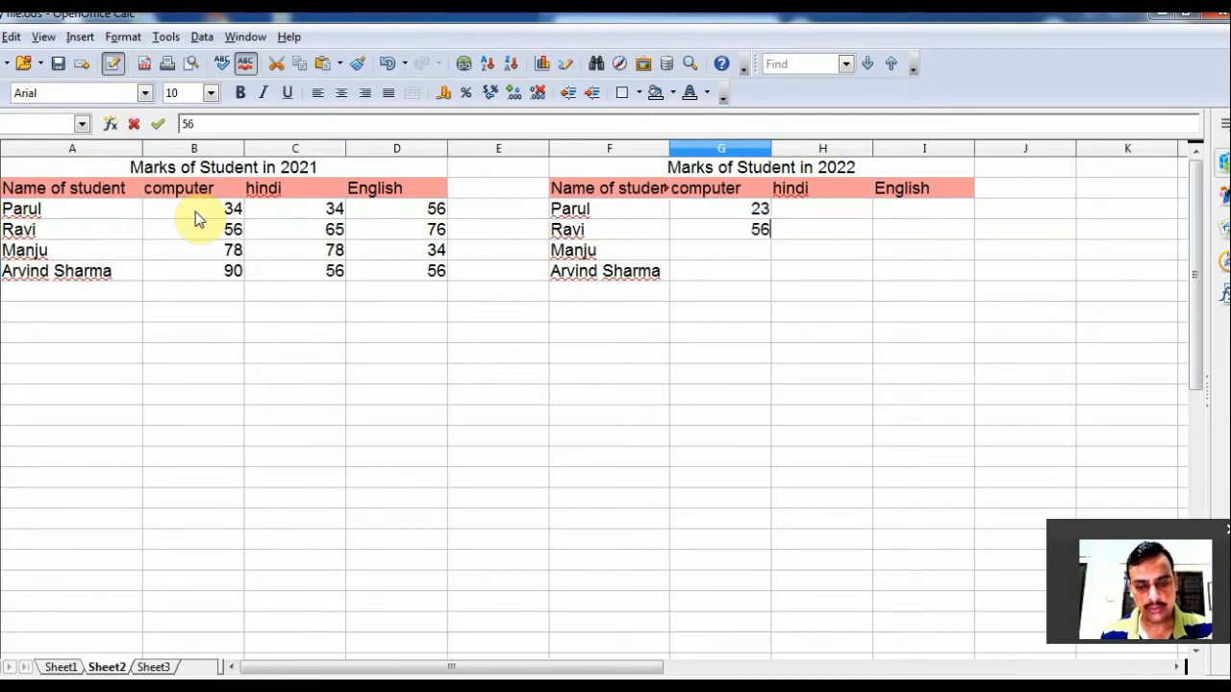
pyautogui.write('78')
pyautogui.press('Return')
pyautogui.write('90')
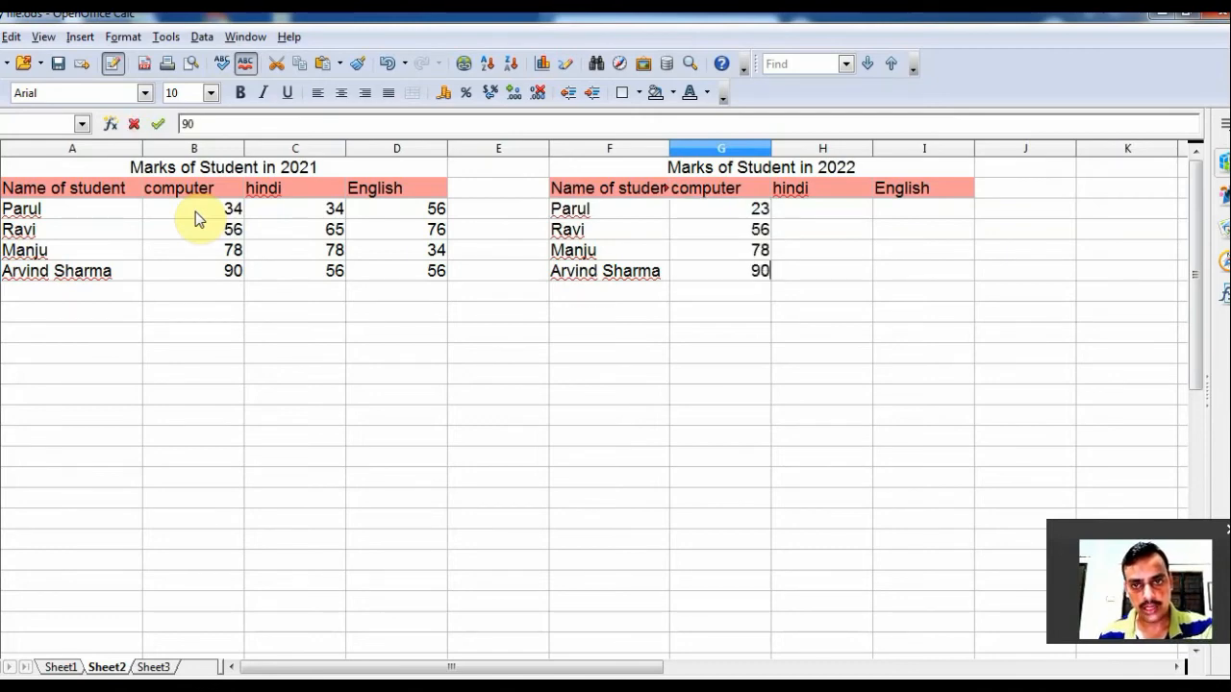
pyautogui.press('Up')
pyautogui.press('Down')
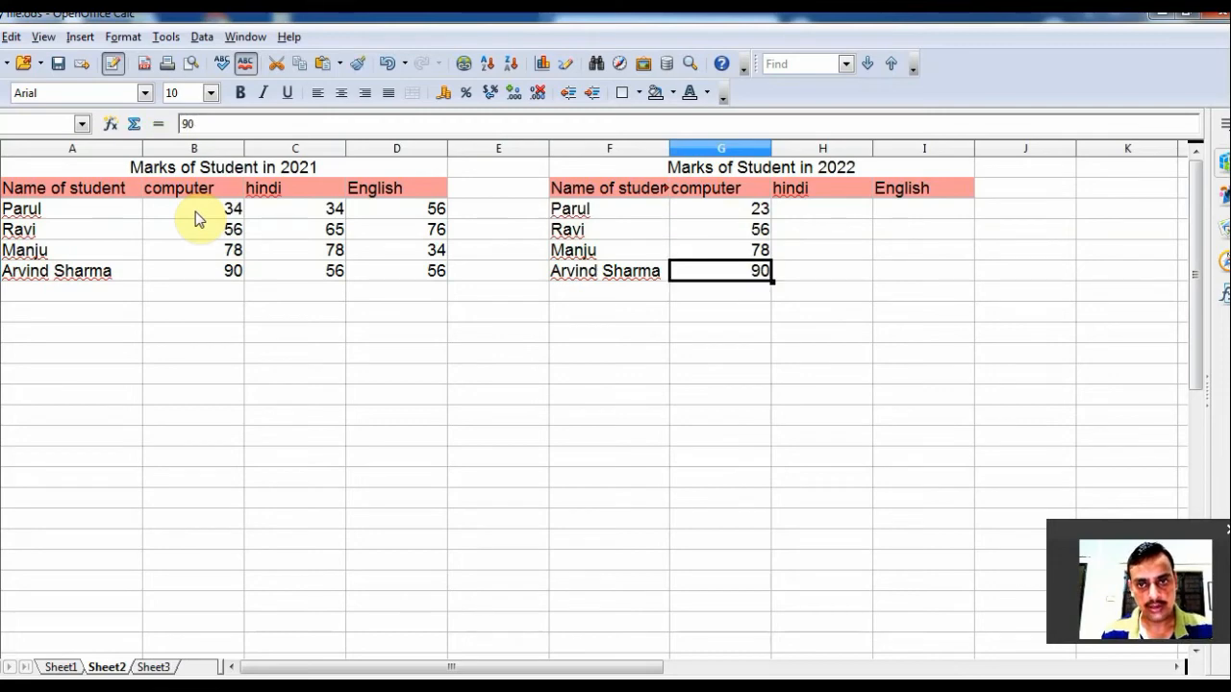
pyautogui.write('67')
pyautogui.press('Up')
pyautogui.press('Up')
pyautogui.press('Up')
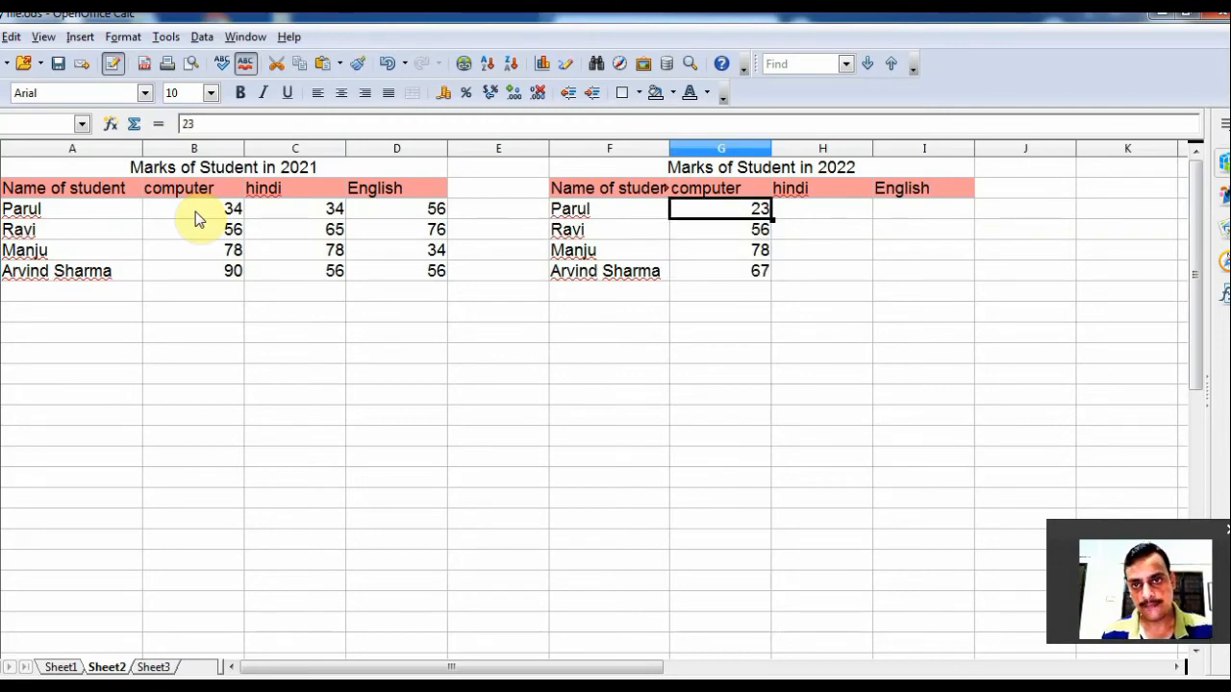
# Step: Enter 2022 hindi marks 45, 67, 87, 90 in H3:H6
pyautogui.press('Right')
pyautogui.write('4')
pyautogui.press('Return')
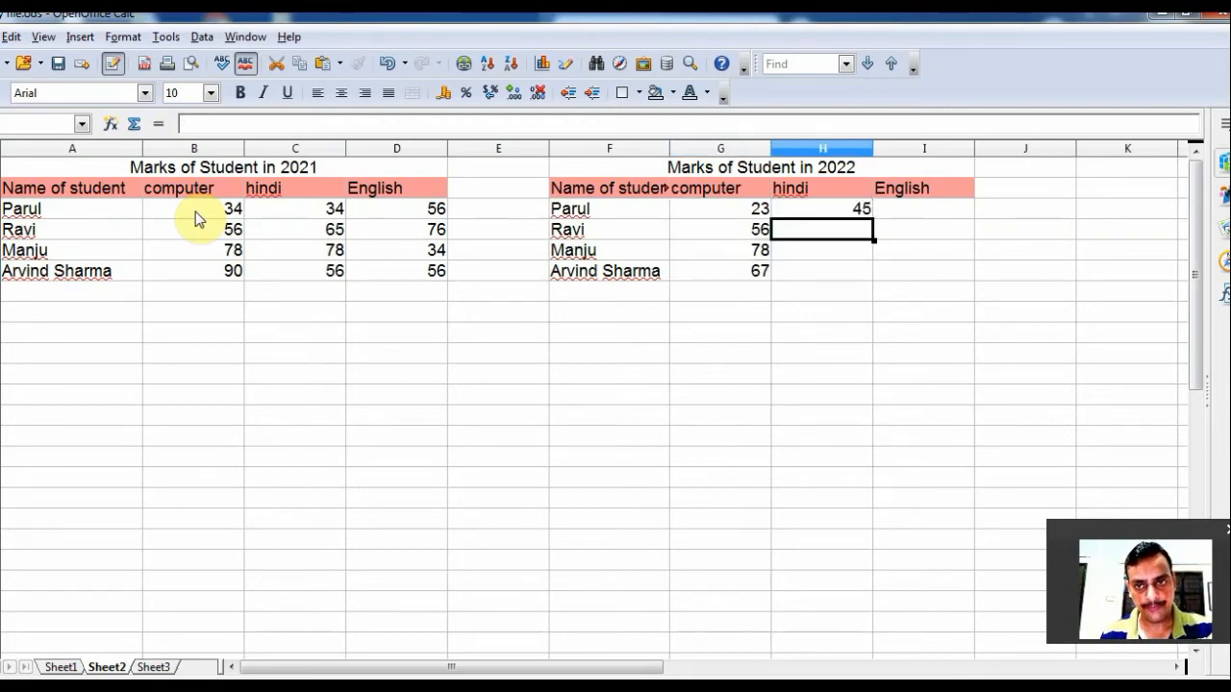
pyautogui.write('67')
pyautogui.press('Return')
pyautogui.write('87')
pyautogui.press('Return')
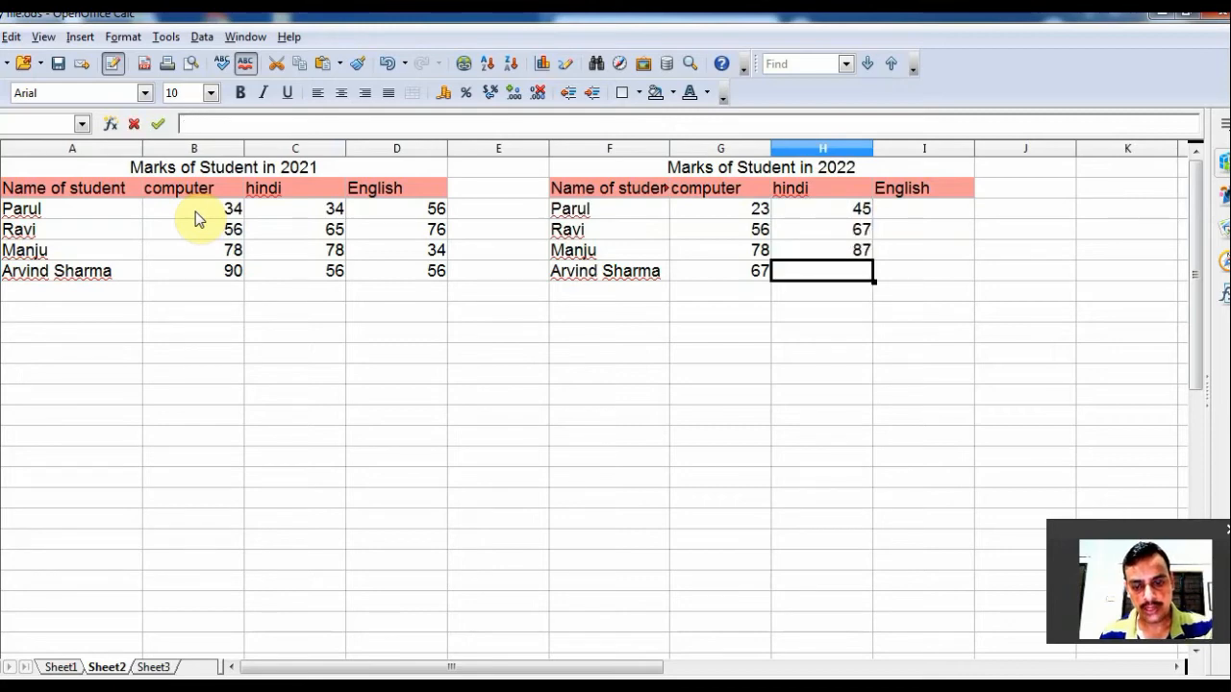
pyautogui.write('90')
pyautogui.press('Return')
pyautogui.press('Up')
pyautogui.press('Up')
pyautogui.press('Up')
pyautogui.press('Up')
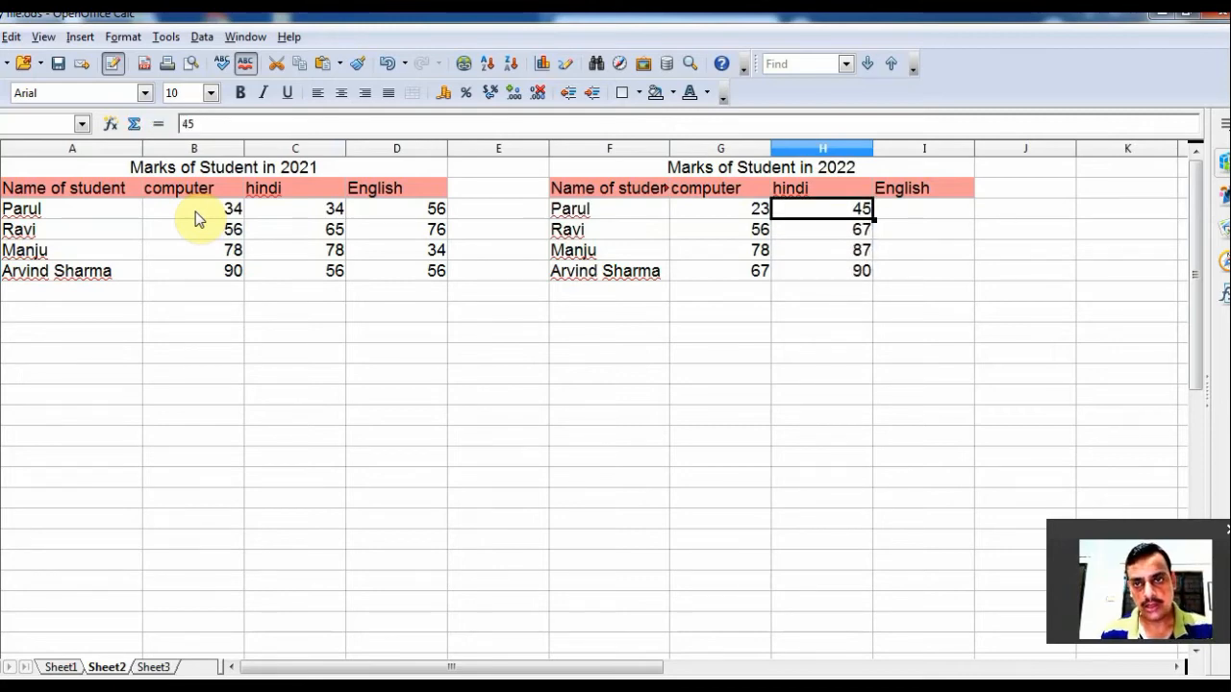
# Step: Enter 2022 English marks 23, 45, 65, 78 in I3:I6
pyautogui.press('Right')
pyautogui.write('23')
pyautogui.press('Return')
pyautogui.write('45')
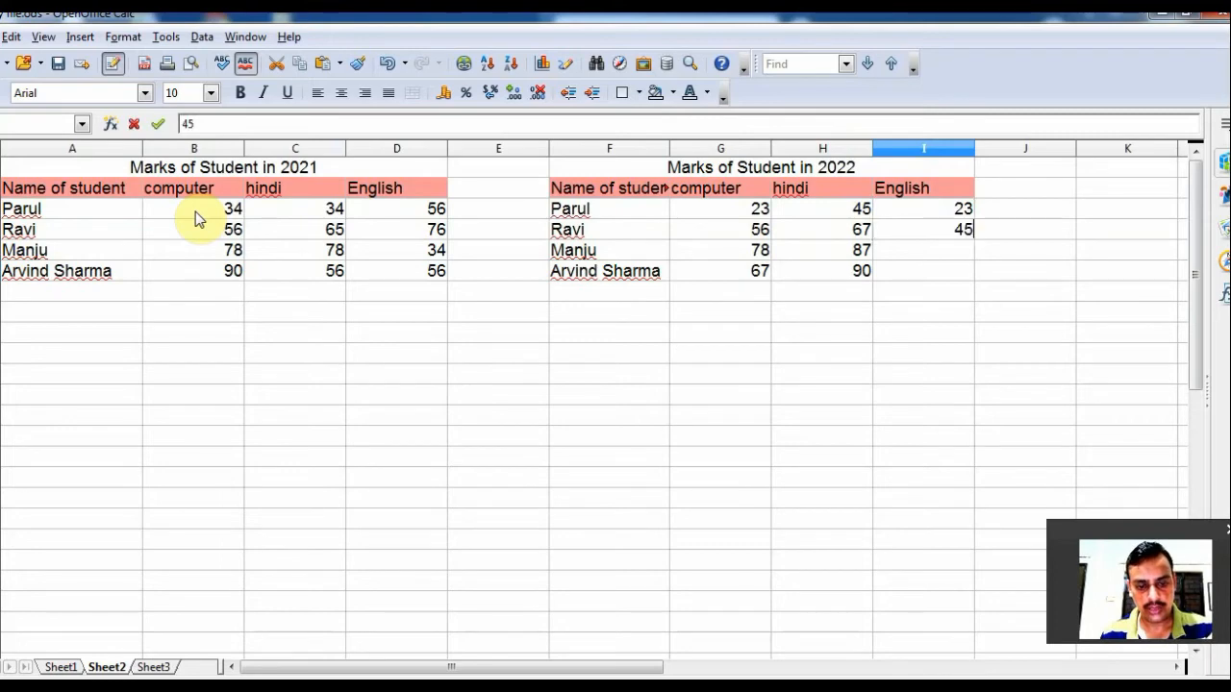
pyautogui.press('Return')
pyautogui.write('65')
pyautogui.press('Return')
pyautogui.write('78')
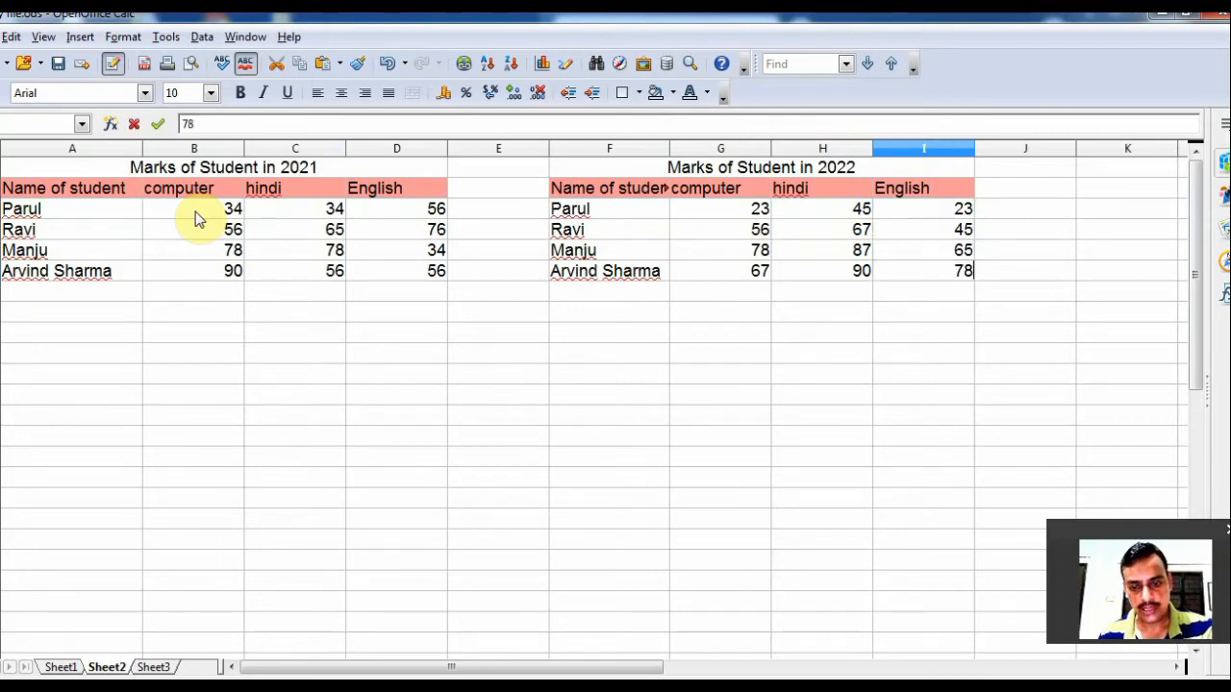
pyautogui.press('Return')
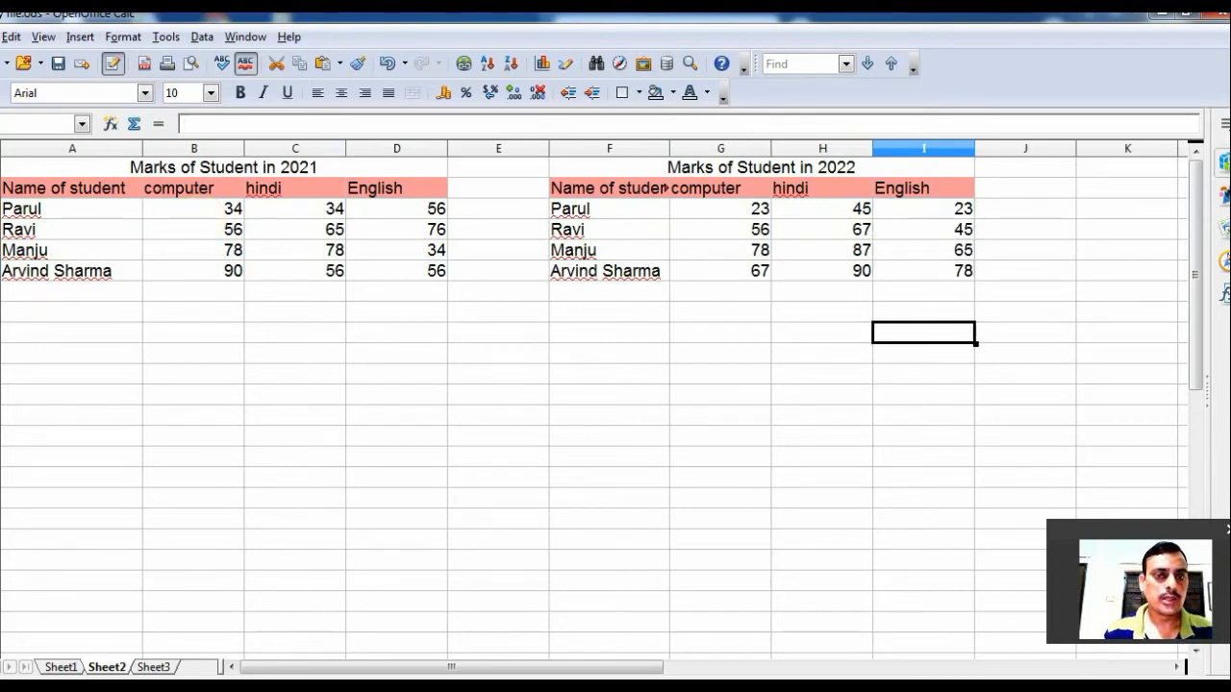
# Step: Apply All Borders to the 2021 table A1:D6 and the 2022 table F1:I6
pyautogui.moveTo(110, 163); pyautogui.dragTo(140, 270)
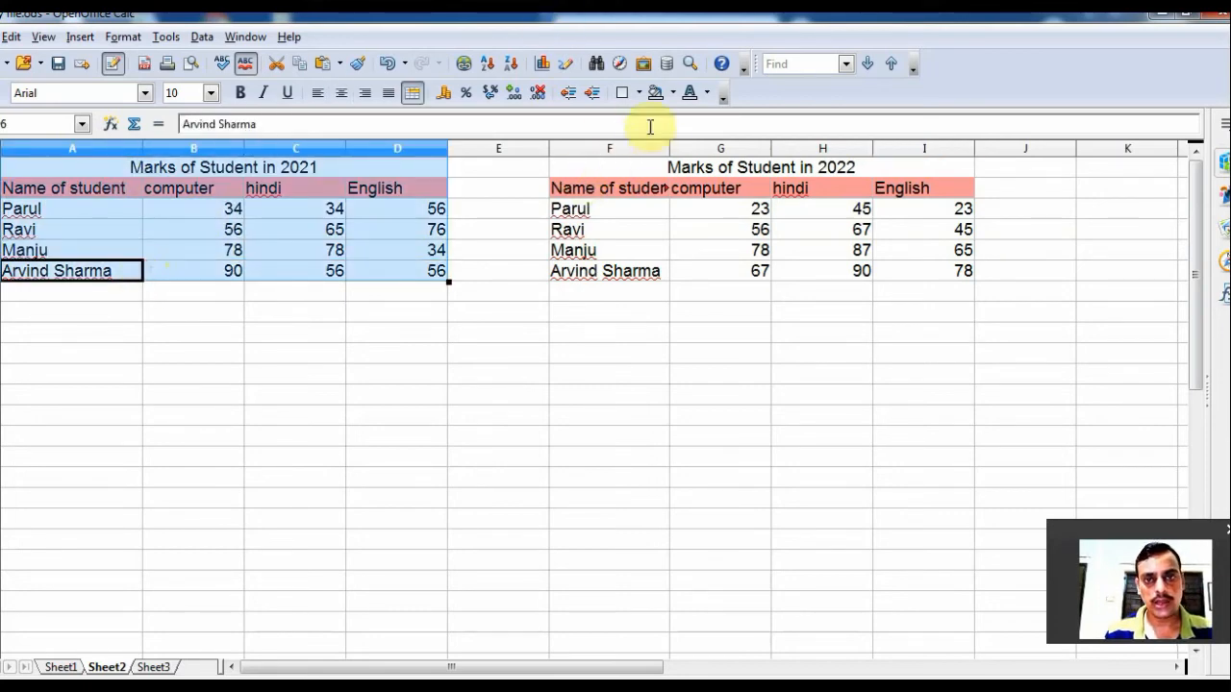
pyautogui.click(638, 92)
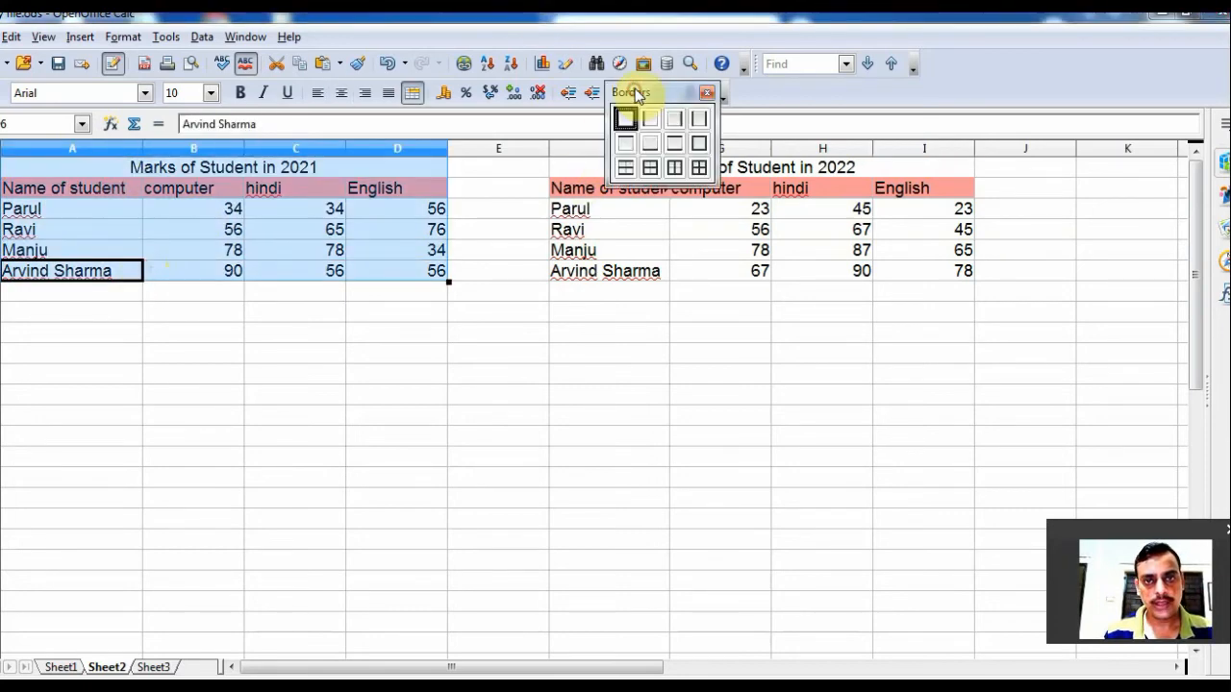
pyautogui.click(698, 168)
pyautogui.moveTo(625, 169); pyautogui.dragTo(636, 276)
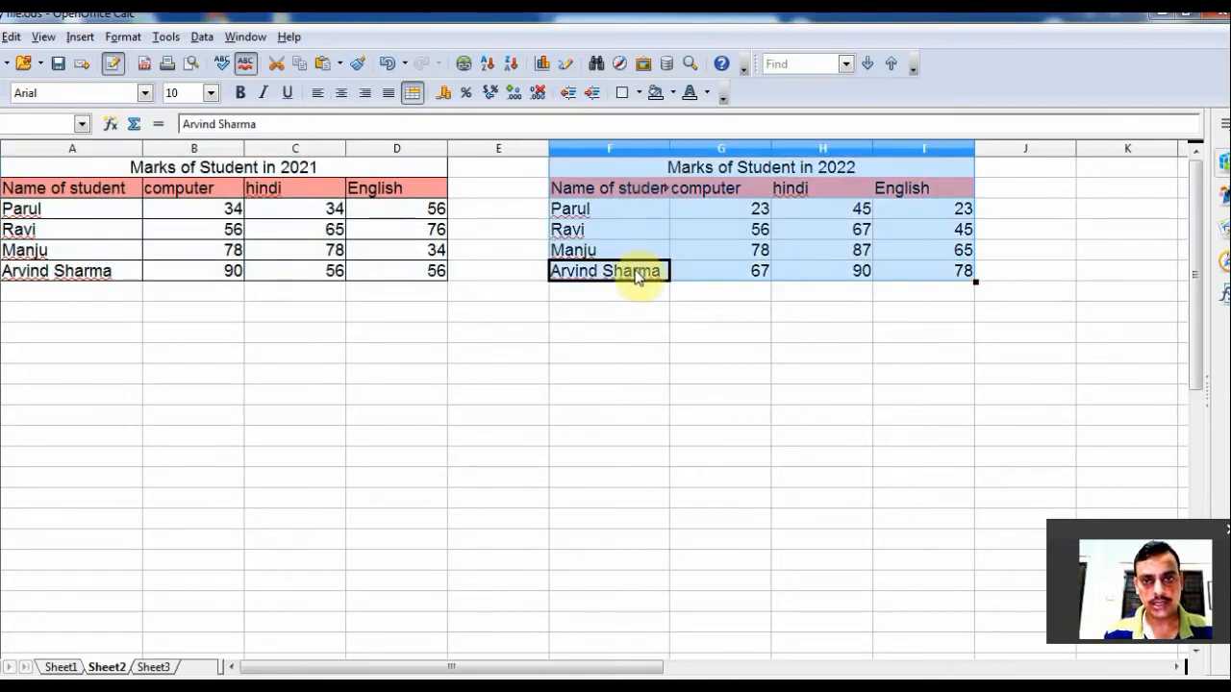
pyautogui.click(639, 94)
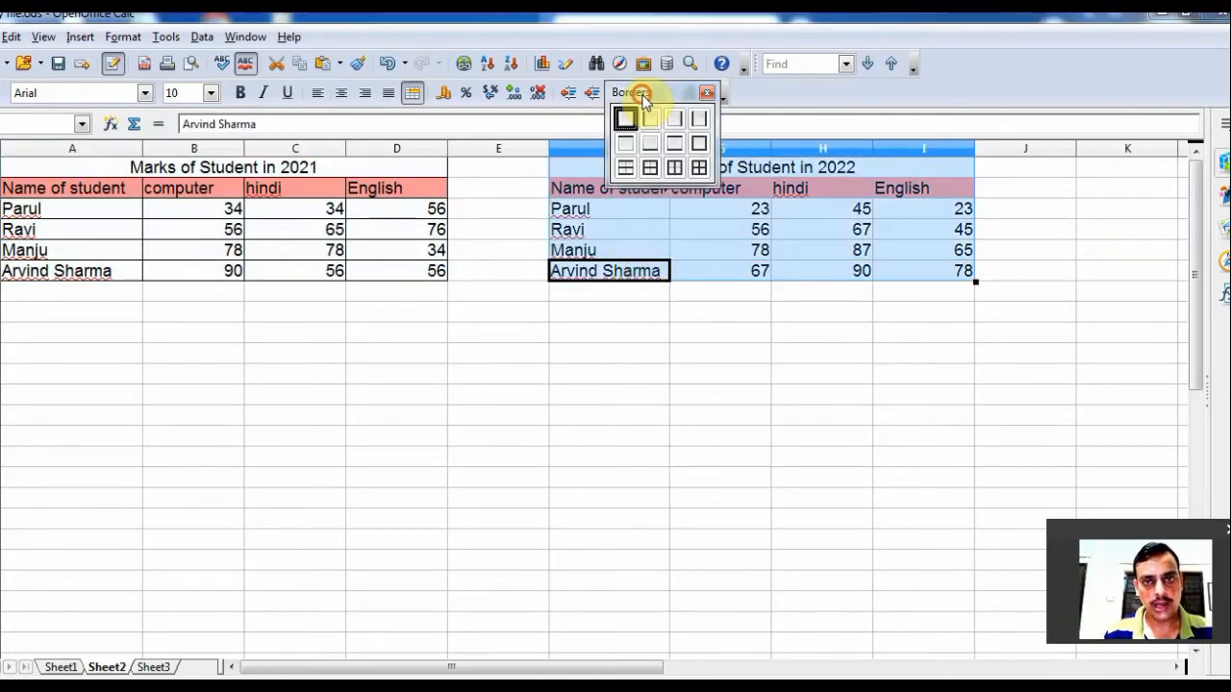
pyautogui.click(699, 170)
pyautogui.click(530, 443)
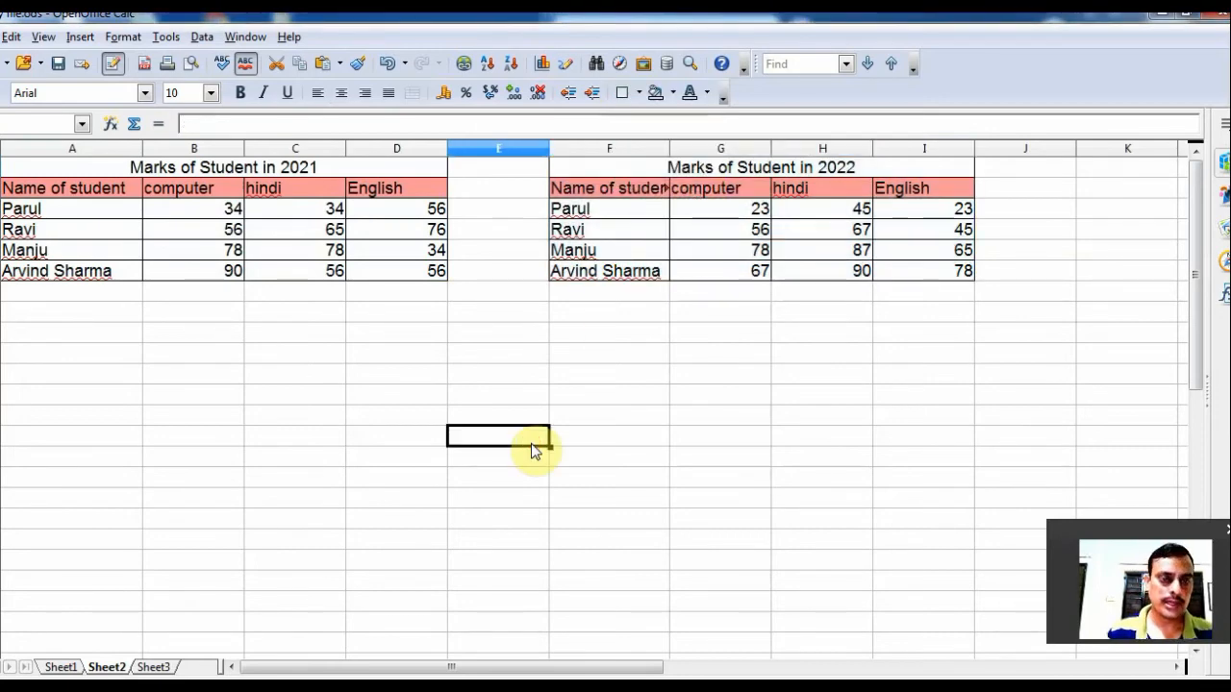
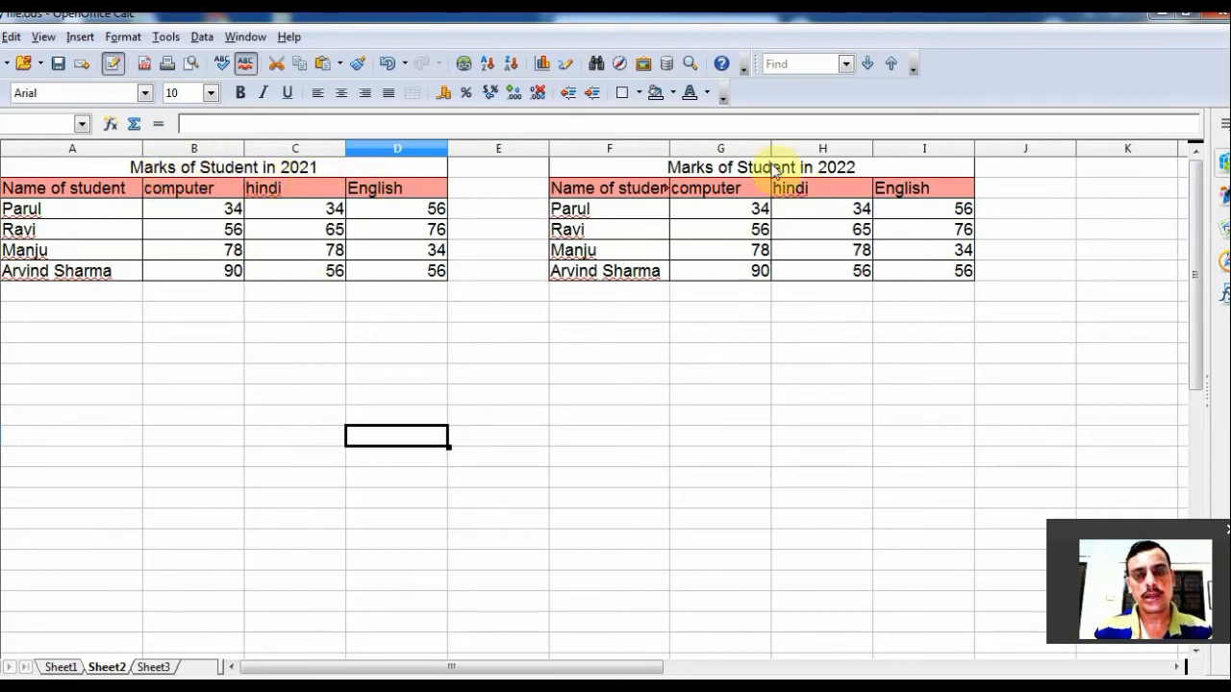
# Step: Paste a copy of the 2021 marks table A1:D6 at D12 below the originals
pyautogui.click(803, 174)
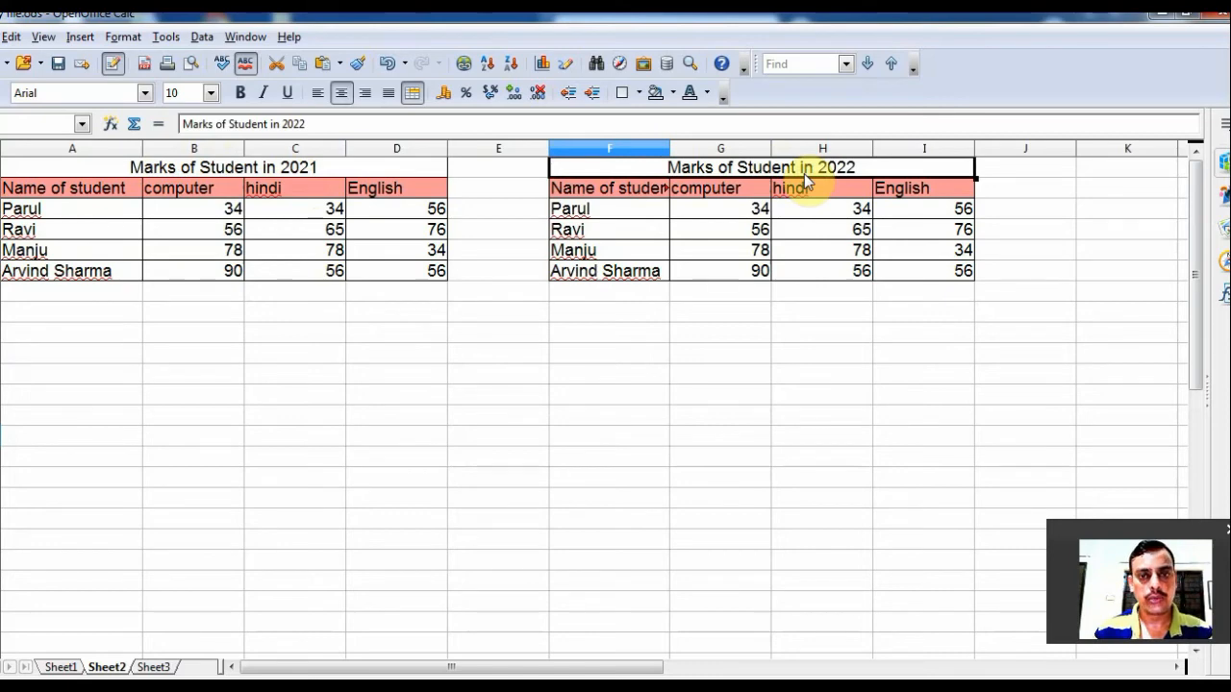
pyautogui.moveTo(302, 169); pyautogui.dragTo(303, 274)
pyautogui.hotkey('ctrl', 'c')
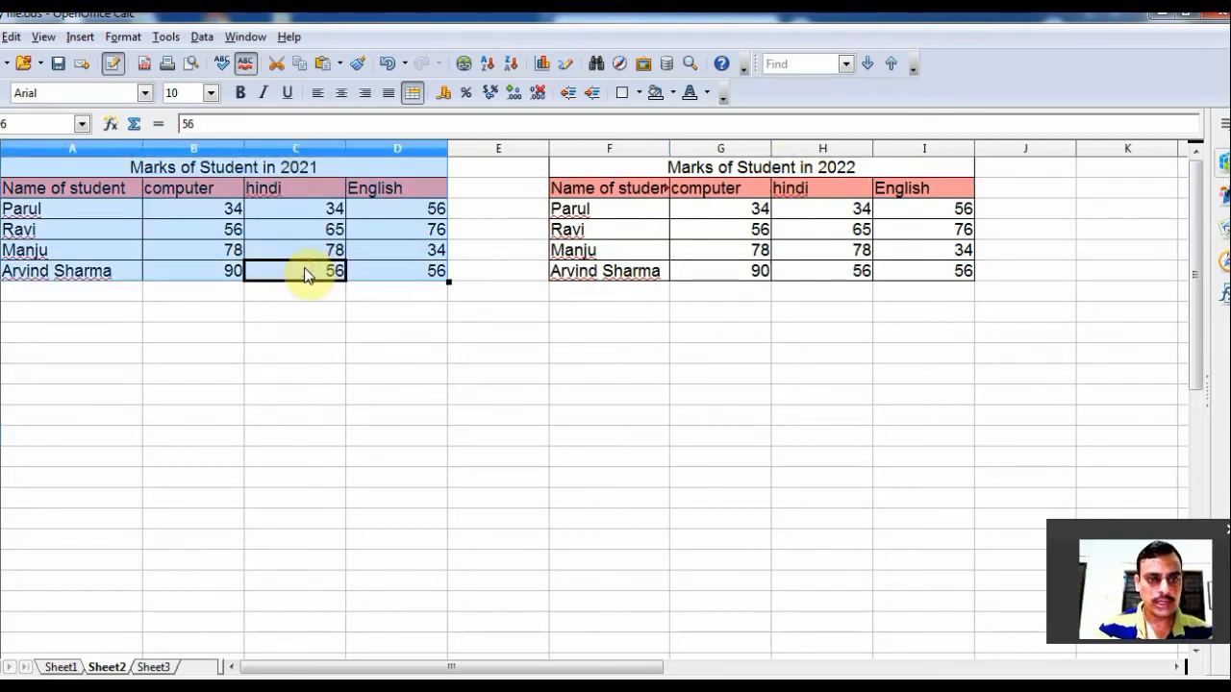
pyautogui.click(365, 399)
pyautogui.hotkey('ctrl', 'v')
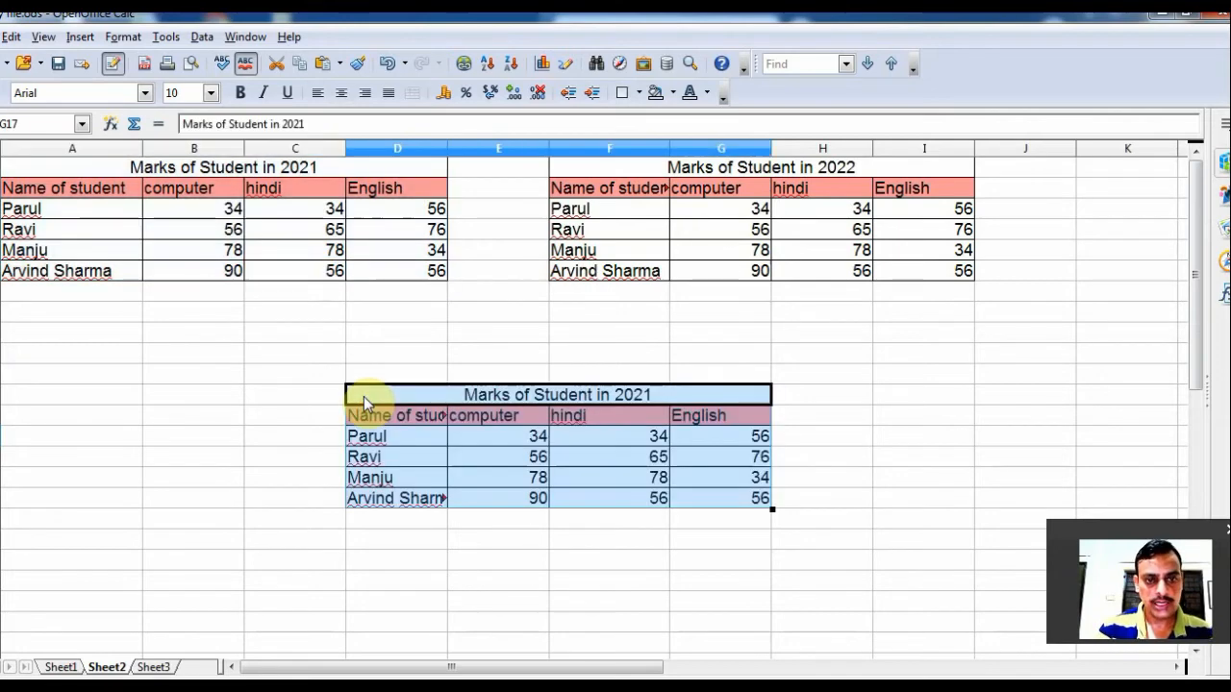
# Step: Retitle the pasted table 'Marks of Student both'
pyautogui.doubleClick(665, 397)
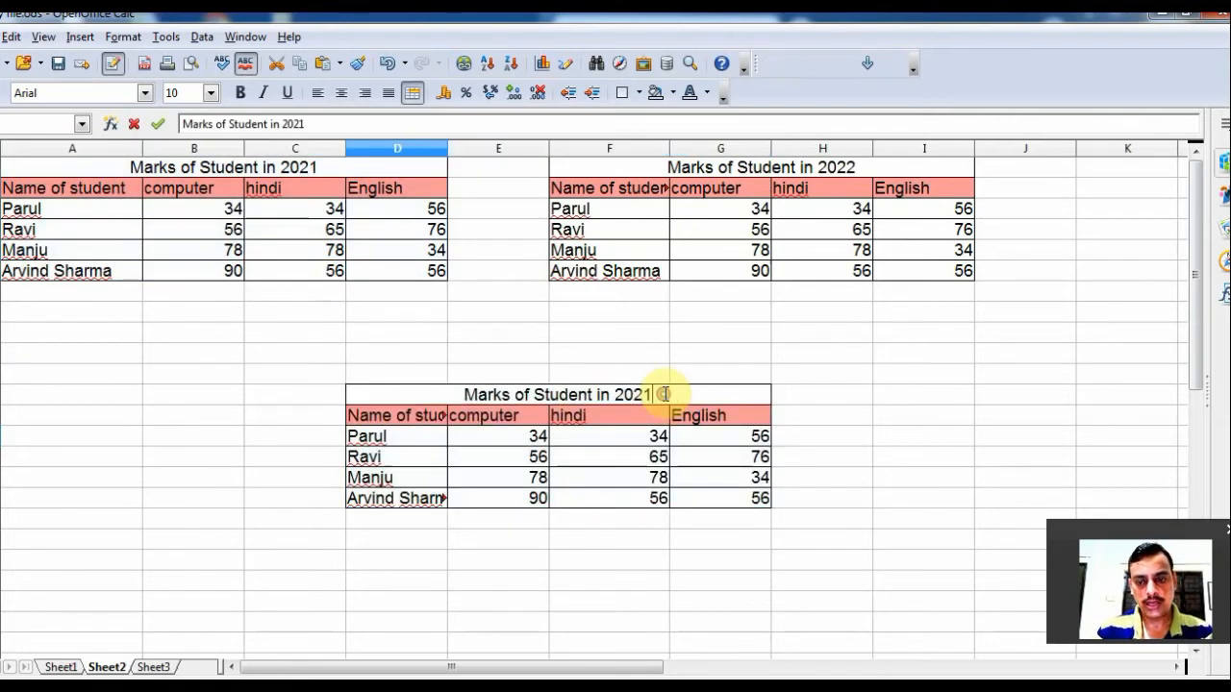
pyautogui.press('BackSpace')
pyautogui.press('BackSpace')
pyautogui.press('BackSpace')
pyautogui.press('BackSpace')
pyautogui.press('BackSpace')
pyautogui.press('BackSpace')
pyautogui.press('BackSpace')
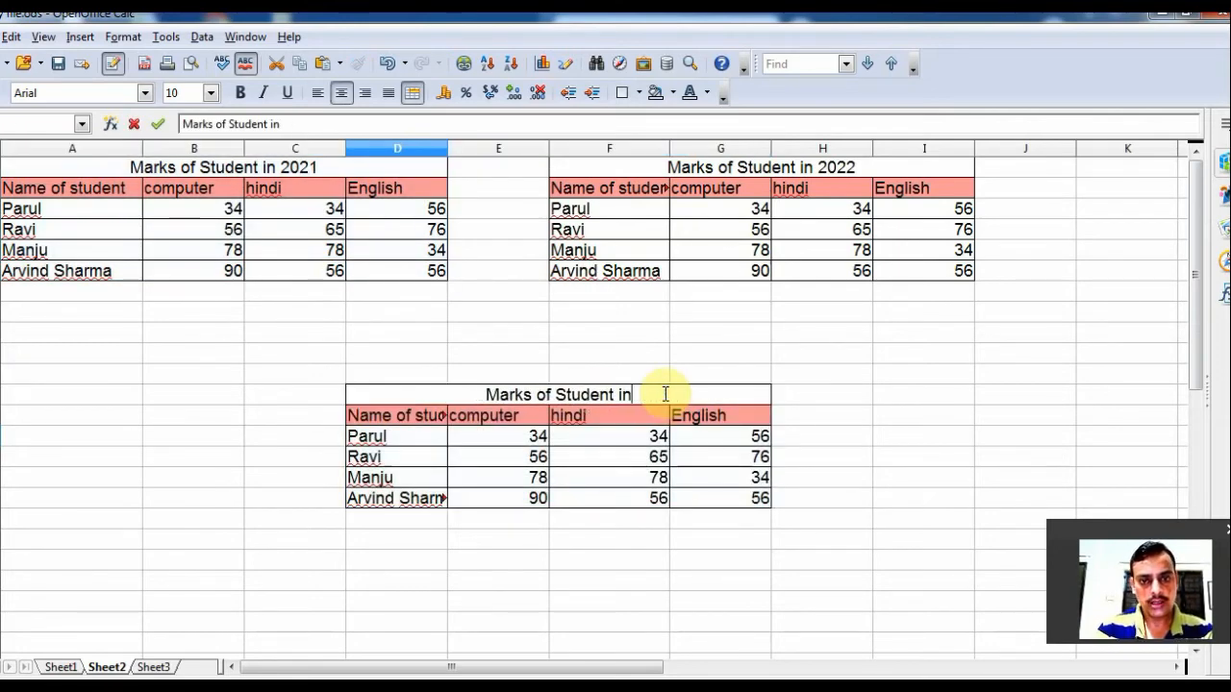
pyautogui.write('both')
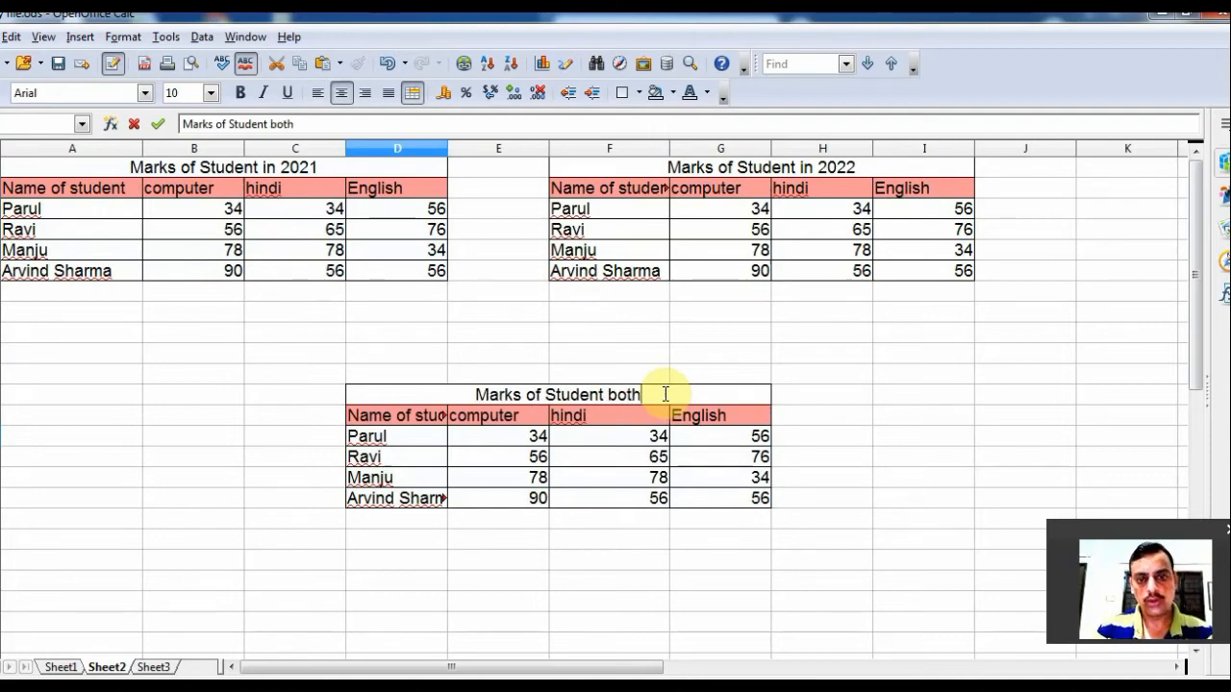
pyautogui.click(596, 539)
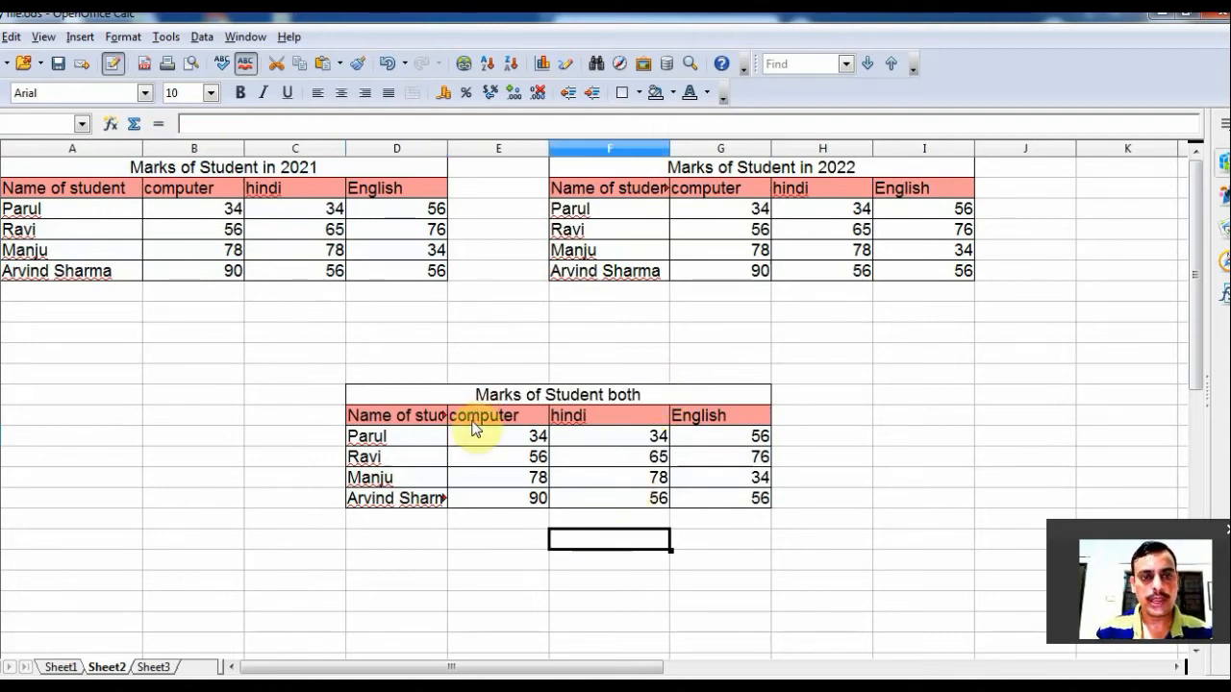
pyautogui.click(109, 168)
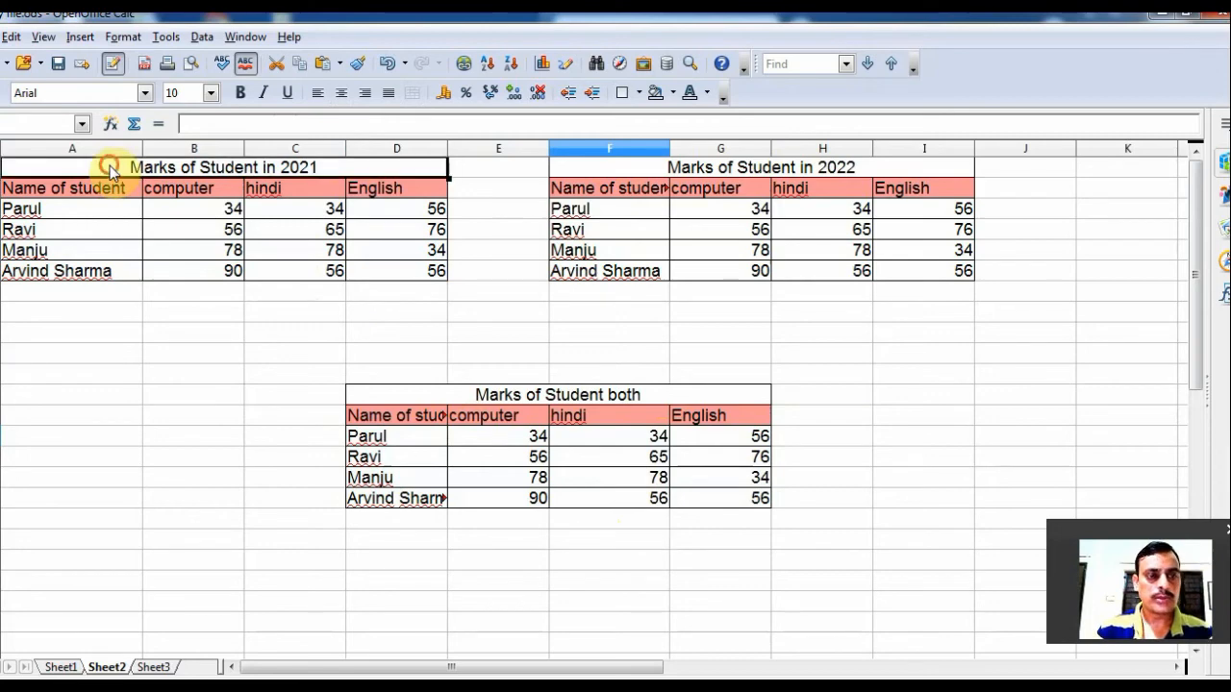
pyautogui.moveTo(937, 148); pyautogui.dragTo(1036, 309)
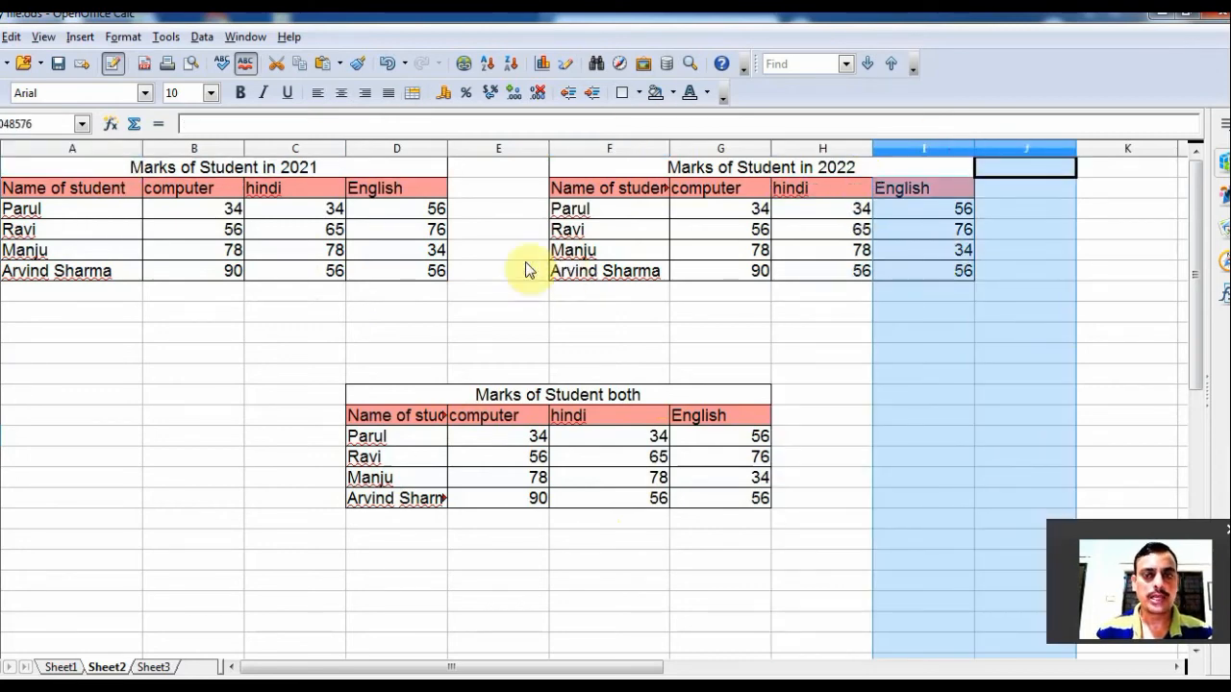
pyautogui.click(509, 330)
pyautogui.moveTo(196, 169); pyautogui.dragTo(214, 274)
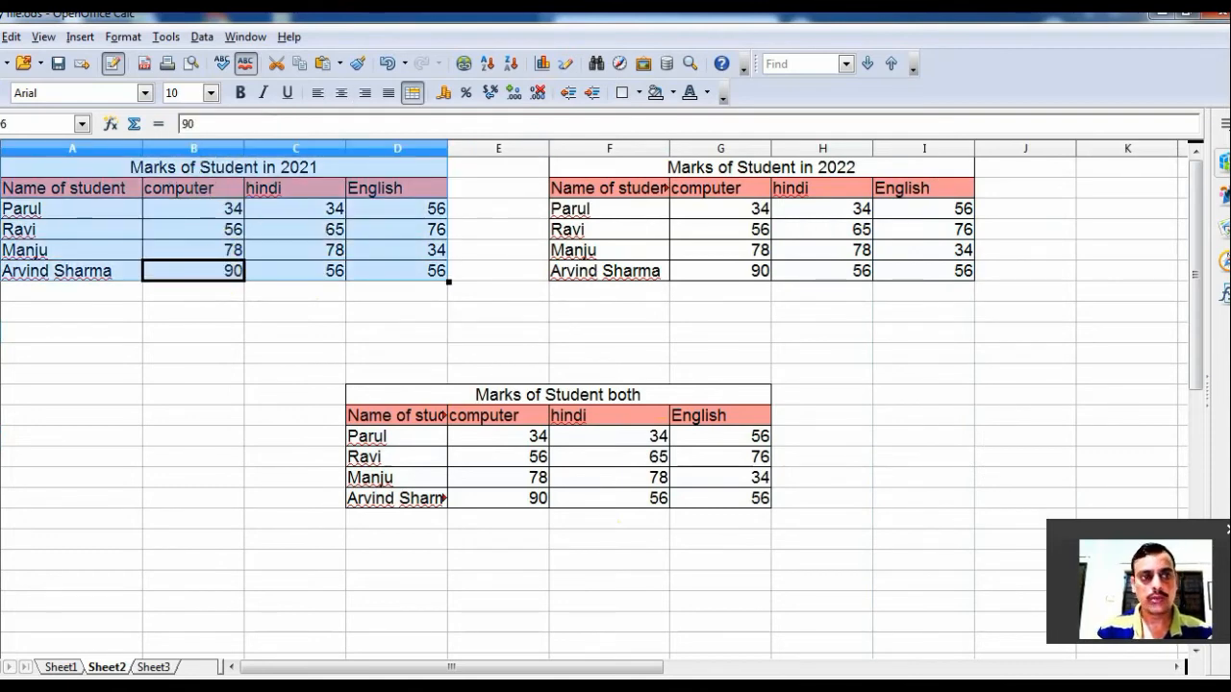
pyautogui.click(20, 120)
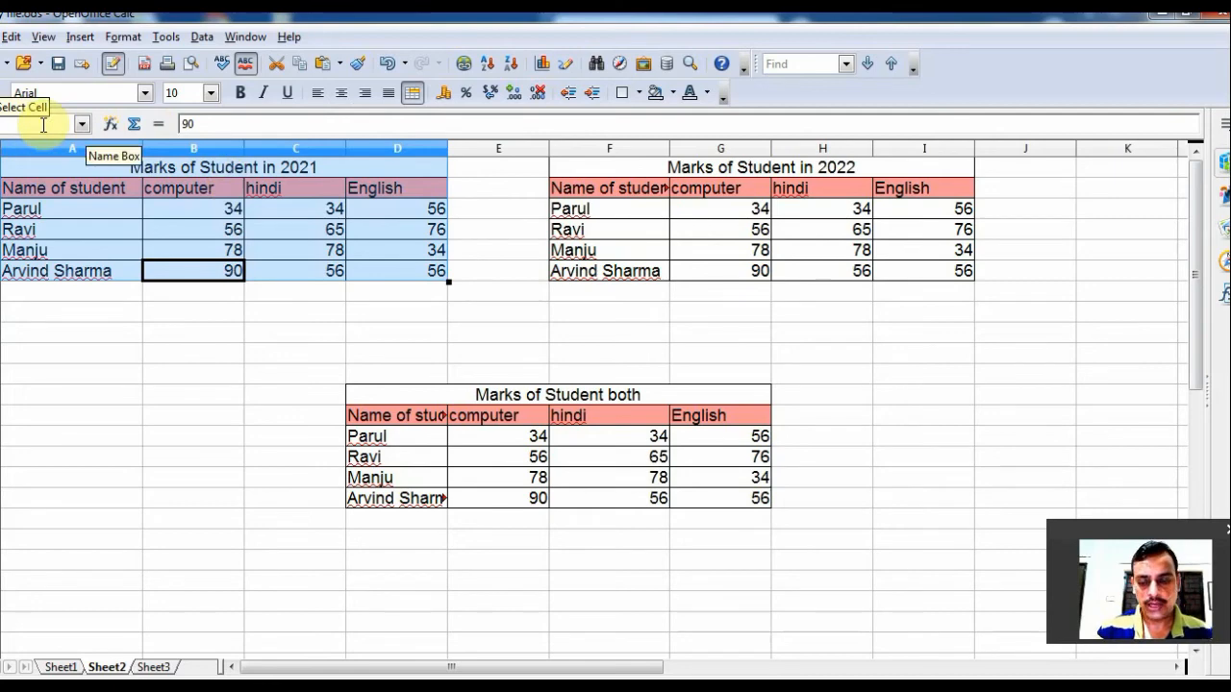
pyautogui.press('Return')
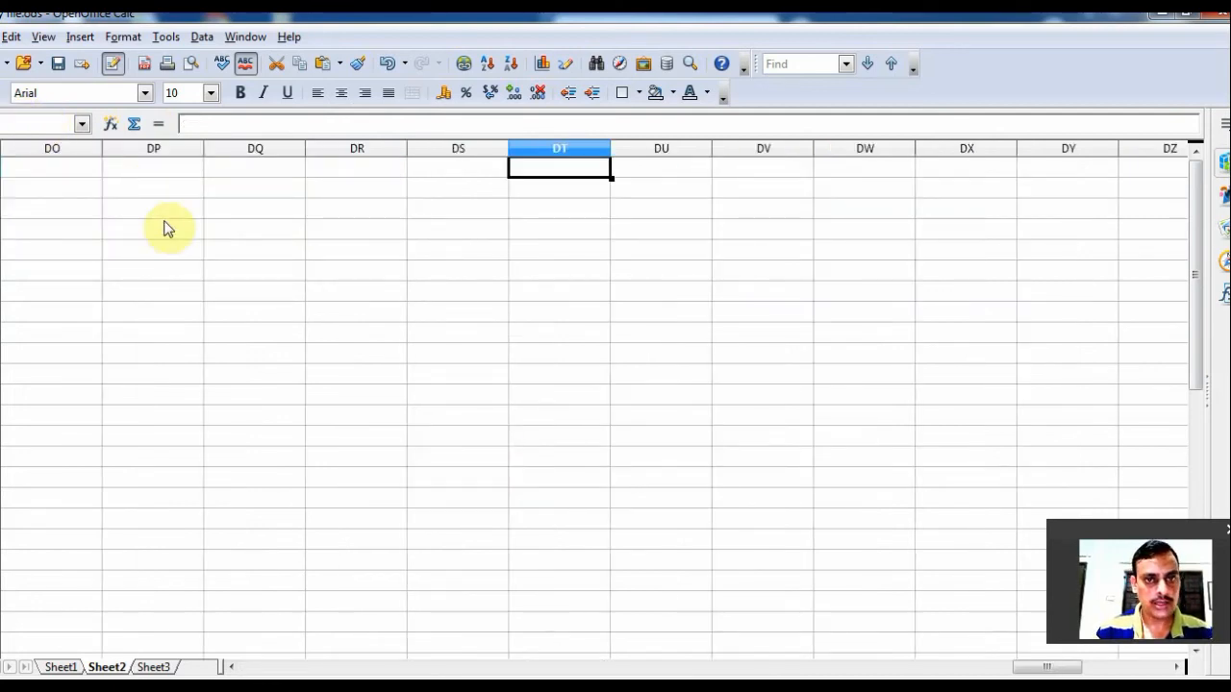
pyautogui.press('Left')
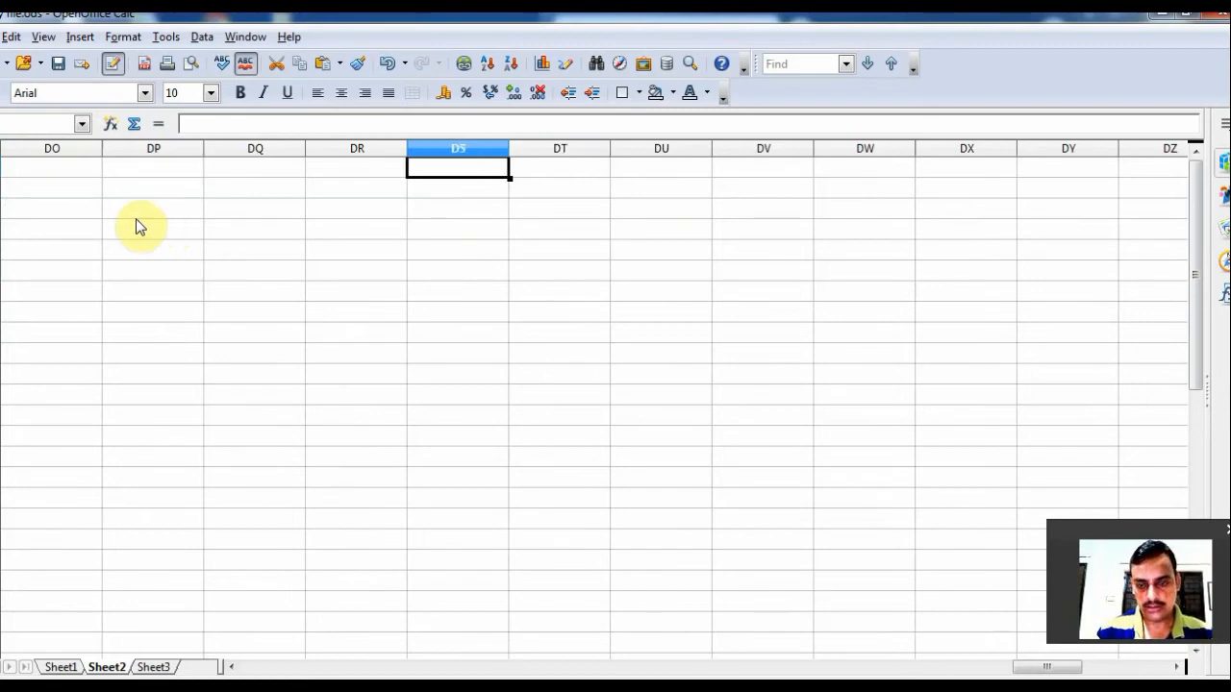
pyautogui.press('Left')
pyautogui.press('Left')
pyautogui.press('Left')
pyautogui.press('Left')
pyautogui.press('Left')
pyautogui.press('Left')
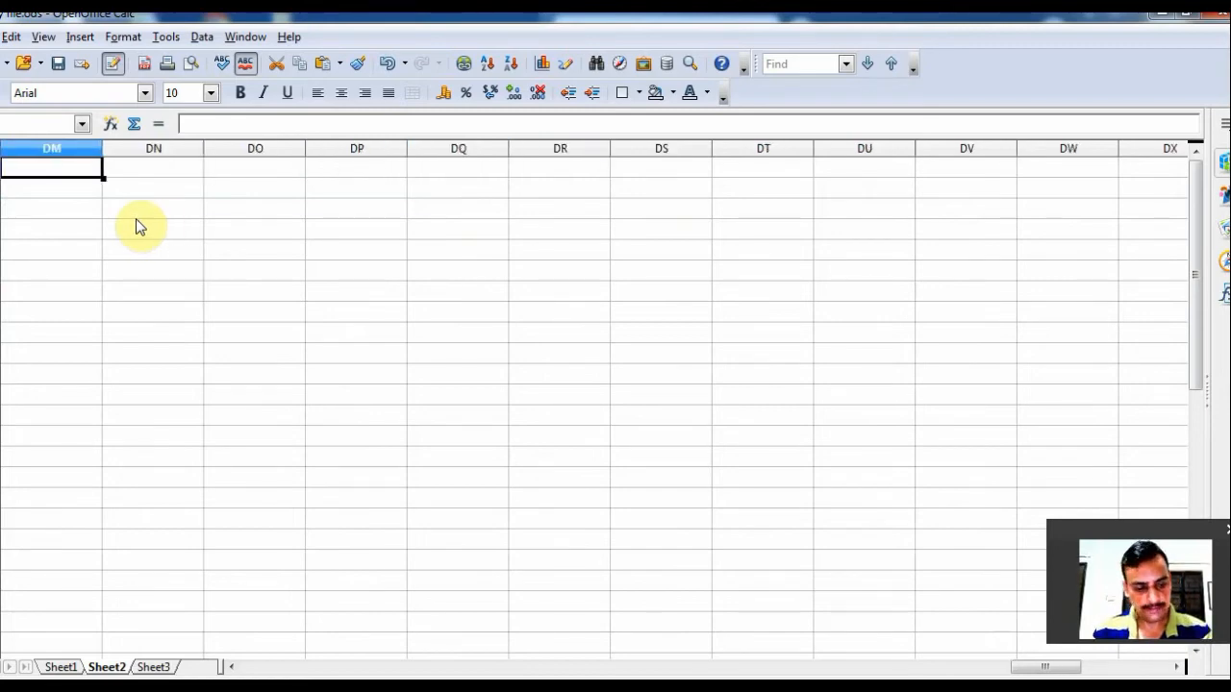
pyautogui.hotkey('ctrl', 'Left')
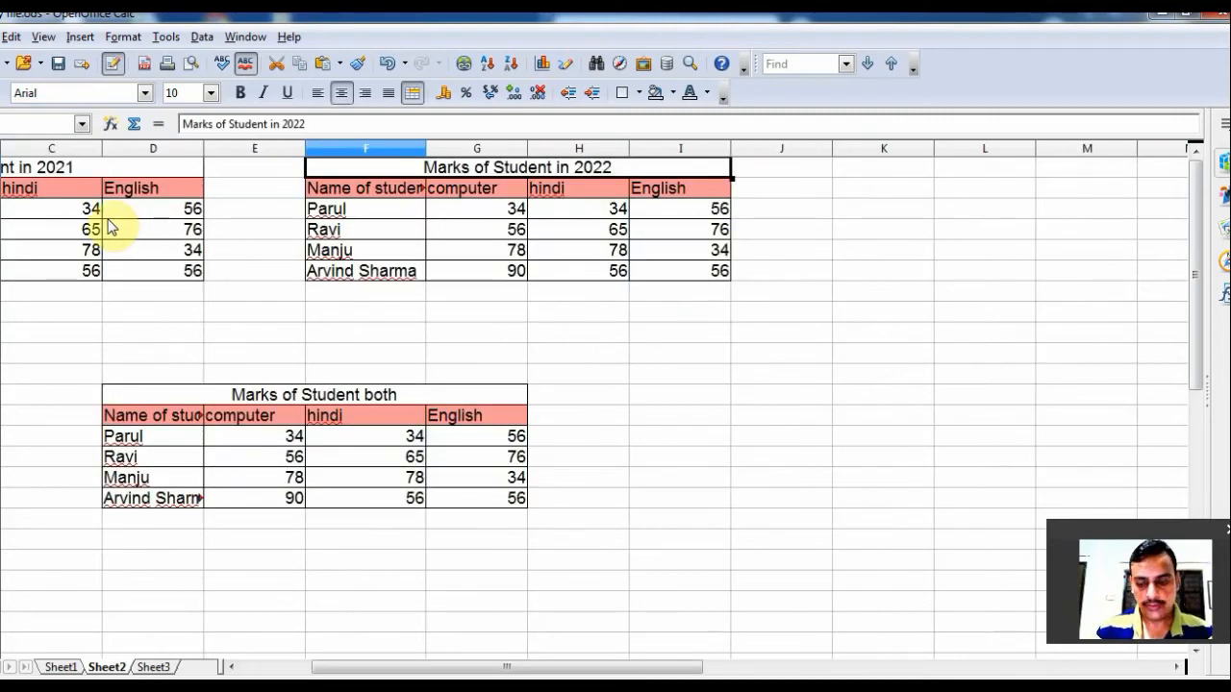
pyautogui.hotkey('ctrl', 'Left')
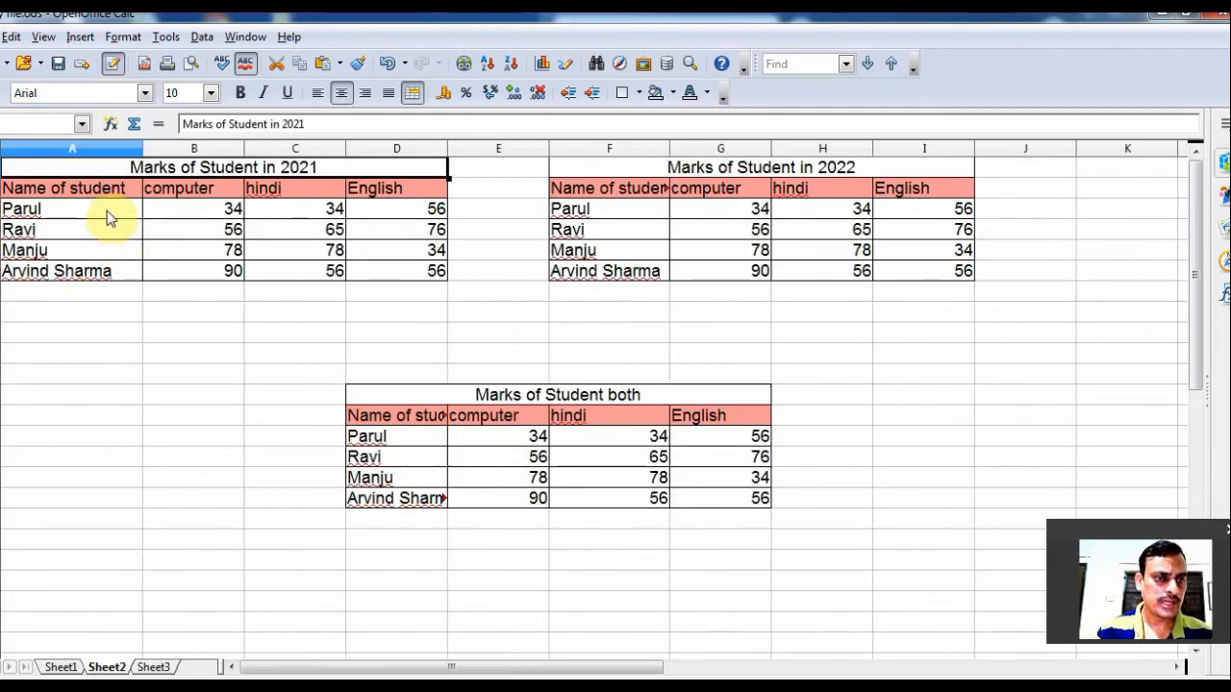
# Step: Give the 2021 marks table A1:D5 a Name Box range name ending in 2021
pyautogui.moveTo(119, 173); pyautogui.dragTo(142, 273)
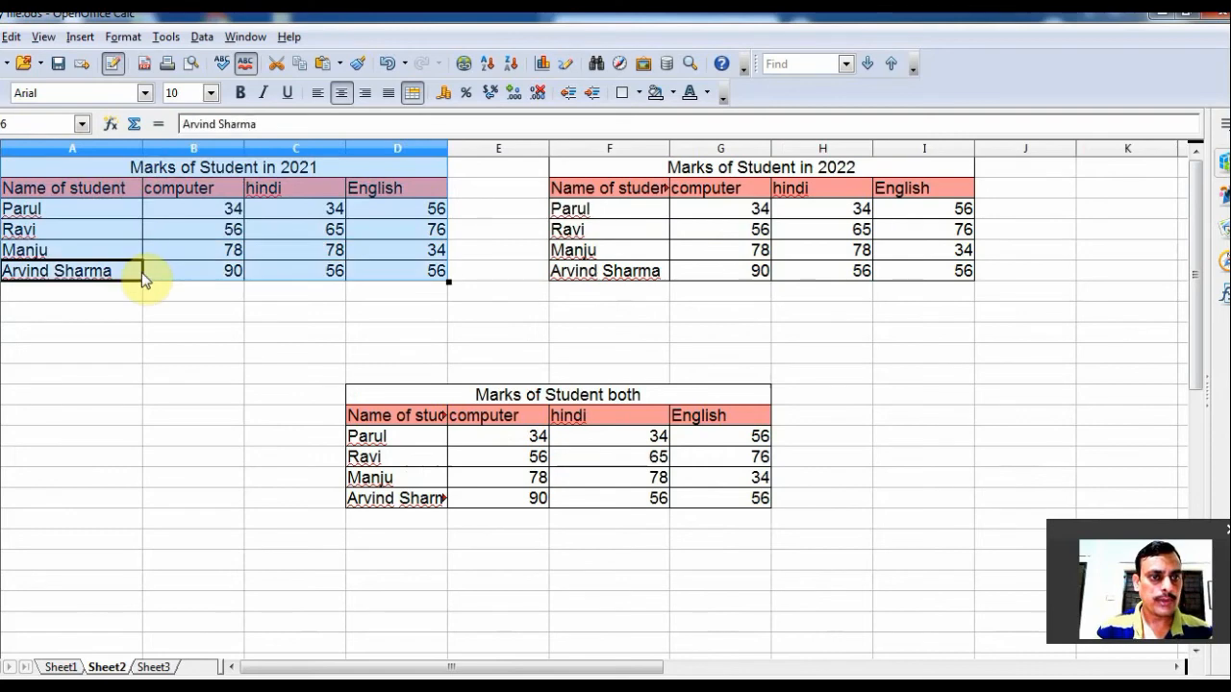
pyautogui.click(14, 126)
pyautogui.press('BackSpace')
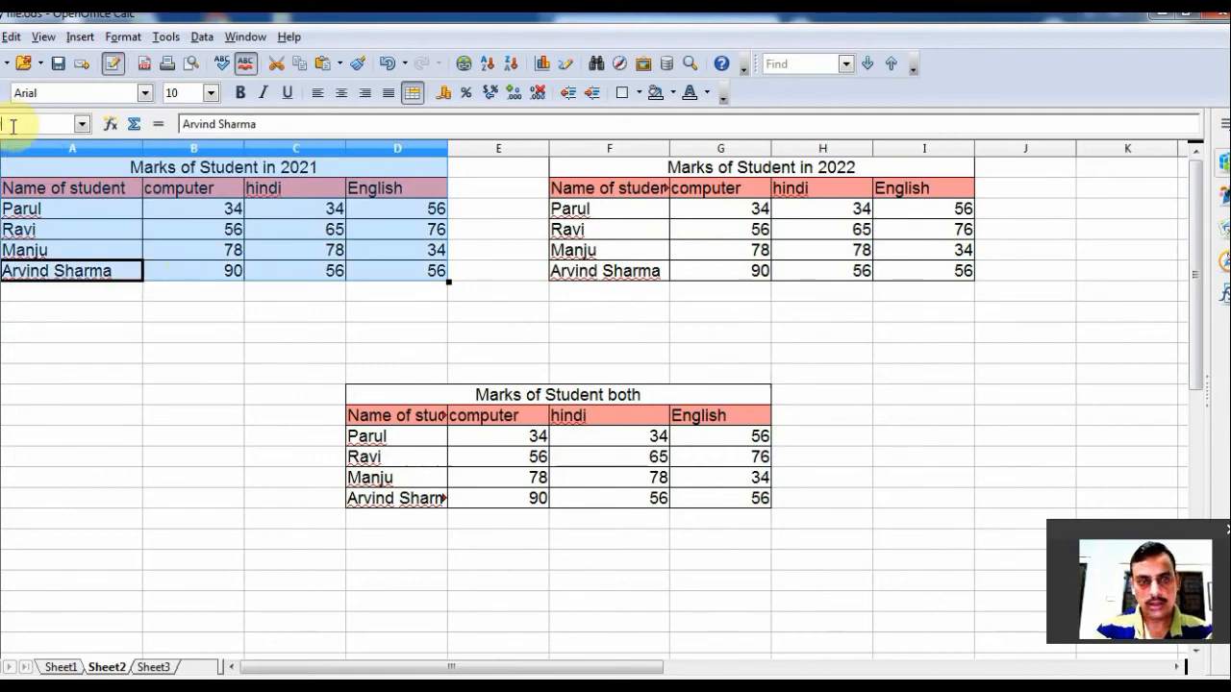
pyautogui.write('aat')
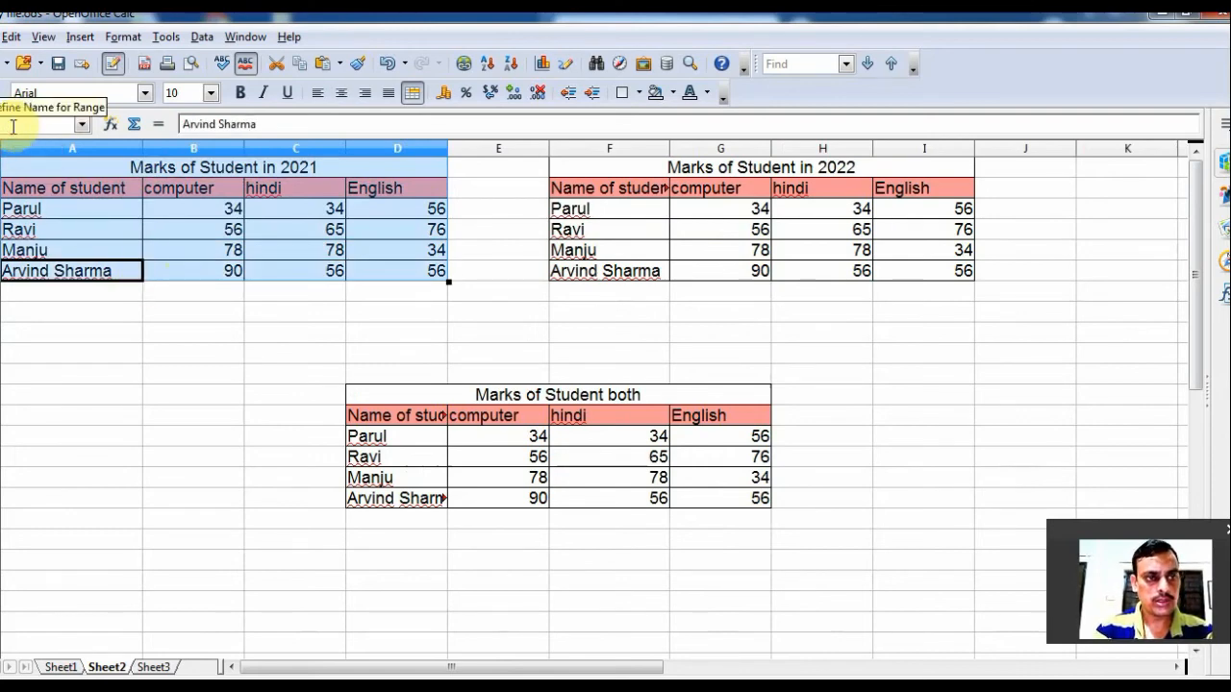
pyautogui.write('ks')
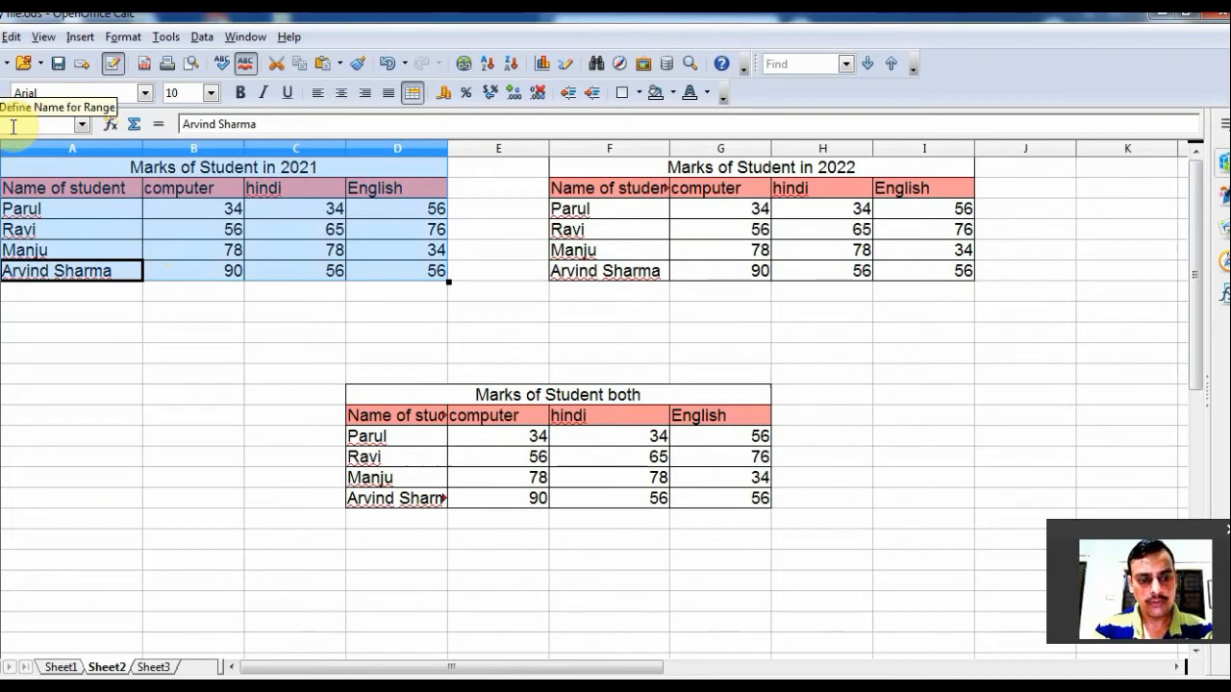
pyautogui.press('BackSpace')
pyautogui.press('BackSpace')
pyautogui.press('BackSpace')
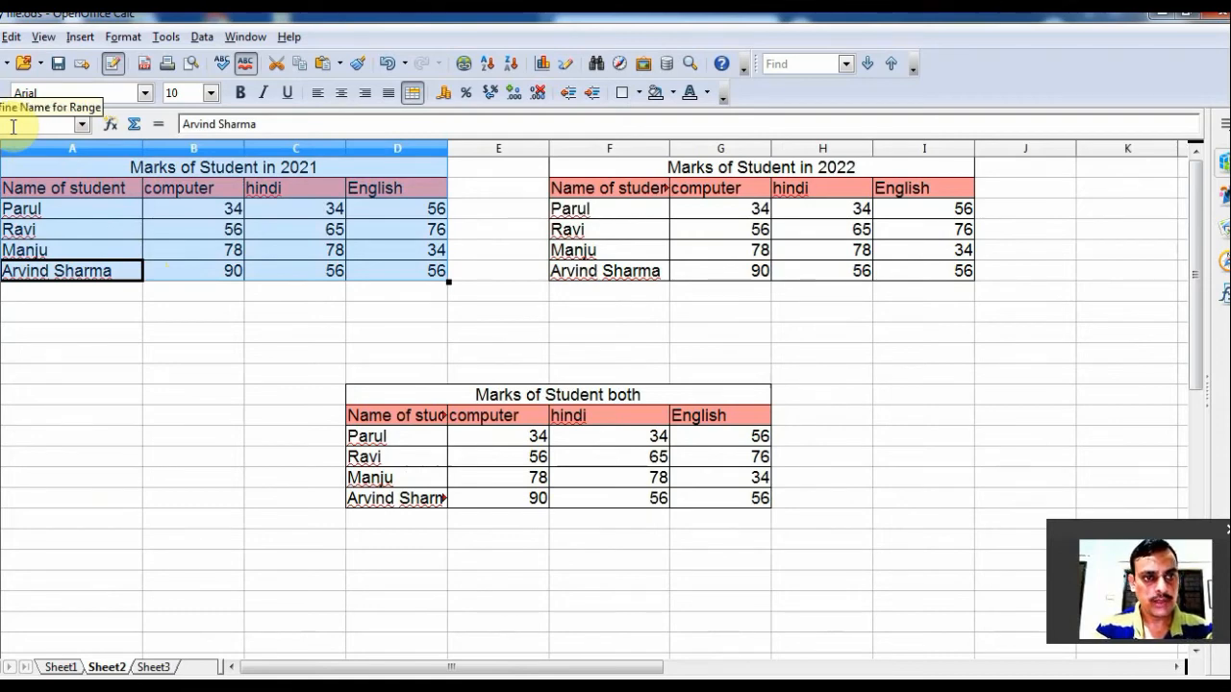
pyautogui.write('rks')
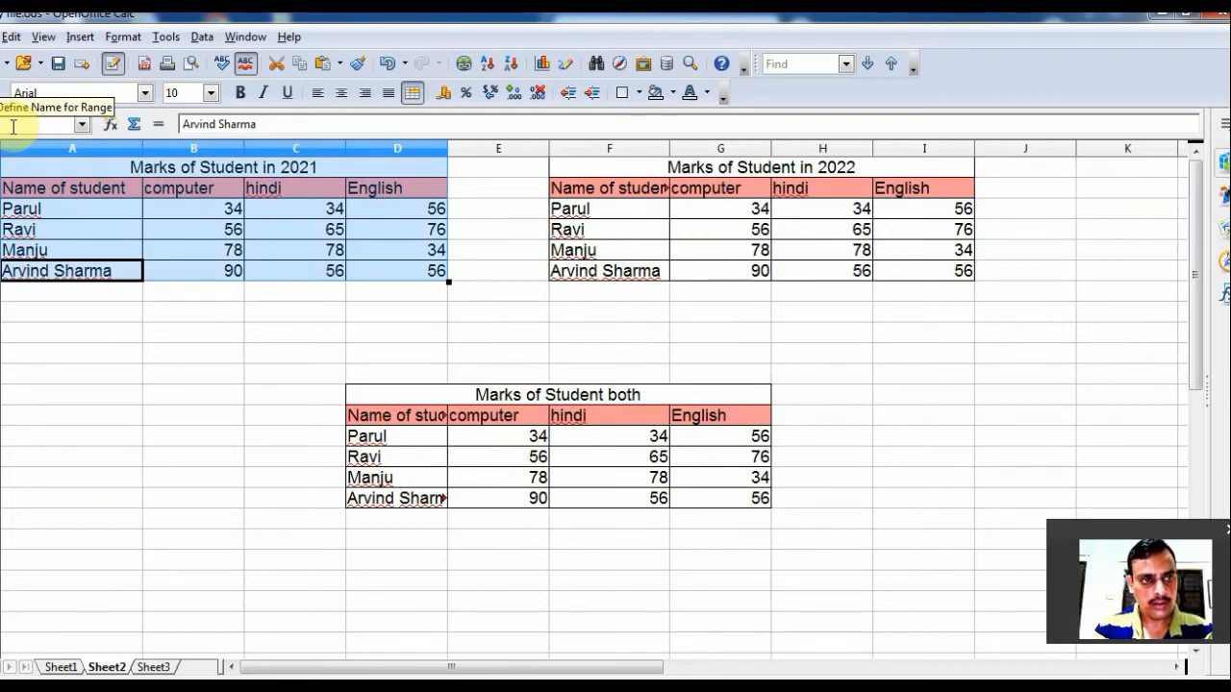
pyautogui.write('2')
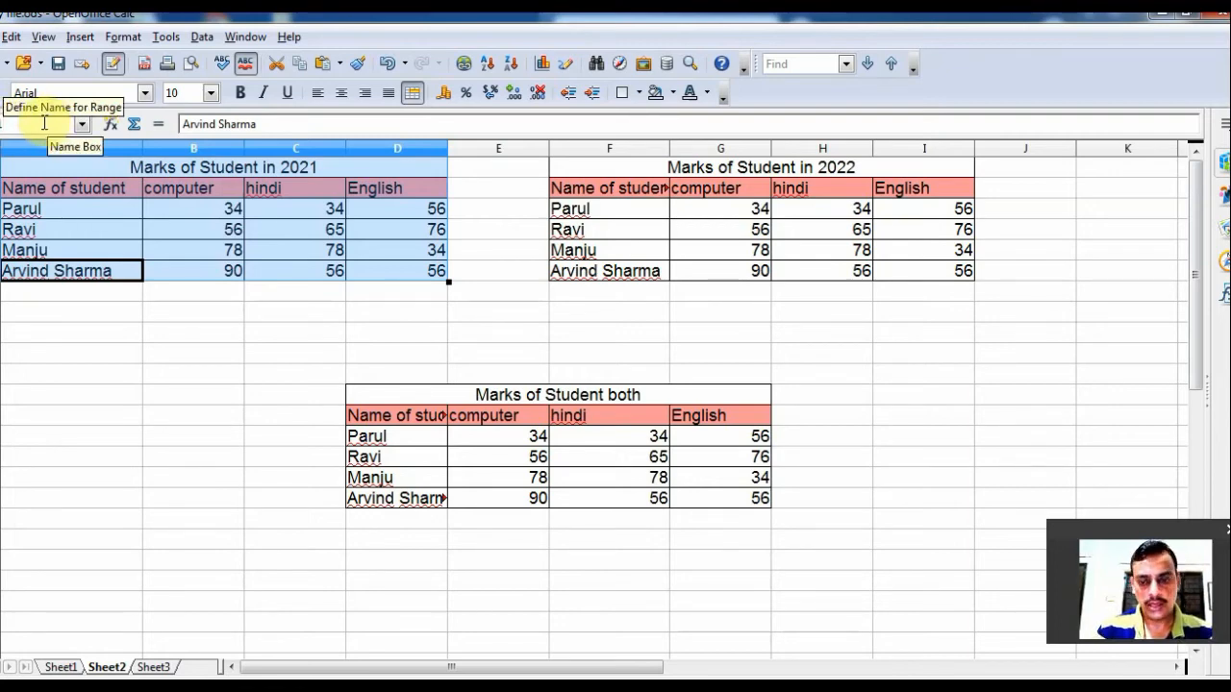
pyautogui.press('Return')
pyautogui.click(44, 122)
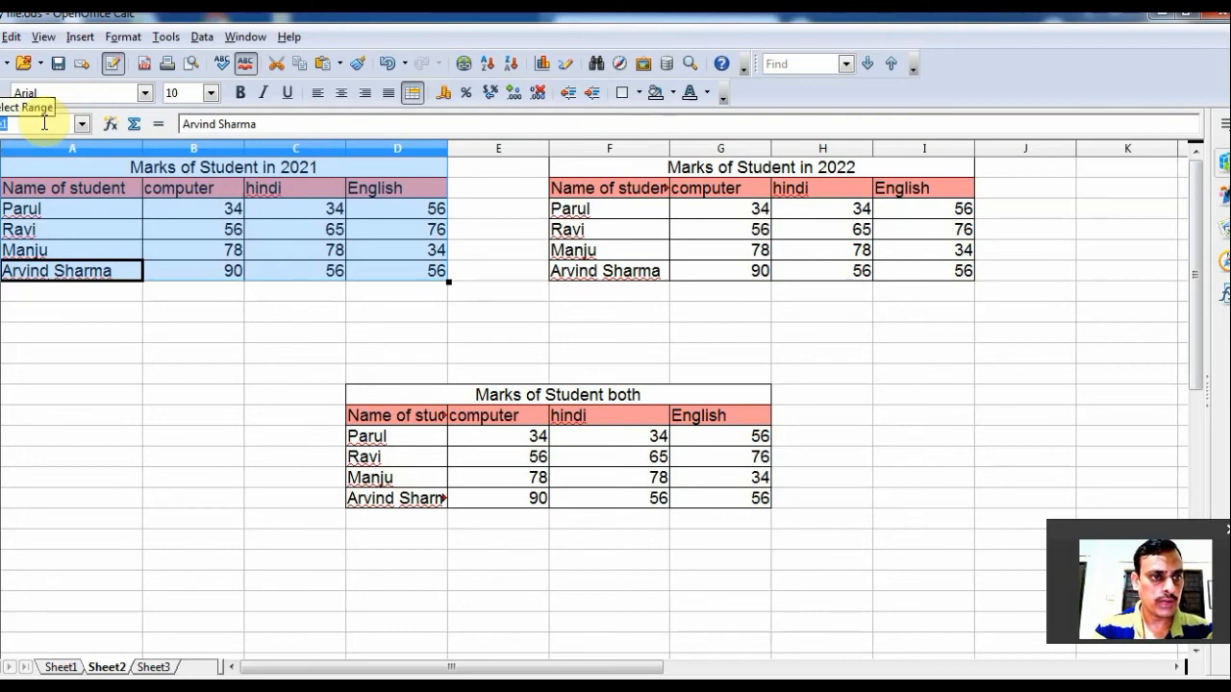
pyautogui.write('2021')
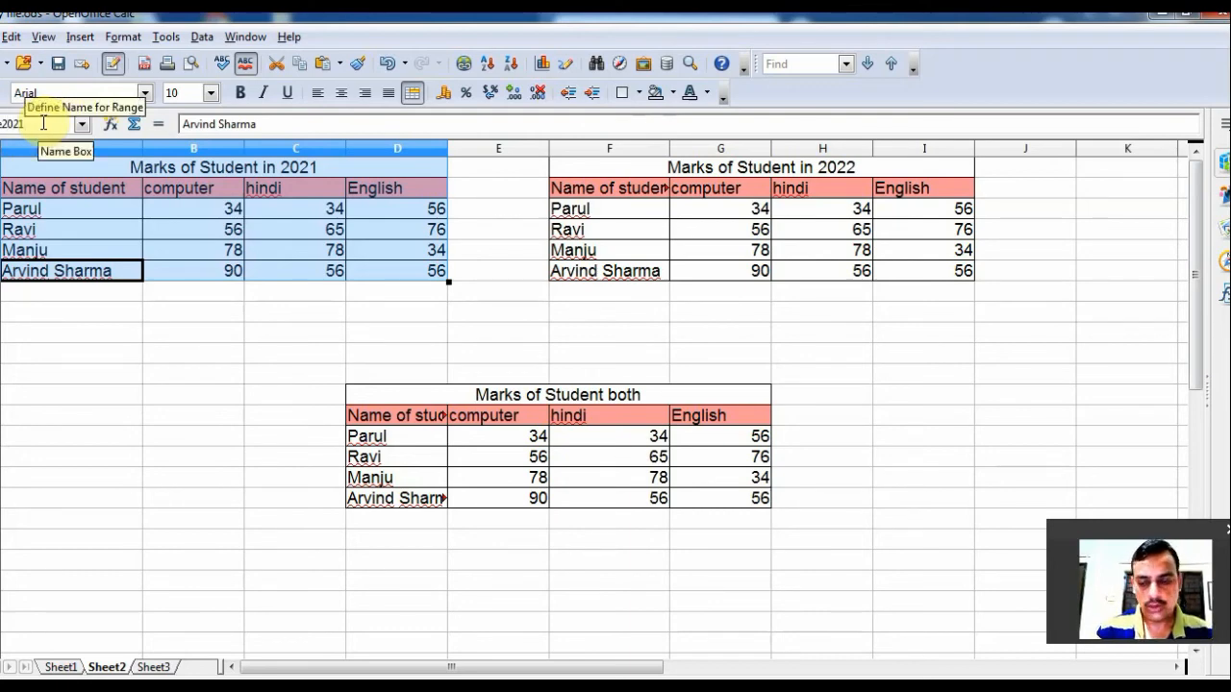
pyautogui.press('Return')
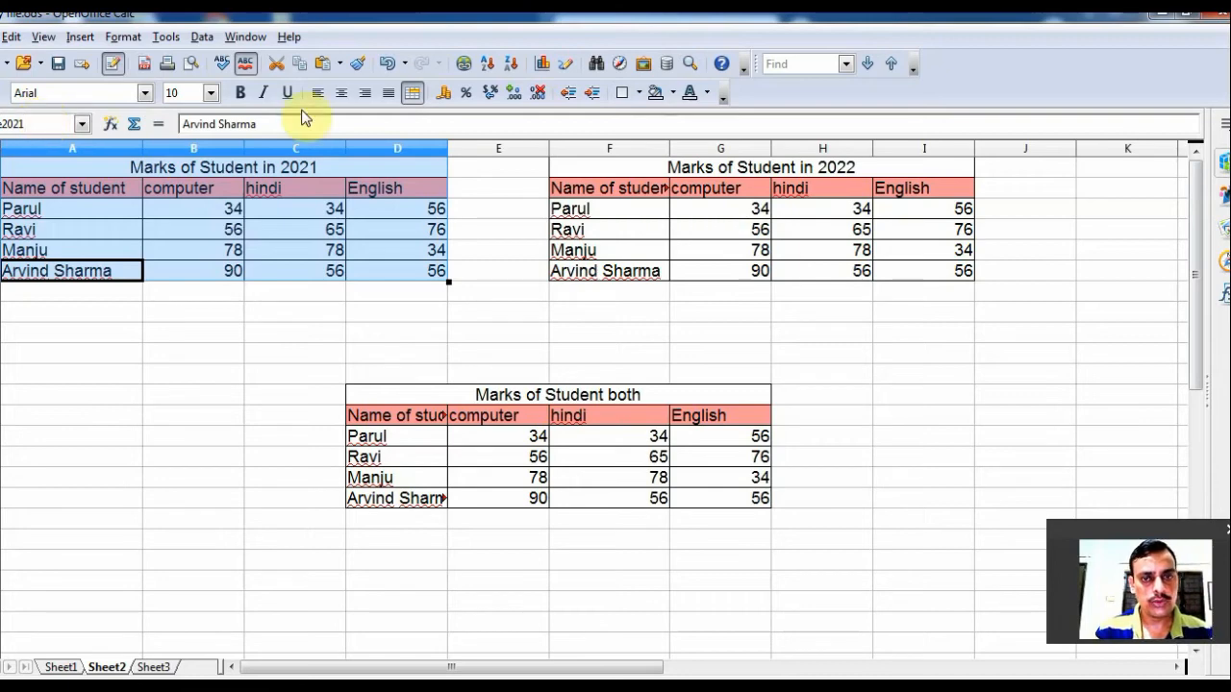
pyautogui.click(659, 168)
pyautogui.moveTo(659, 170); pyautogui.dragTo(682, 272)
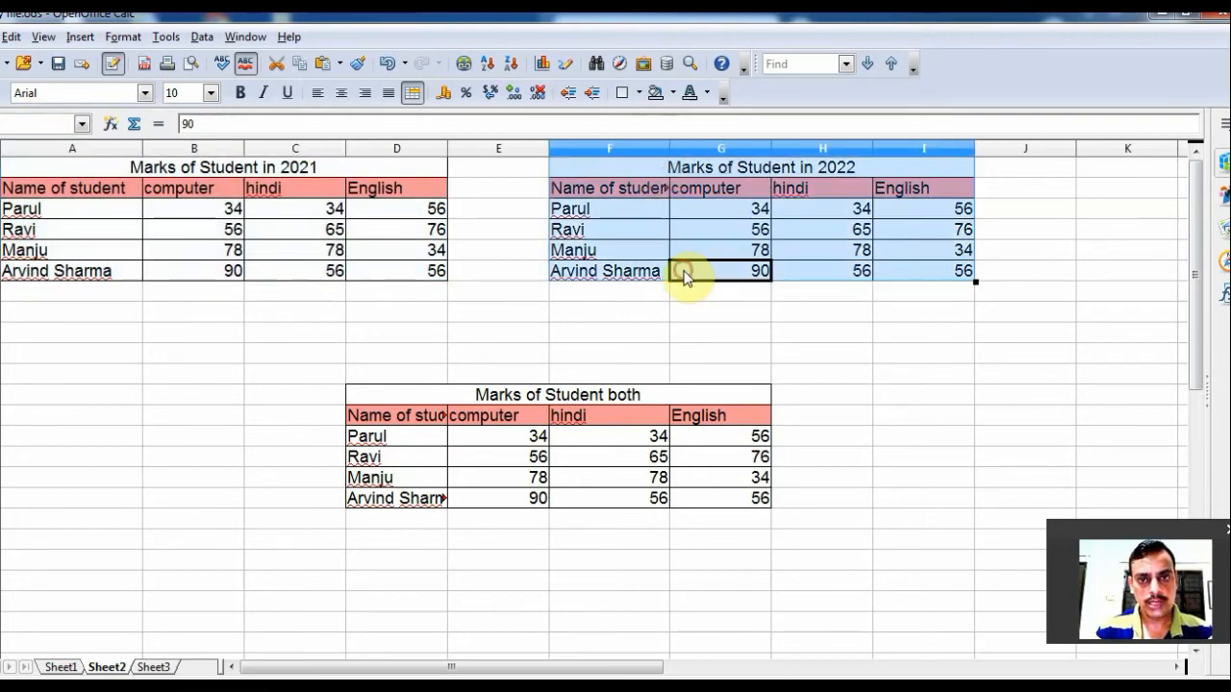
# Step: Name the 2022 table 'table2022' and the combined table with a name ending in 'both'
pyautogui.click(45, 132)
pyautogui.write('table20')
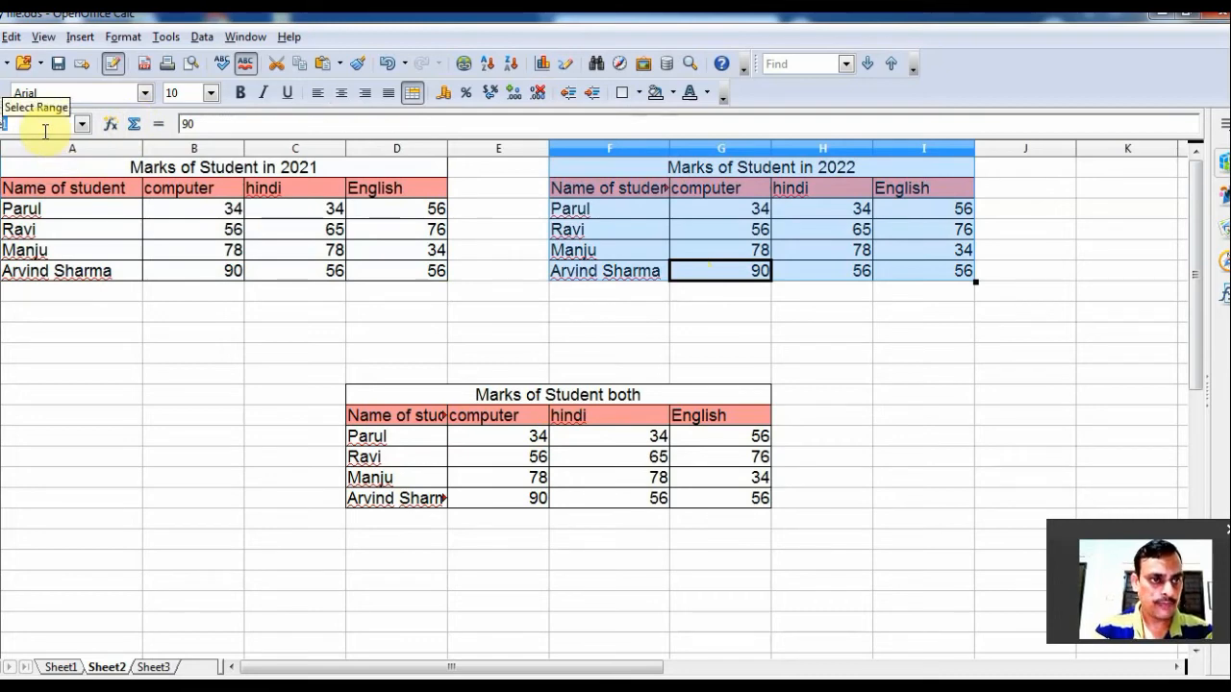
pyautogui.write('22')
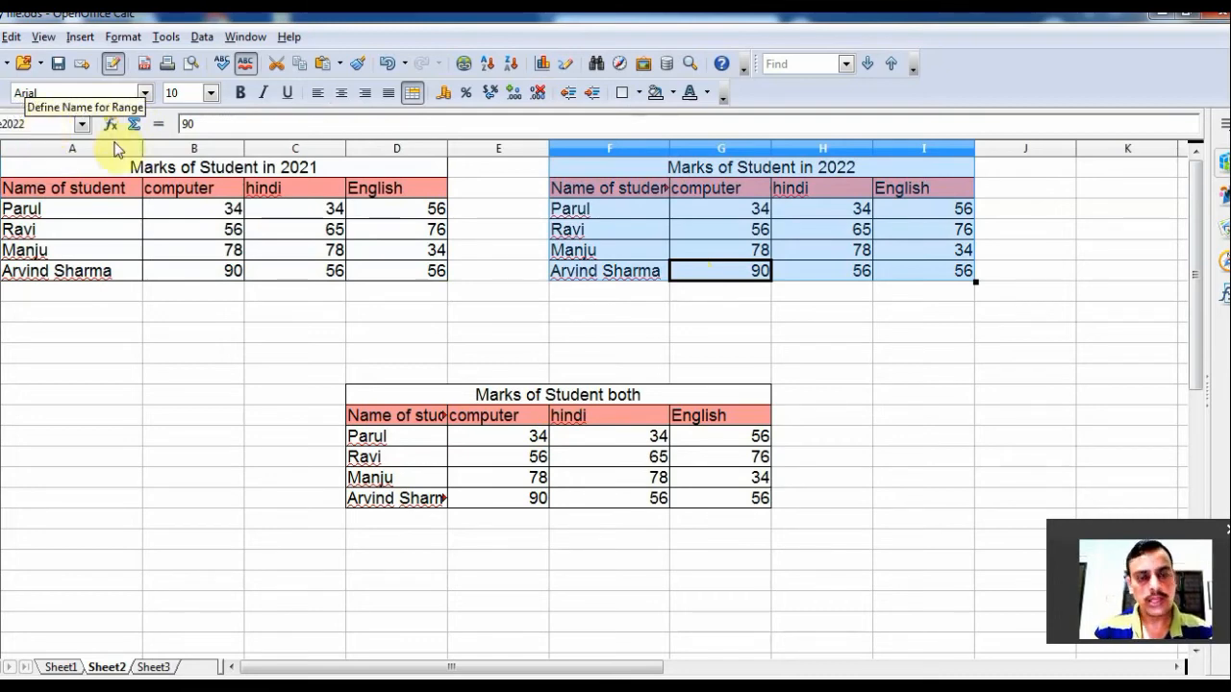
pyautogui.press('Return')
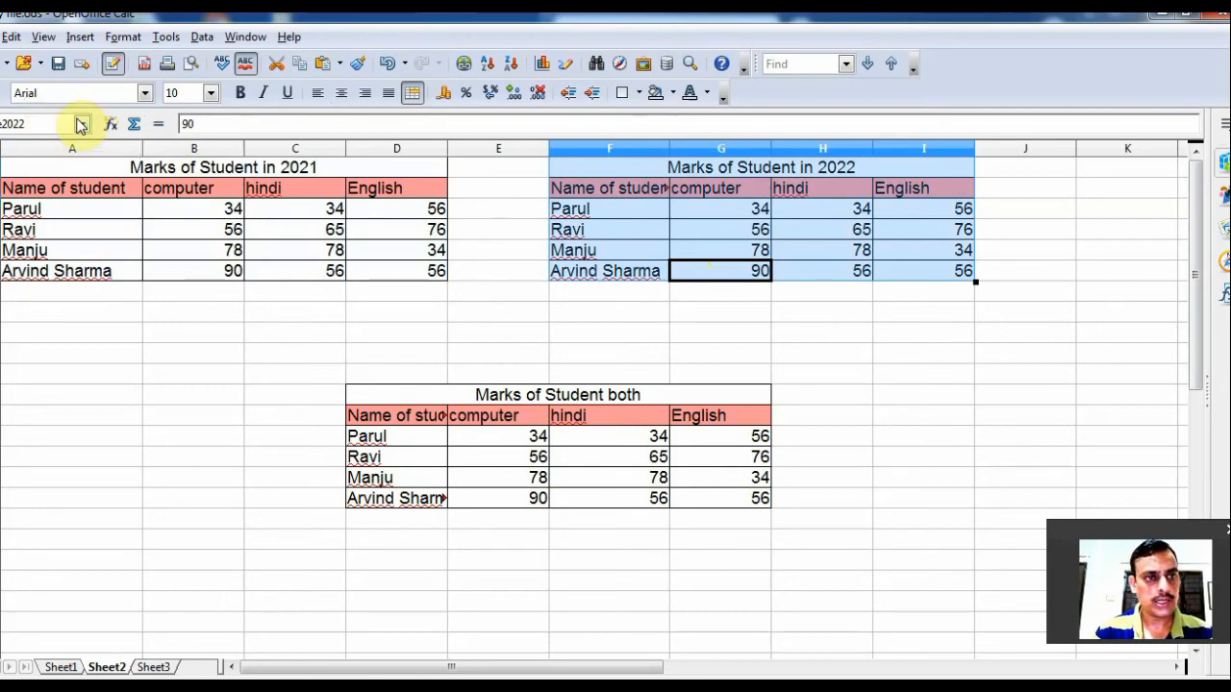
pyautogui.moveTo(407, 391); pyautogui.dragTo(408, 499)
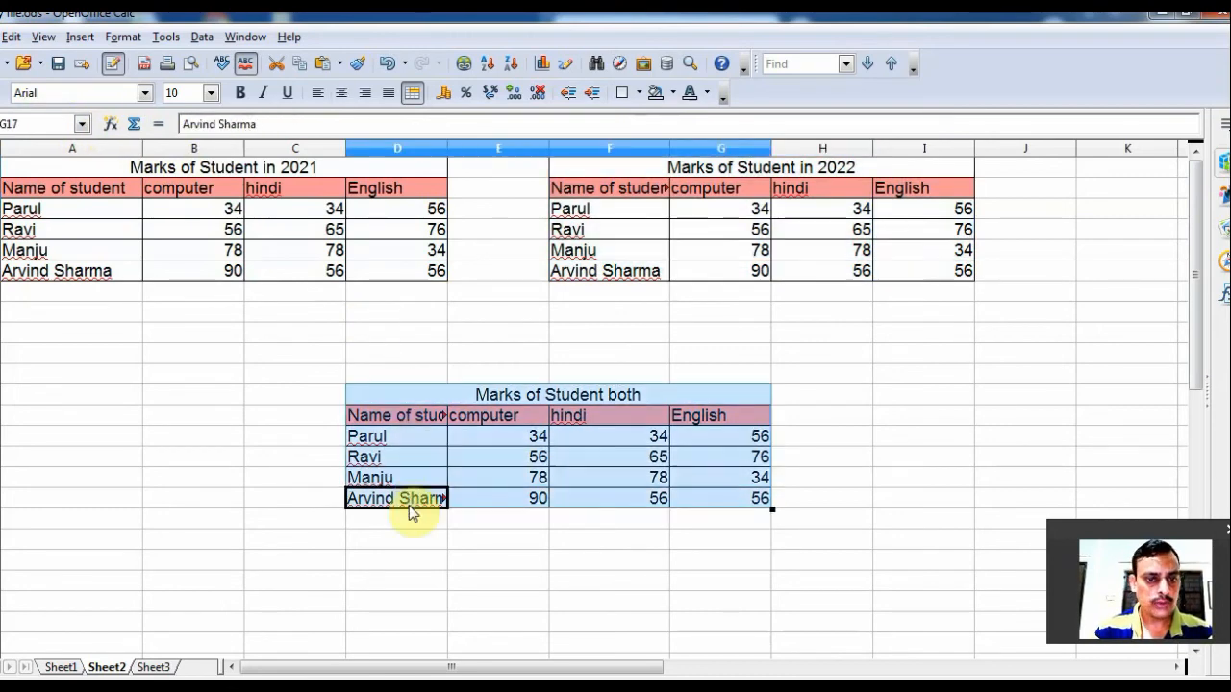
pyautogui.click(54, 128)
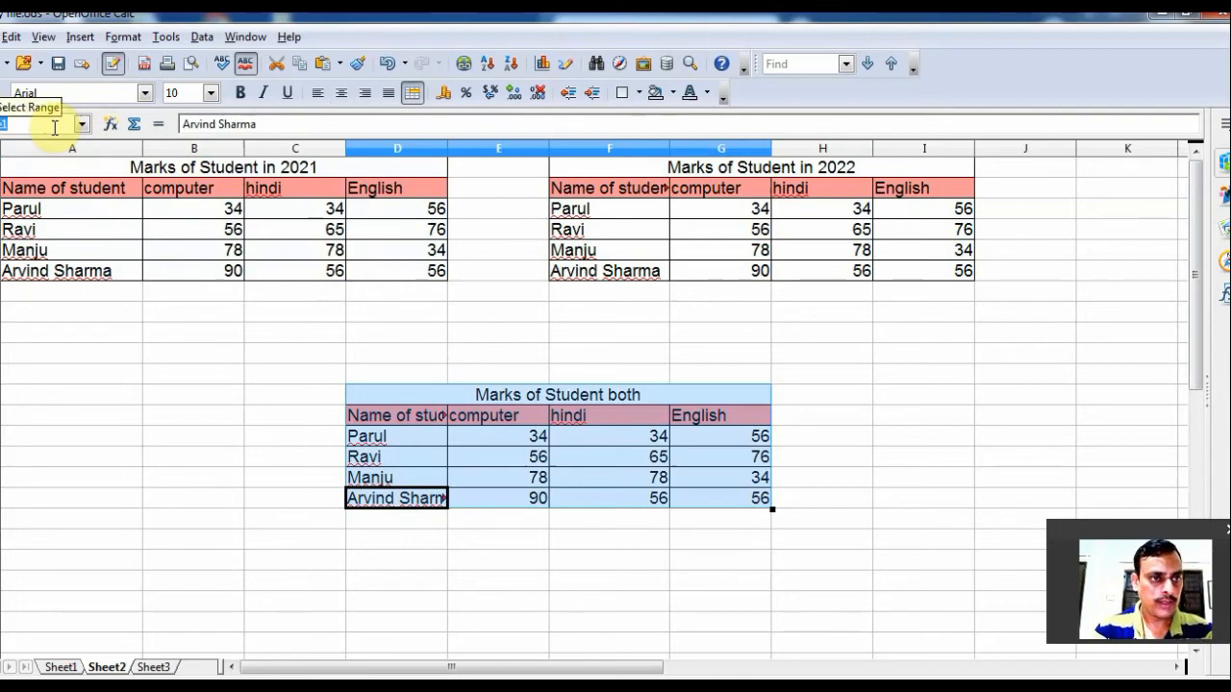
pyautogui.write('eboth')
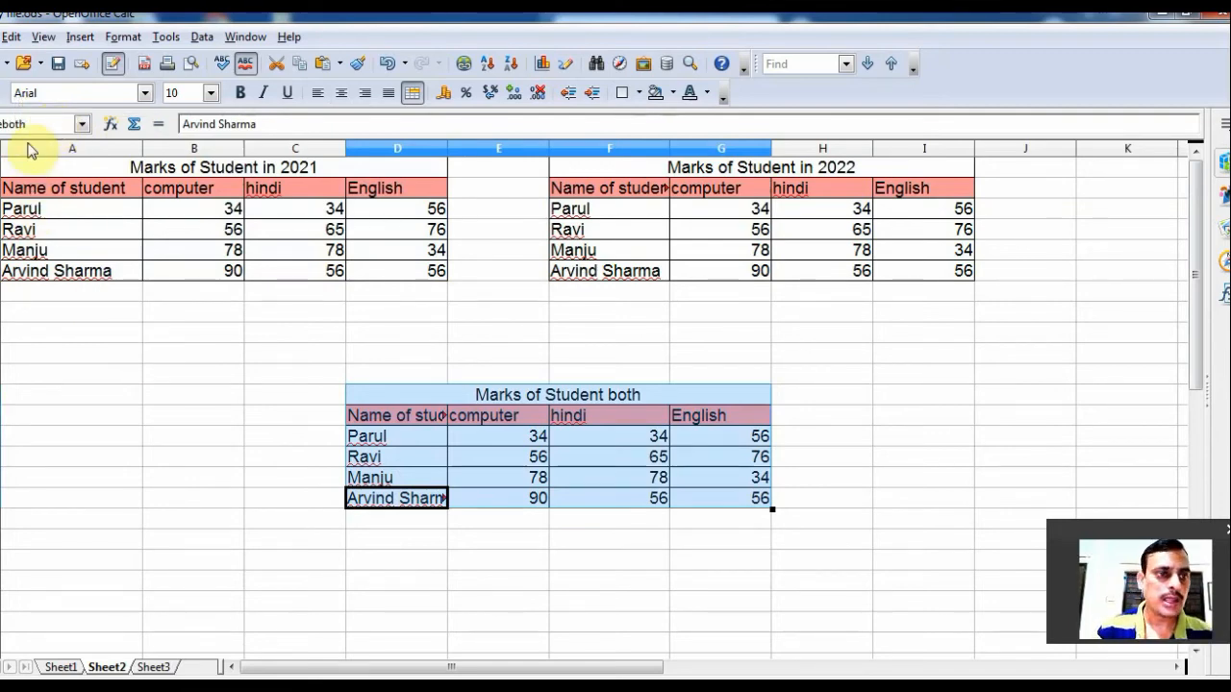
pyautogui.click(121, 332)
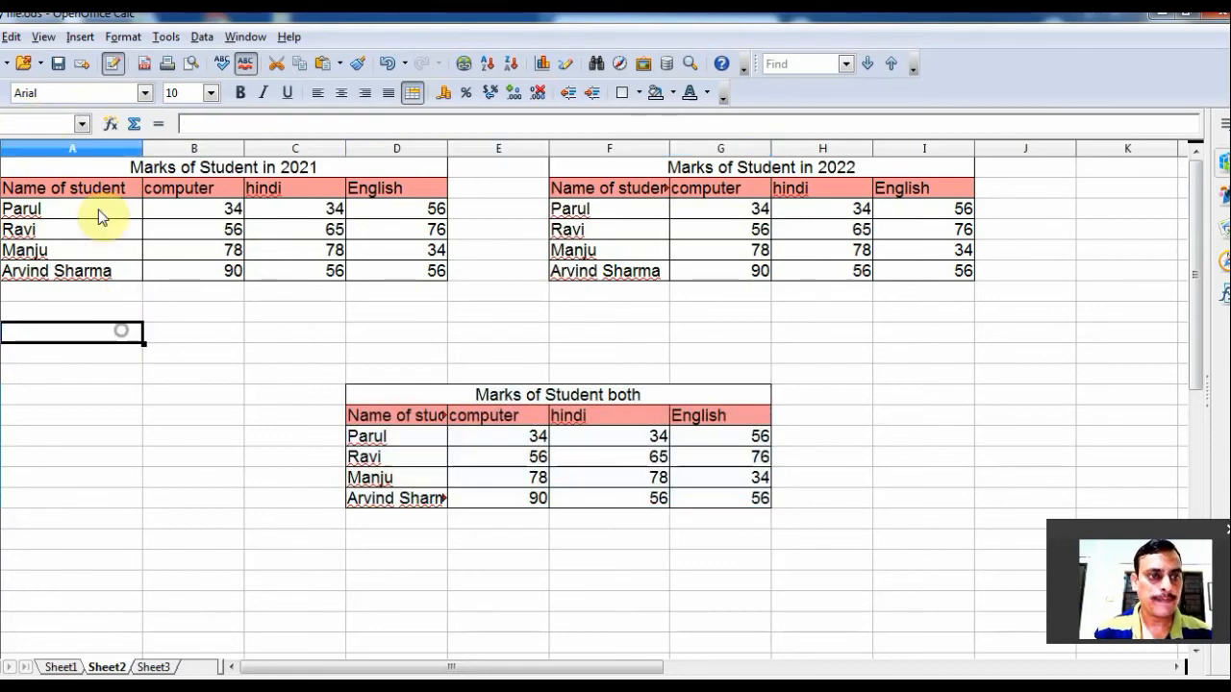
# Step: Reselect the 2021, 2022 and combined tables to verify their range names
pyautogui.moveTo(91, 165); pyautogui.dragTo(113, 276)
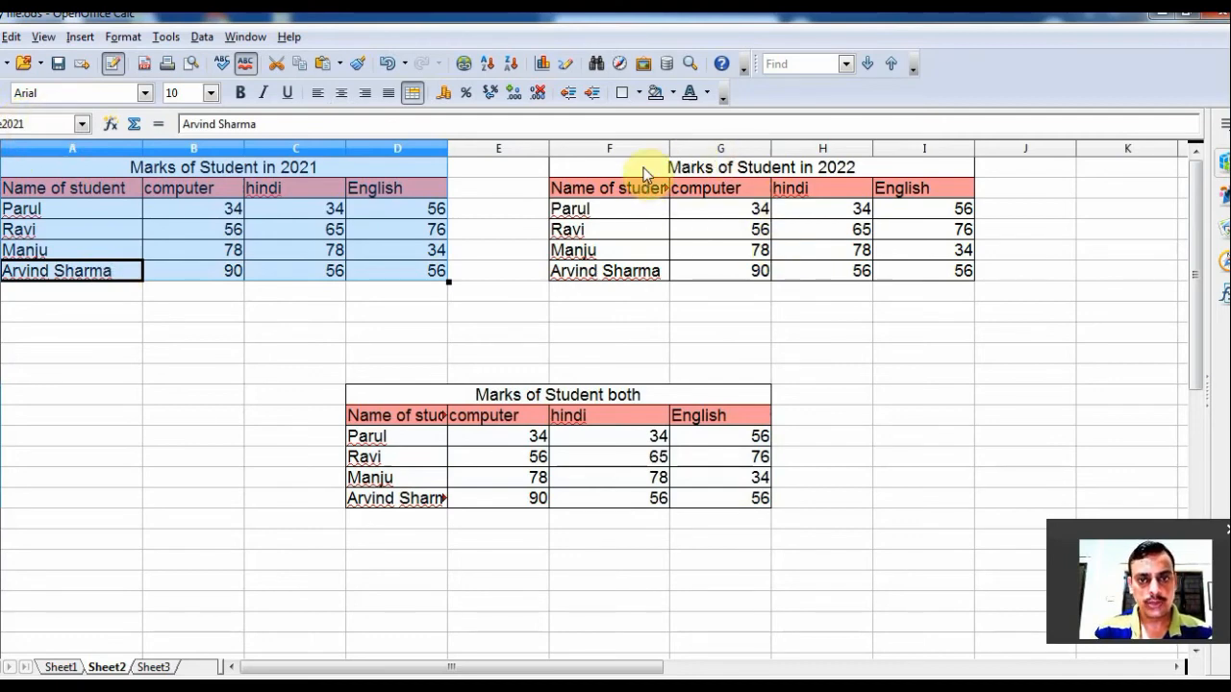
pyautogui.moveTo(644, 174); pyautogui.dragTo(695, 269)
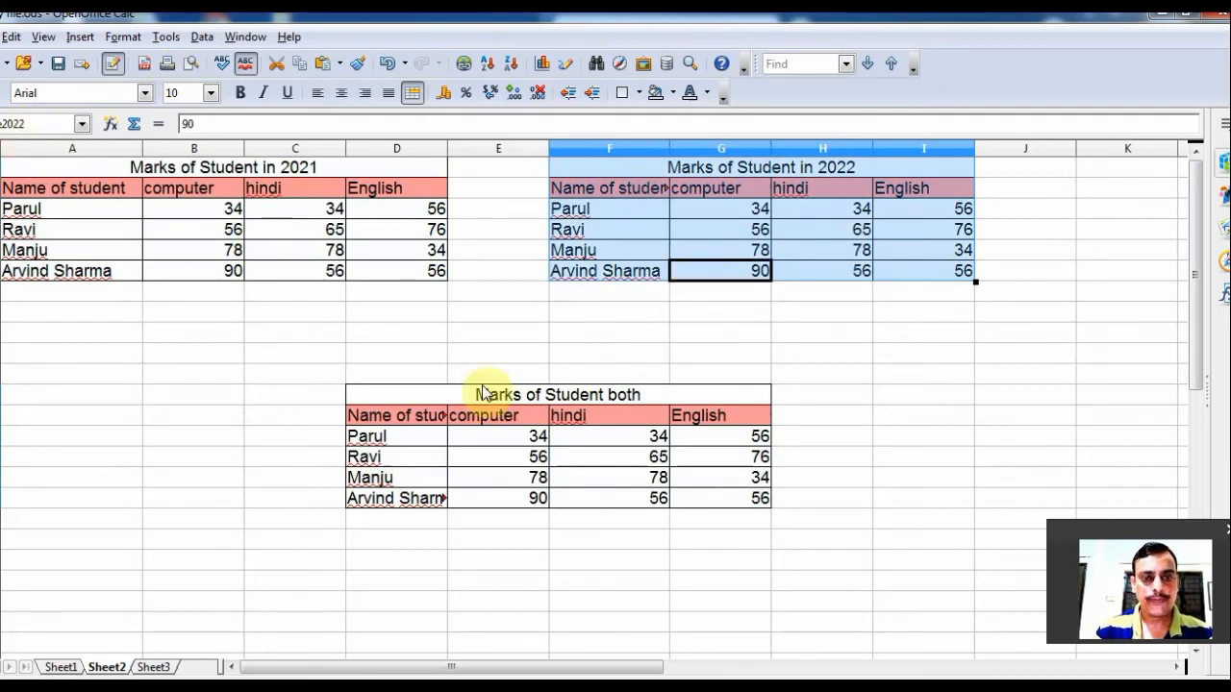
pyautogui.click(453, 390)
pyautogui.moveTo(453, 440); pyautogui.dragTo(467, 497)
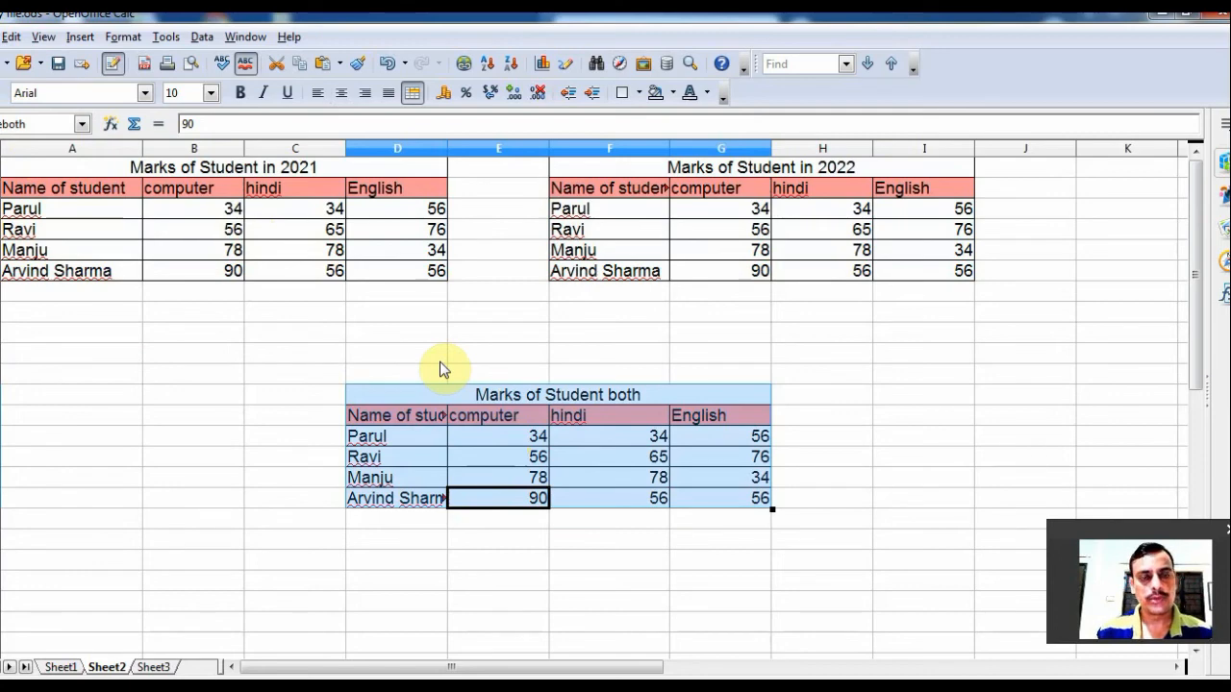
pyautogui.click(524, 437)
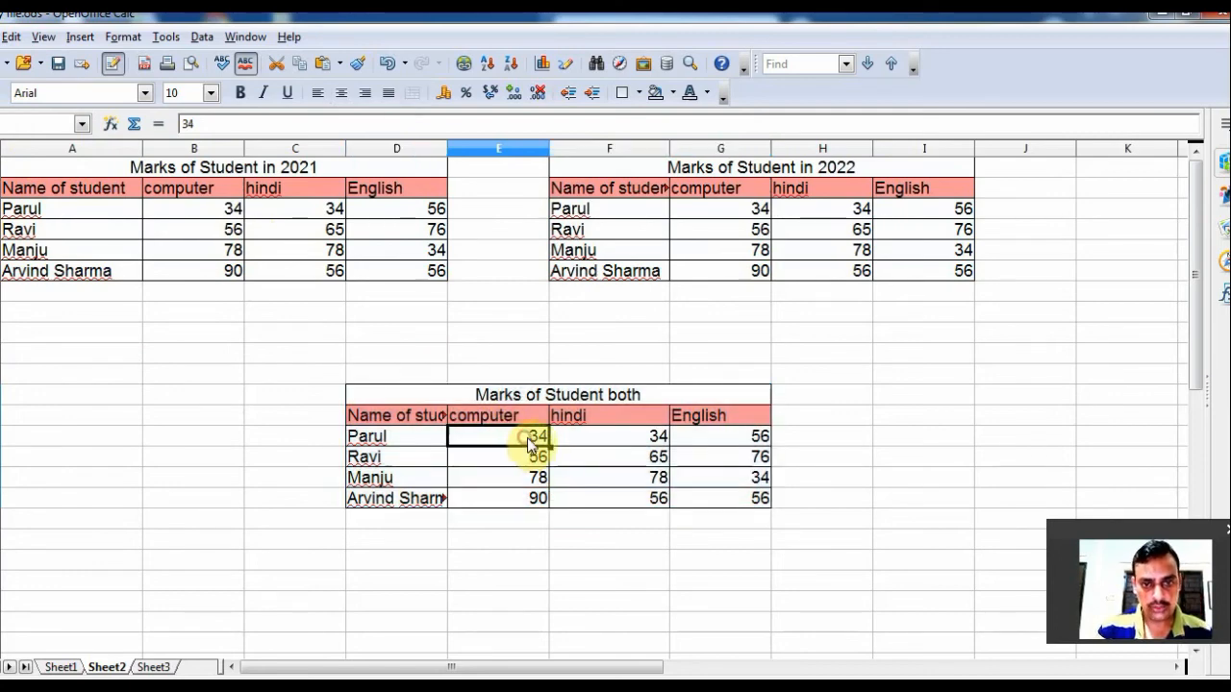
# Step: Delete all marks from the combined table, keeping student names and subject headings
pyautogui.moveTo(524, 438); pyautogui.dragTo(731, 501)
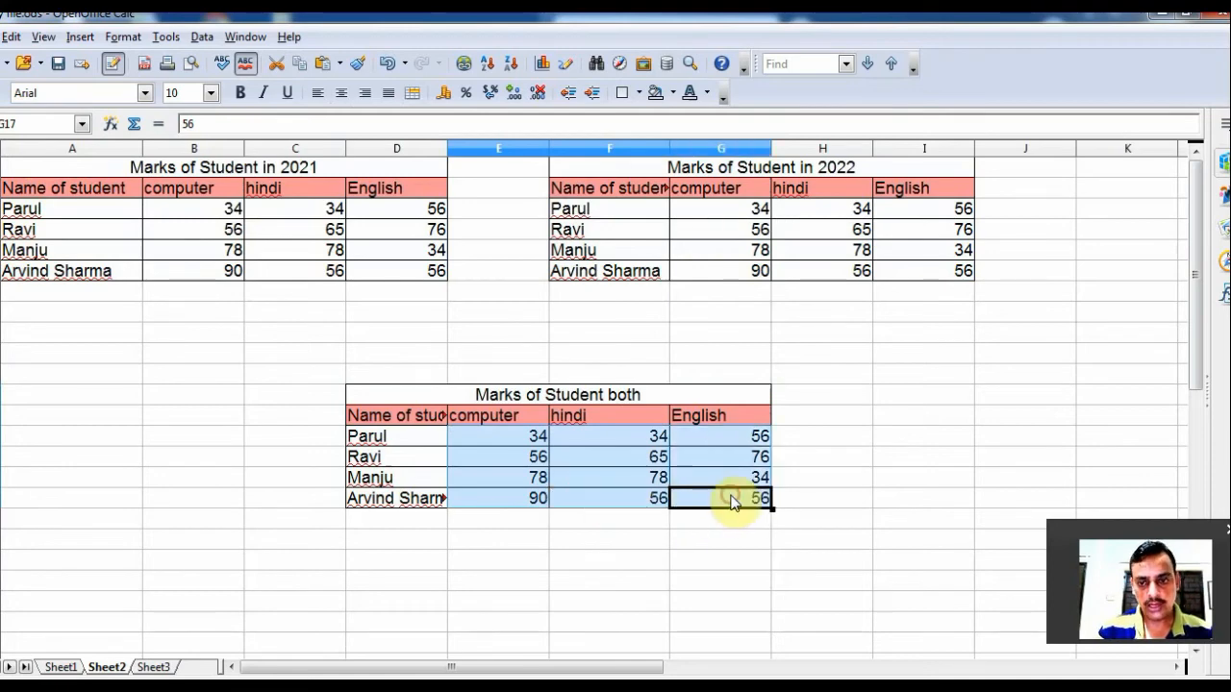
pyautogui.press('Delete')
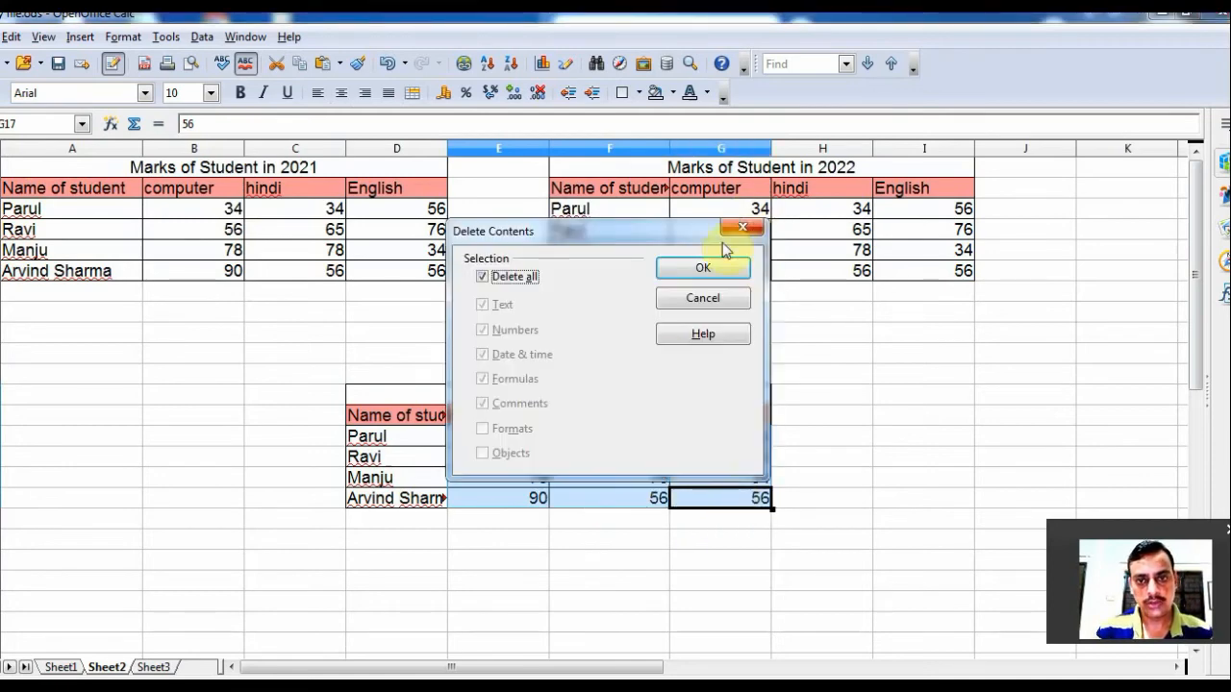
pyautogui.click(701, 269)
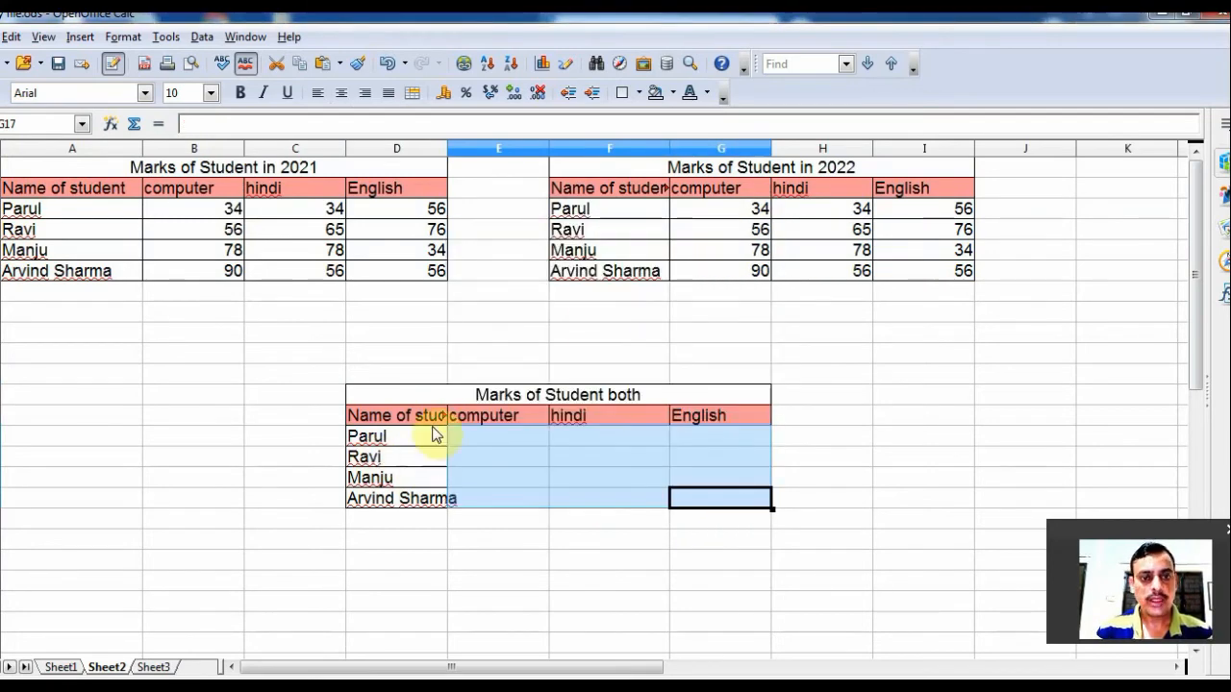
pyautogui.click(429, 396)
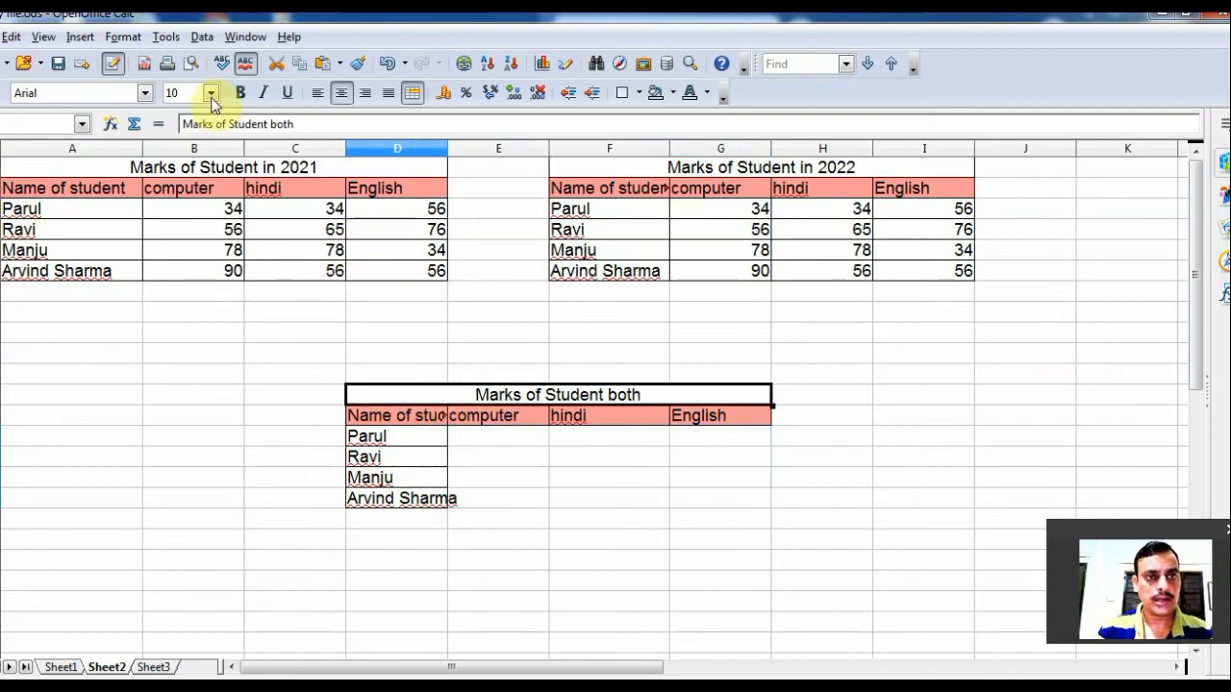
pyautogui.click(201, 37)
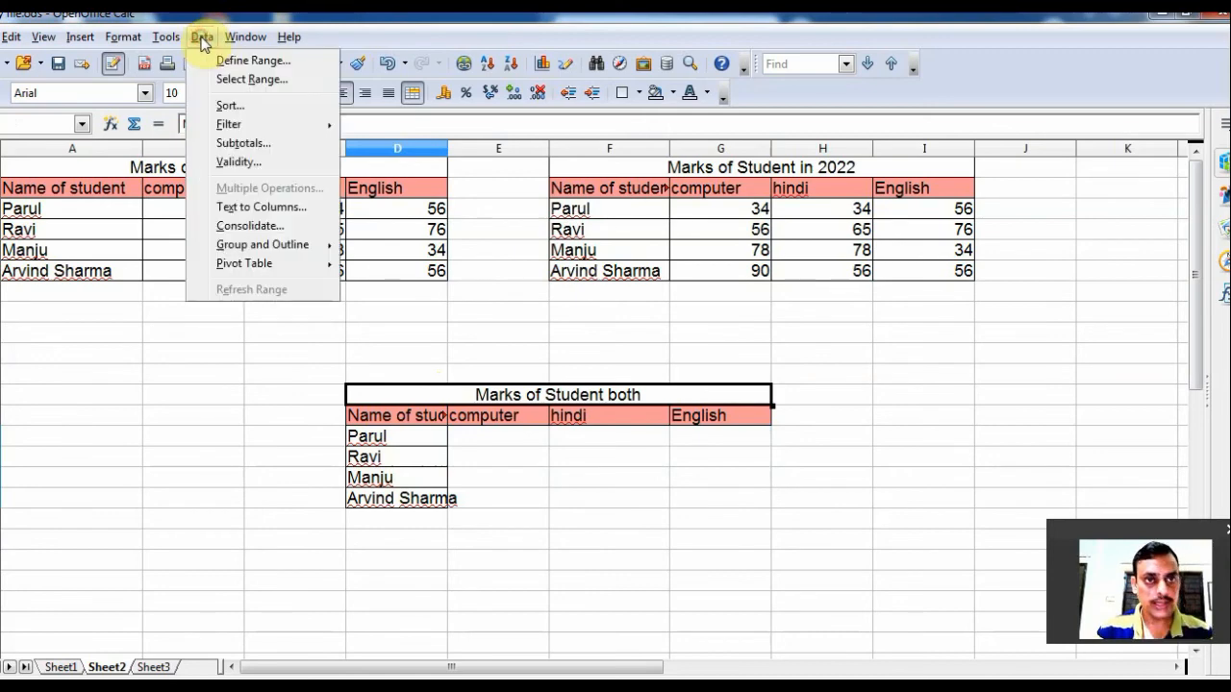
# Step: Remove both old row-2 ranges from the Consolidate dialog's range list
pyautogui.click(255, 226)
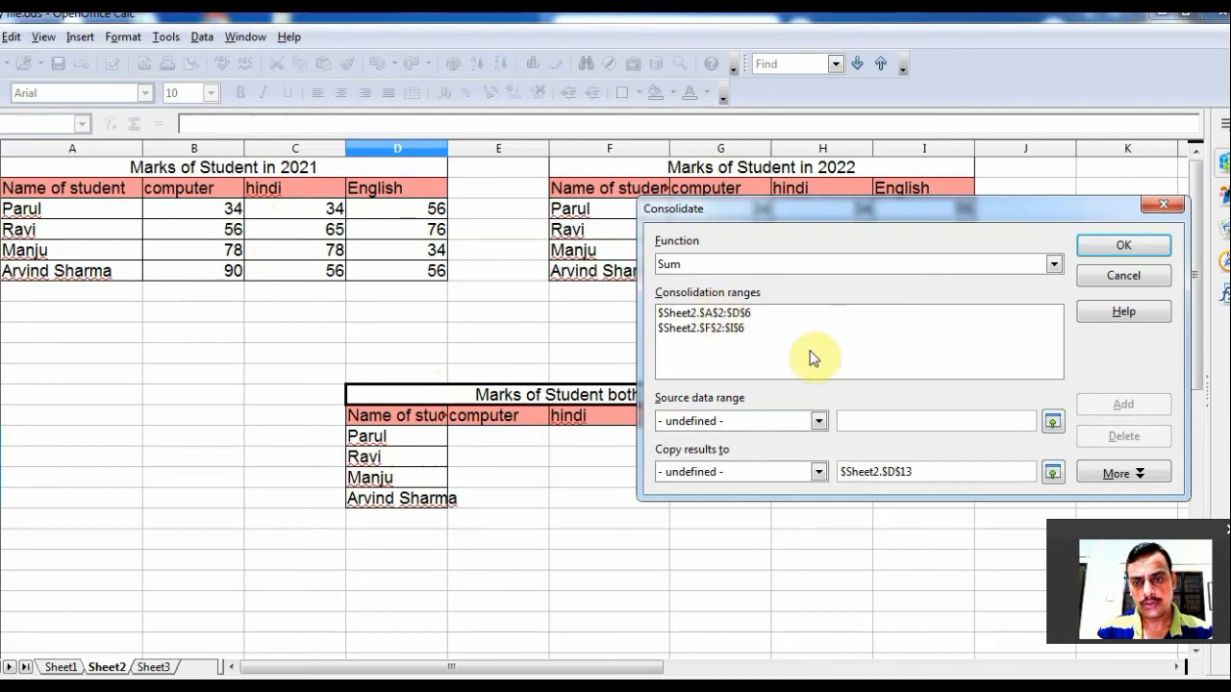
pyautogui.click(749, 312)
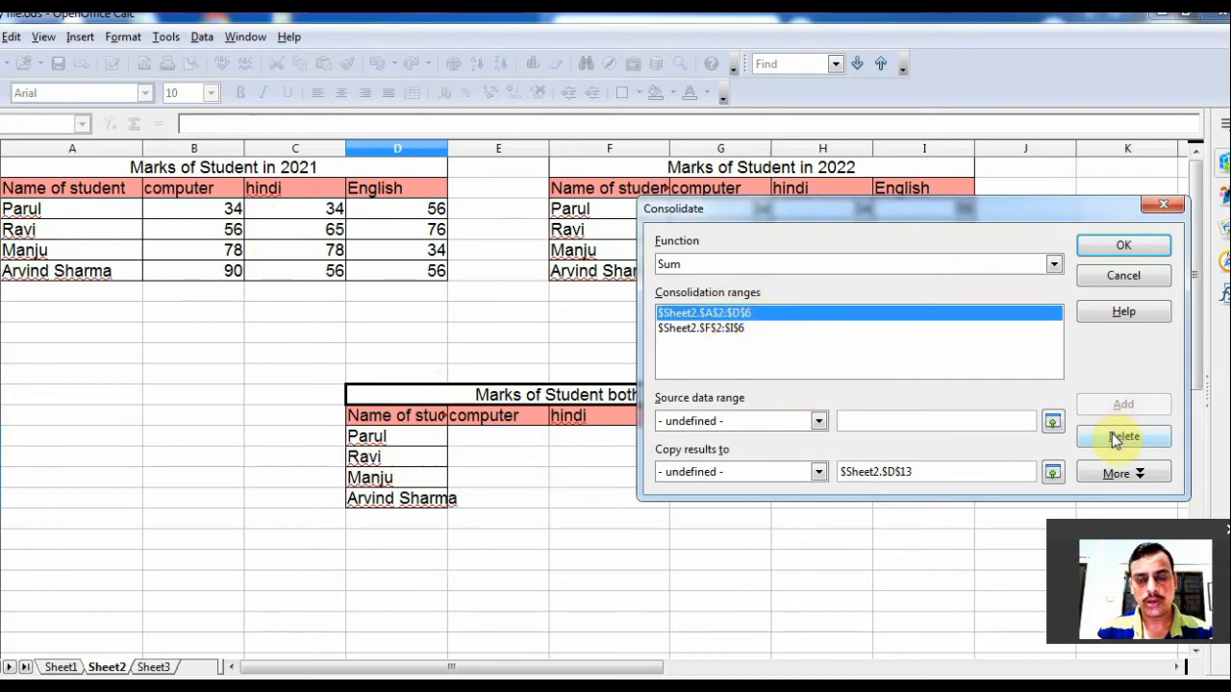
pyautogui.click(1116, 437)
pyautogui.click(722, 313)
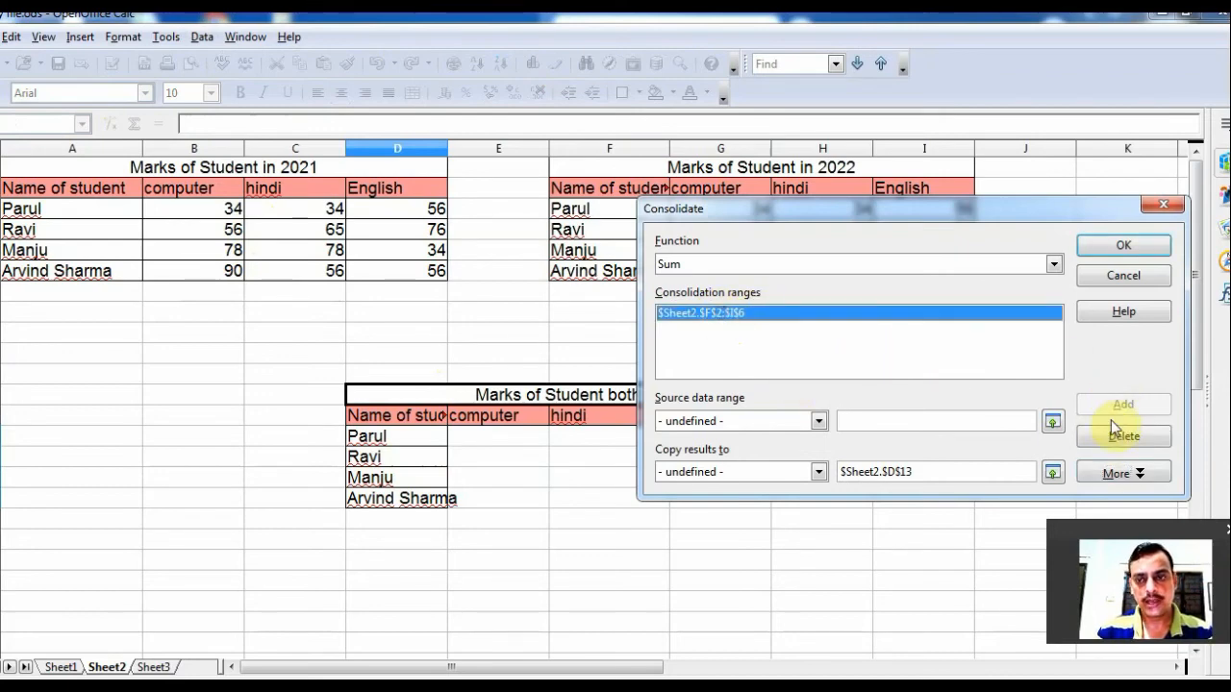
pyautogui.click(1119, 436)
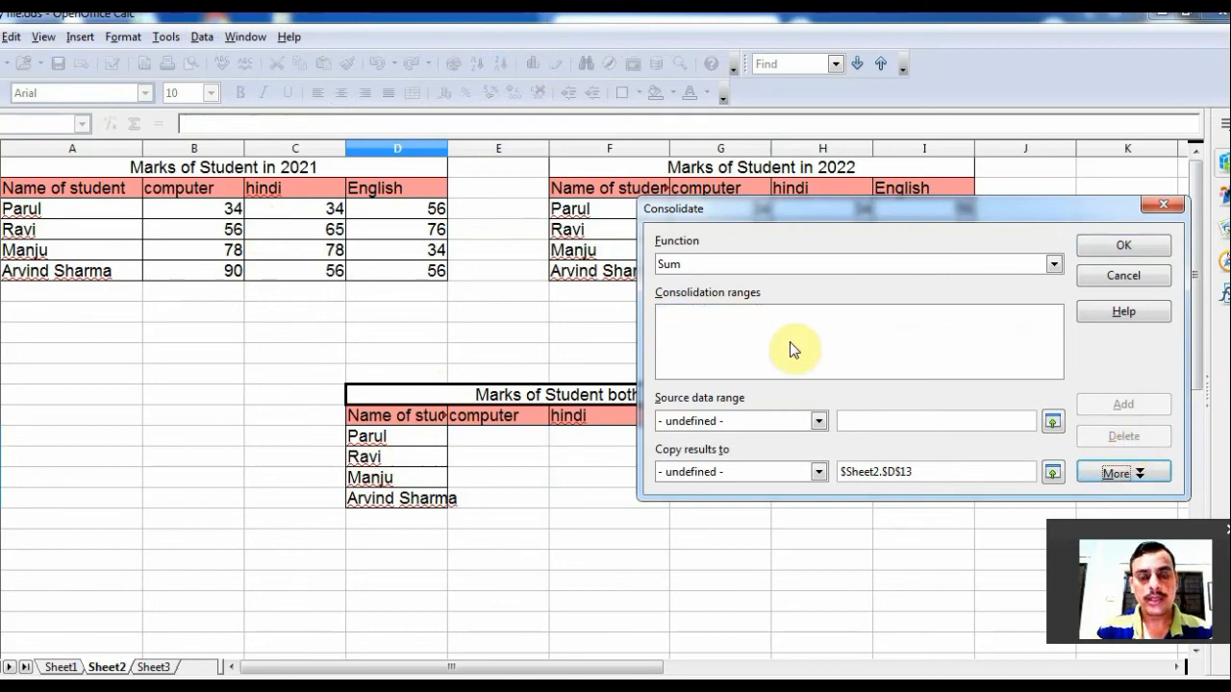
# Step: Add table2021 ($Sheet2.$A$1:$D$6) and table2022 ($Sheet2.$F$1:$I$6) as consolidation ranges
pyautogui.click(818, 421)
pyautogui.click(785, 457)
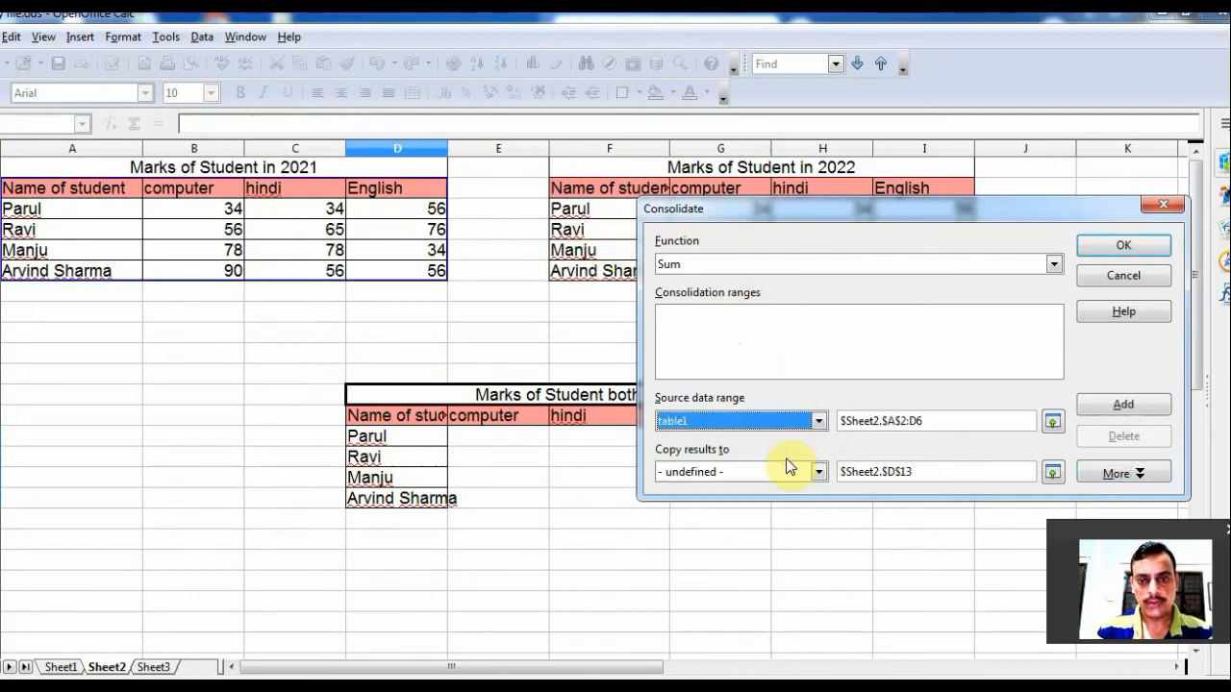
pyautogui.click(818, 421)
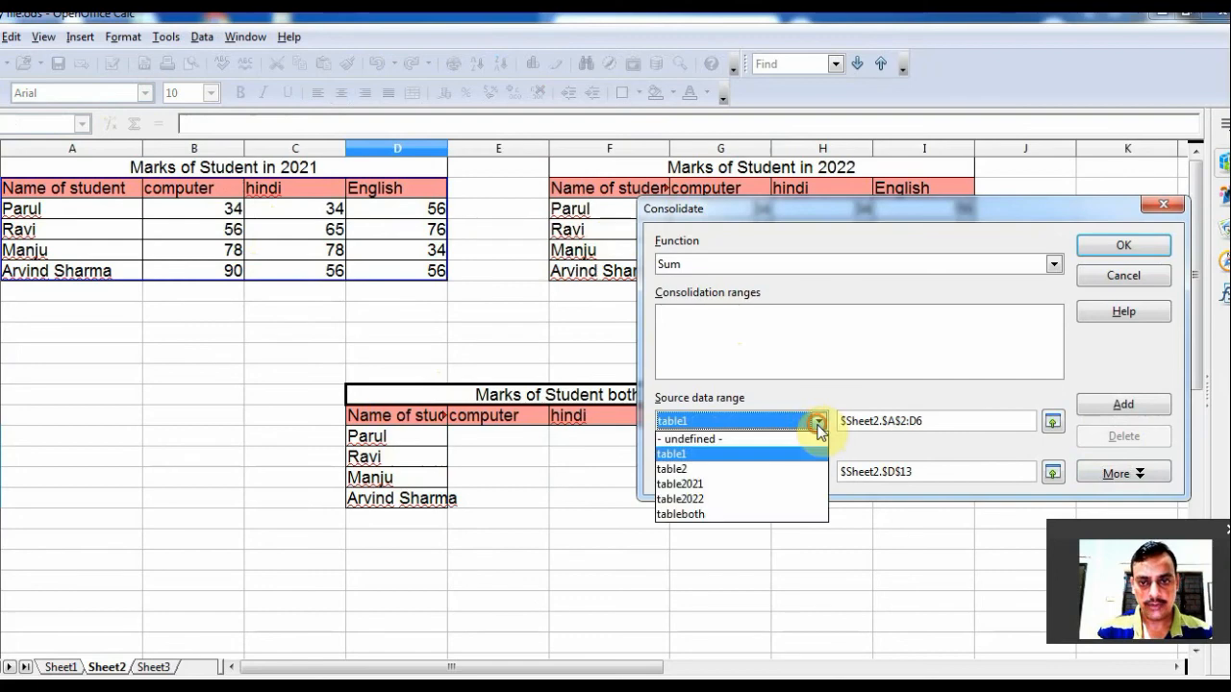
pyautogui.click(754, 486)
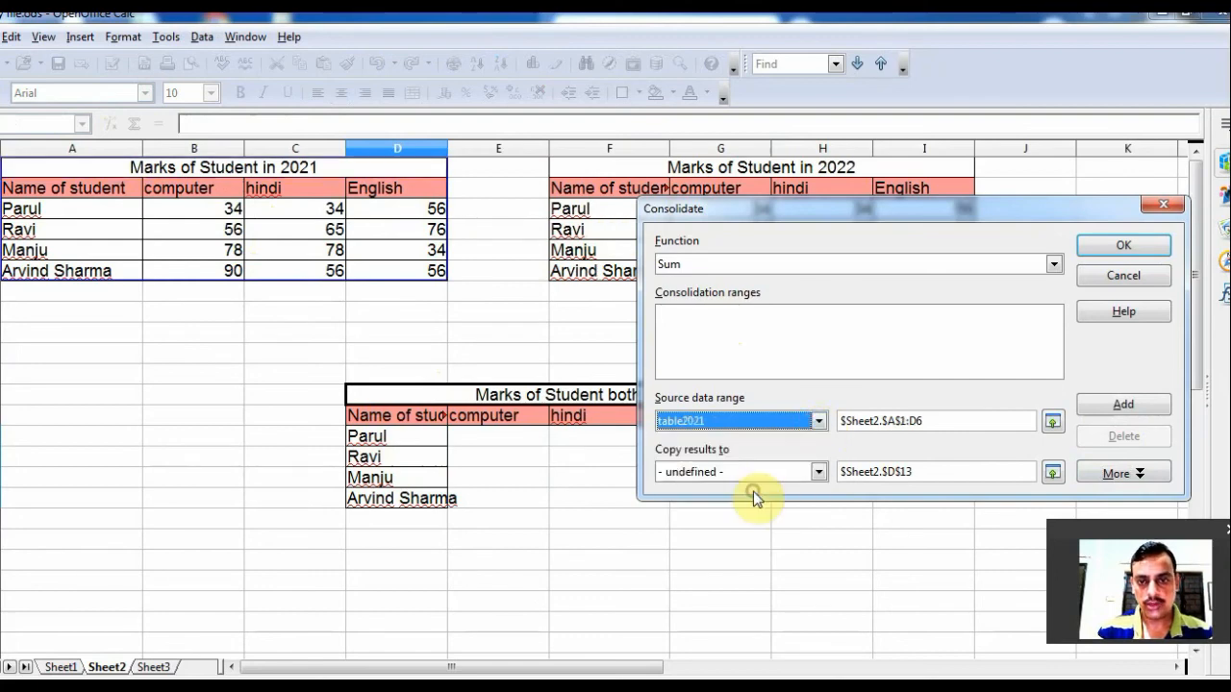
pyautogui.click(1087, 407)
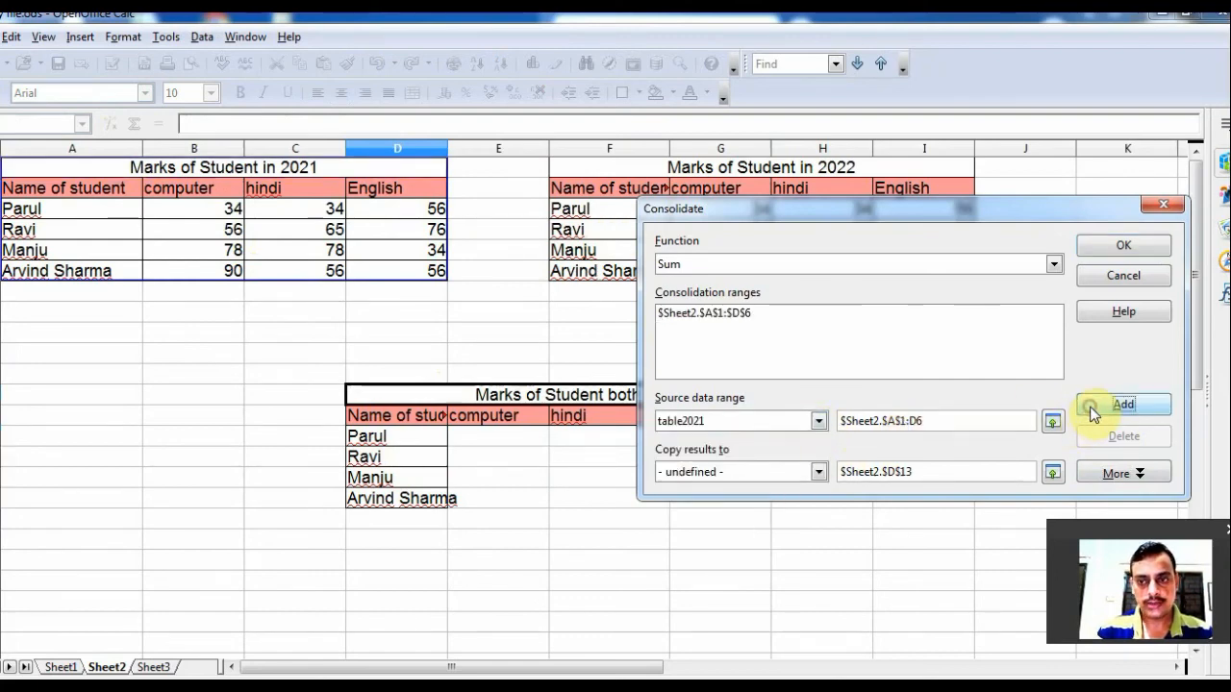
pyautogui.click(818, 421)
pyautogui.click(754, 498)
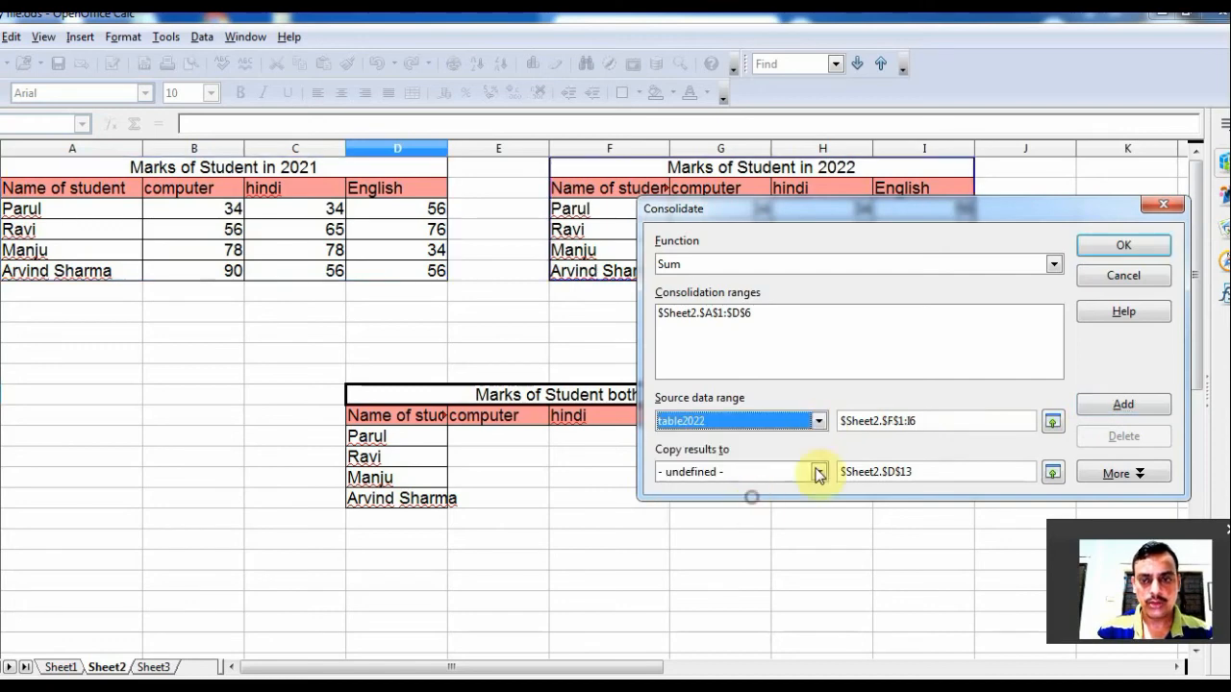
pyautogui.click(1097, 406)
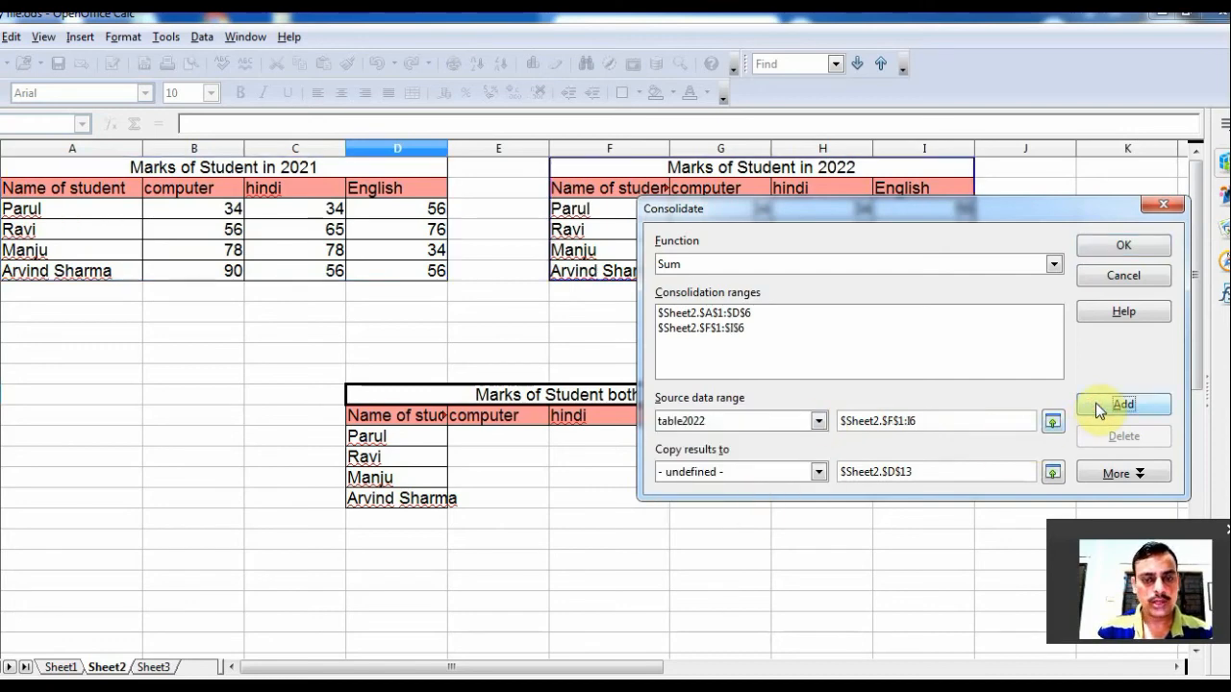
pyautogui.click(818, 472)
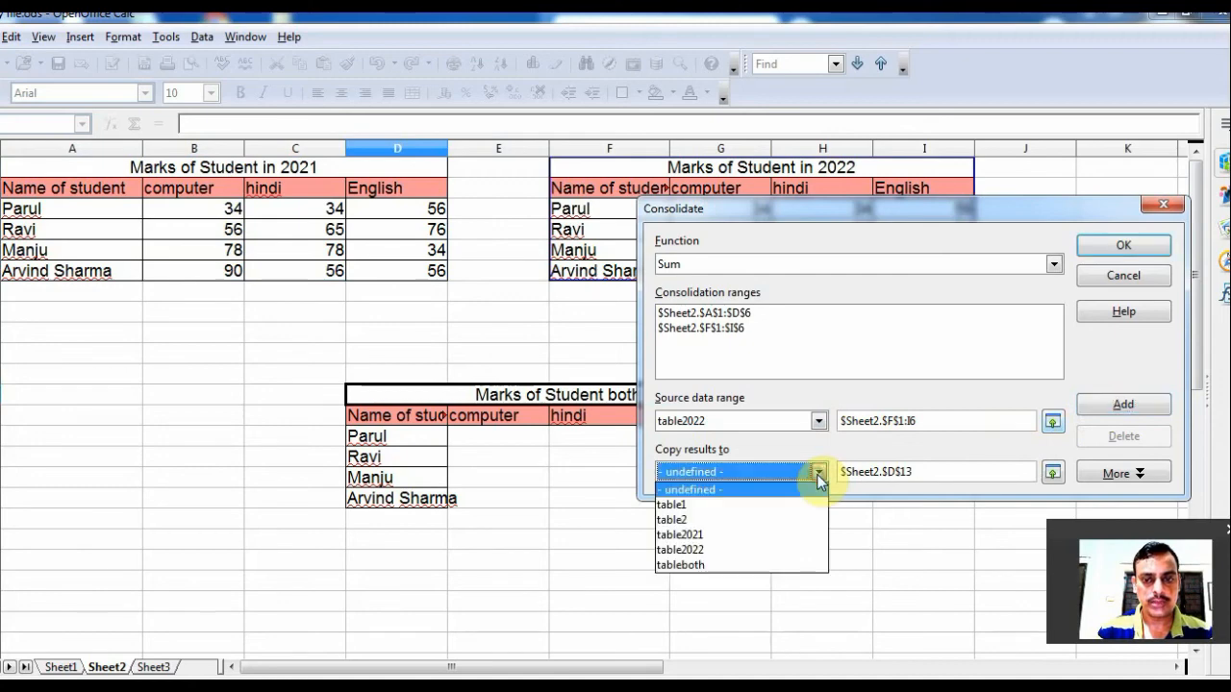
# Step: Sum both tables into tableboth at $Sheet2.$D$12, keeping the Sum function
pyautogui.click(746, 566)
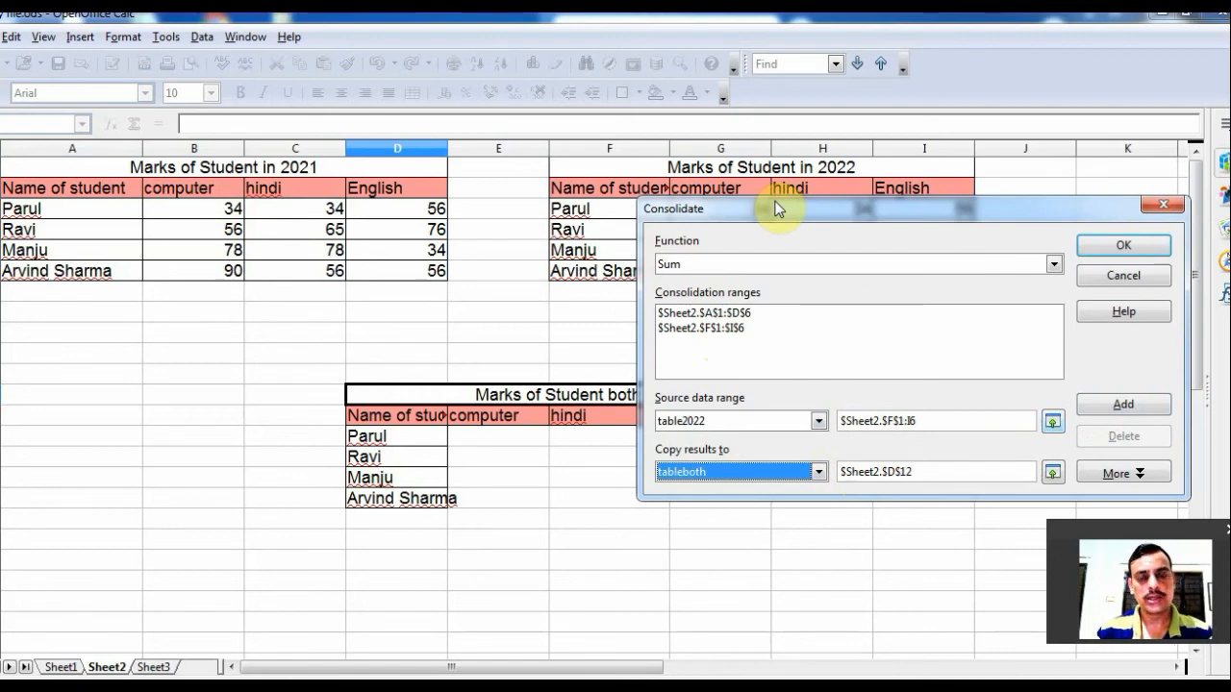
pyautogui.click(1053, 264)
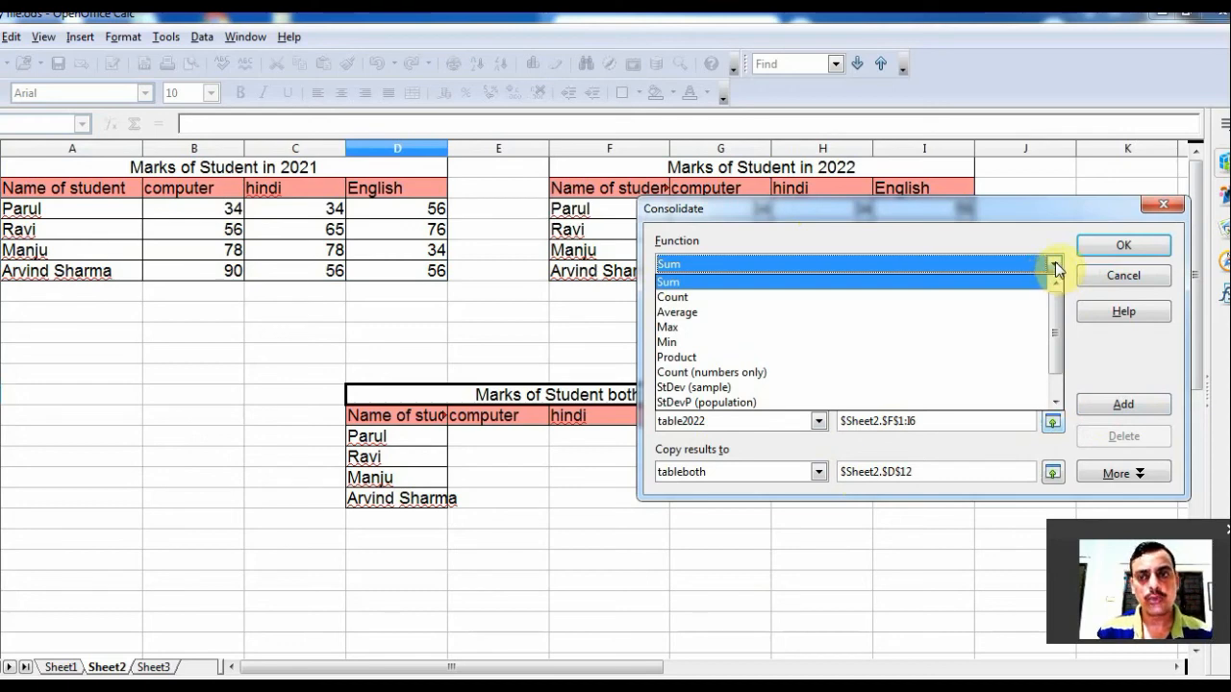
pyautogui.click(1054, 265)
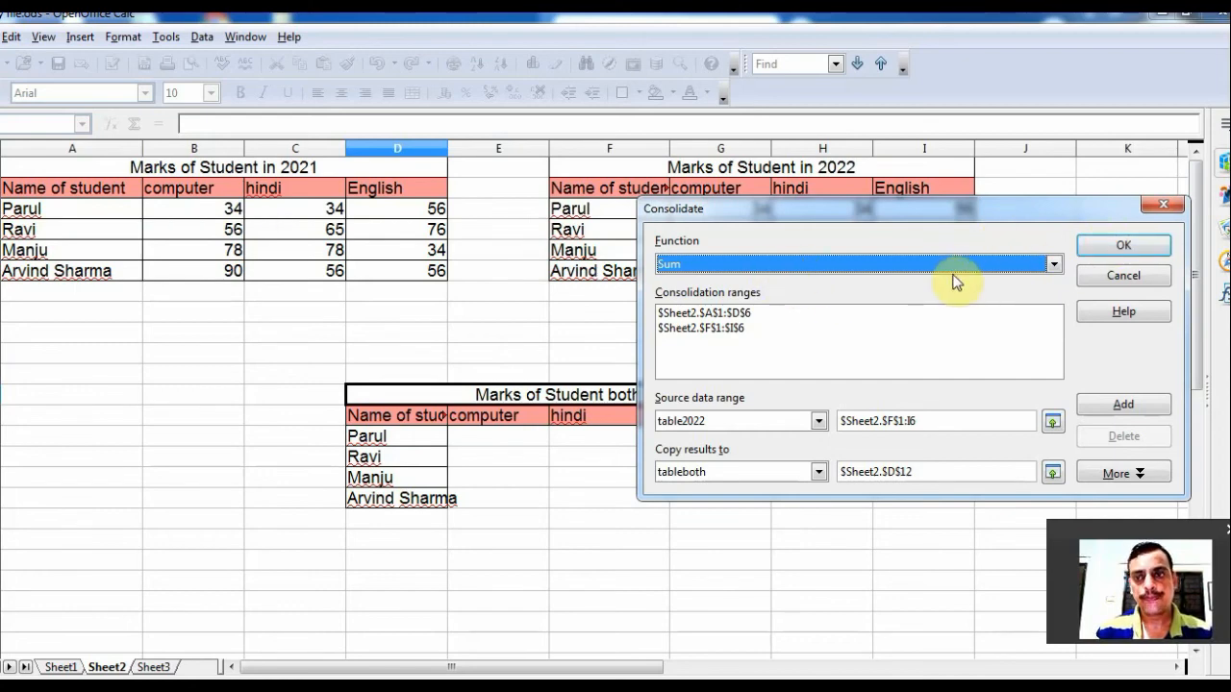
pyautogui.click(1115, 249)
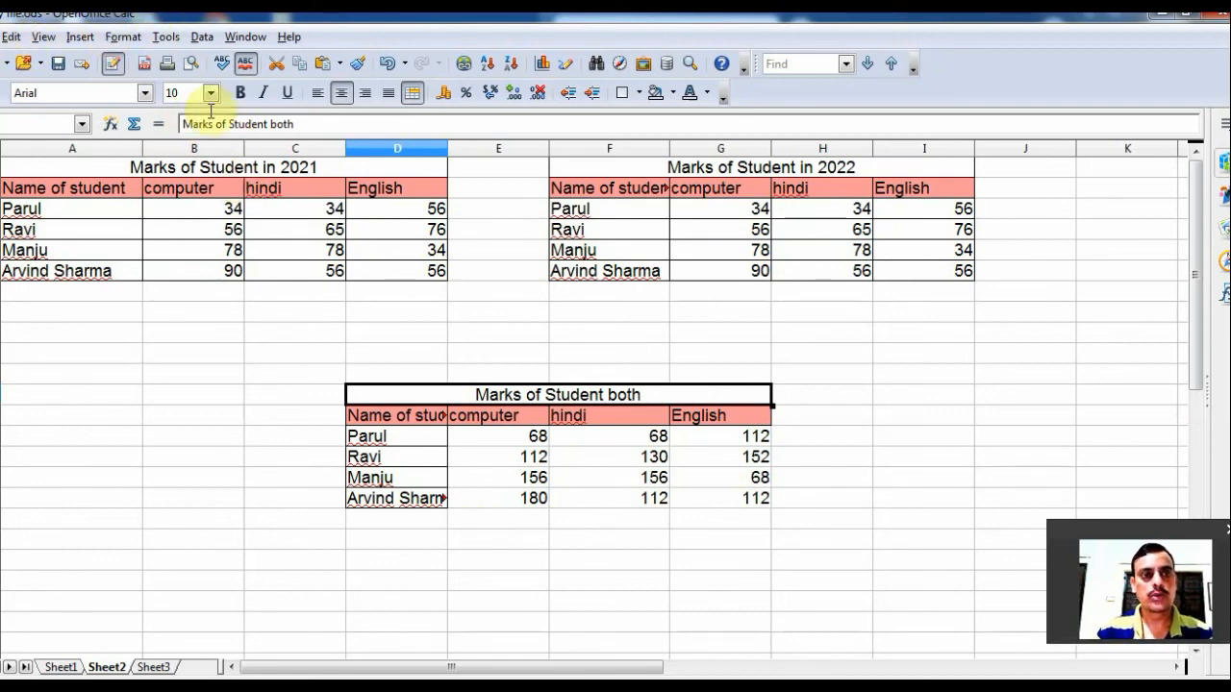
pyautogui.click(200, 37)
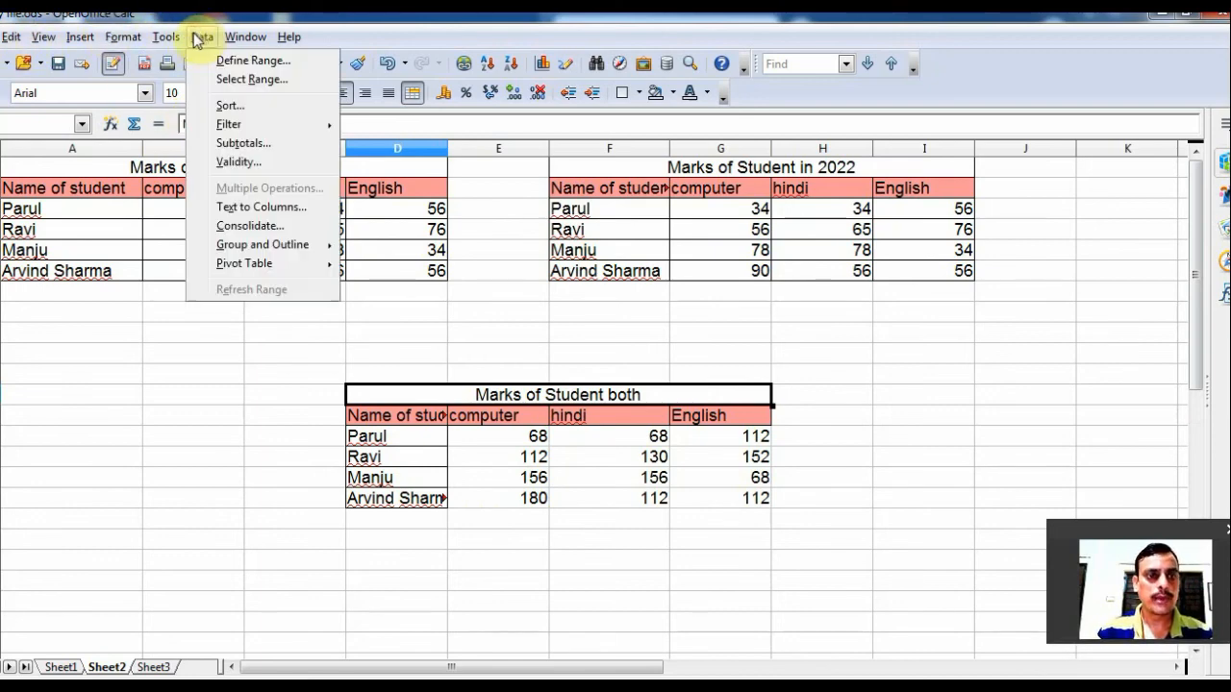
pyautogui.moveTo(165, 38)
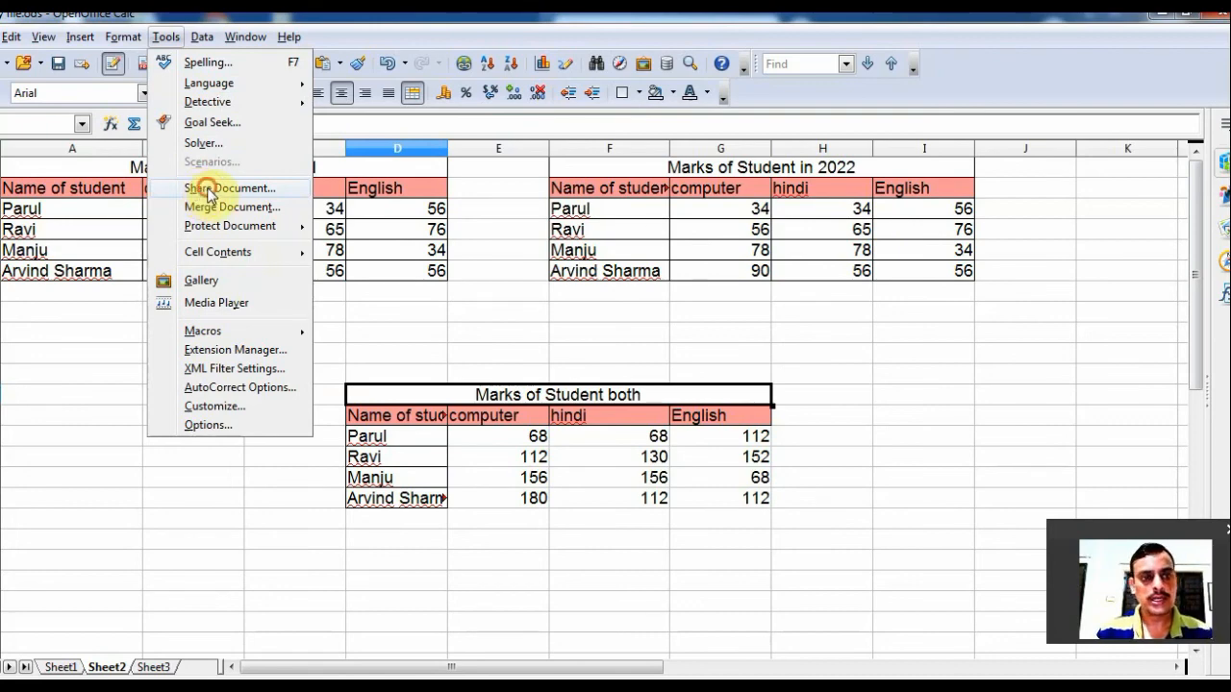
pyautogui.click(207, 190)
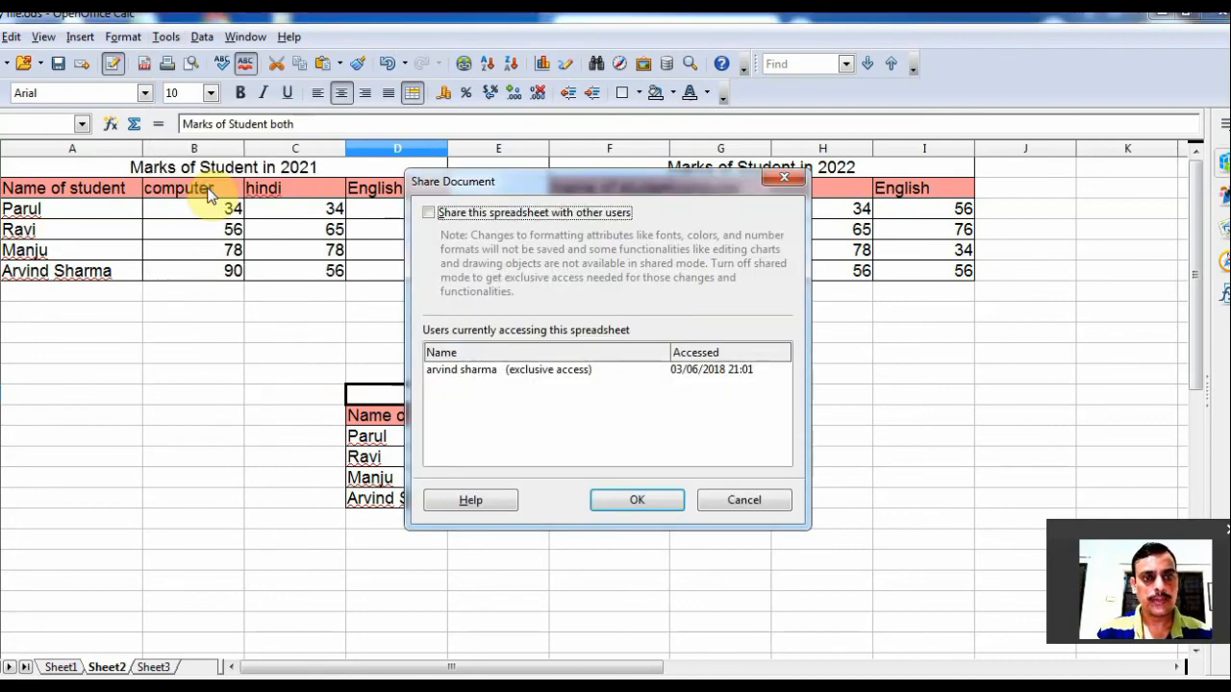
pyautogui.click(445, 215)
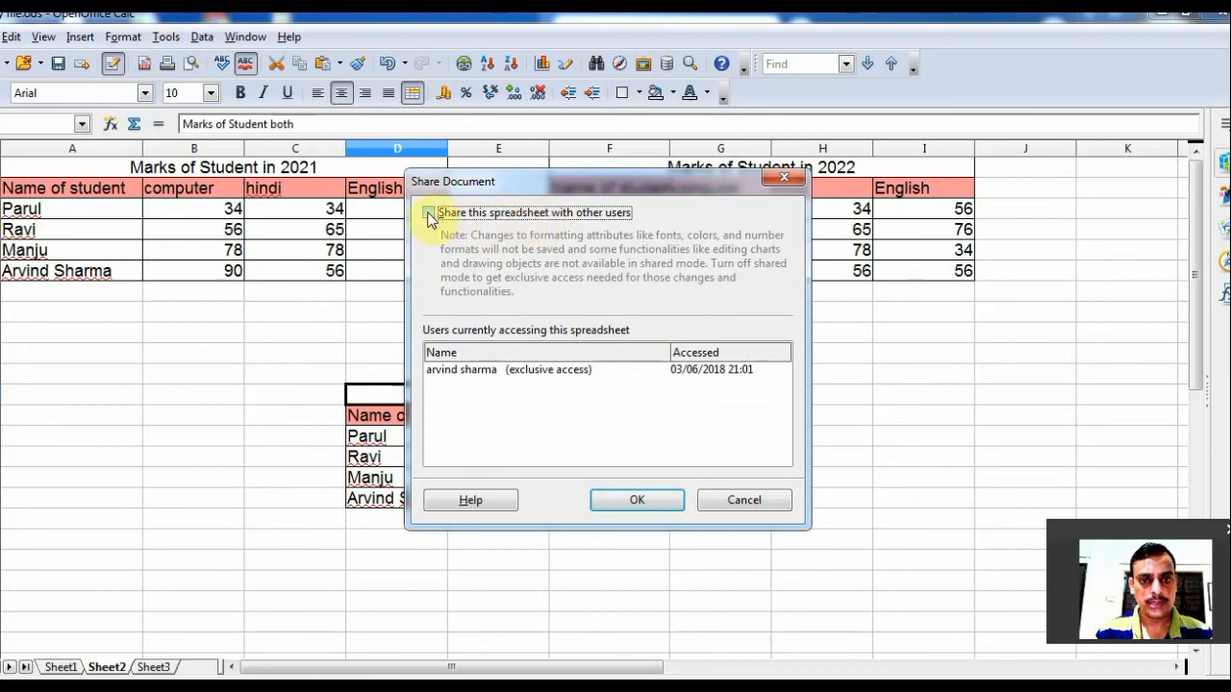
pyautogui.click(485, 375)
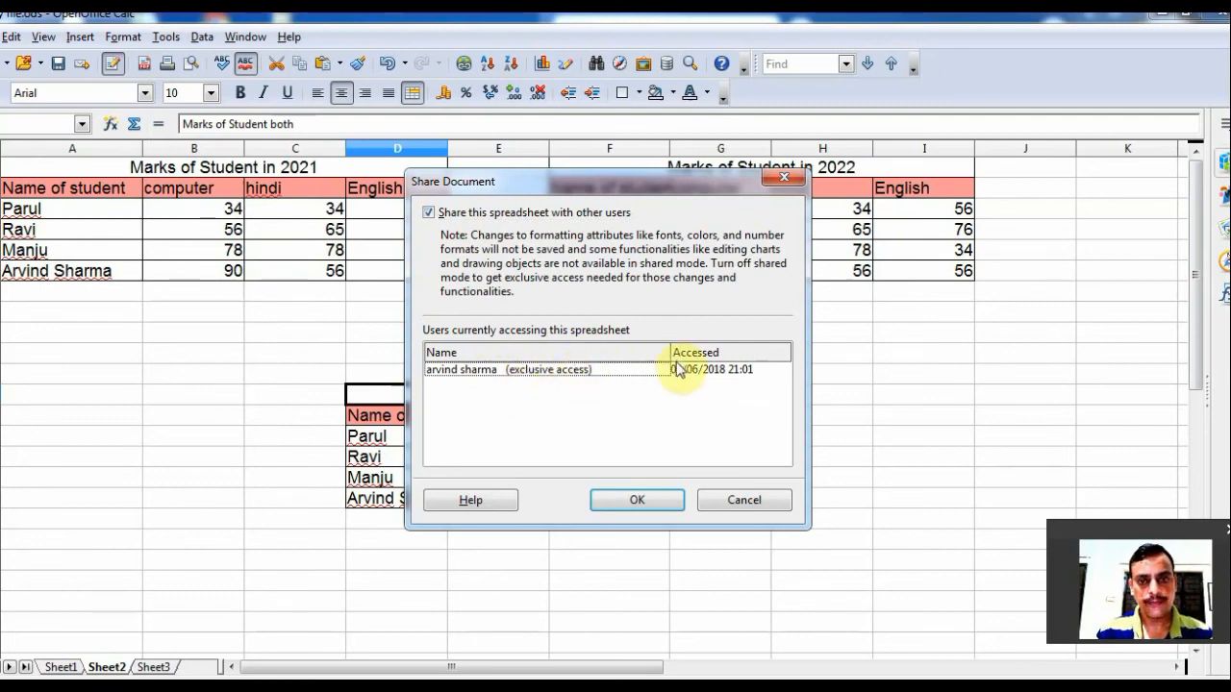
pyautogui.click(709, 499)
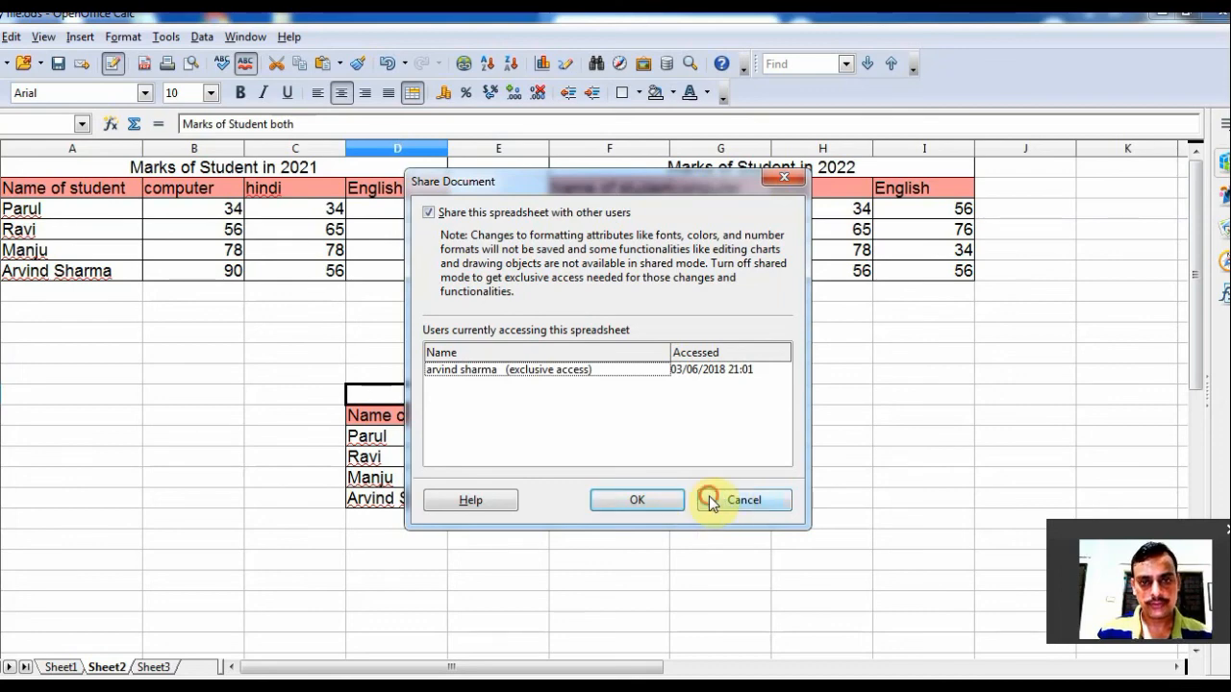